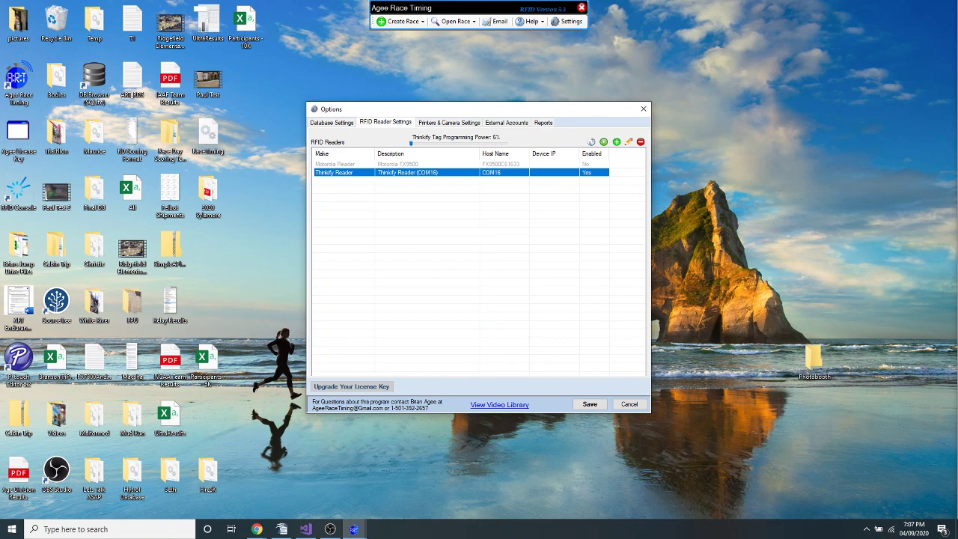
Run the RFID reader test from the reader settings, check the connection and tag reads, and close the testing center.
left_click(257, 529)
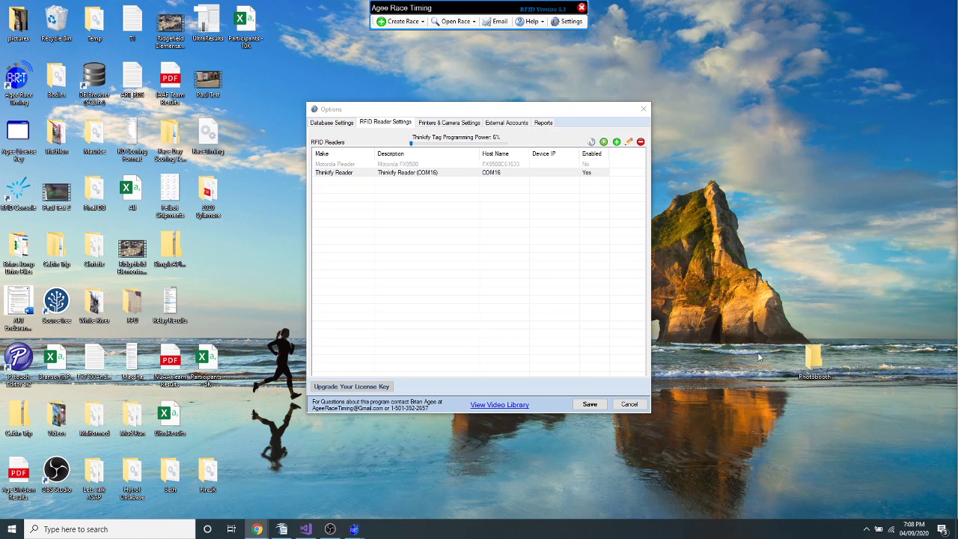
left_click(604, 142)
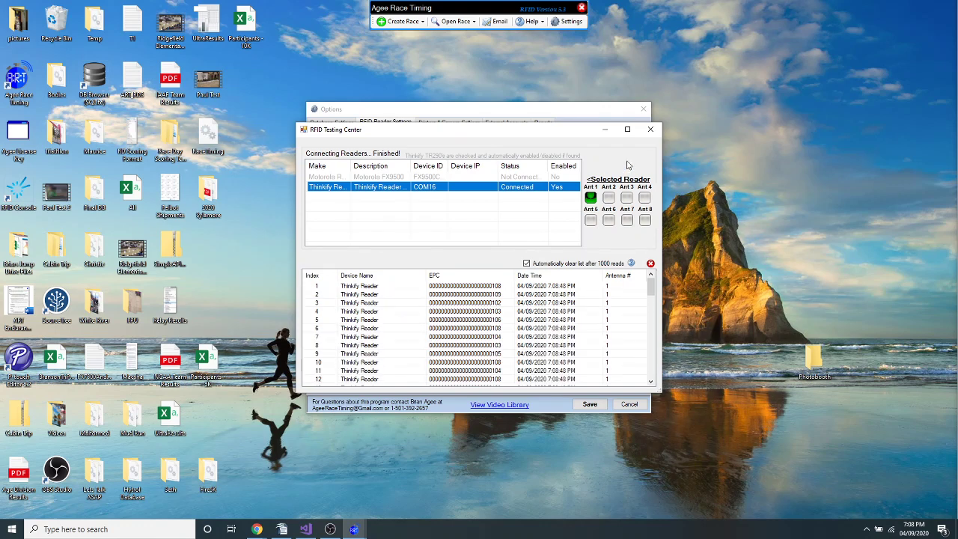
left_click(650, 129)
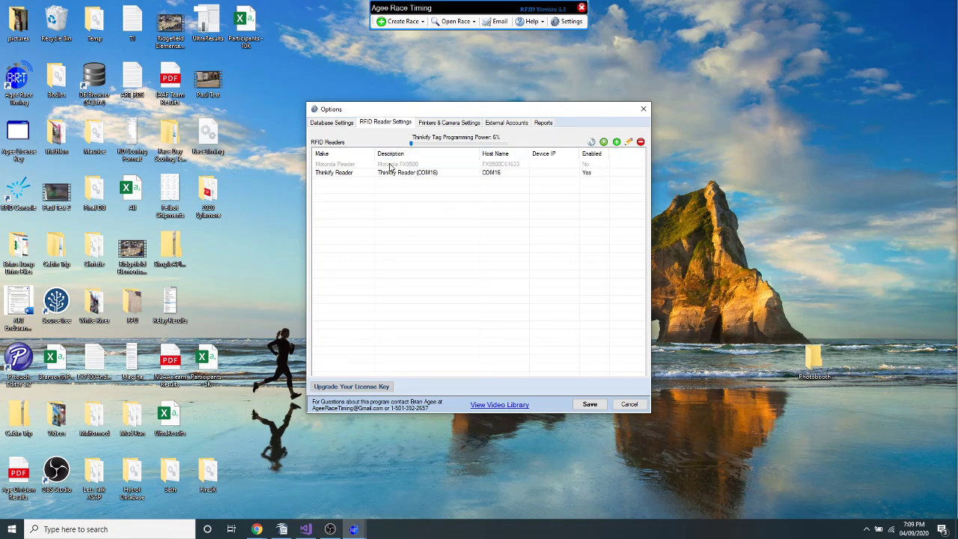
Start adding a Motorola Reader device, read the help on finding its host name, and dismiss the form without saving.
left_click(616, 141)
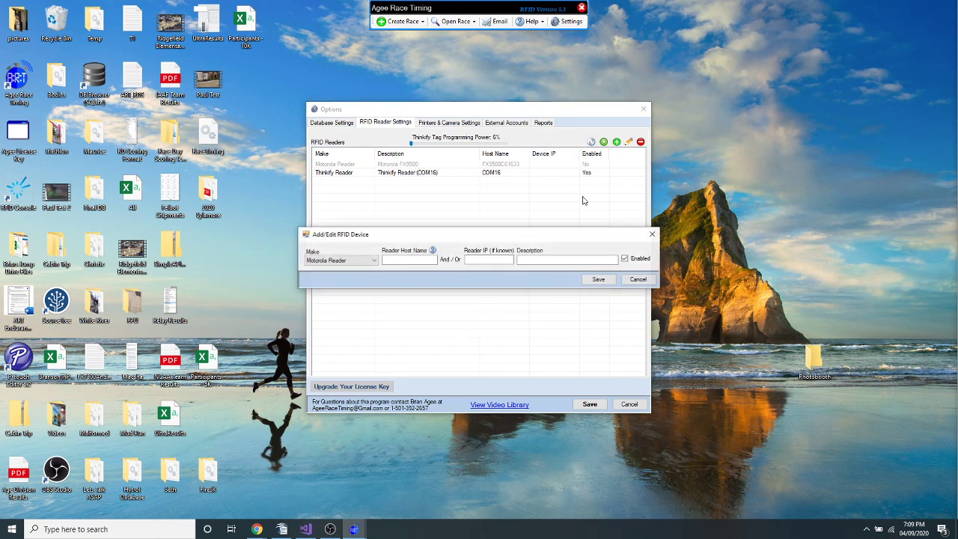
left_click(367, 262)
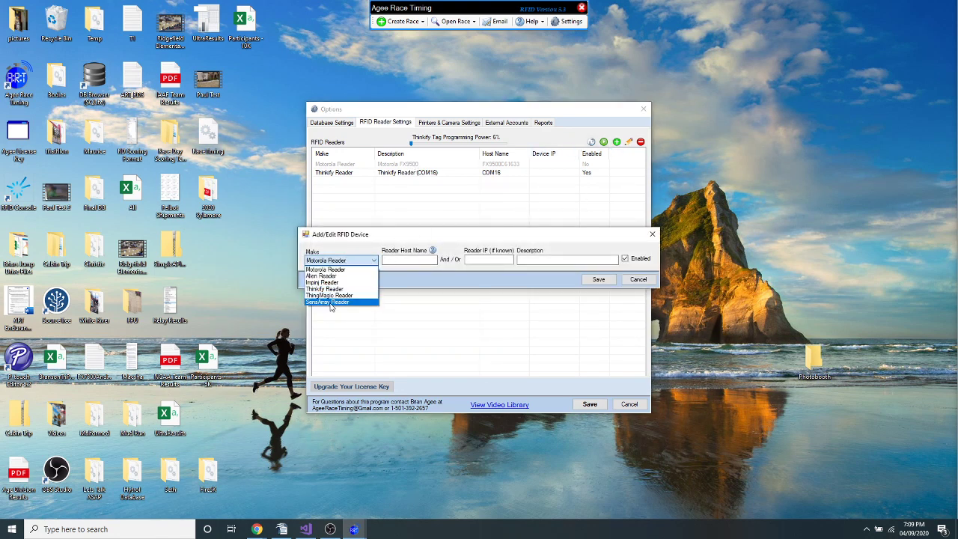
left_click(344, 268)
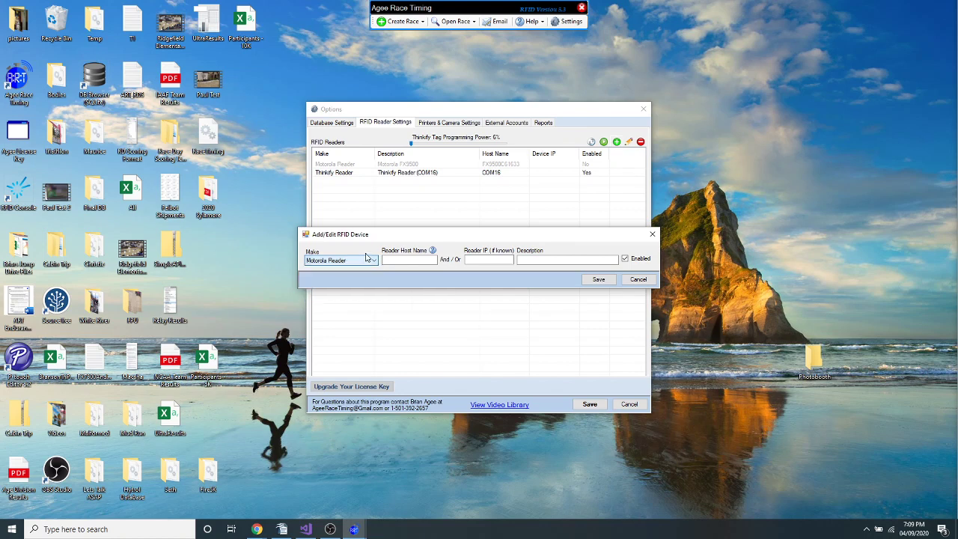
left_click(432, 251)
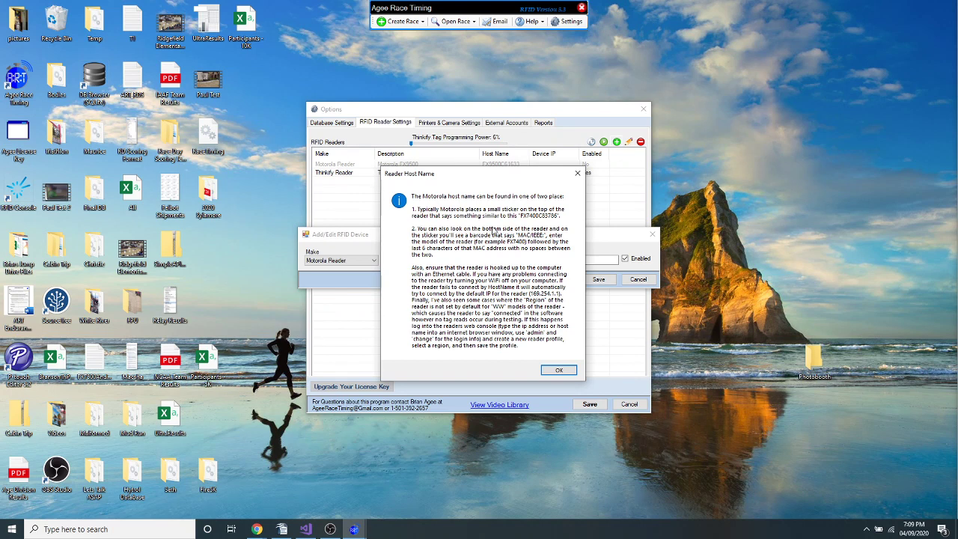
left_click(577, 173)
left_click(410, 260)
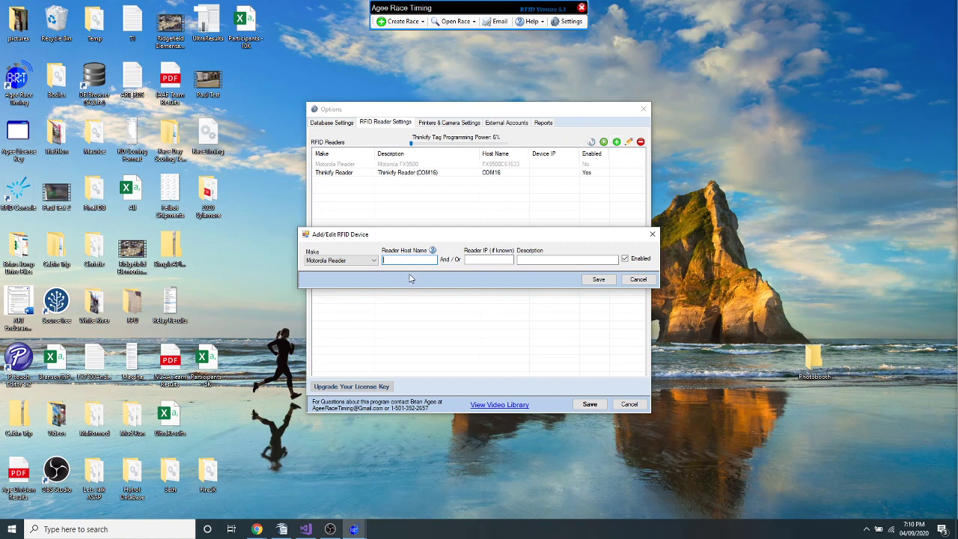
left_click(652, 235)
Inspect the host name of the existing Motorola FX9500 reader entry and leave it without saving.
double_click(412, 166)
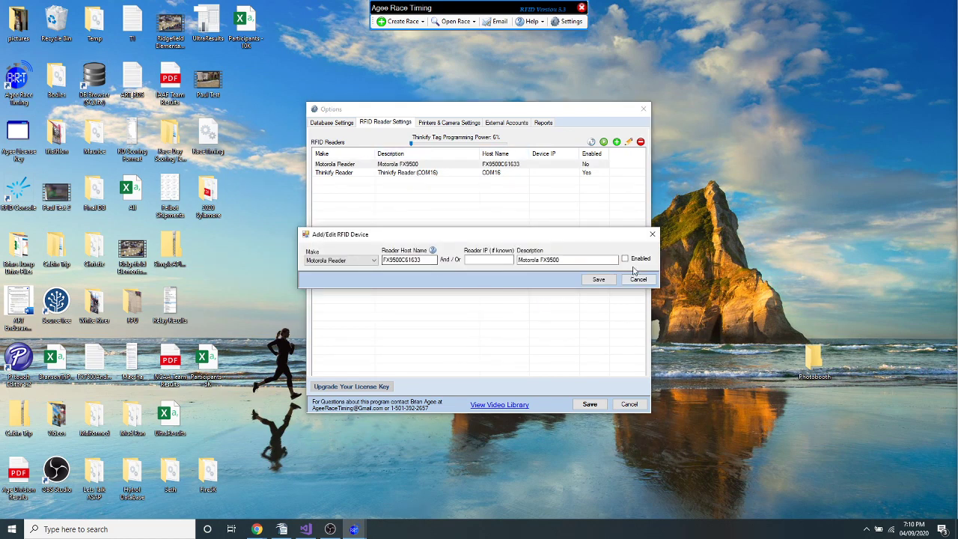
double_click(402, 259)
left_click(638, 279)
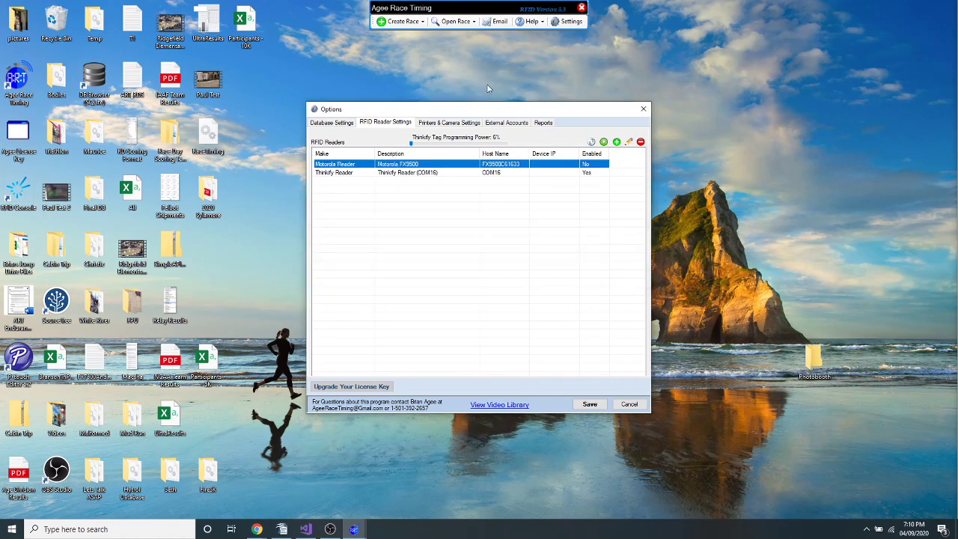
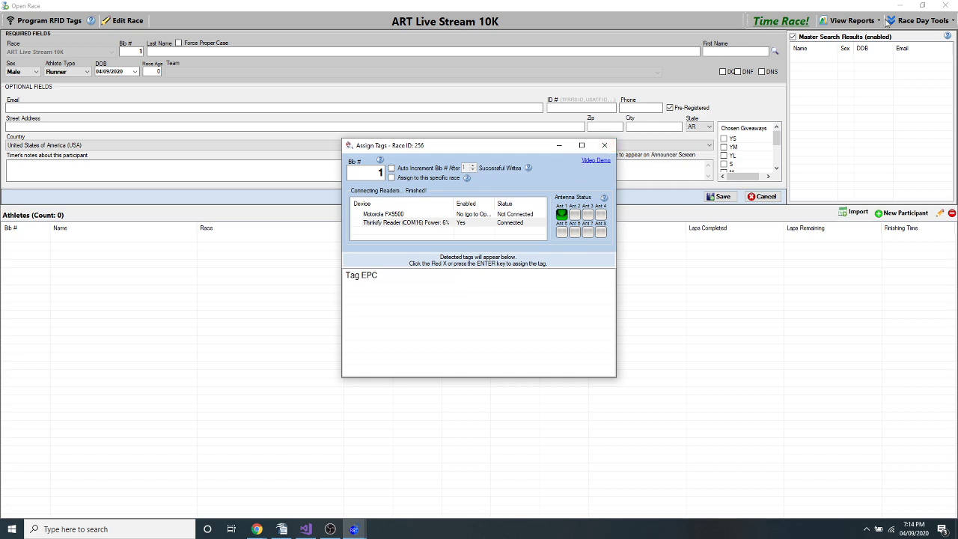
Close the tag assignment and the race, and save the Thinkify tag programming power at 100% in the RFID reader settings.
key("Escape")
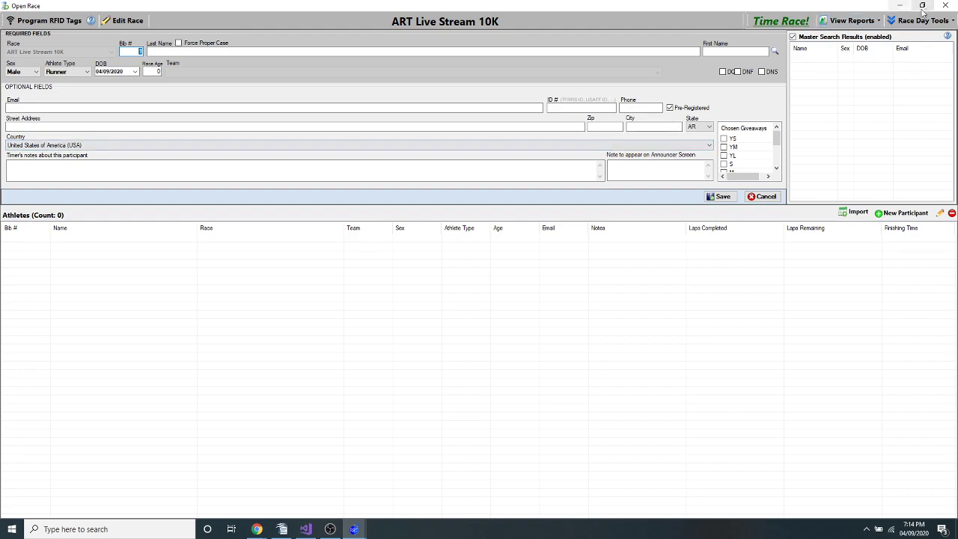
left_click(944, 6)
left_click(567, 21)
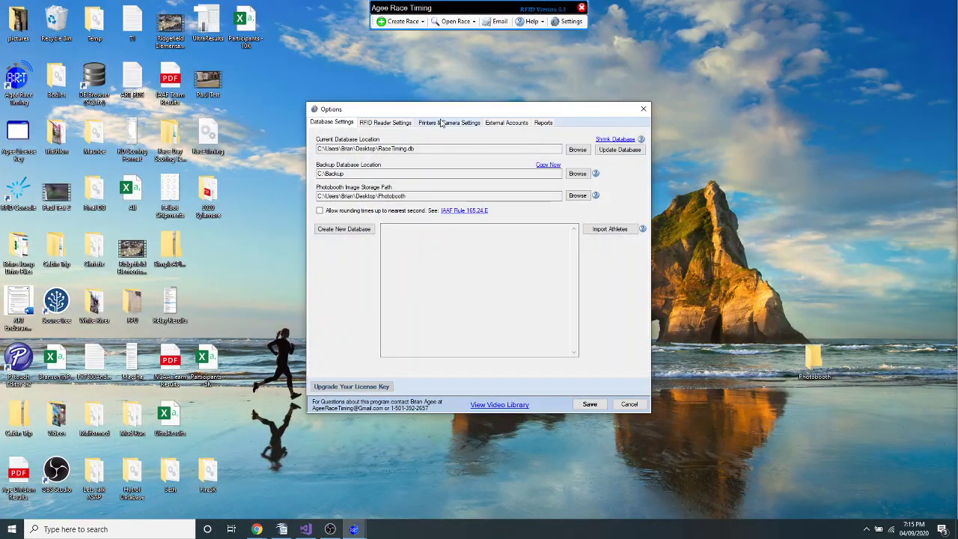
left_click(385, 122)
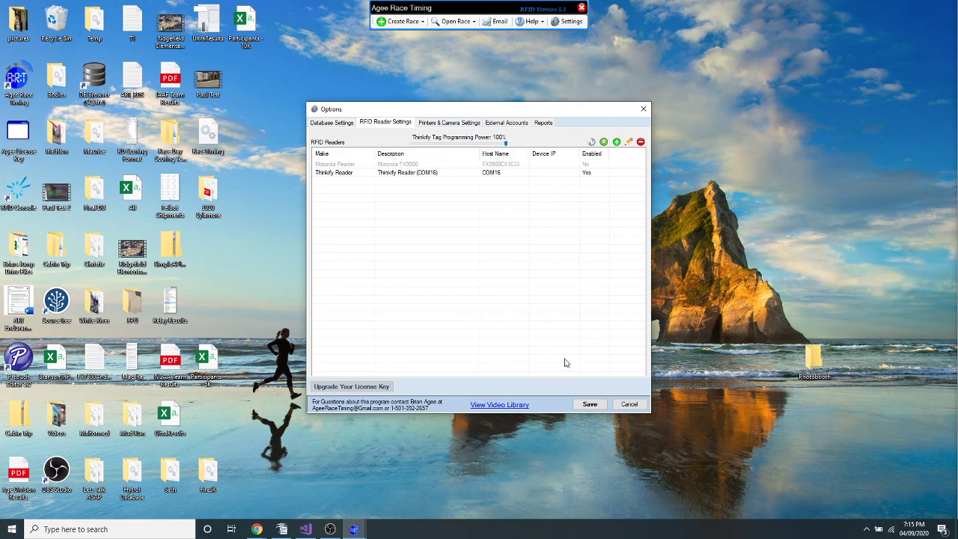
left_click(596, 403)
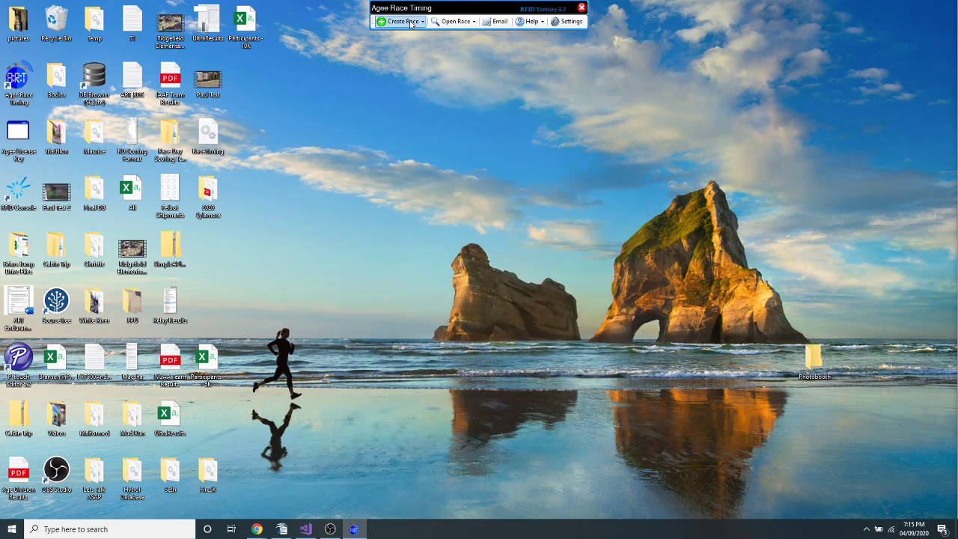
Reopen the ART Live Stream 10K race and bring up its RFID tag programming window.
left_click(453, 21)
left_click(445, 78)
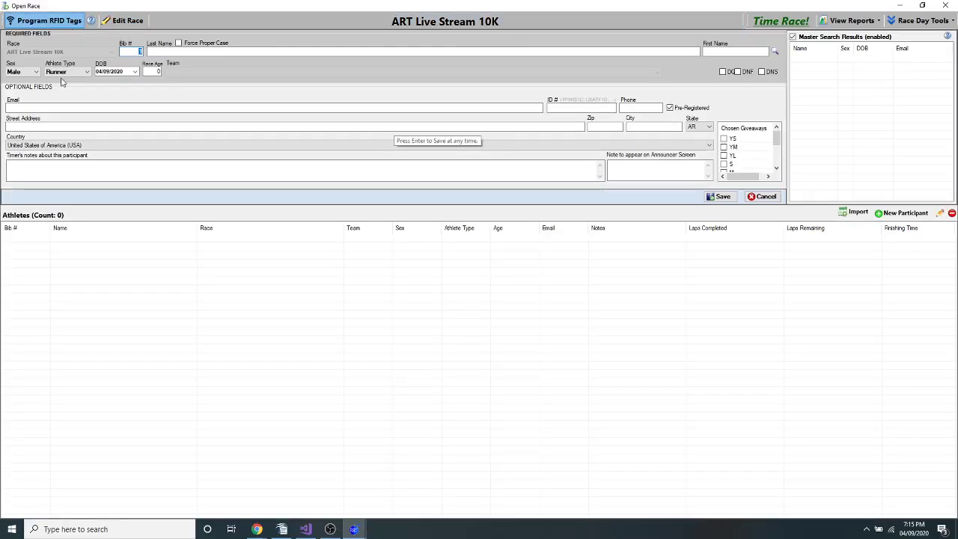
key("Return")
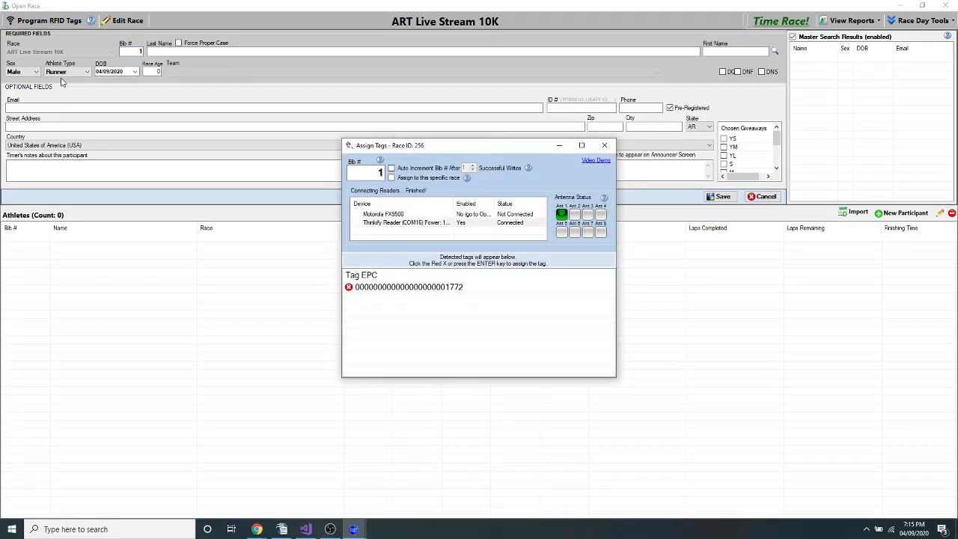
Set the bib number to 201, enable auto increment after 1 successful write, and assign the bib to the tag ending in 1772.
left_click(381, 172)
type("20")
left_click(391, 168)
left_click(349, 287)
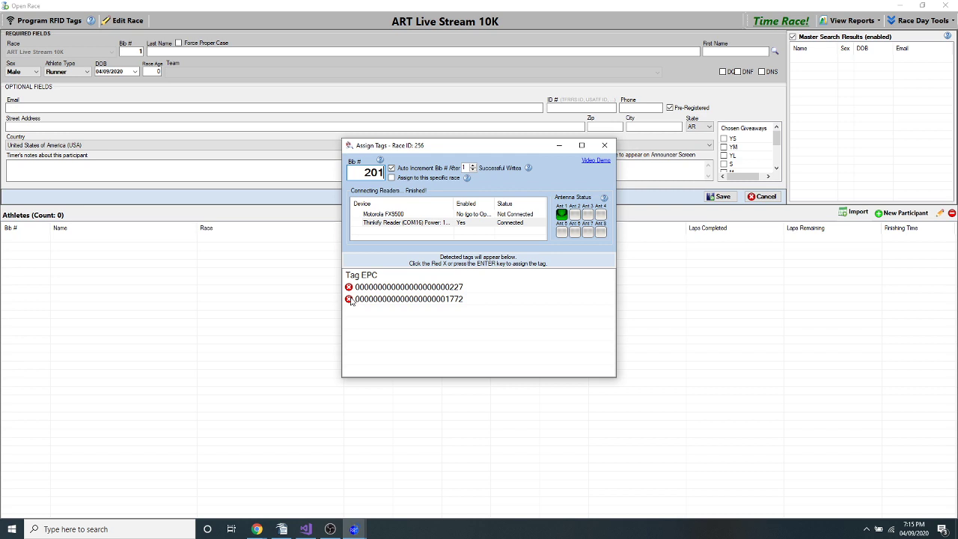
left_click(349, 299)
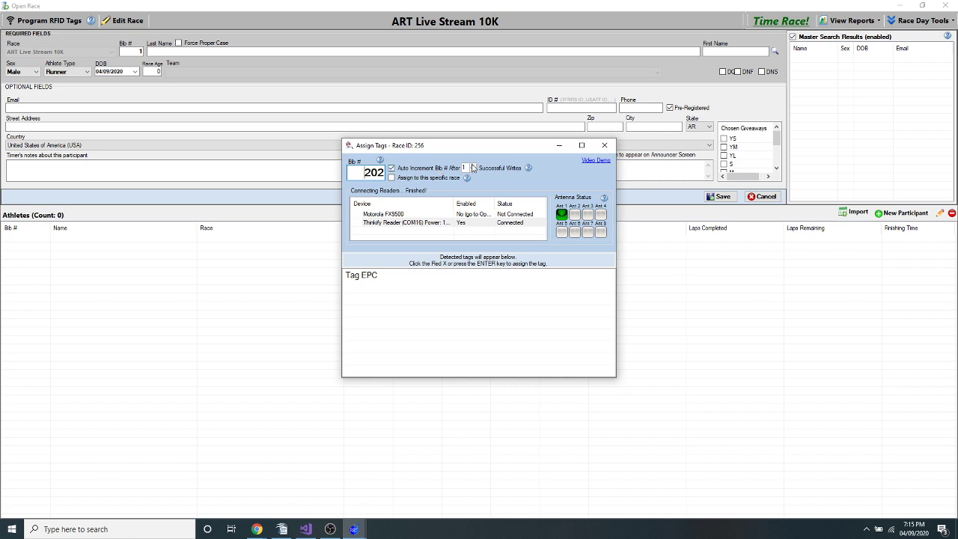
Set the bib number to auto increment after 2 successful writes and assign bib 202 to the tag ending in 101.
left_click(472, 167)
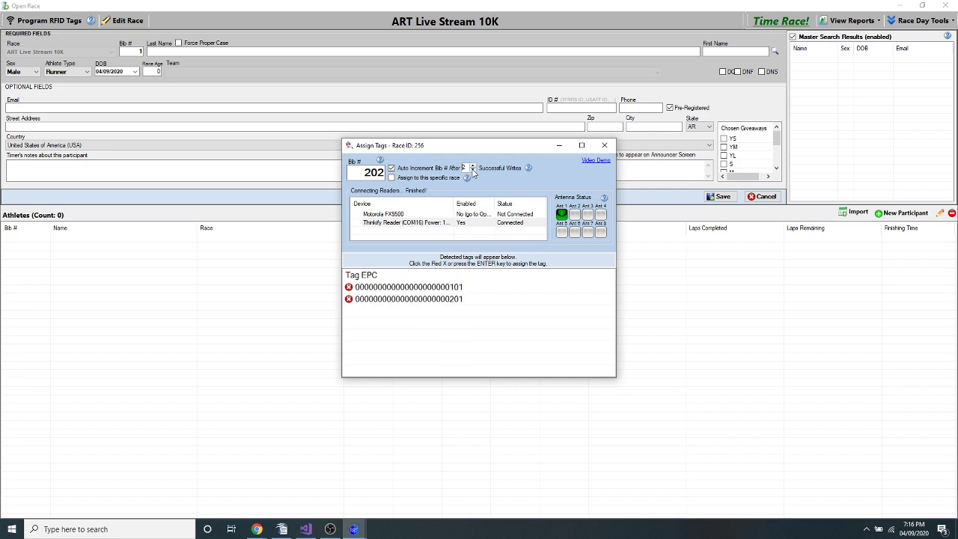
left_click(348, 287)
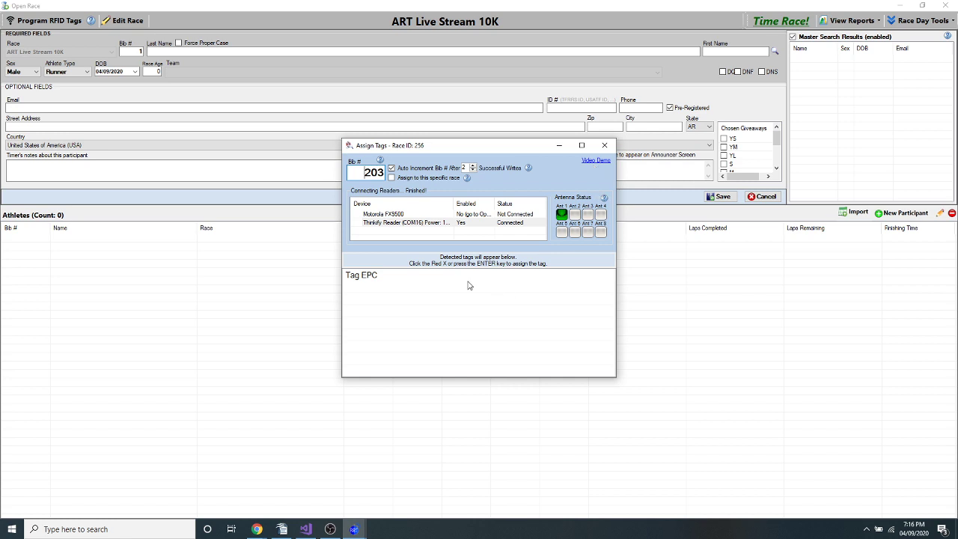
Consult the race-specific assignment tip, enable assigning to this specific race, and assign bib 225 to the tag ending in 291.
left_click(466, 178)
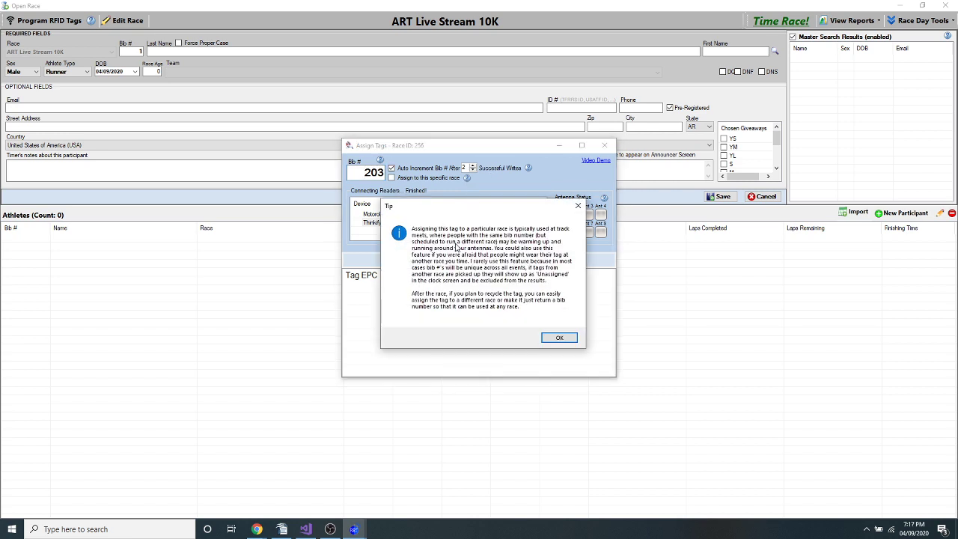
left_click(578, 205)
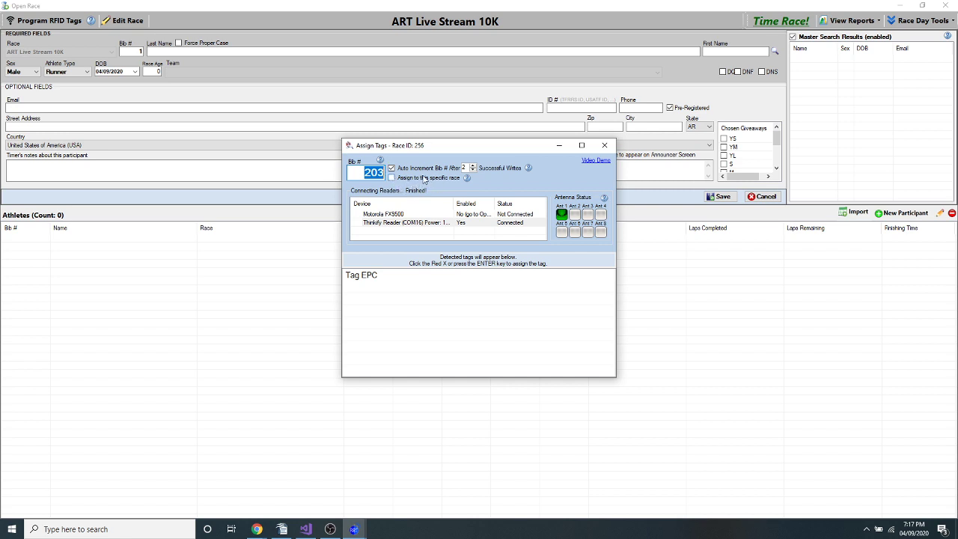
left_click(392, 179)
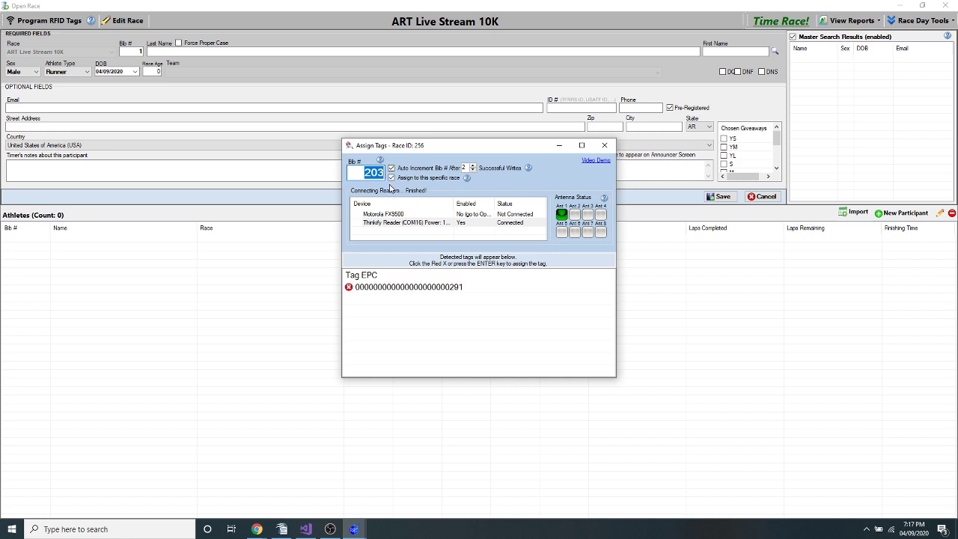
left_click_drag(371, 173, 384, 173)
type("25")
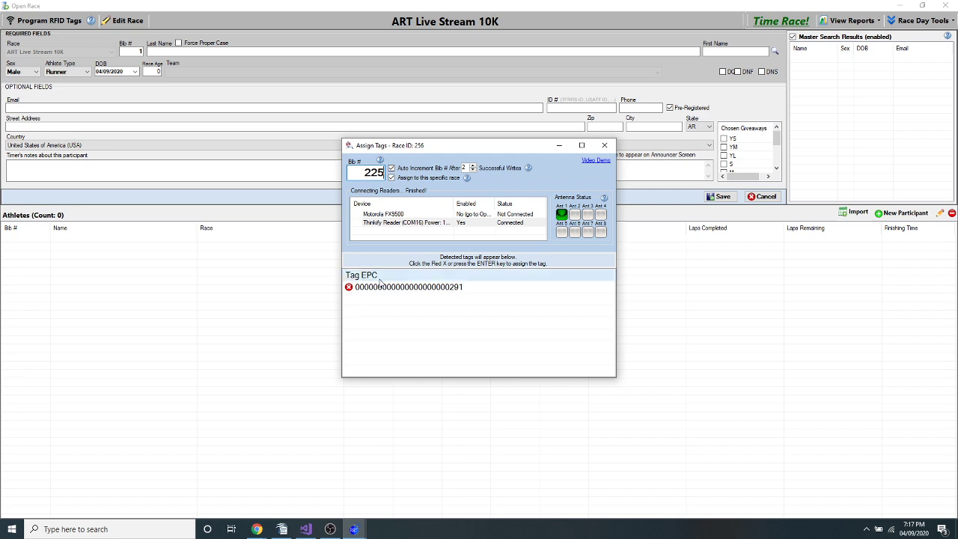
left_click(352, 289)
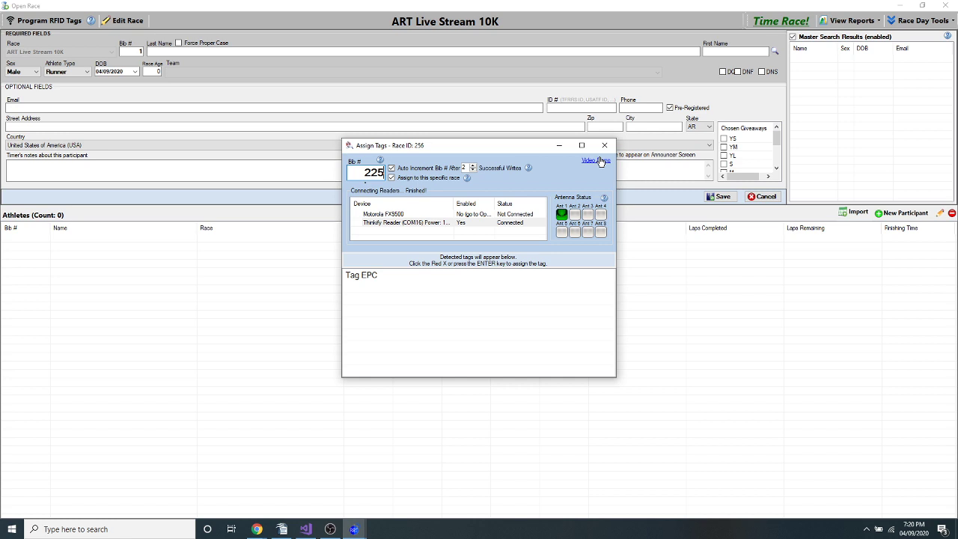
Turn off assigning tags to this specific race and reread the tip about that option.
left_click(413, 180)
left_click(404, 179)
left_click(405, 179)
left_click(466, 178)
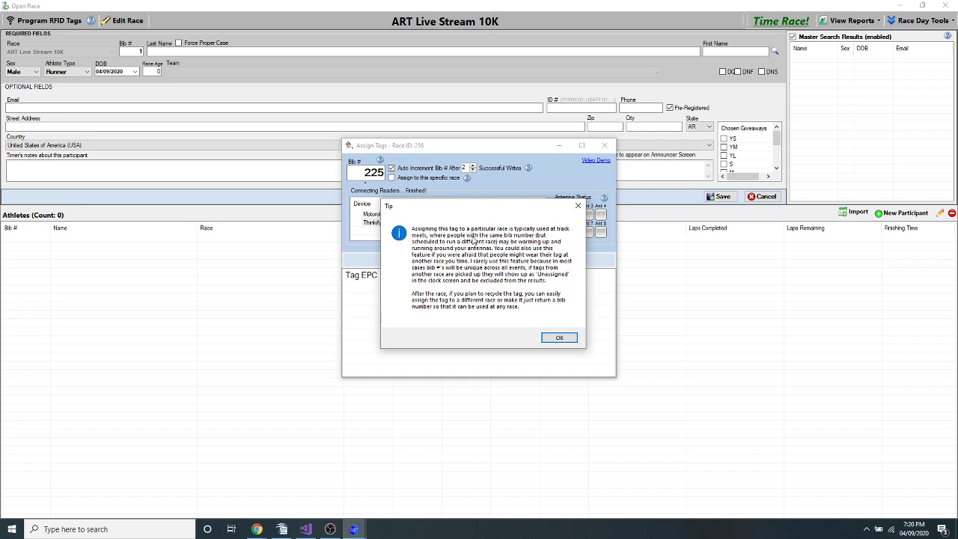
left_click(578, 205)
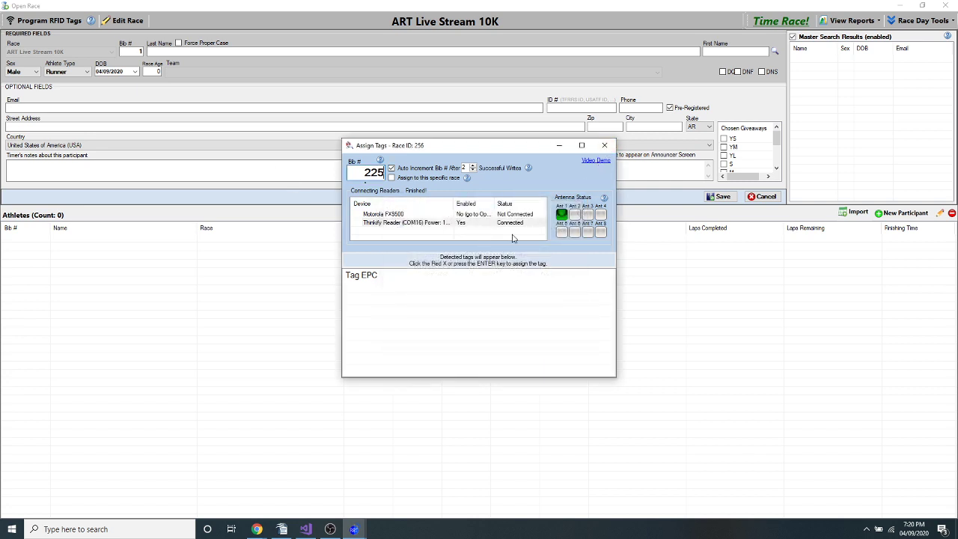
Close the tag assignment window, switch to Chrome, and highlight the resources/ part of the ageeracetiming.com address.
key("Escape")
key("alt+Tab")
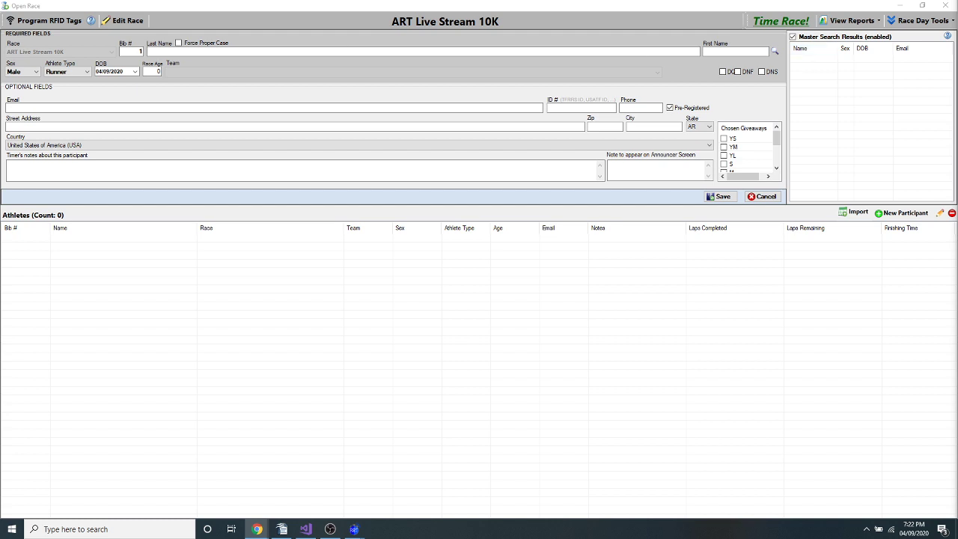
key("alt+Tab")
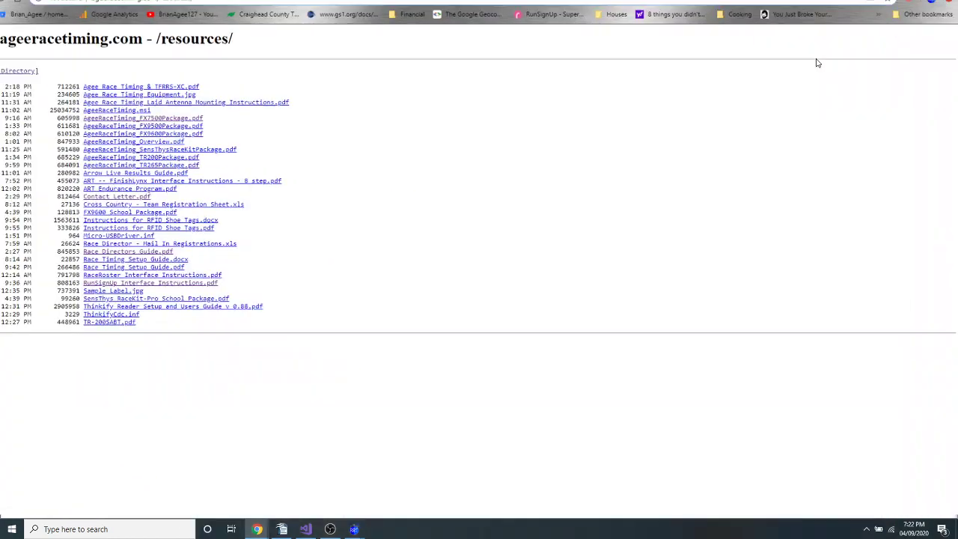
left_click(180, 27)
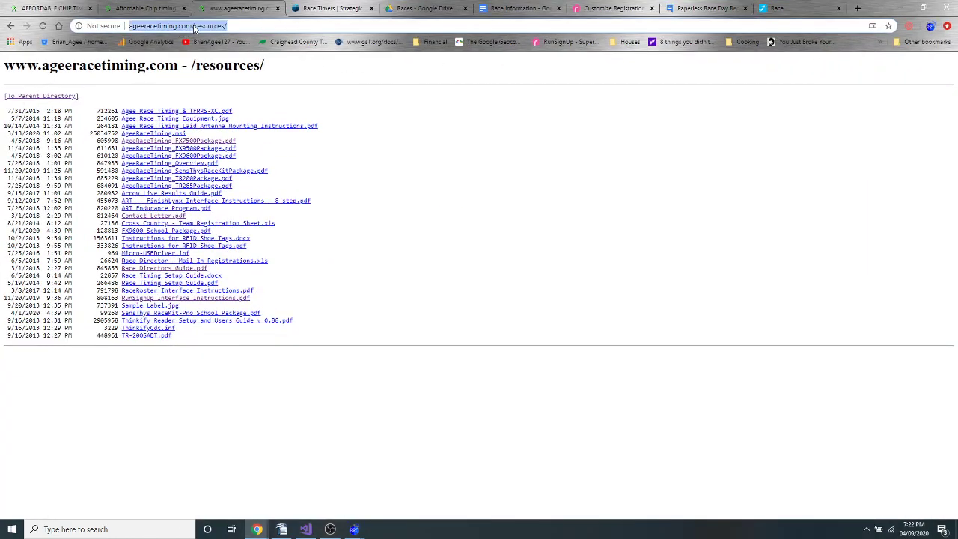
left_click(194, 27)
left_click_drag(211, 26, 245, 26)
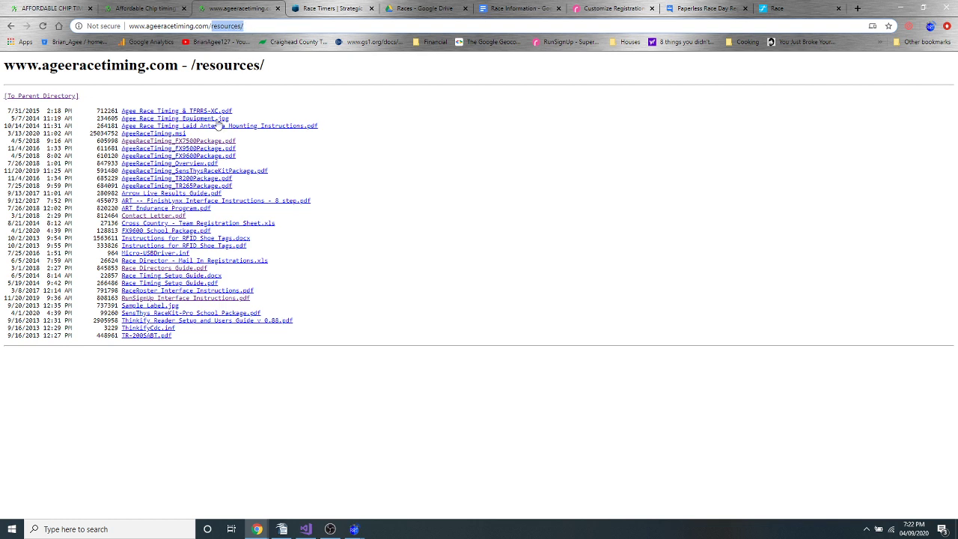
Review the Race Directors Guide PDF, including the supplies and information that race directors must provide.
left_click(49, 8)
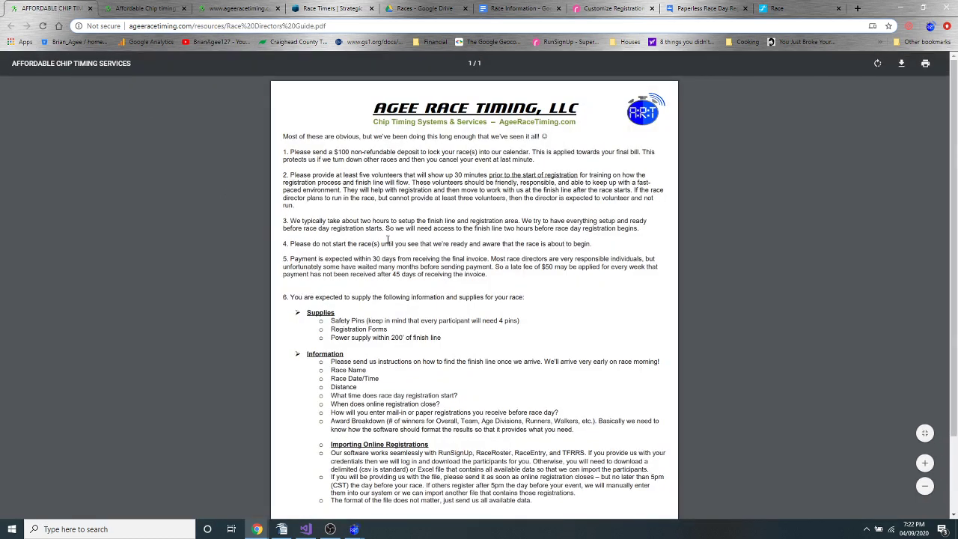
scroll(389, 240, "down", 2)
scroll(389, 238, "up", 2)
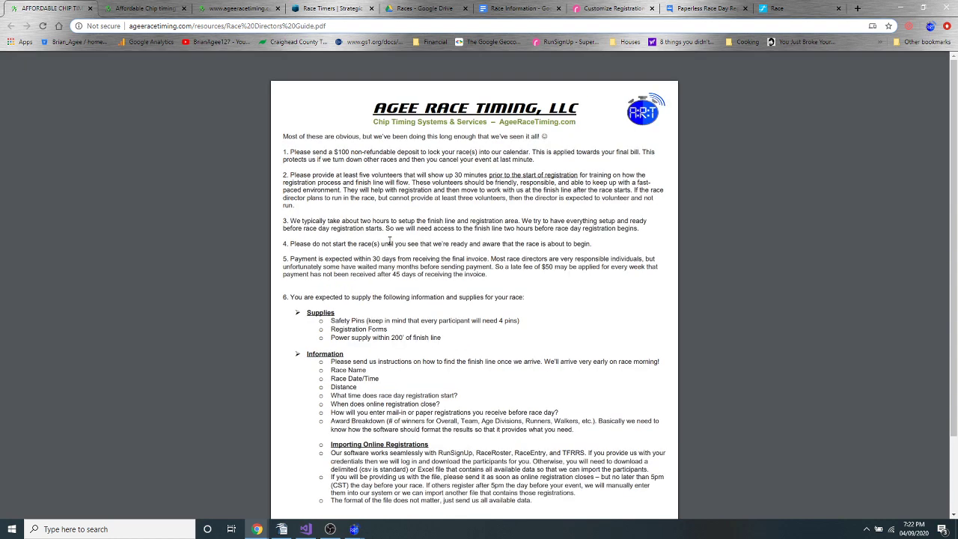
scroll(408, 310, "down", 2)
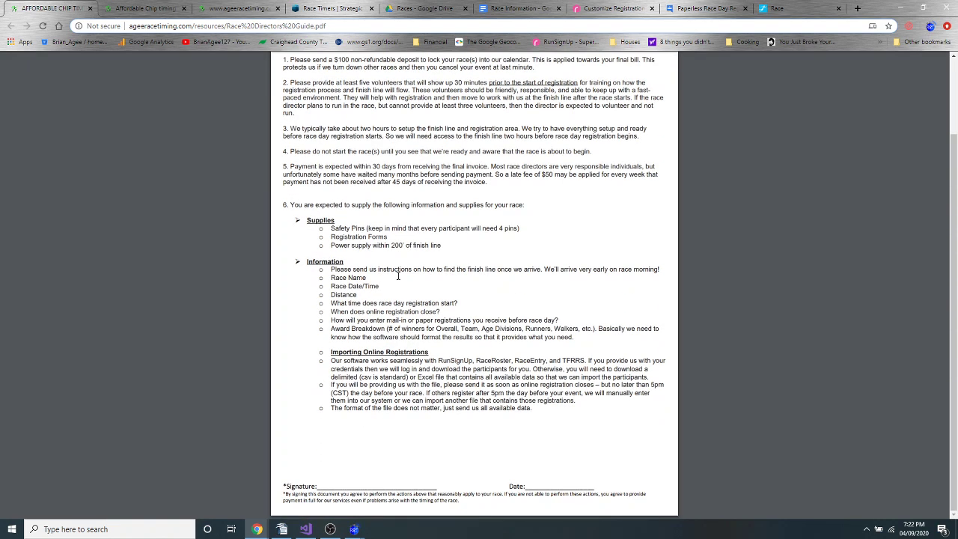
Reread the Race Directors Guide, including the deposit requirement, the volunteer requirement and the signature section.
scroll(398, 275, "up", 1)
scroll(398, 276, "up", 2)
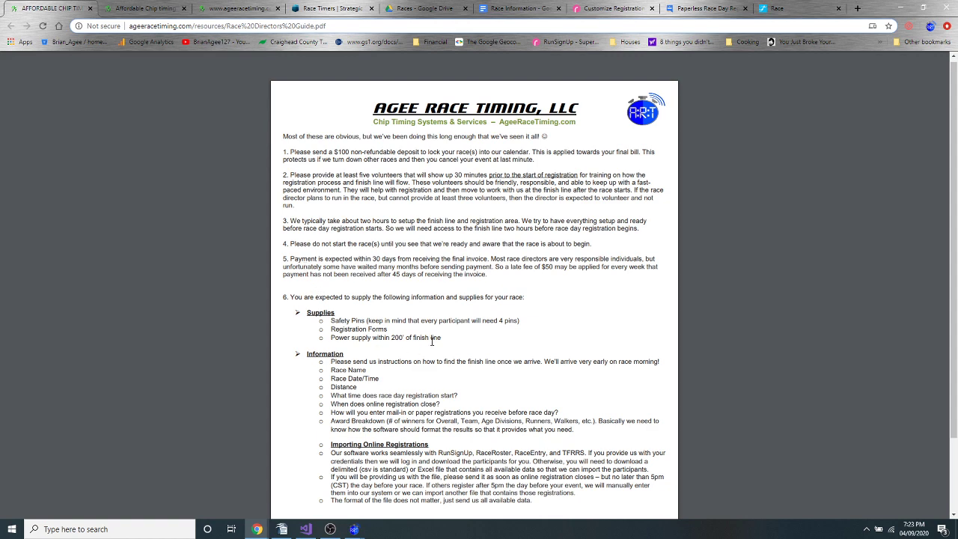
scroll(432, 342, "down", 1)
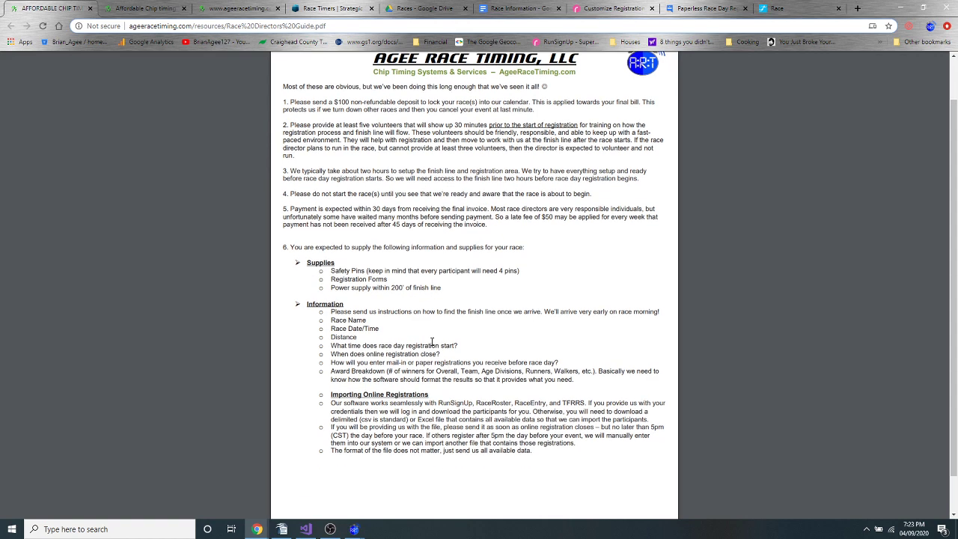
scroll(432, 342, "down", 1)
scroll(422, 240, "up", 1)
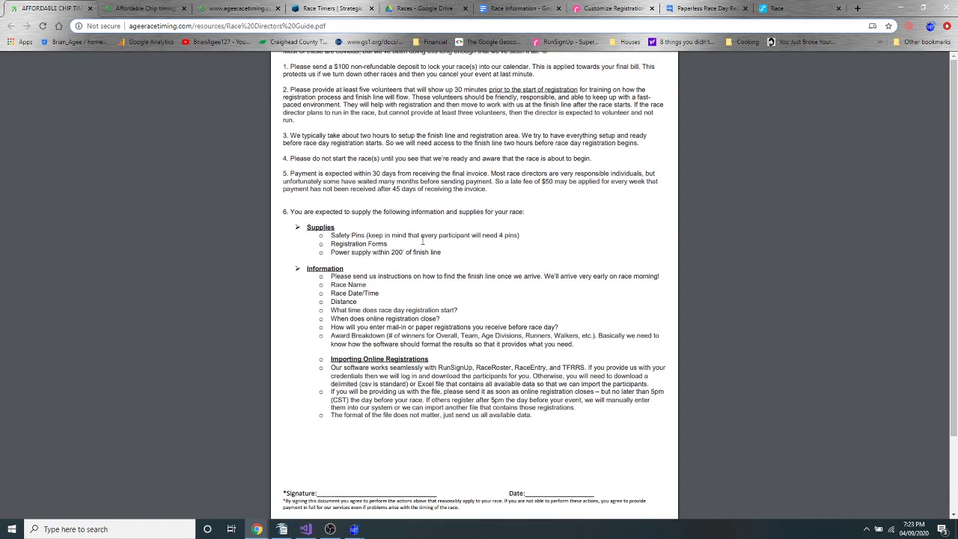
scroll(355, 159, "up", 2)
left_click_drag(290, 154, 390, 161)
left_click(393, 166)
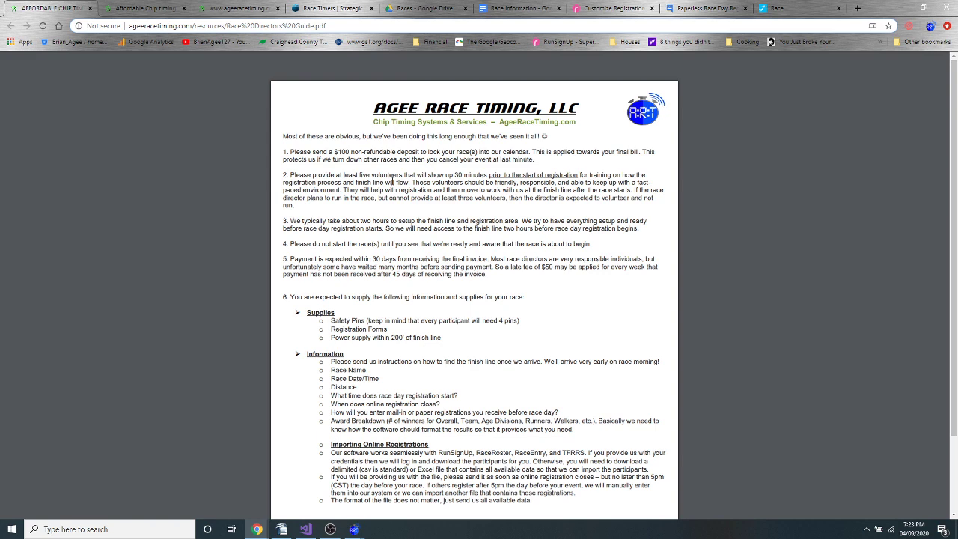
scroll(392, 182, "down", 3)
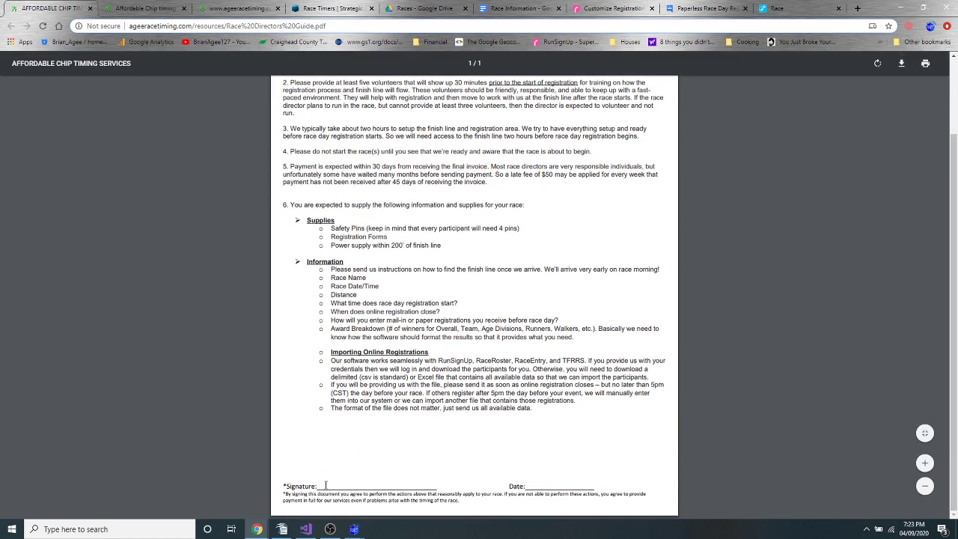
Review the Contact Letter PDF, including the service offering and service cost sections, and minimize Chrome to return to the race window.
left_click(139, 10)
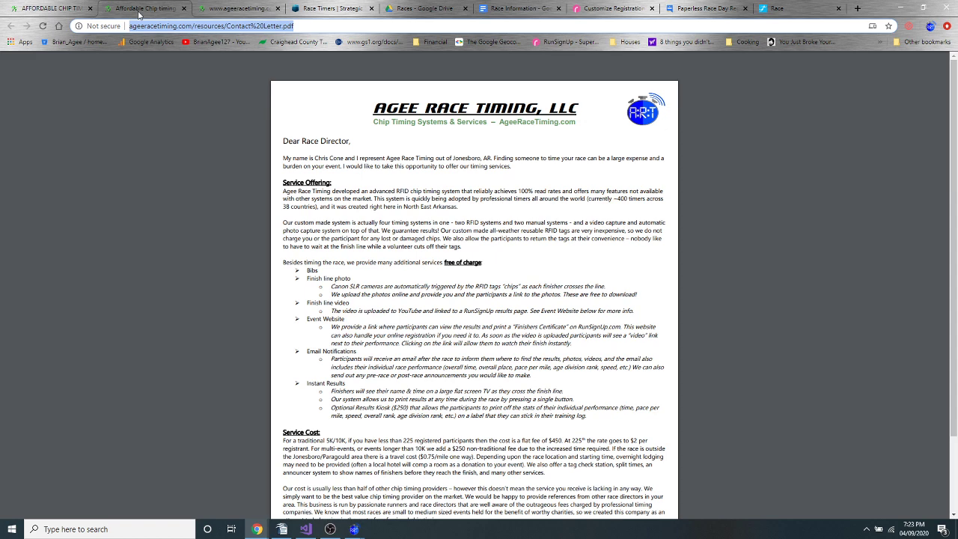
left_click(354, 194)
scroll(397, 237, "down", 3)
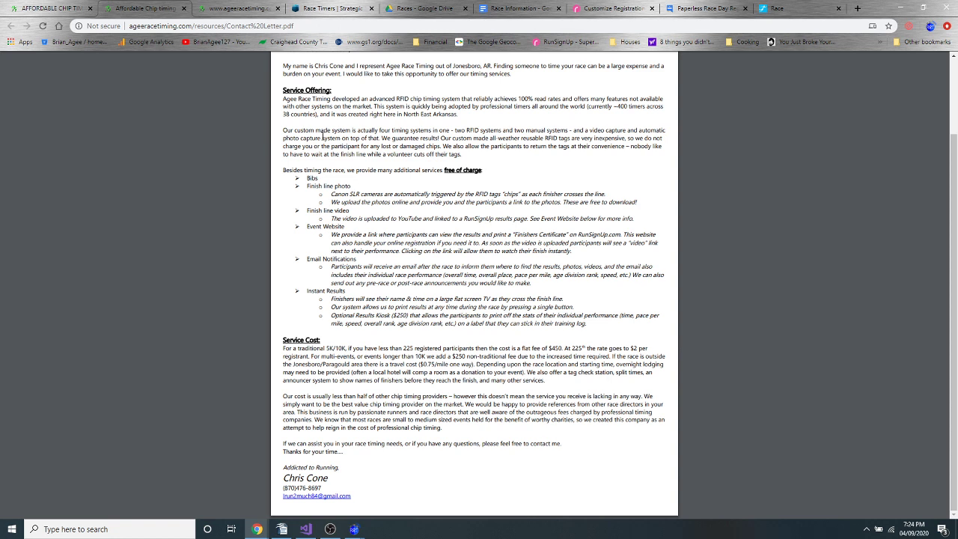
scroll(273, 131, "up", 1)
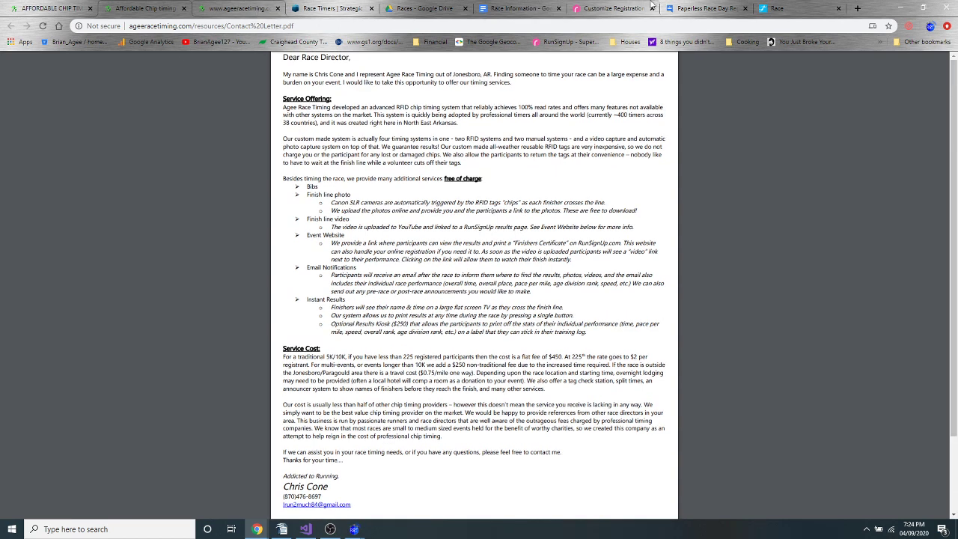
left_click(900, 7)
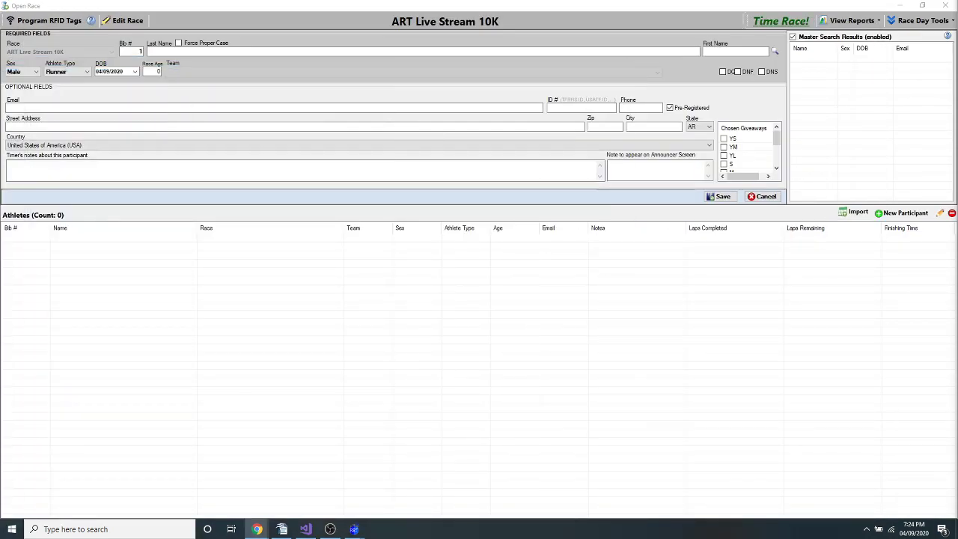
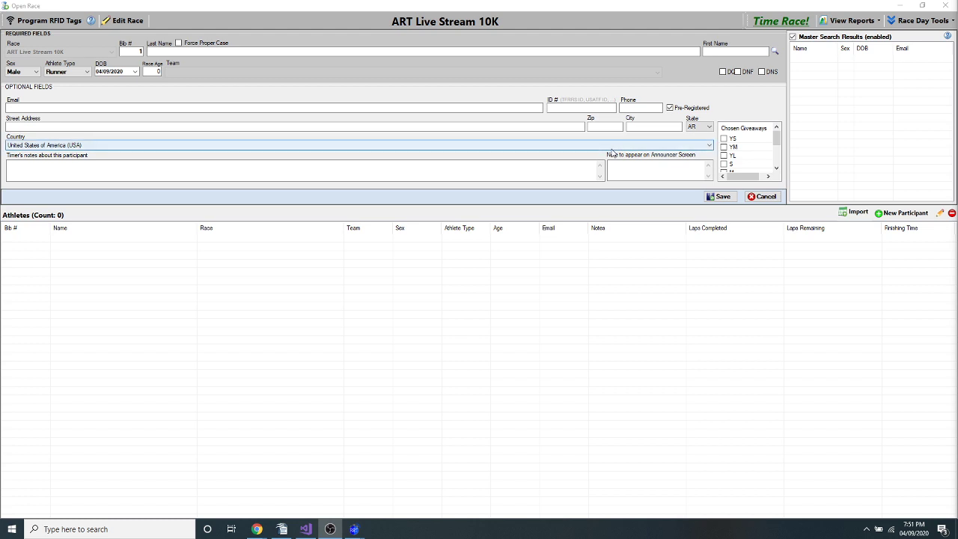
View the race timing clock screen and close it, confirming that timing is finished.
left_click(775, 220)
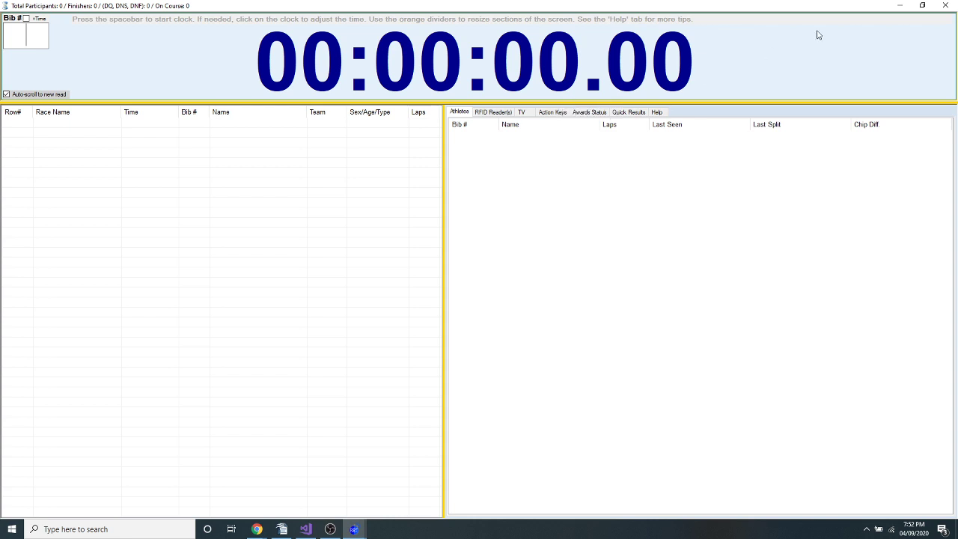
left_click(945, 6)
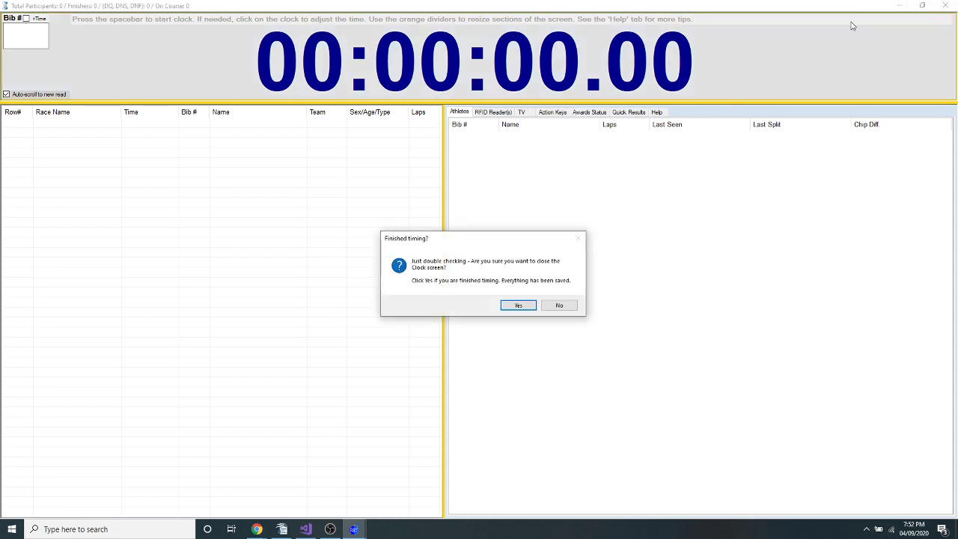
left_click(516, 305)
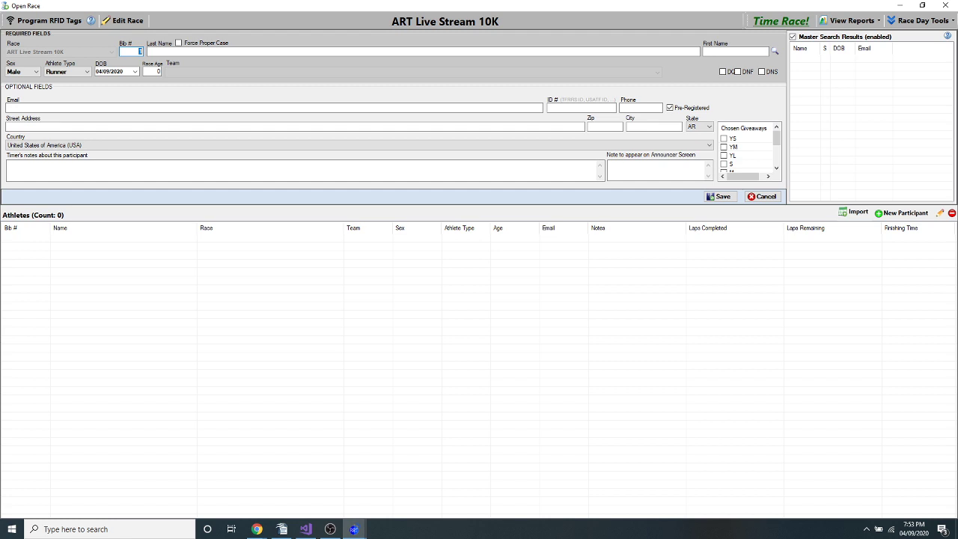
Switch to Chrome, maximize the window showing the Vimeo video "2013 GA State Road Race Cat4 Finish", and play the video.
left_click(257, 529)
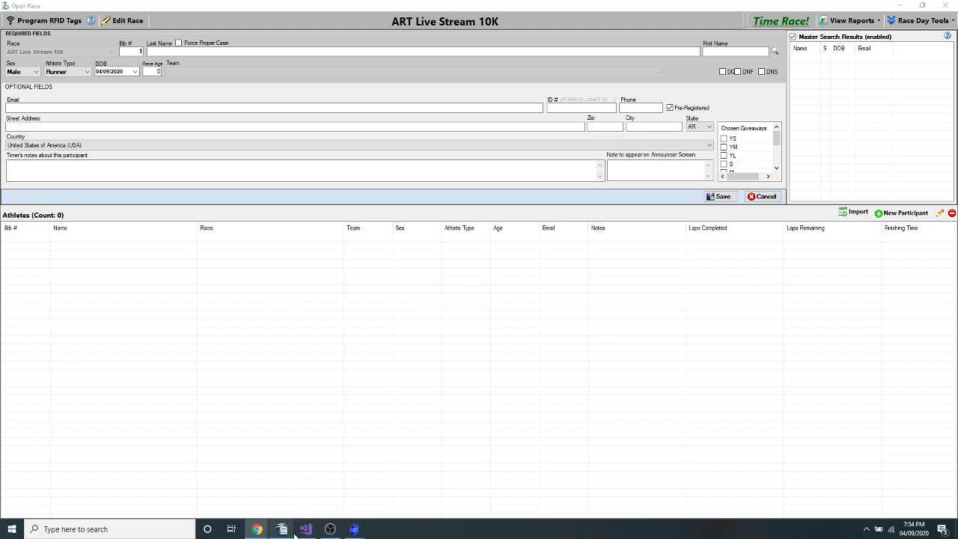
mouse_move(257, 530)
left_click(256, 529)
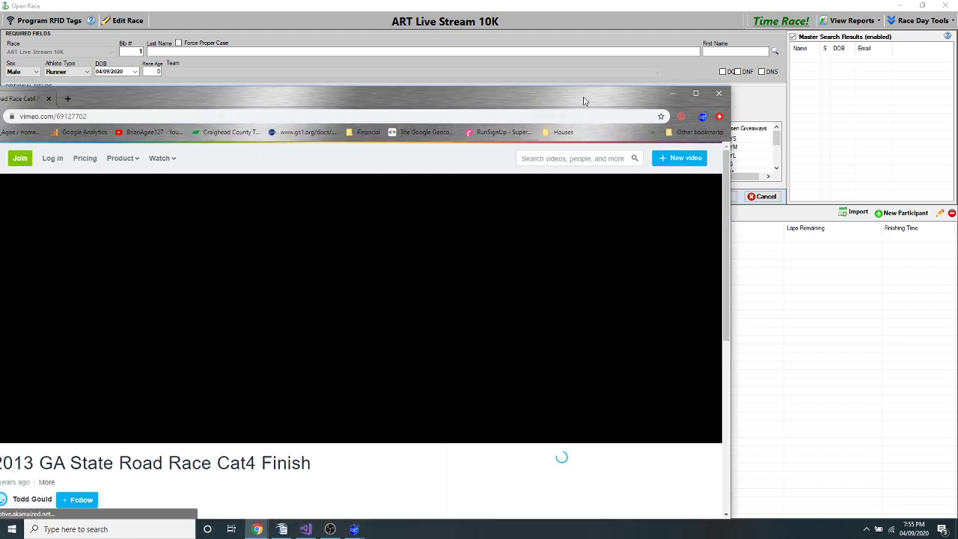
double_click(682, 94)
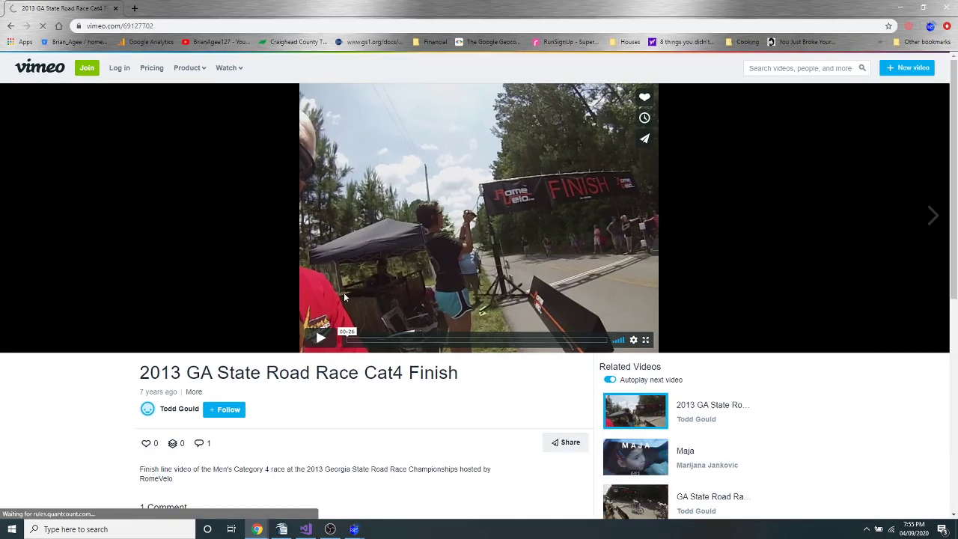
left_click(321, 338)
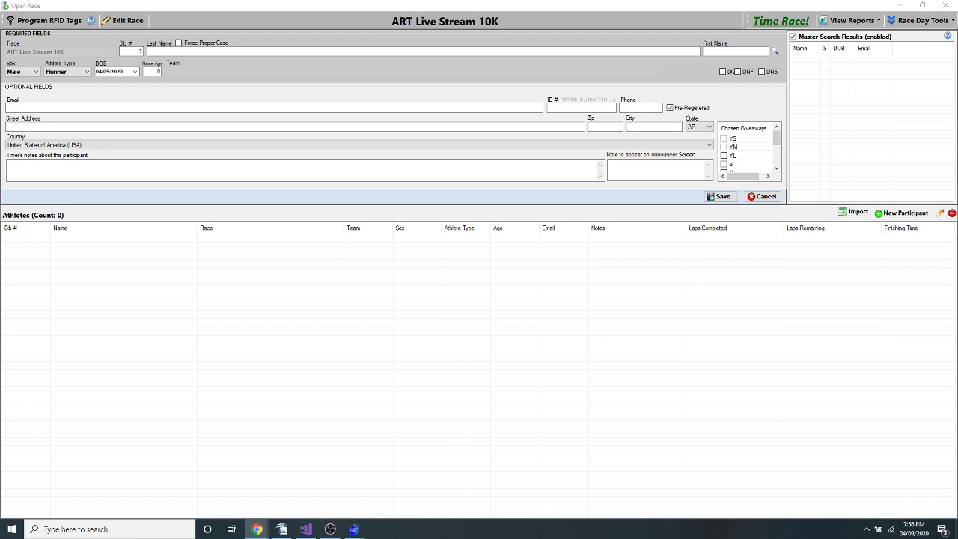
left_click(214, 177)
type("Google F")
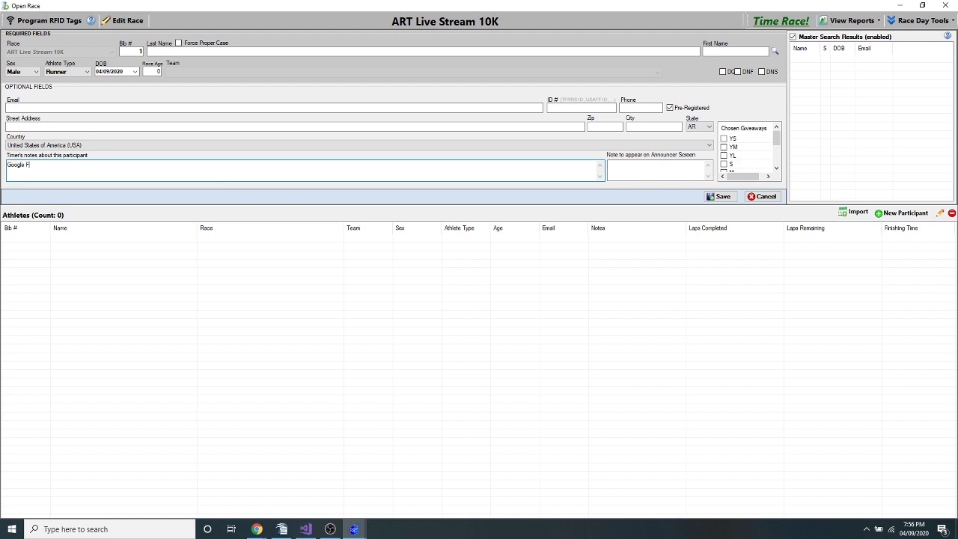
key("ctrl+a")
left_click_drag(33, 166, 8, 166)
key("BackSpace")
key("alt+Tab")
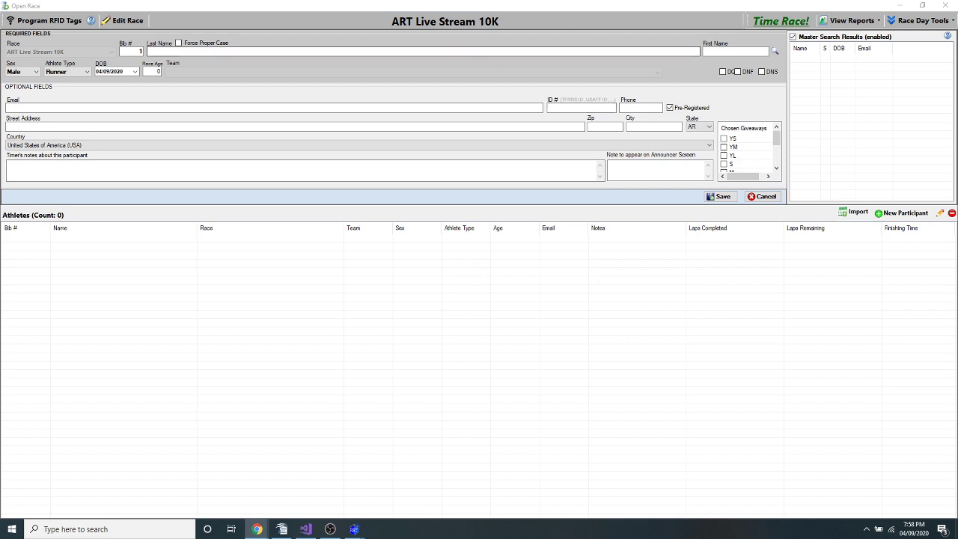
key("alt+Tab")
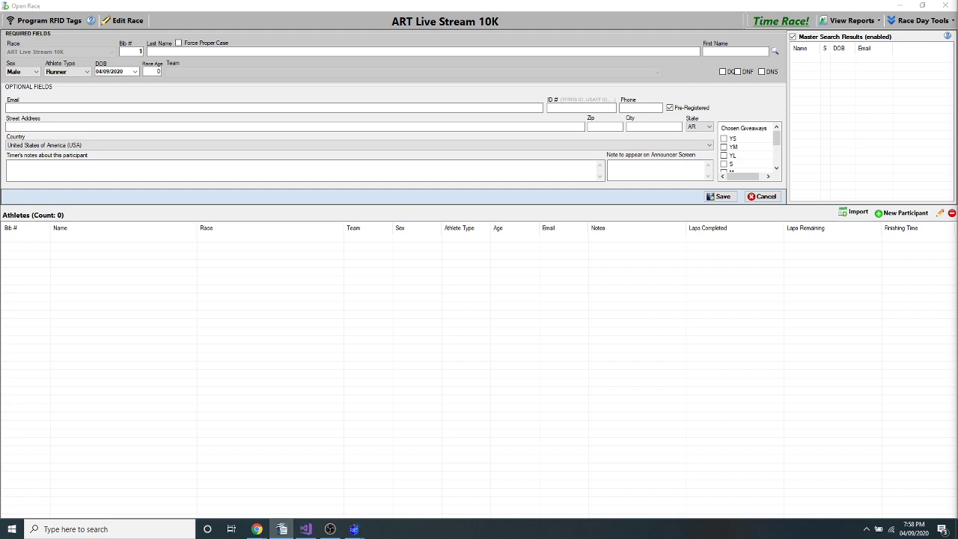
key("alt+Tab")
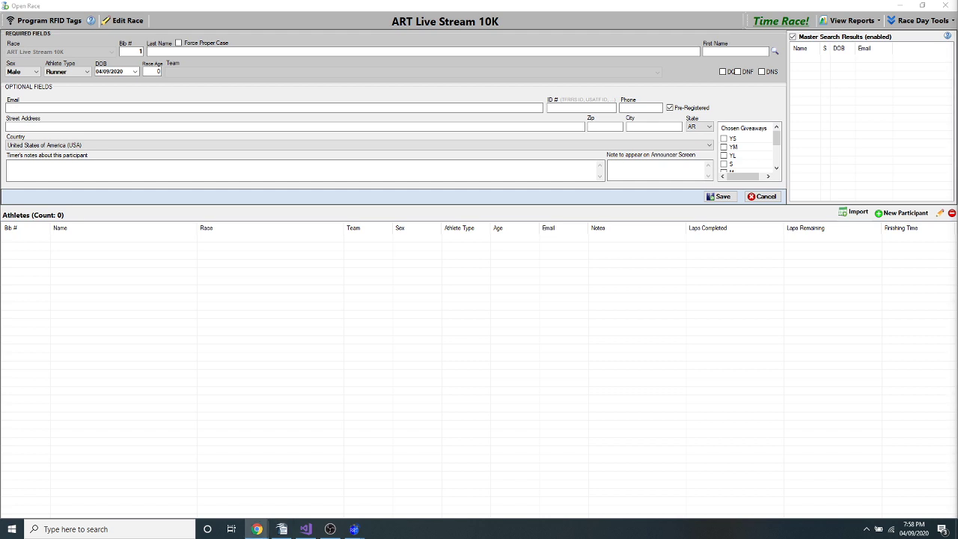
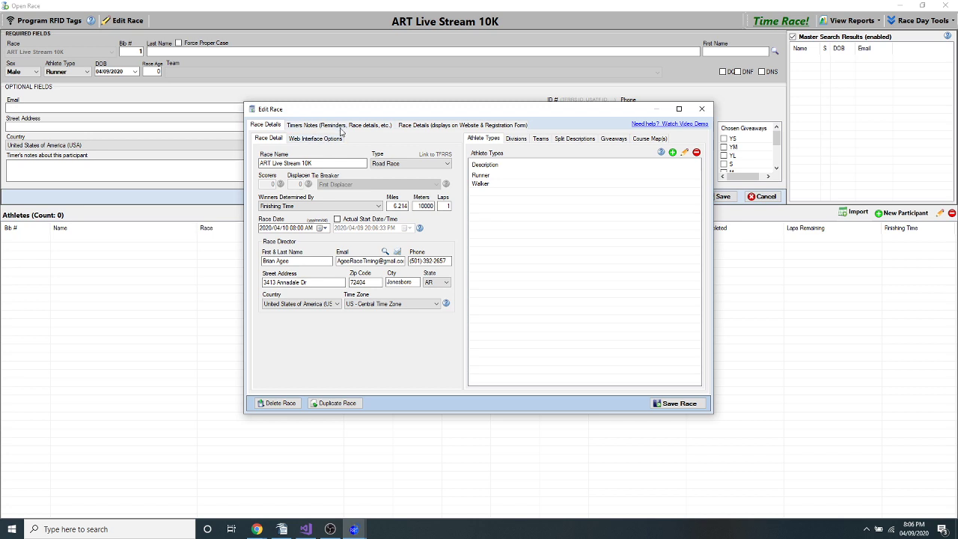
Add the timer's note "Starts at red gate behind barn." to the race and save the race.
left_click(342, 125)
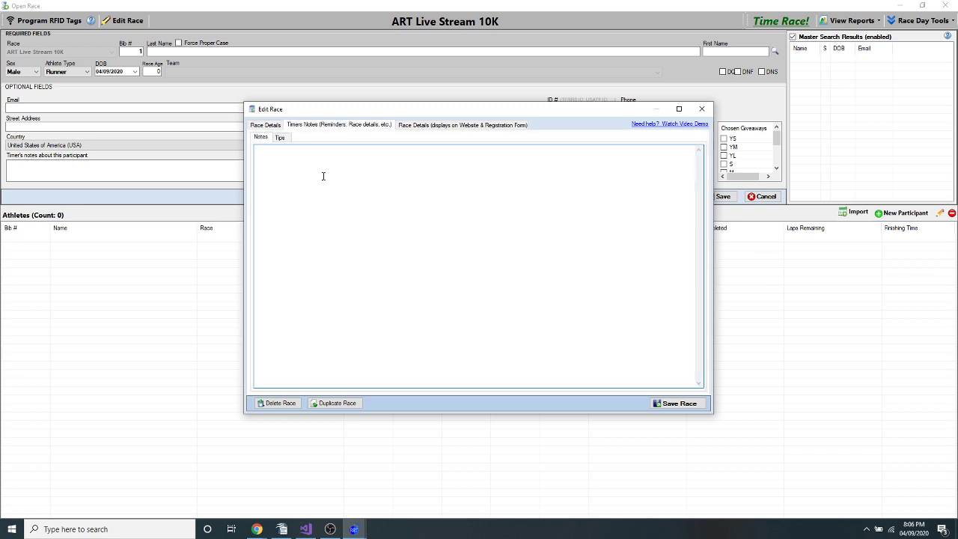
type("Start s at red gate behind barn")
left_click(678, 405)
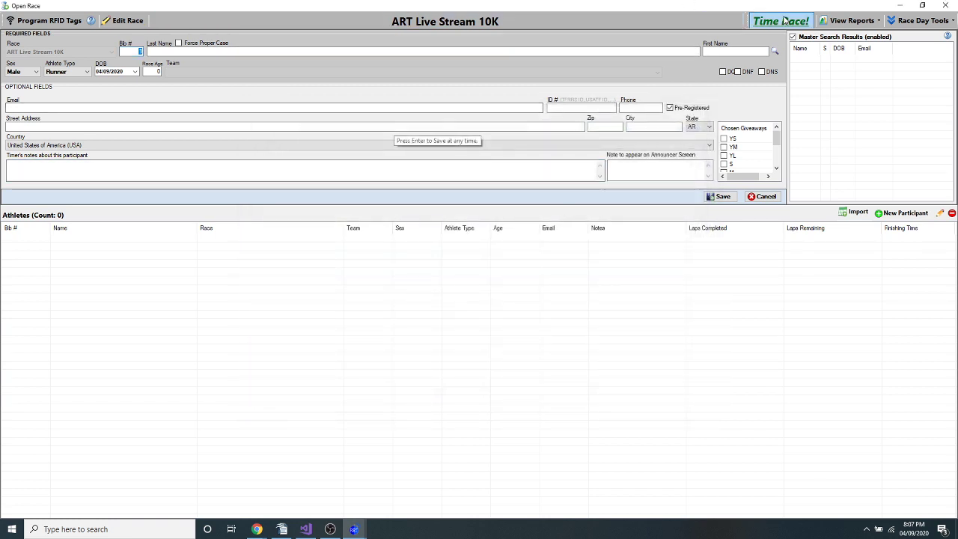
Reopen the race's timer notes, review the saved note and the tips on race reminders, and close the race editor.
left_click(121, 21)
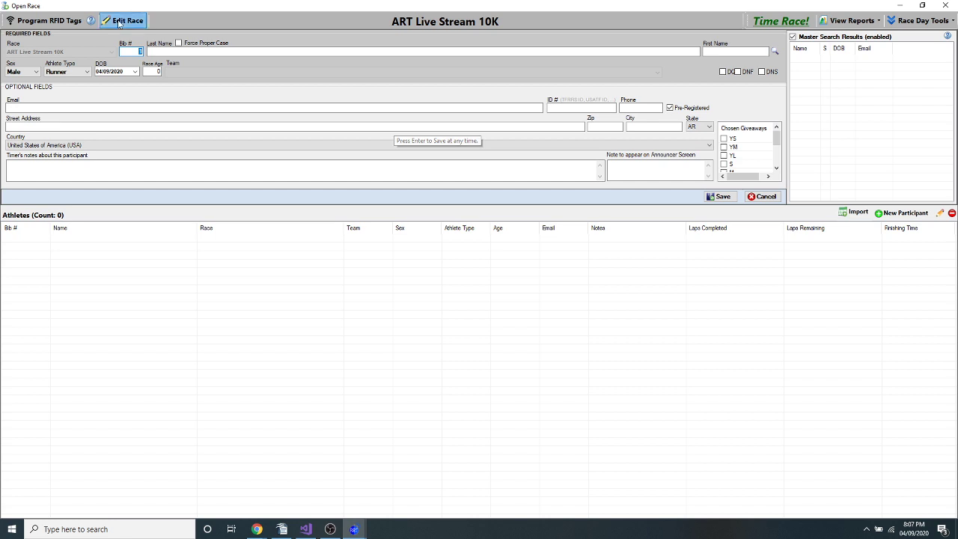
left_click(344, 126)
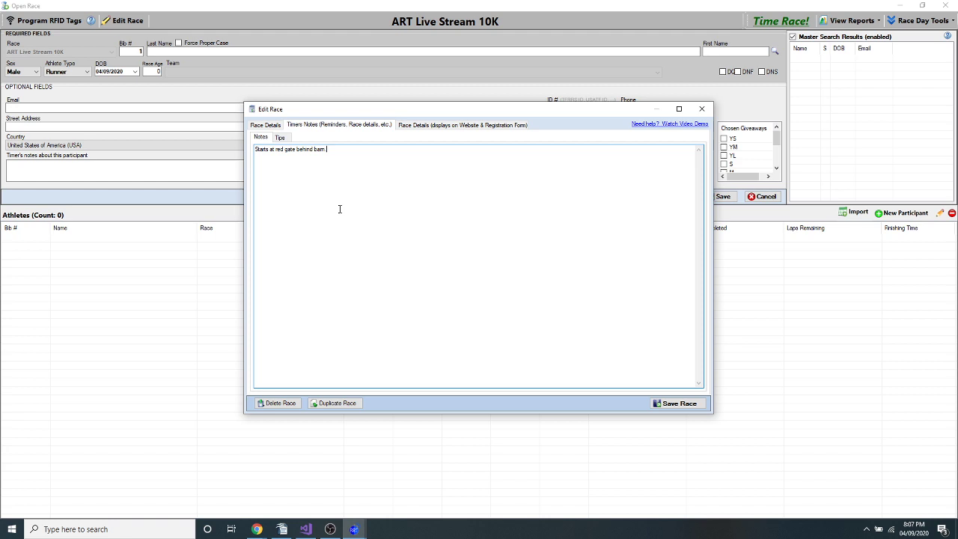
left_click(279, 138)
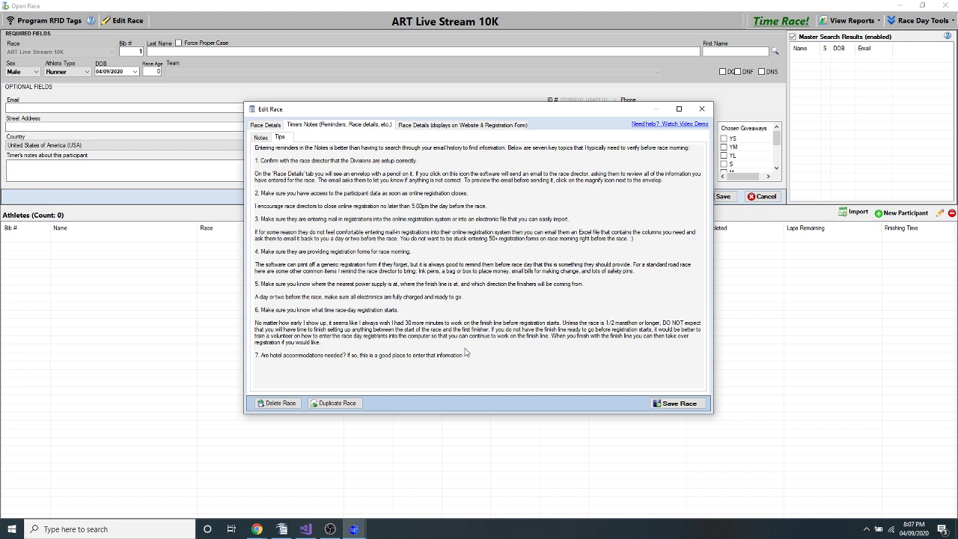
left_click(261, 138)
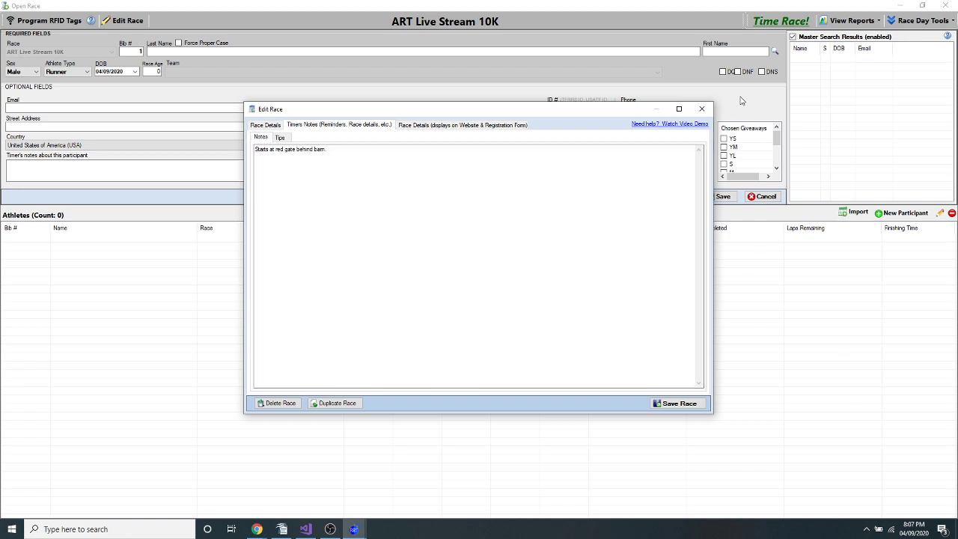
left_click(702, 109)
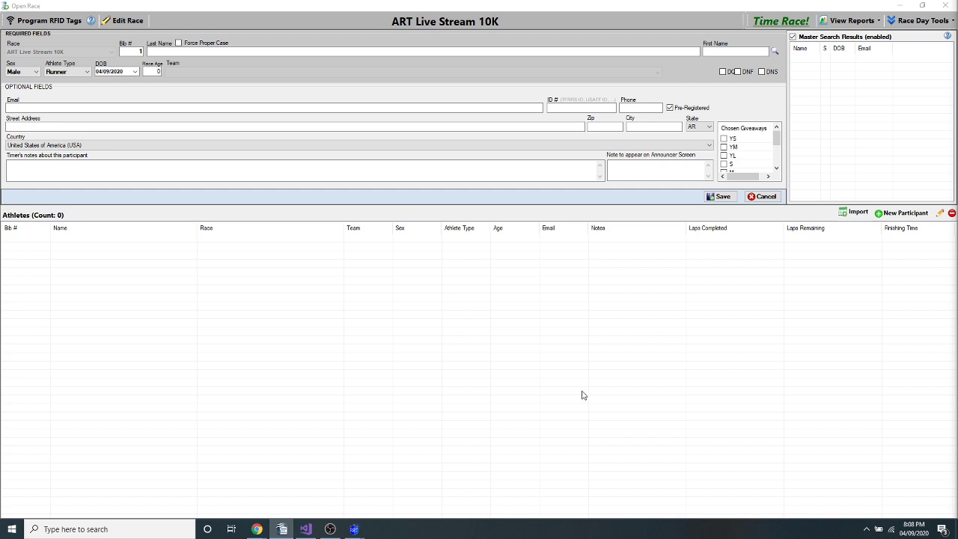
Preview the Registration Form report for the ART Live Stream 10K and close the preview.
left_click(862, 25)
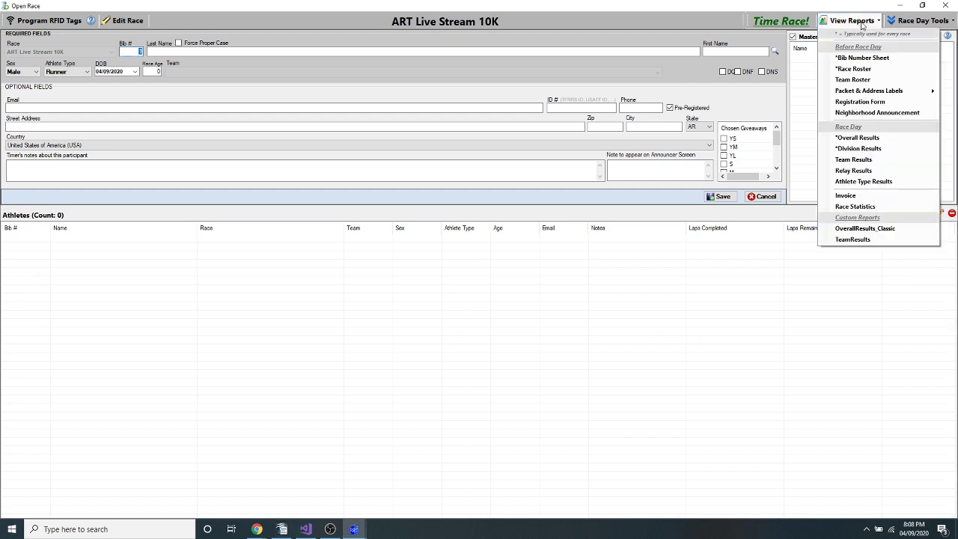
left_click(862, 103)
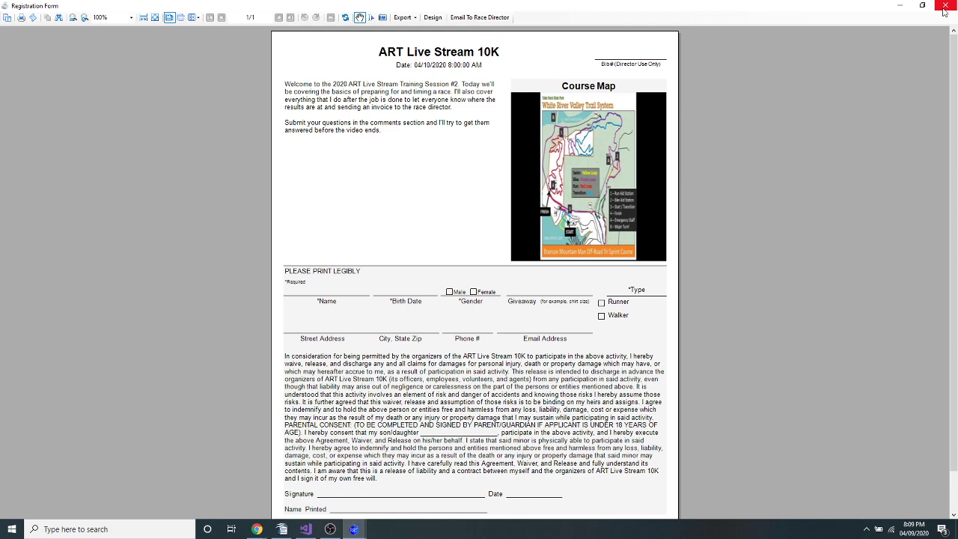
left_click(945, 10)
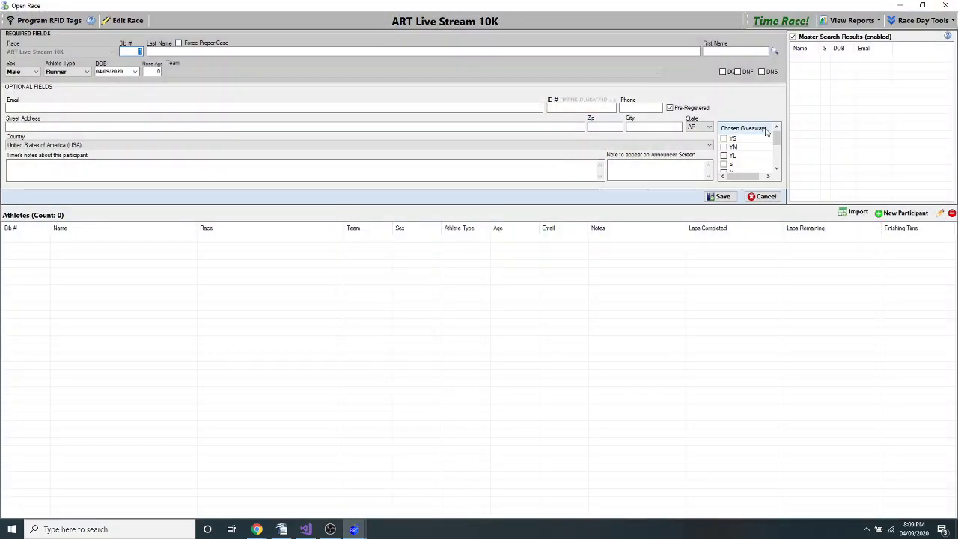
Review the file formats available for importing participants and dismiss the list without choosing one.
left_click(283, 529)
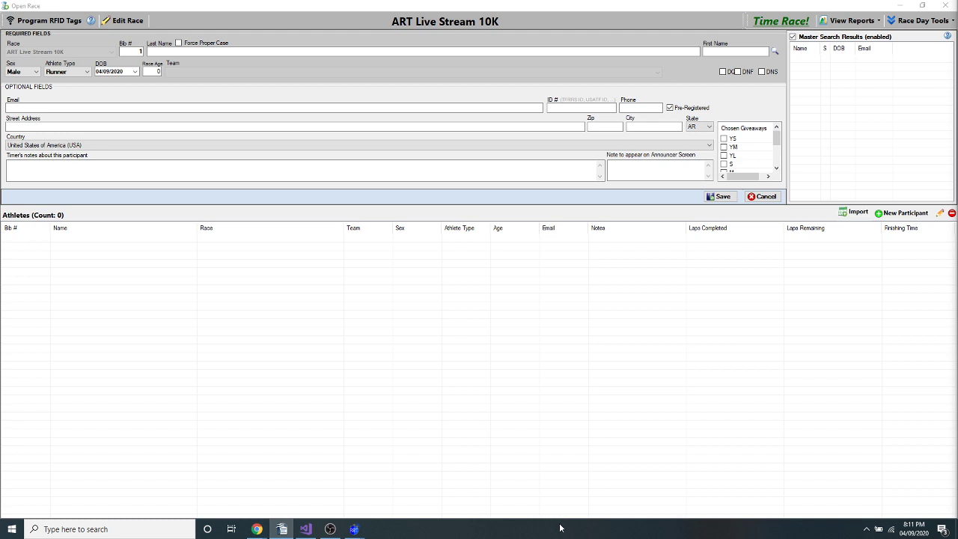
left_click(856, 215)
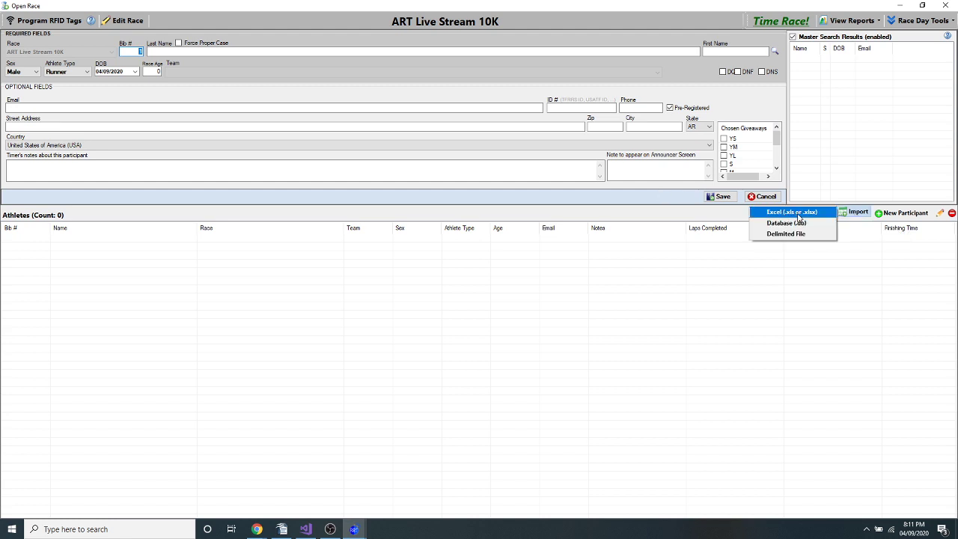
left_click(750, 296)
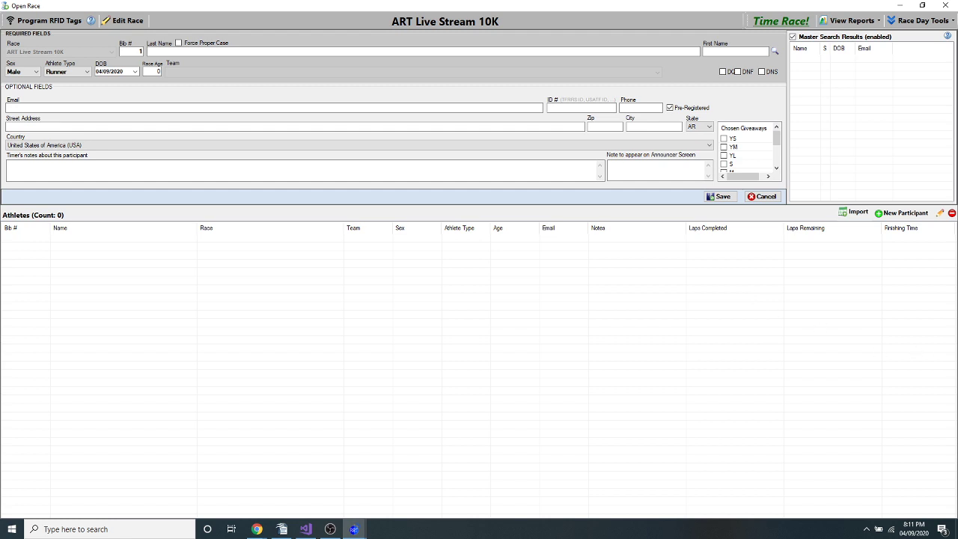
Close the ART Live Stream 10K and load the RunSignUp account's races for race creation, dismissing the account-change login.
key("alt+Tab")
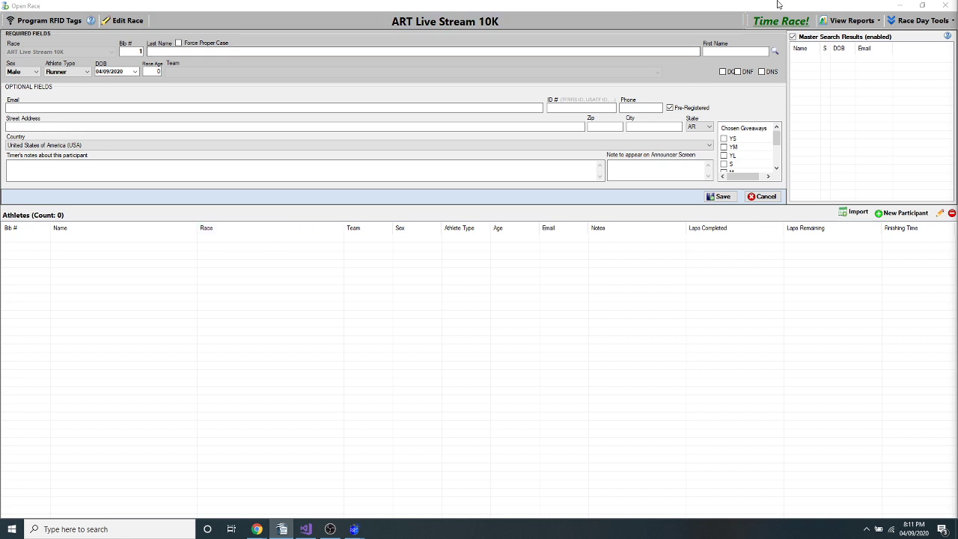
left_click(946, 5)
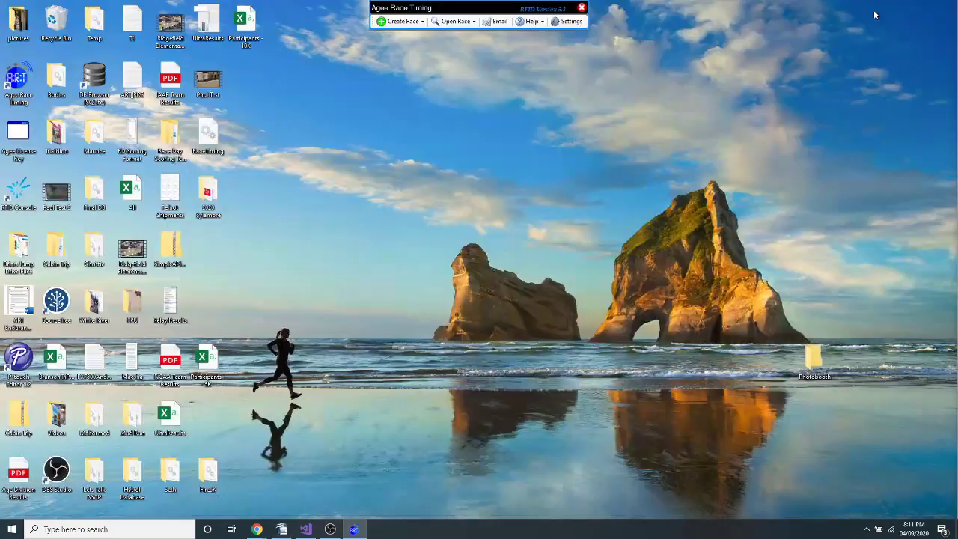
left_click(410, 29)
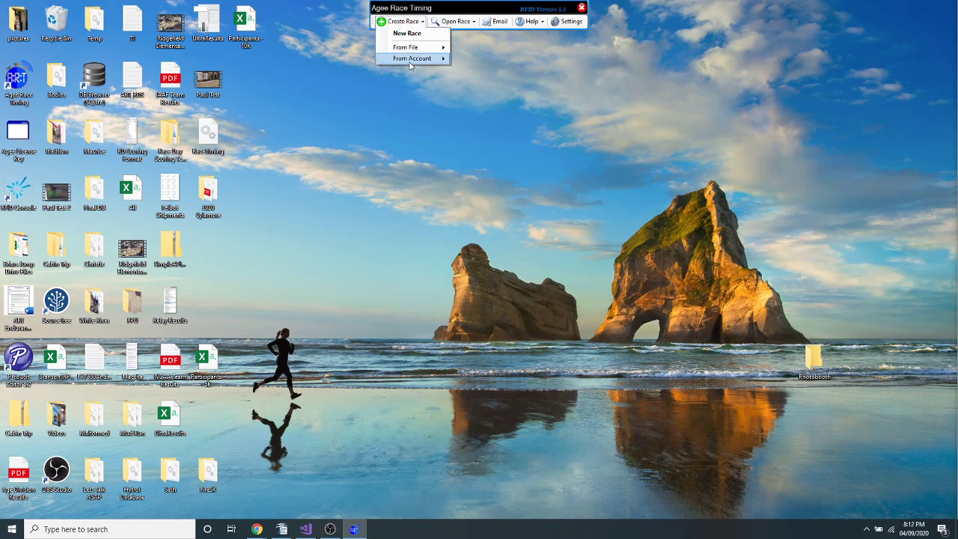
mouse_move(410, 66)
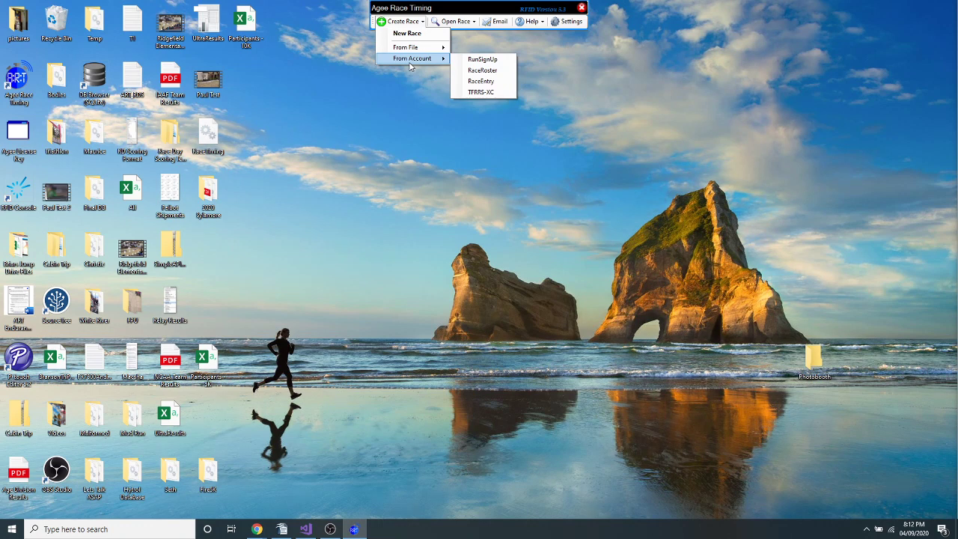
left_click(480, 59)
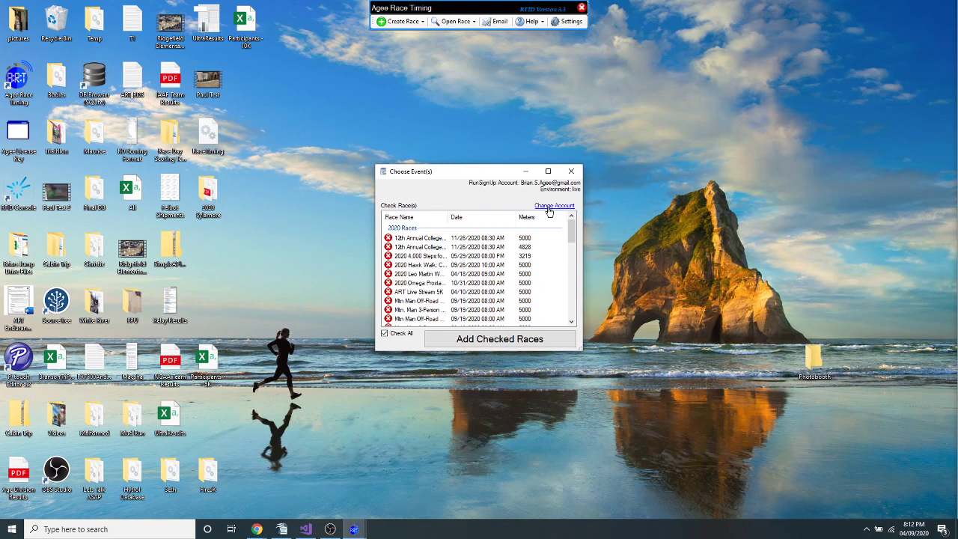
left_click(548, 211)
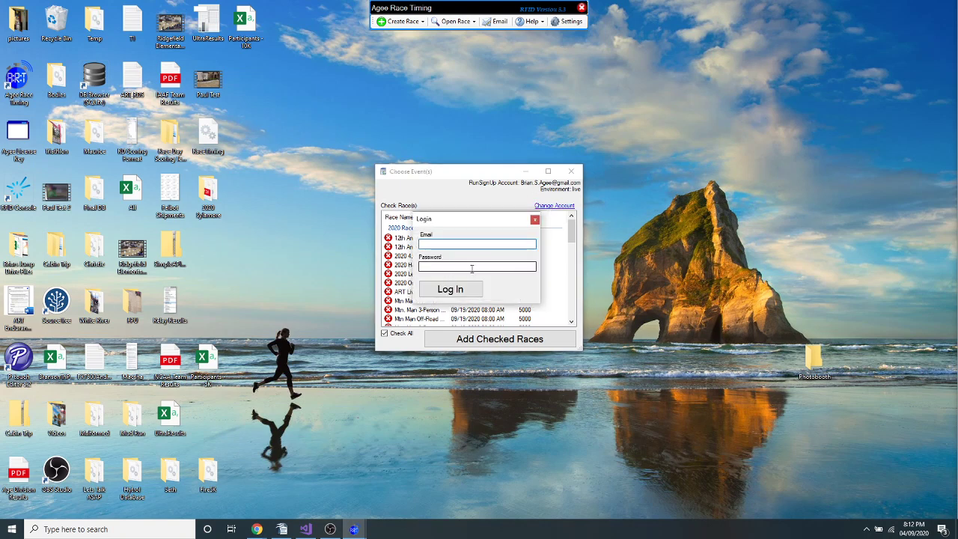
left_click(533, 220)
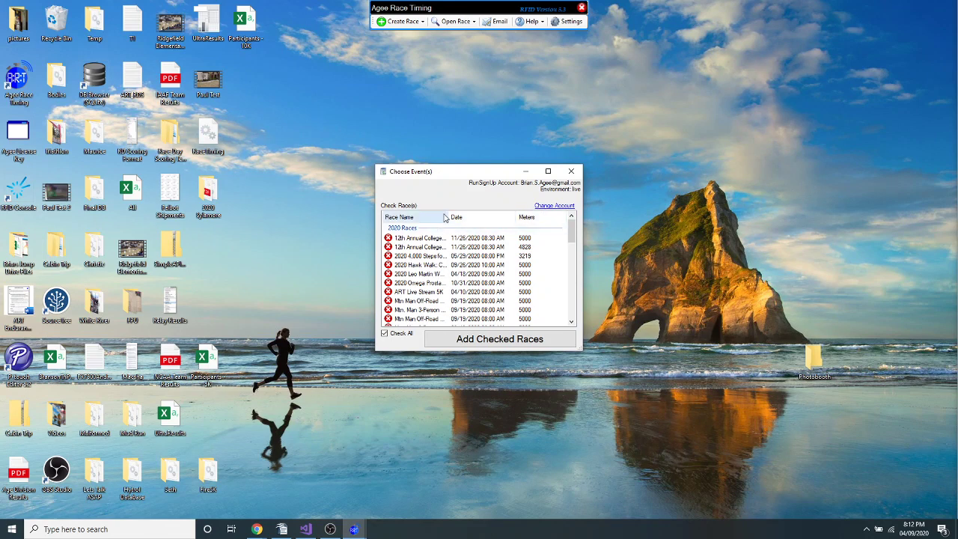
Sort the RunSignUp events by date and add the ART Live Stream 5K with starting bib number 1.
double_click(491, 166)
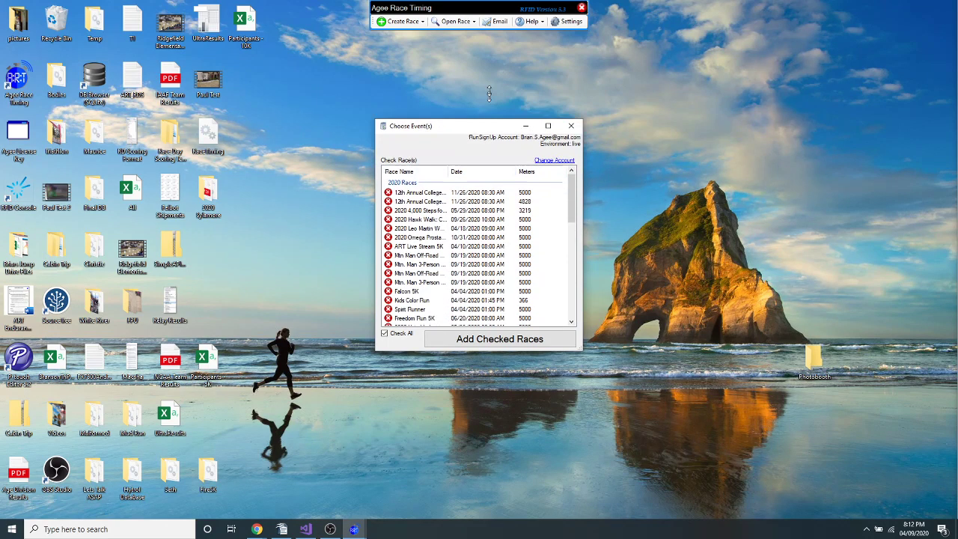
left_click(482, 116)
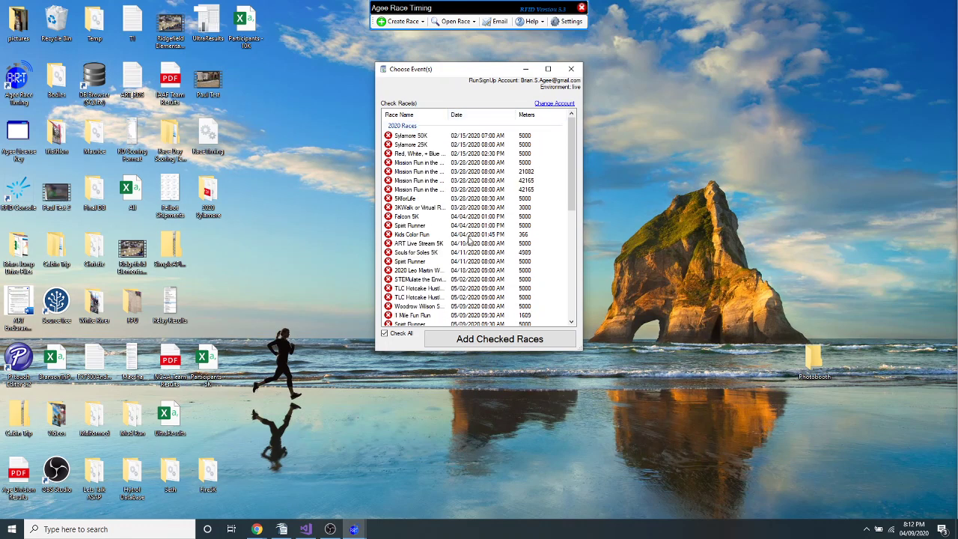
left_click(410, 247)
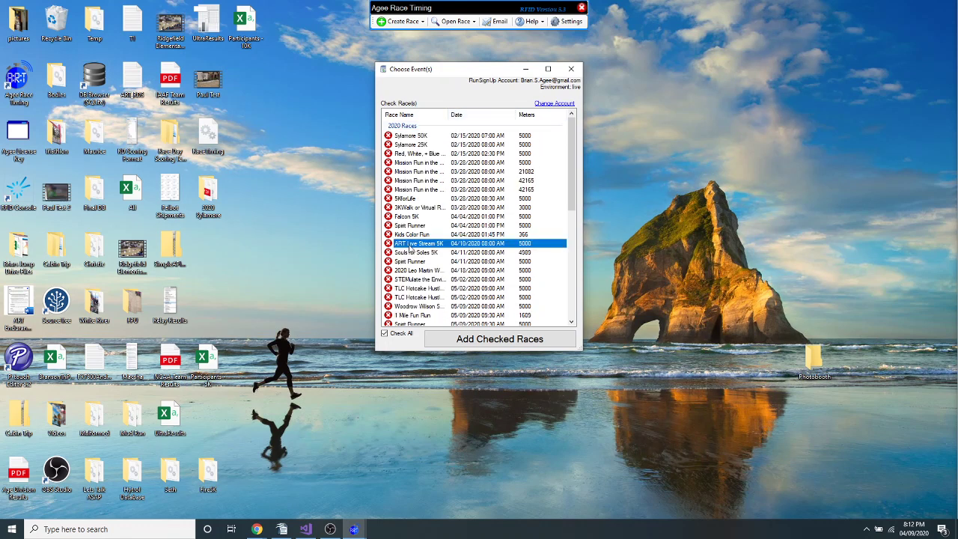
left_click(390, 245)
left_click(389, 217)
left_click(389, 216)
left_click(500, 343)
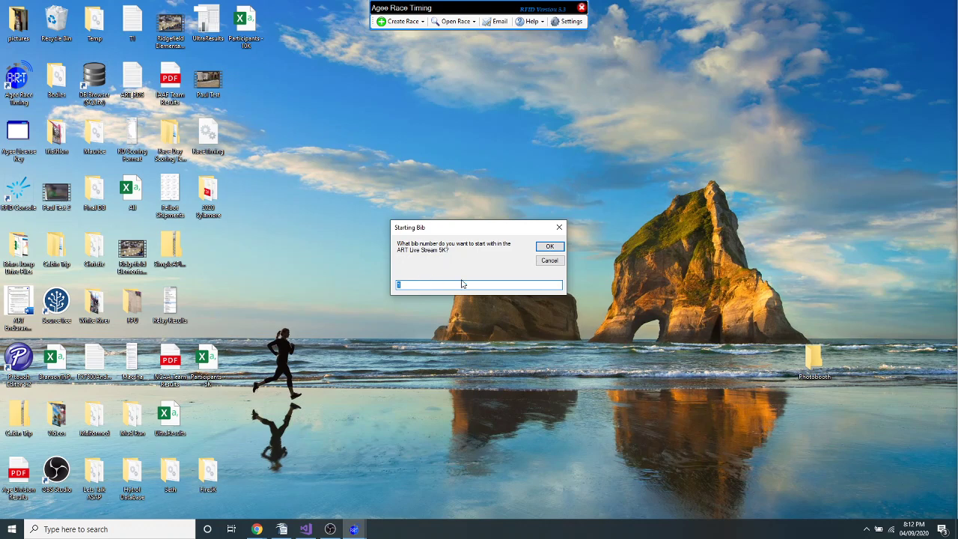
left_click(546, 247)
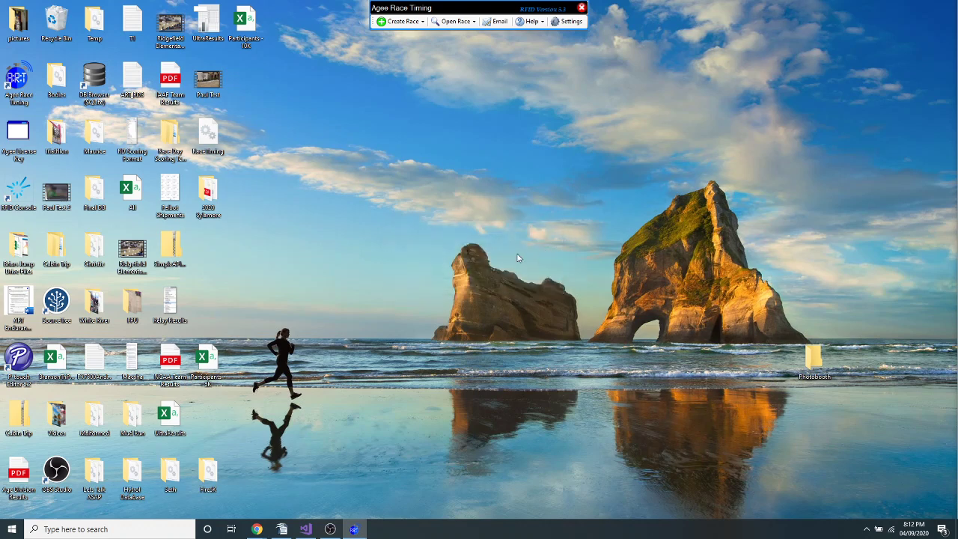
Open the ART Live Stream 5K, review its imported athletes and bib requirement option, and close the race.
left_click(454, 21)
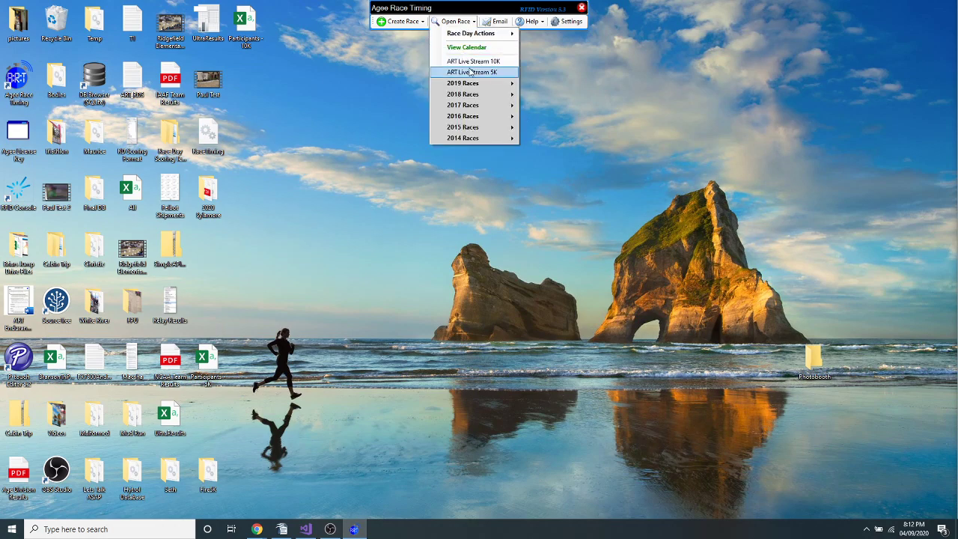
left_click(472, 72)
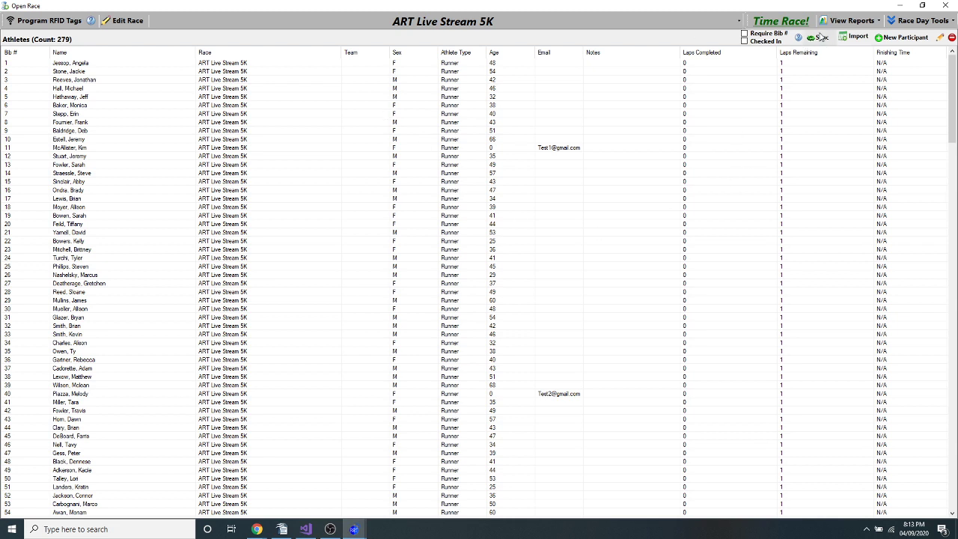
left_click(745, 35)
left_click(900, 11)
left_click(406, 21)
mouse_move(406, 51)
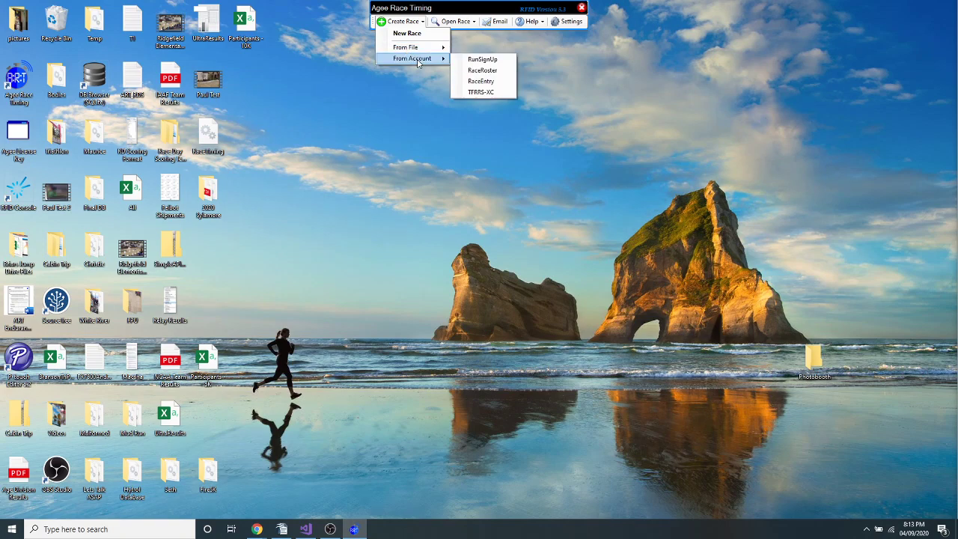
left_click(417, 34)
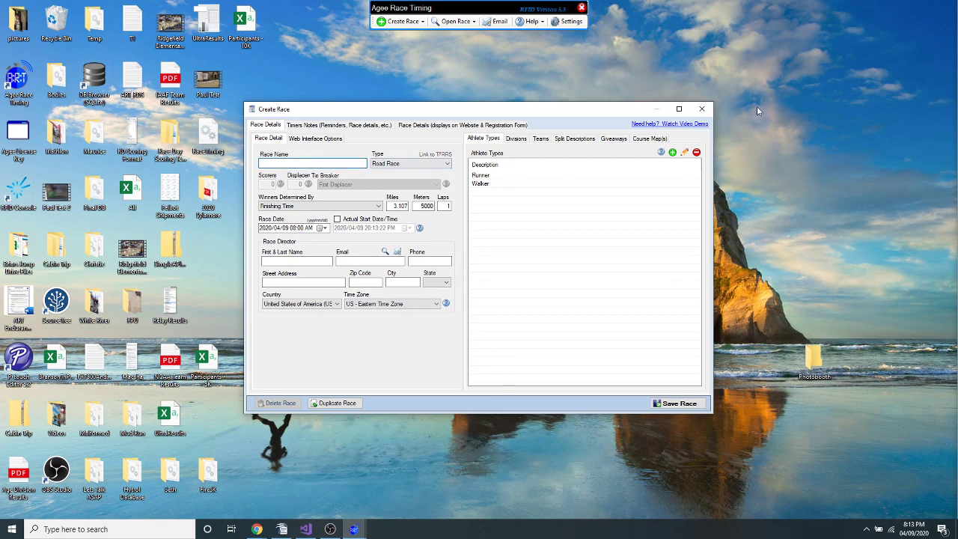
left_click(701, 108)
Open the ART Live Stream 10K for editing and review the available race types without changing the selection.
left_click(453, 21)
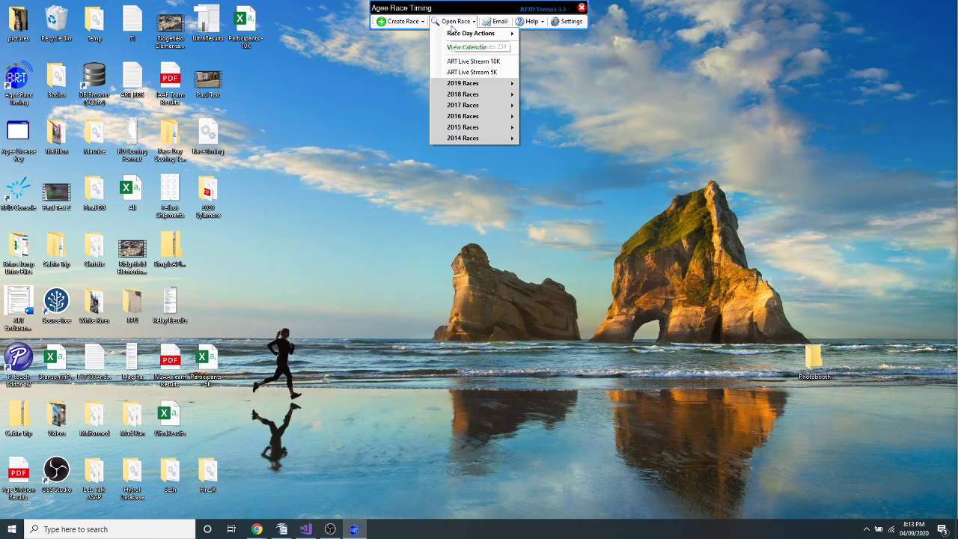
left_click(457, 65)
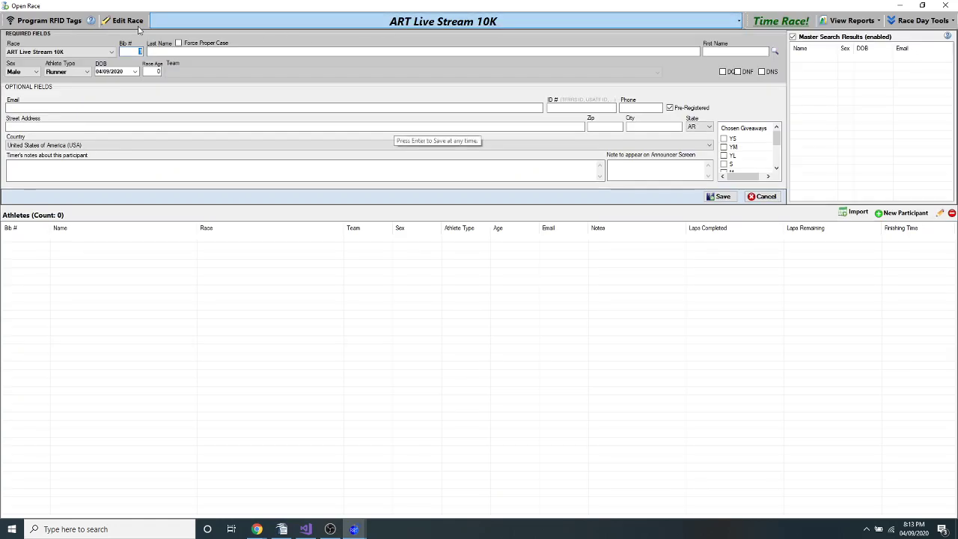
left_click(123, 20)
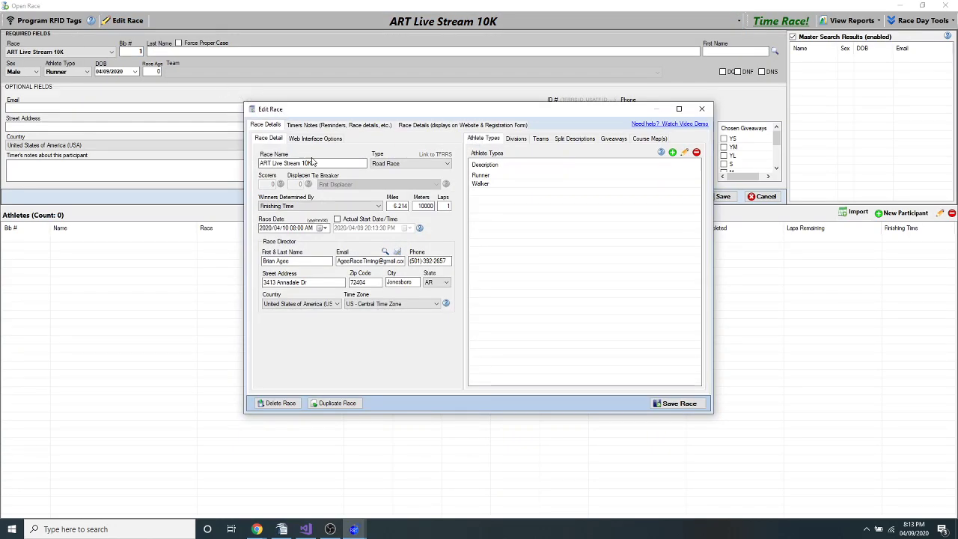
left_click(398, 165)
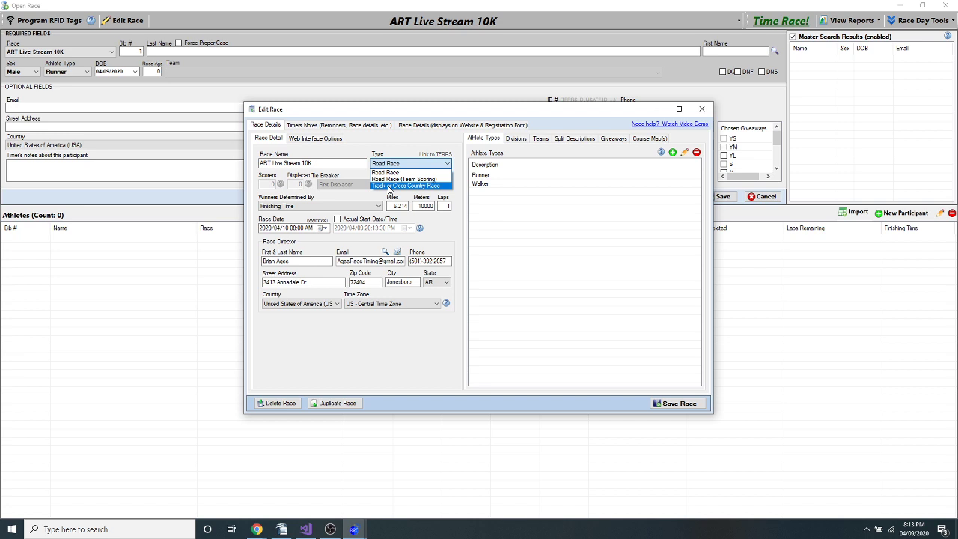
left_click(404, 154)
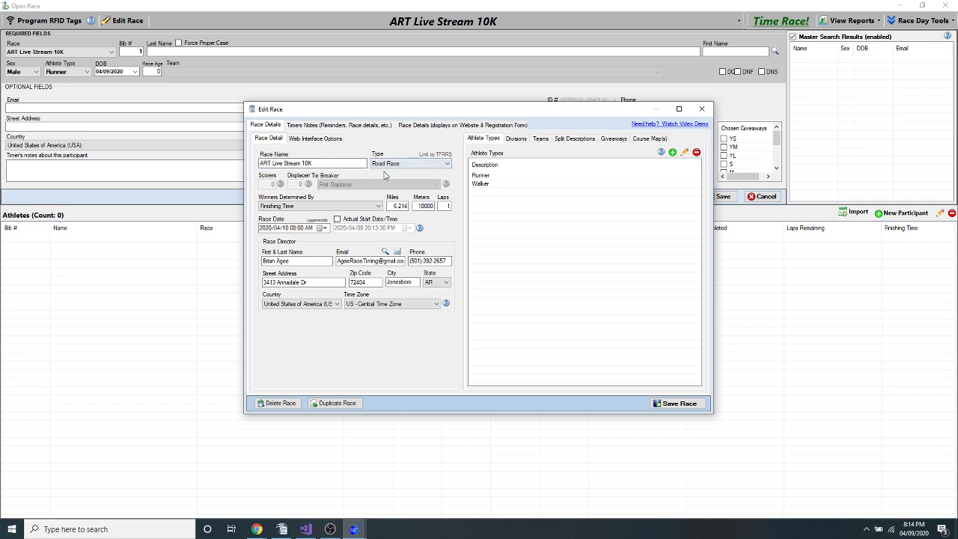
Review how the race's winners can be determined and choose Most Laps Completed.
left_click(354, 207)
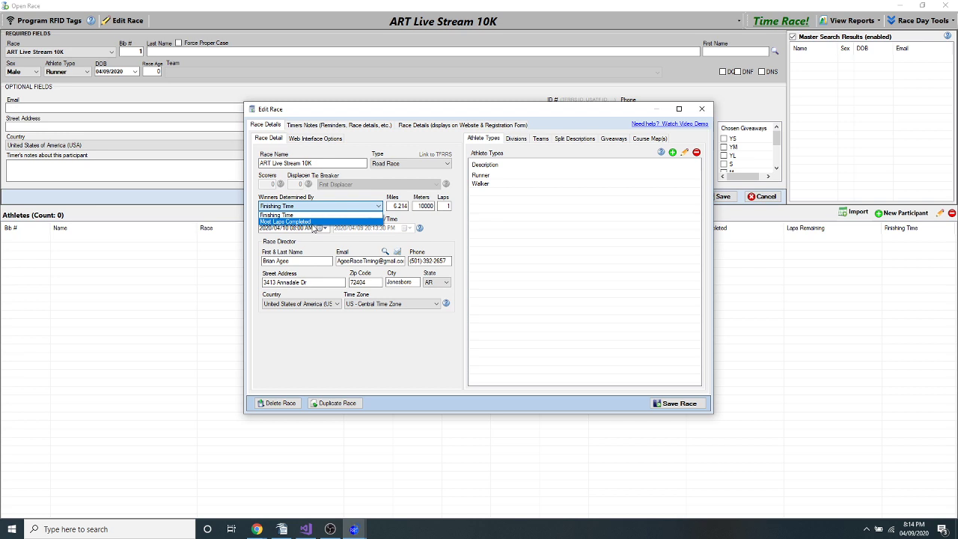
left_click(337, 202)
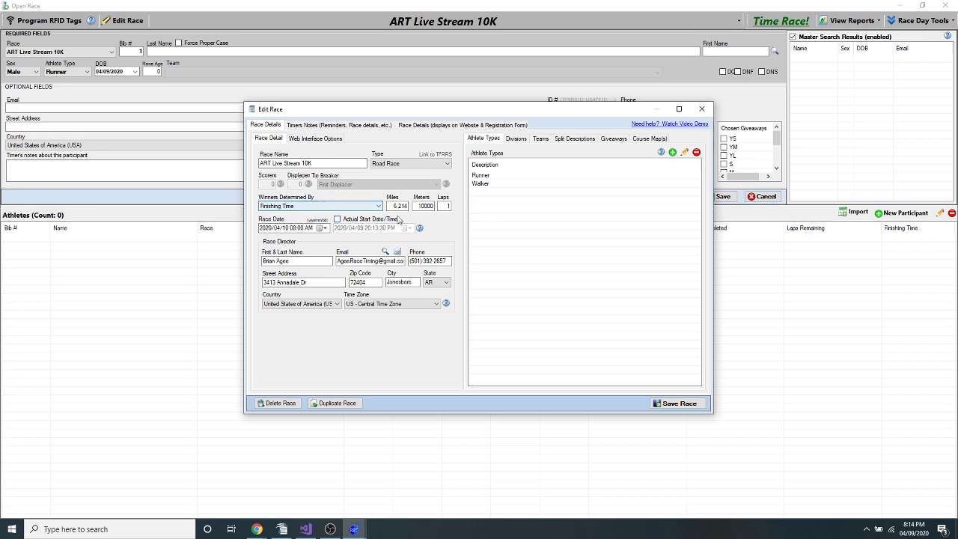
left_click(344, 207)
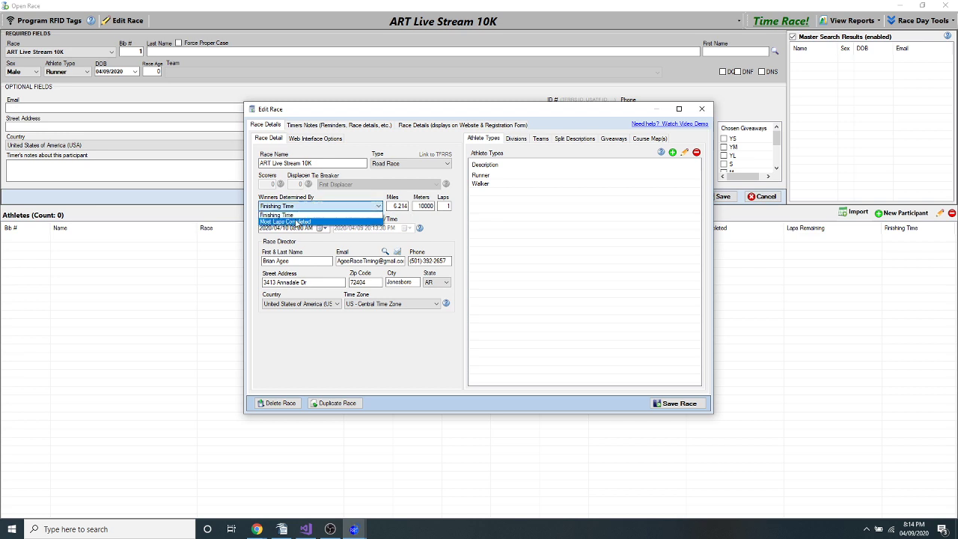
left_click(297, 223)
key("Tab")
key("Tab")
key("shift+Tab")
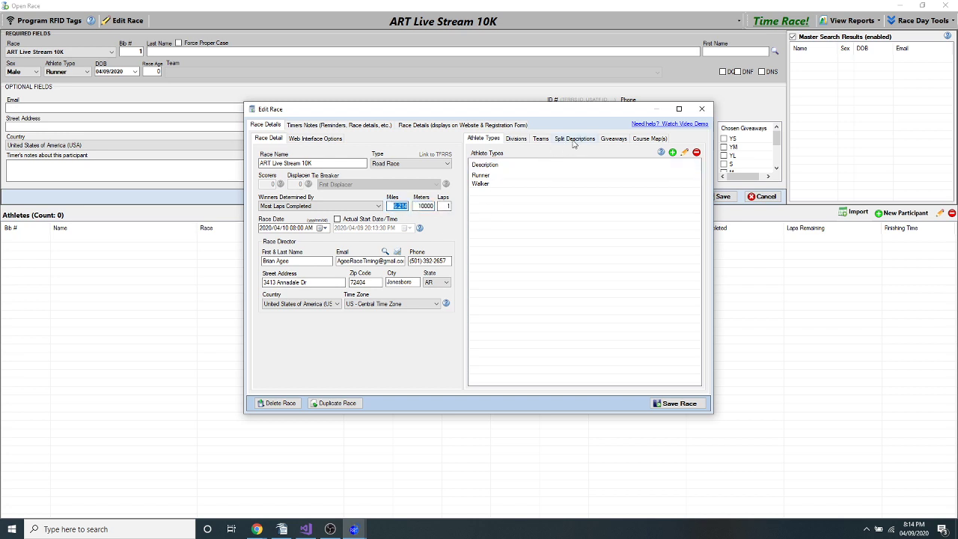
Set the Finish split's distance to 400 meters and apply that distance to all splits.
left_click(572, 140)
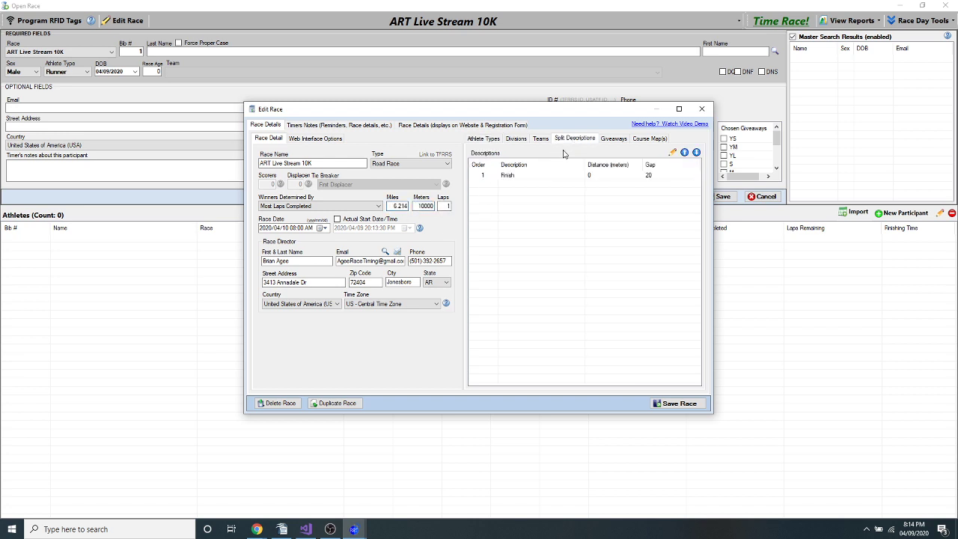
double_click(535, 177)
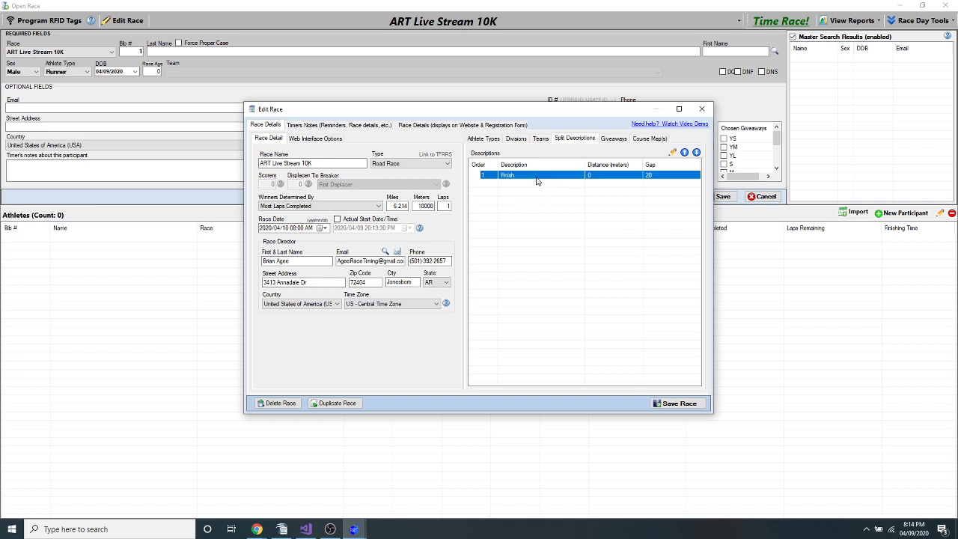
left_click(575, 172)
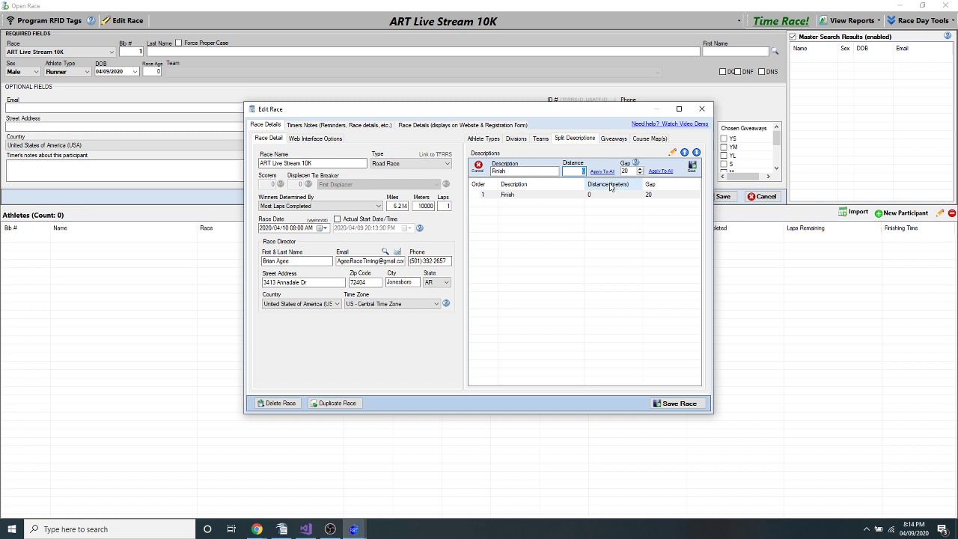
type("400")
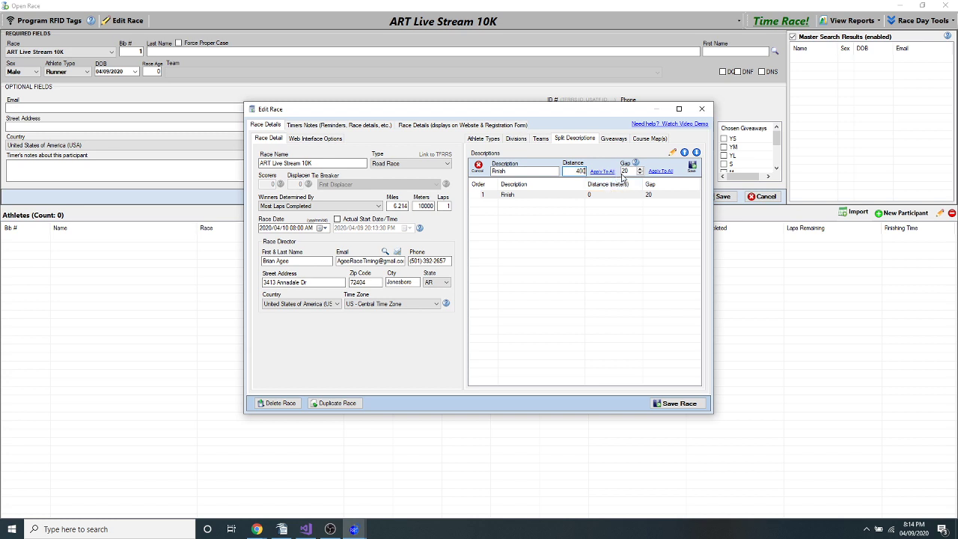
key("Tab")
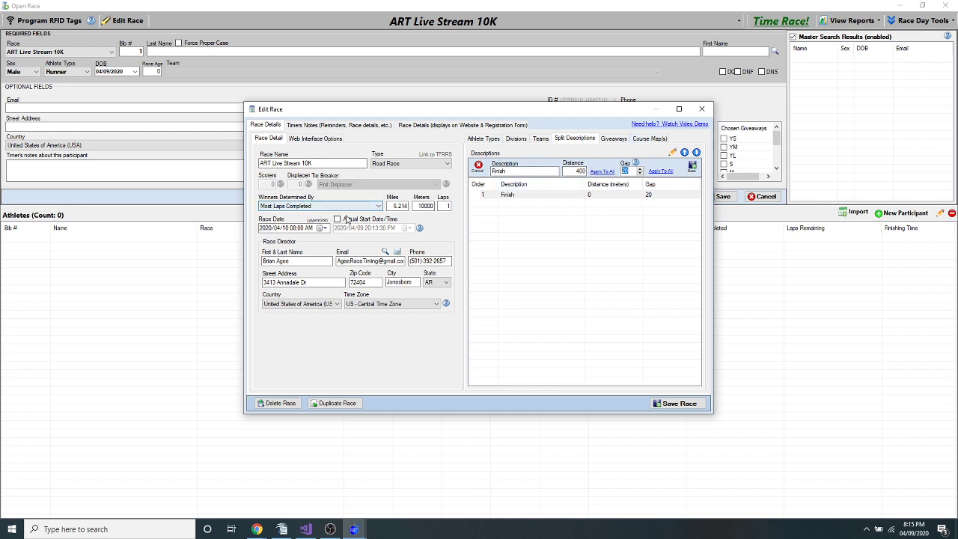
left_click(602, 173)
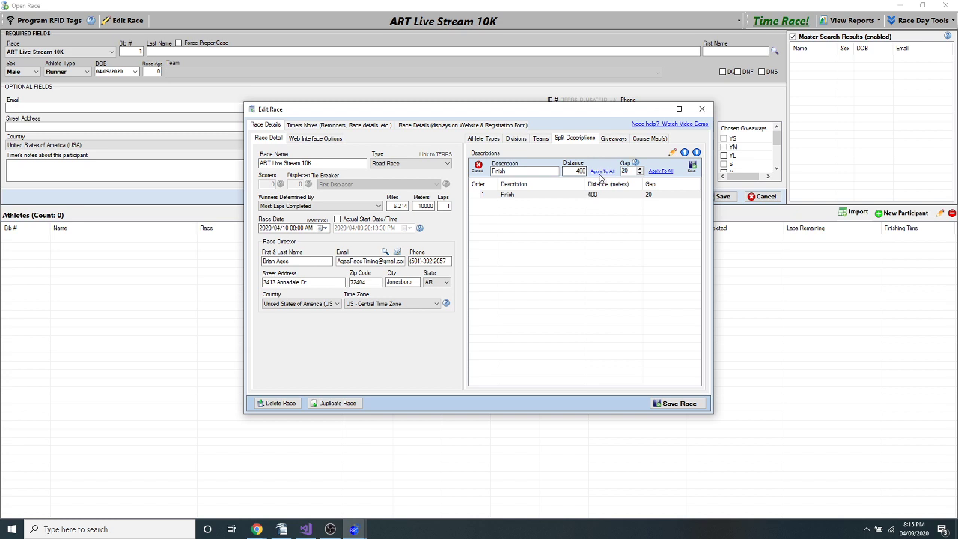
Set the race's winners back to Finishing Time and view the race date calendar without changing the date.
left_click(320, 207)
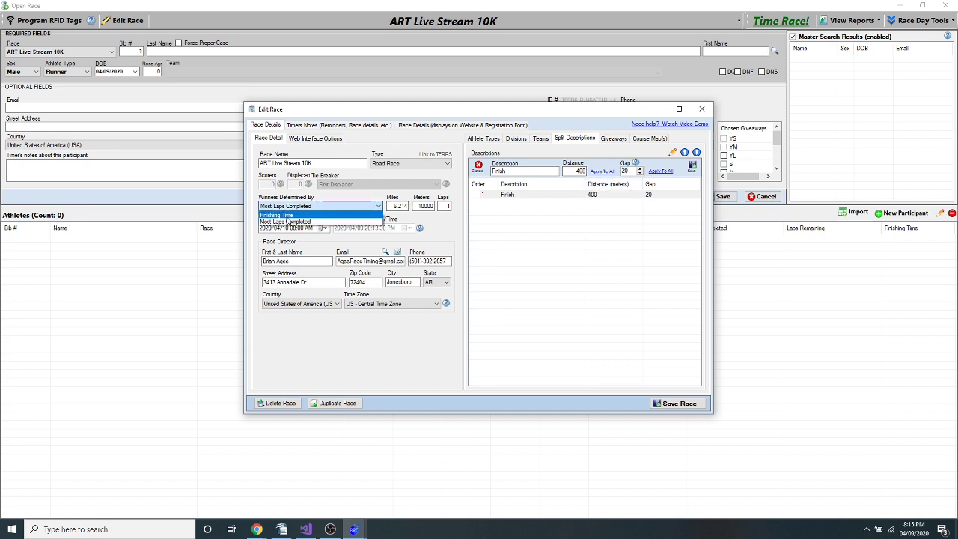
left_click(287, 217)
double_click(419, 206)
double_click(418, 206)
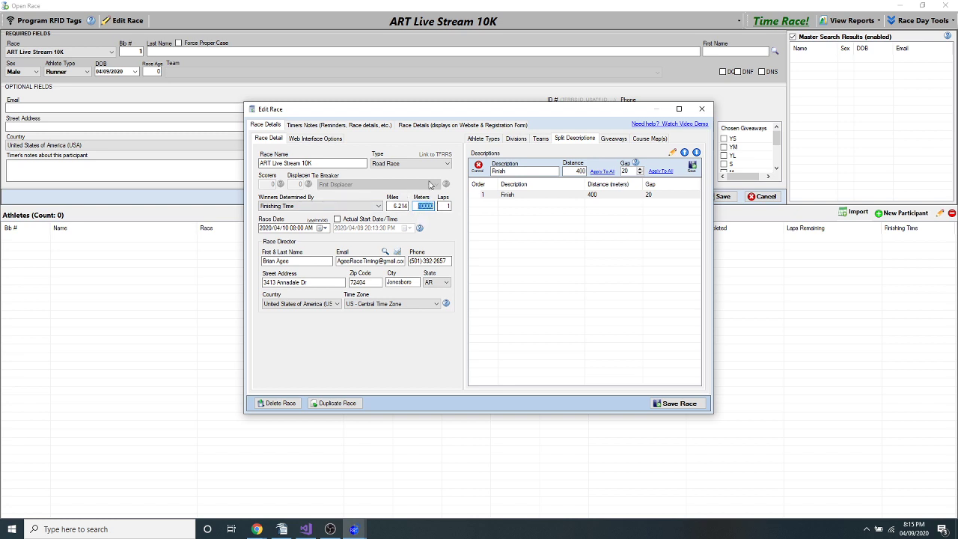
left_click(324, 228)
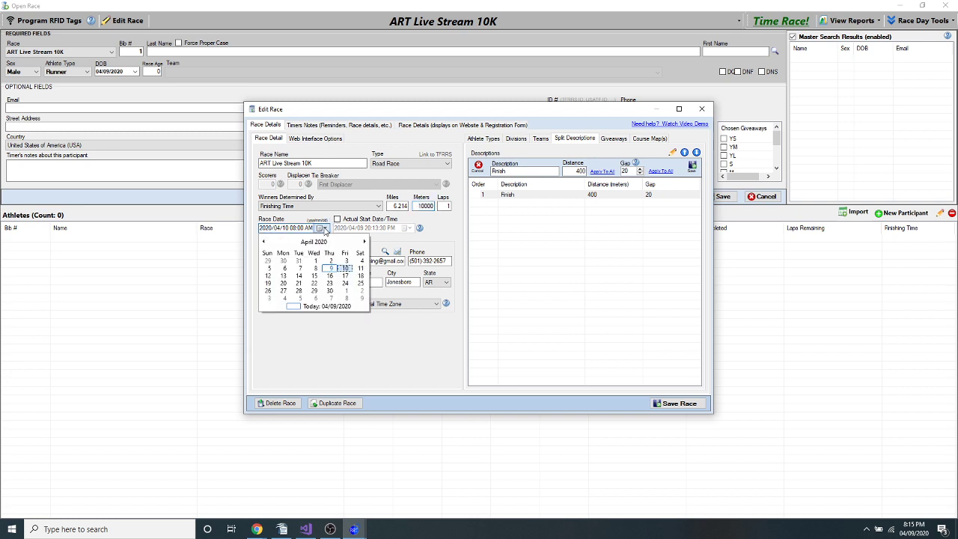
left_click(324, 228)
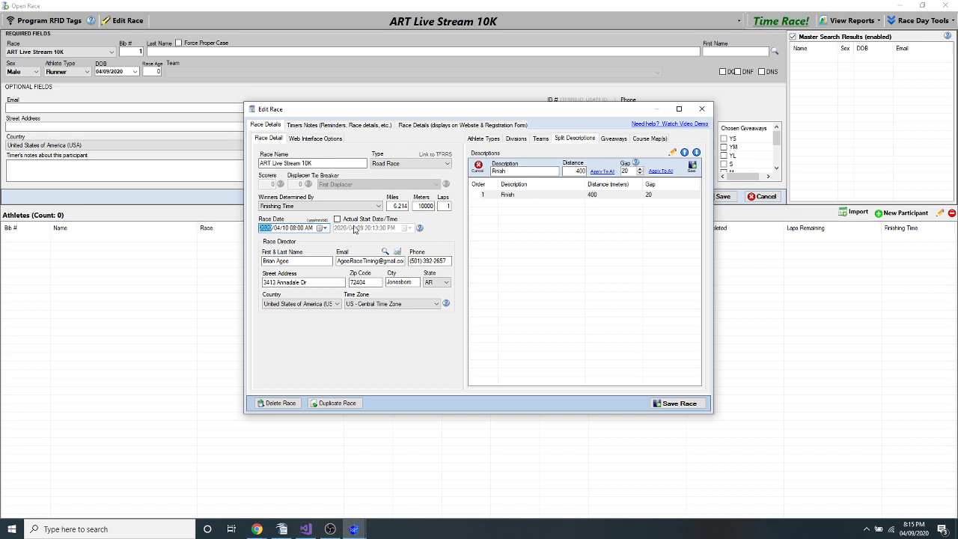
Enable the race's actual start date/time, set its time to 20:18:30, and save the race.
left_click(338, 219)
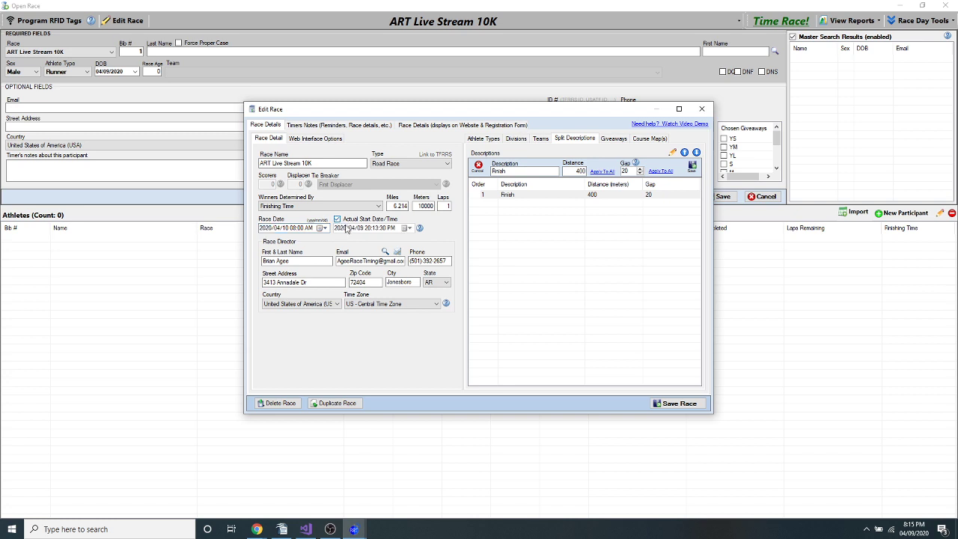
left_click(408, 228)
left_click(409, 228)
left_click(376, 228)
left_click(675, 403)
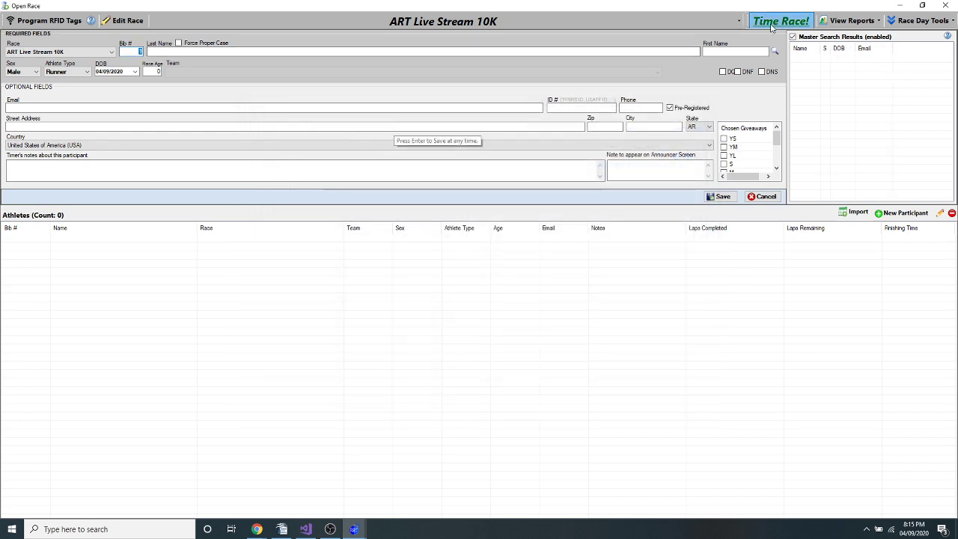
Open the race timing clock to check its countdown, and close it again.
left_click(460, 330)
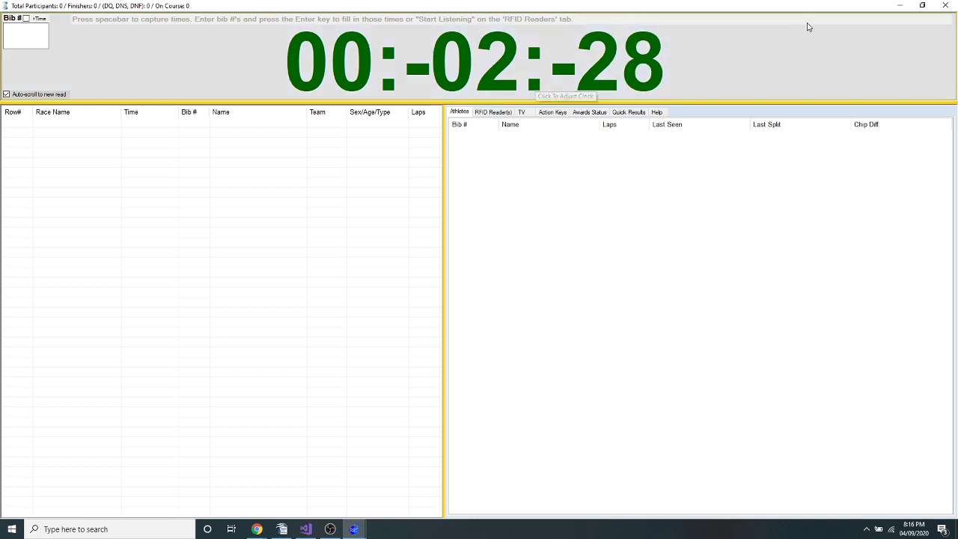
left_click(945, 6)
left_click(506, 306)
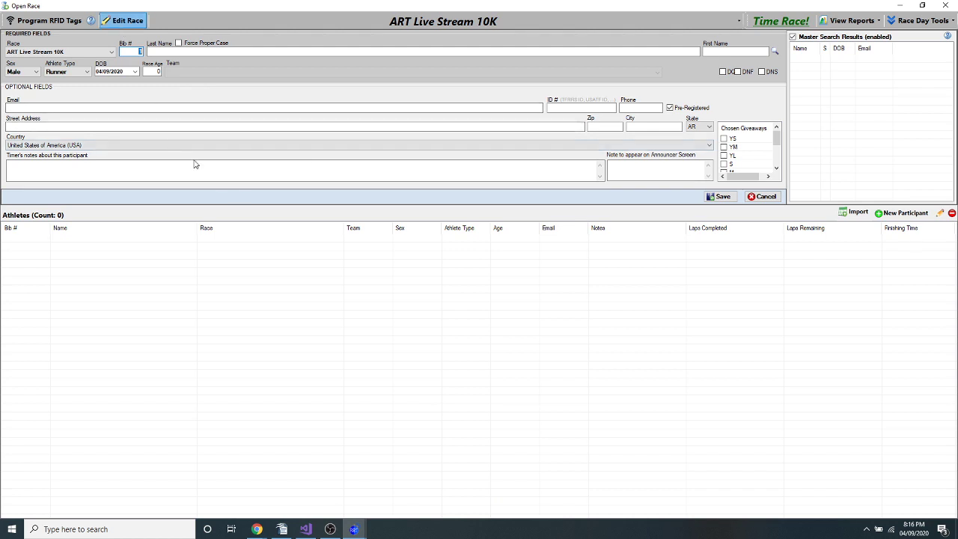
Reopen the race for editing, clear its actual start date/time, and read the help on the gun start time.
left_click(122, 22)
left_click(339, 218)
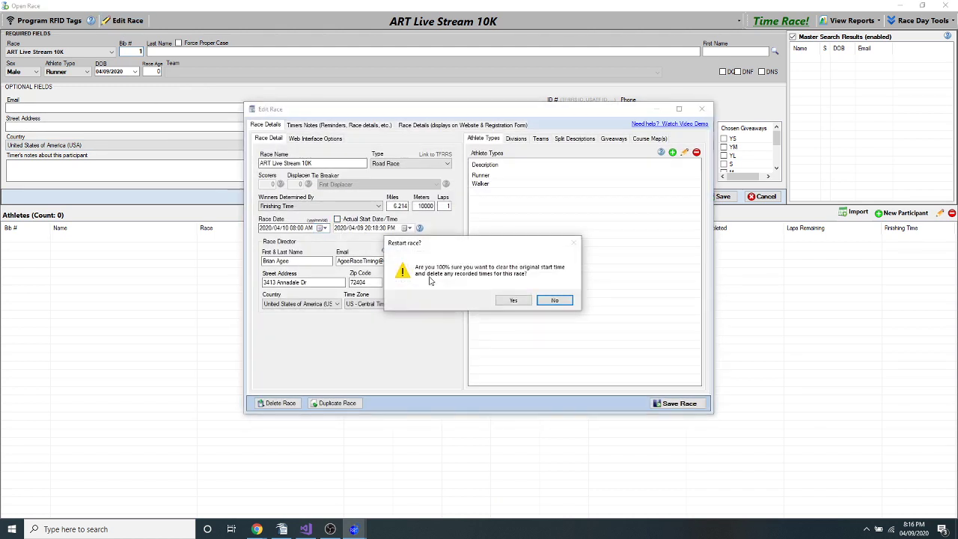
left_click(503, 303)
left_click(499, 301)
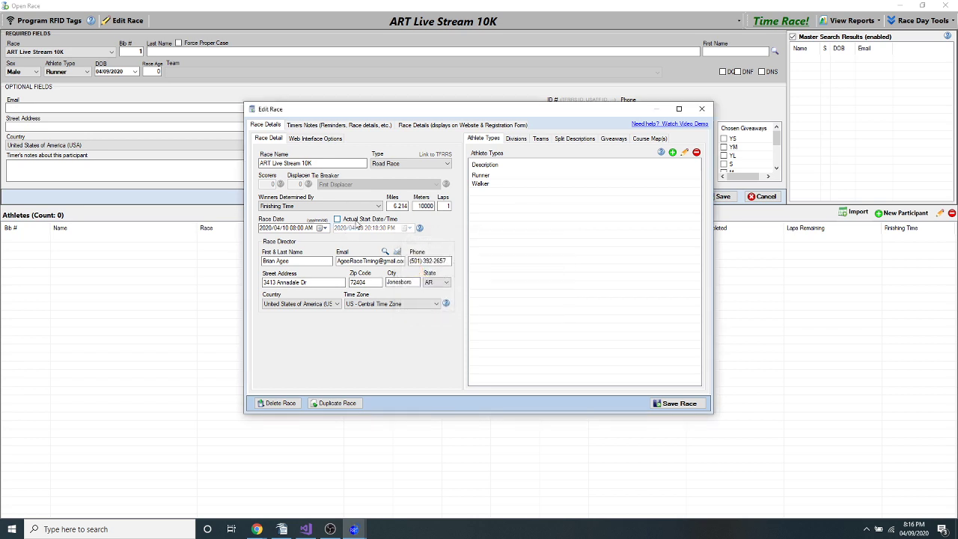
left_click(420, 229)
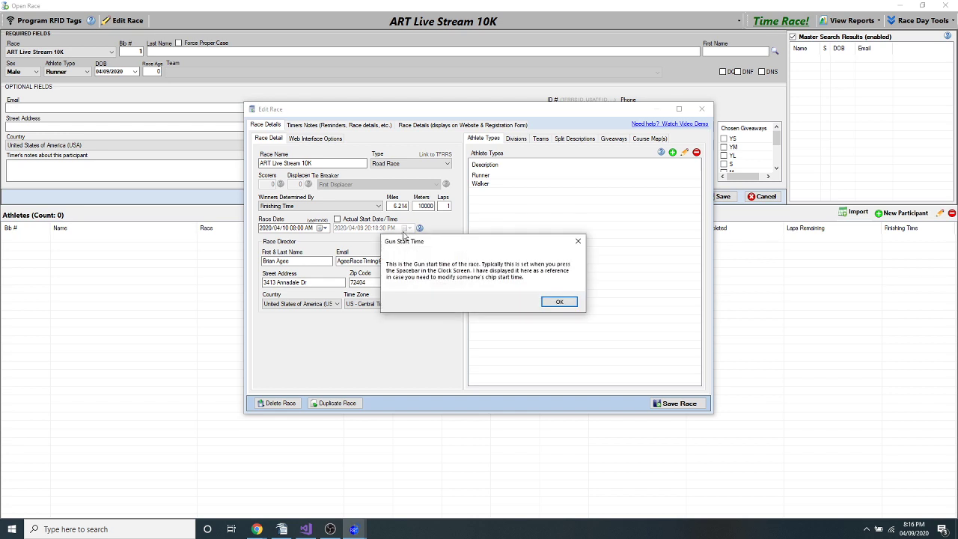
left_click(563, 303)
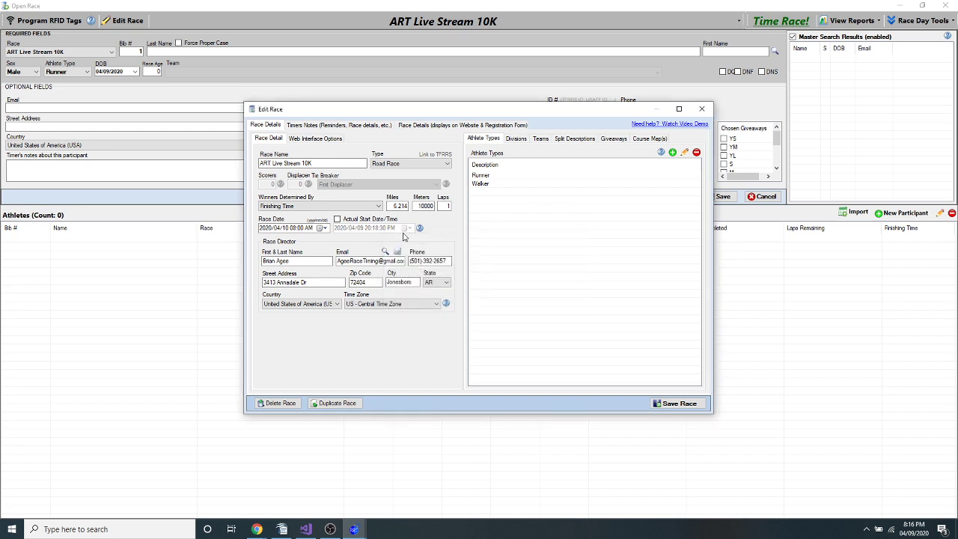
Try a different zip code in the race director's address and restore the original zip code.
key("Tab")
key("Tab")
key("Tab")
type("72417")
key("Tab")
key("shift+Tab")
type("72404")
key("Tab")
Move and enlarge the race editor and review the Runner and Walker athlete types.
left_click_drag(543, 114, 450, 61)
left_click_drag(620, 361, 767, 440)
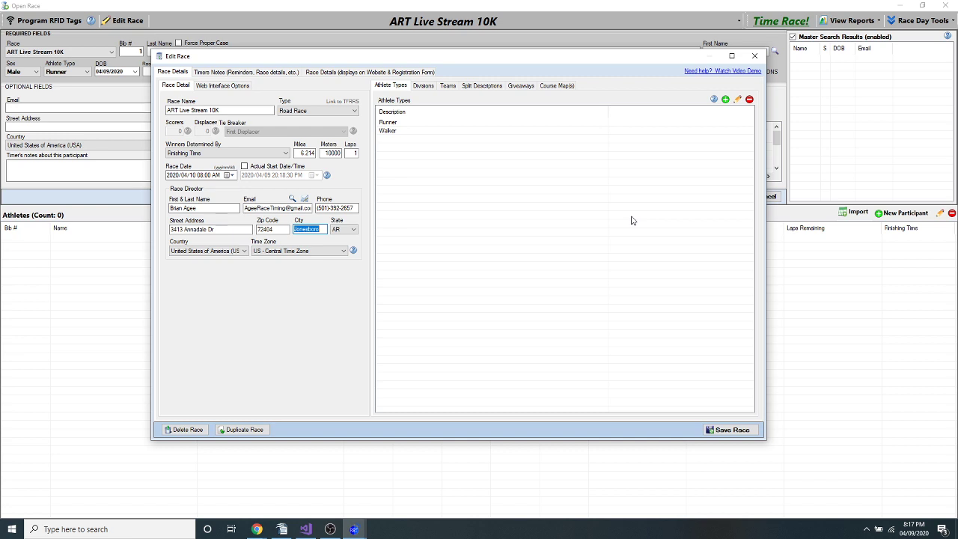
left_click(482, 133)
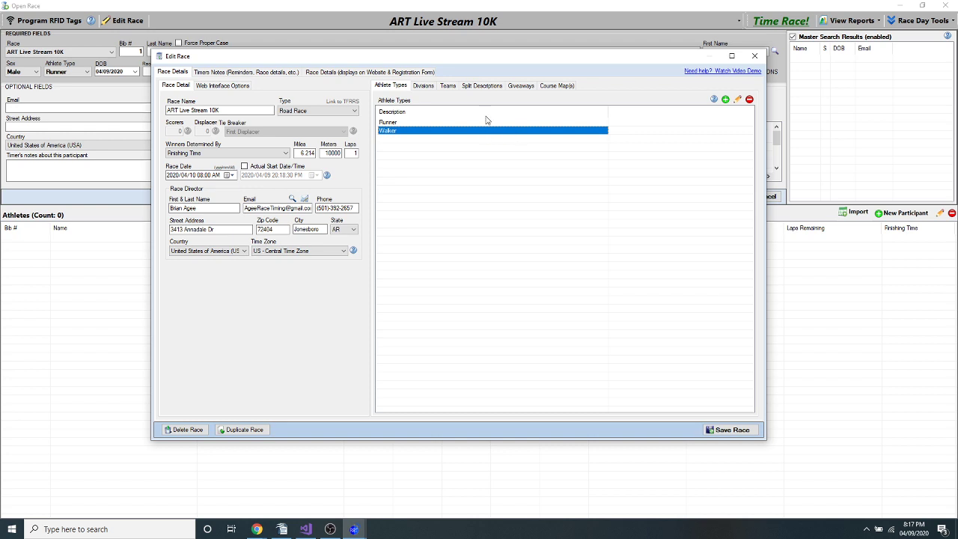
left_click(424, 122)
left_click(425, 131)
left_click(428, 122)
left_click(424, 132)
Show the race's divisions and widen the editor enough to read the full list of exclusions.
left_click(425, 86)
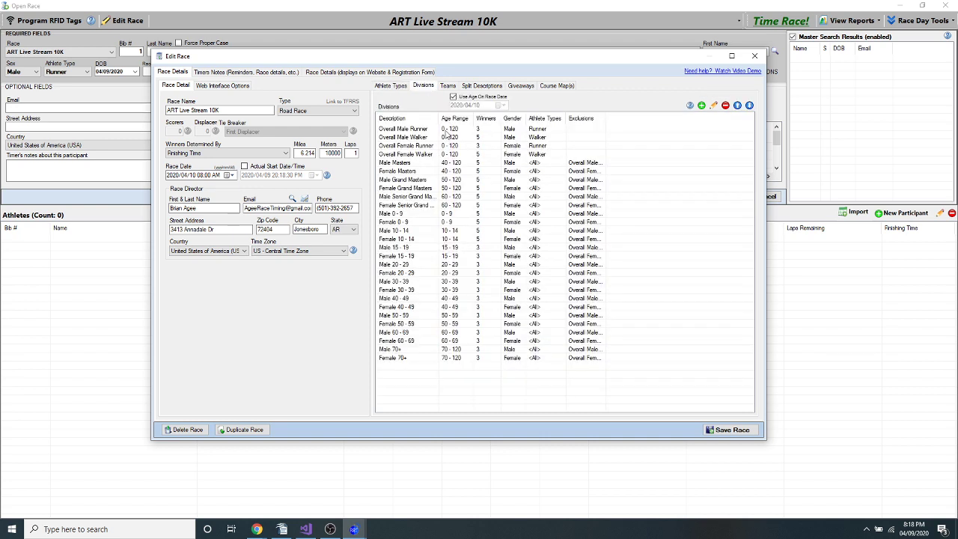
left_click_drag(605, 118, 882, 160)
left_click_drag(744, 121, 871, 129)
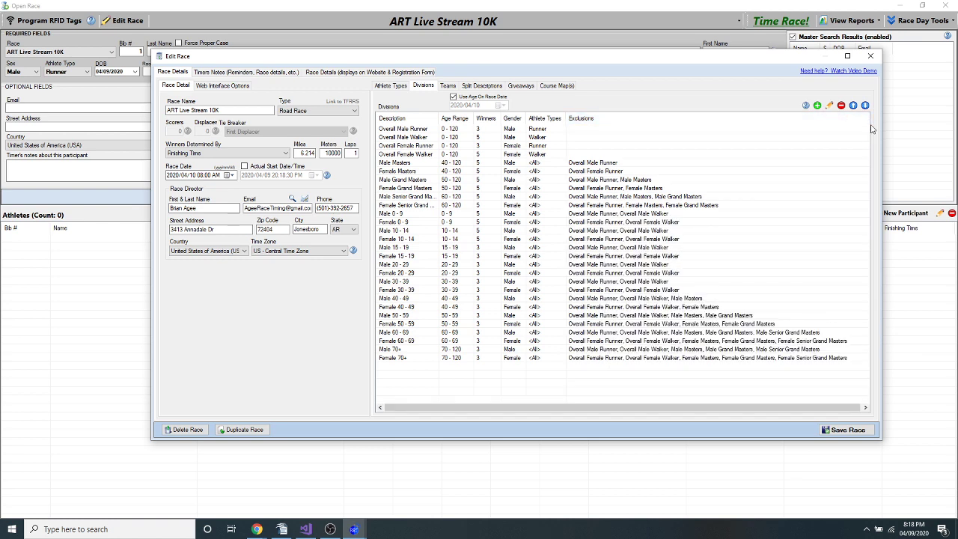
Review the Overall Male Runner division's description, ages and gender options, and close it without changes.
left_click(399, 130)
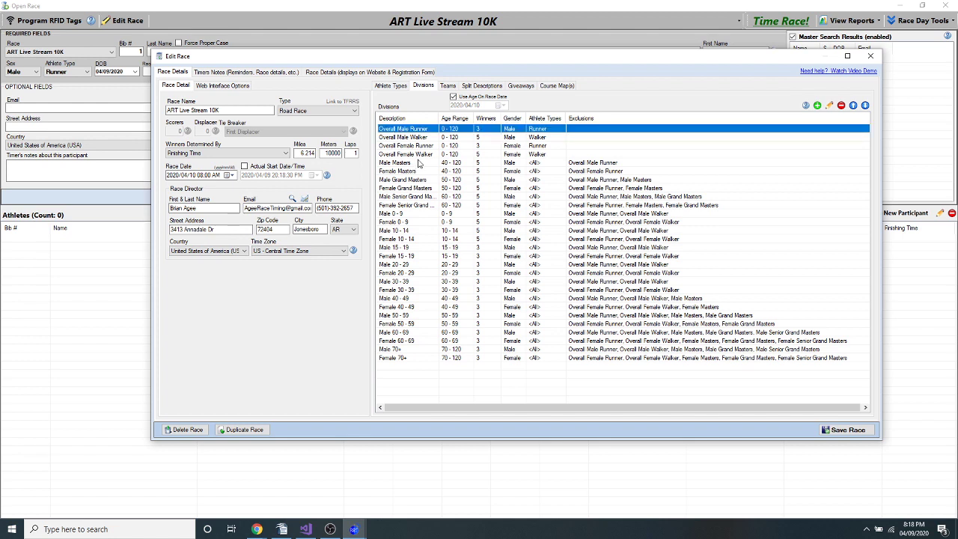
double_click(487, 129)
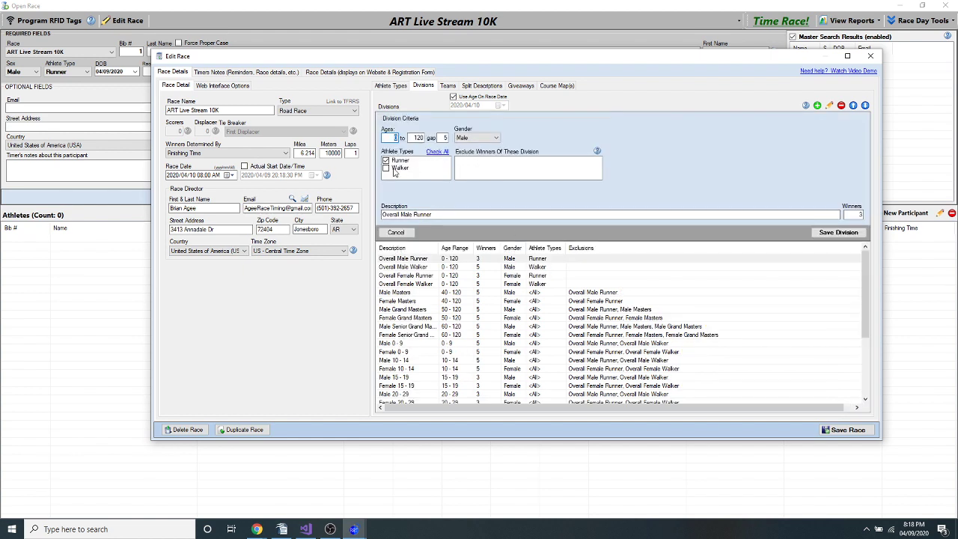
left_click(421, 214)
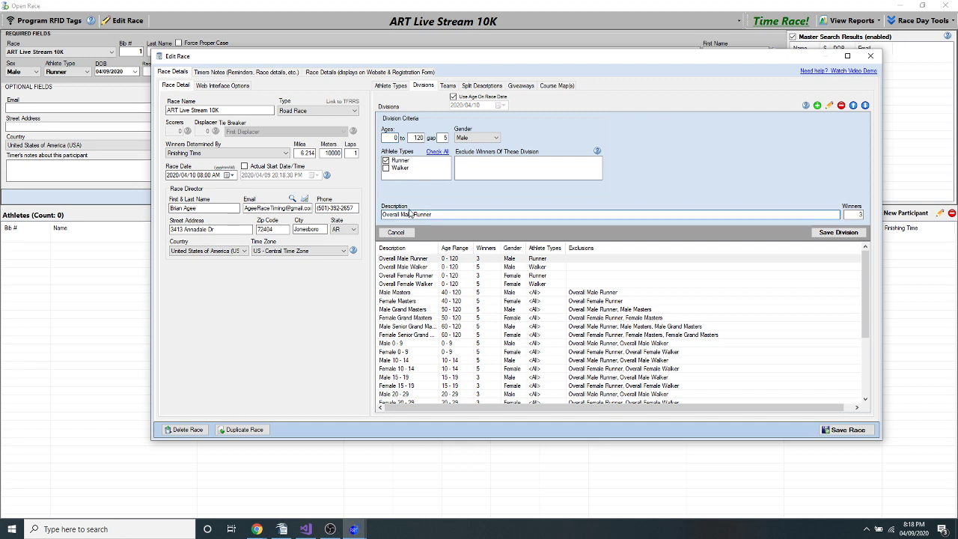
double_click(418, 138)
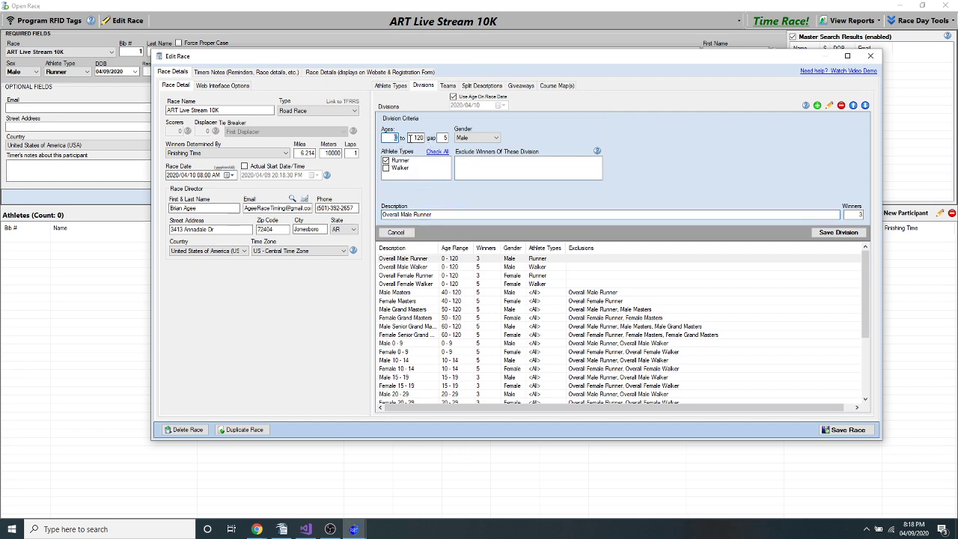
left_click(483, 138)
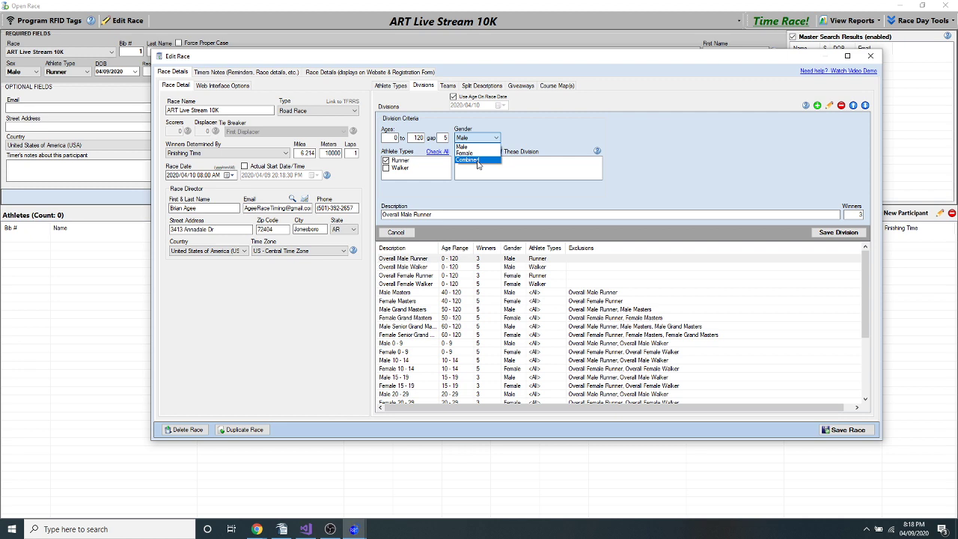
left_click(528, 139)
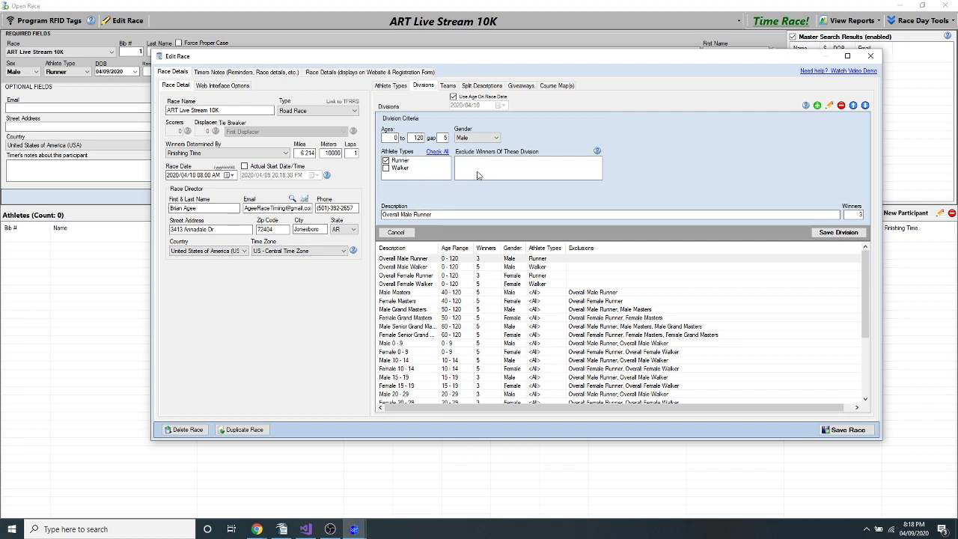
left_click(396, 232)
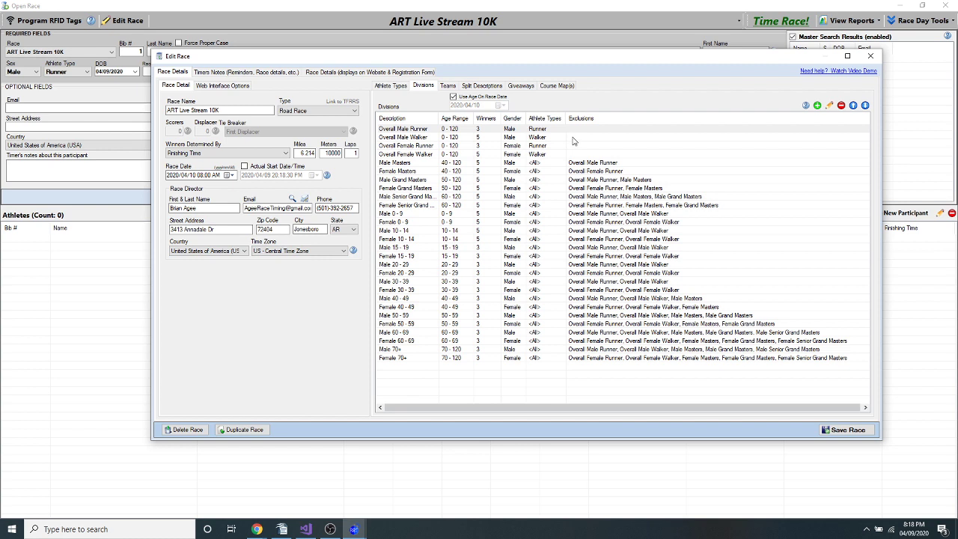
Review the Overall Male Walker division's criteria and close it without changes.
left_click(410, 132)
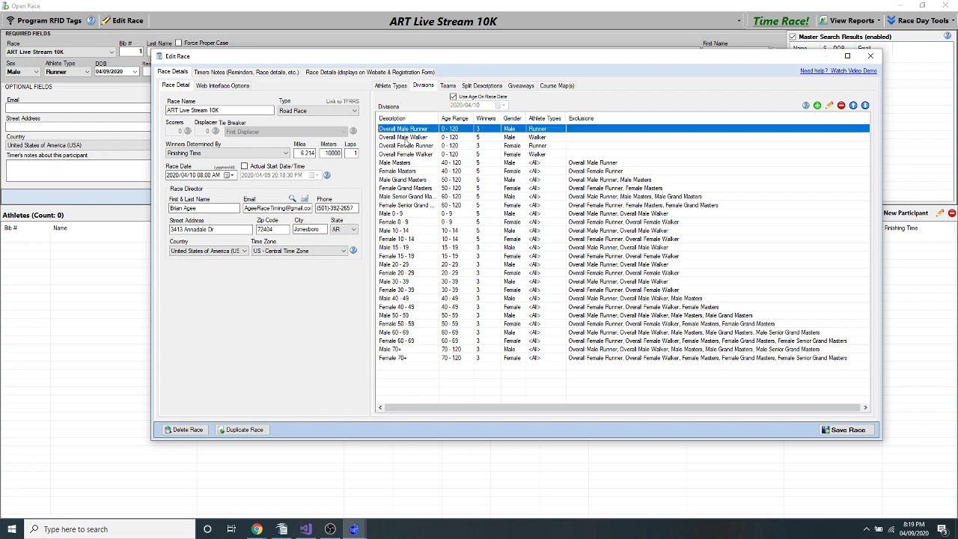
double_click(421, 138)
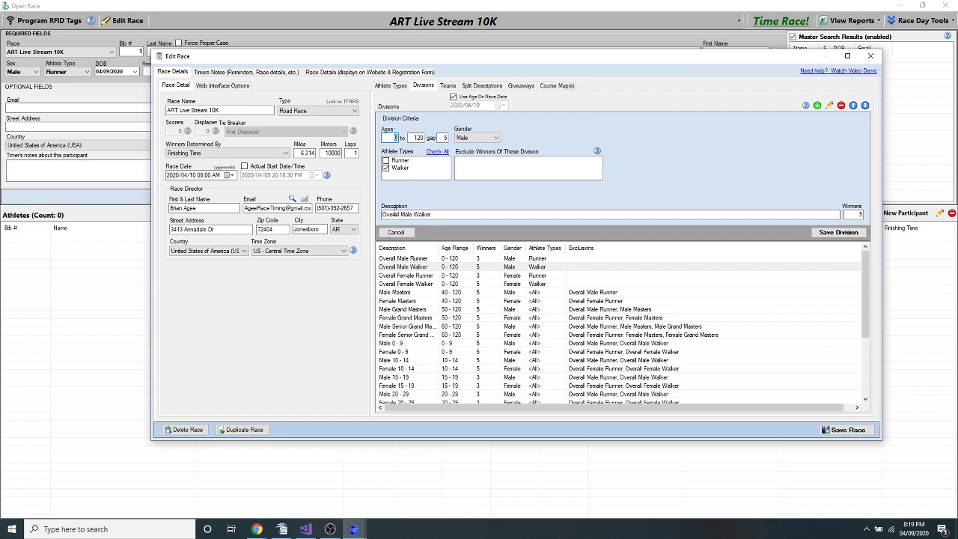
left_click(396, 232)
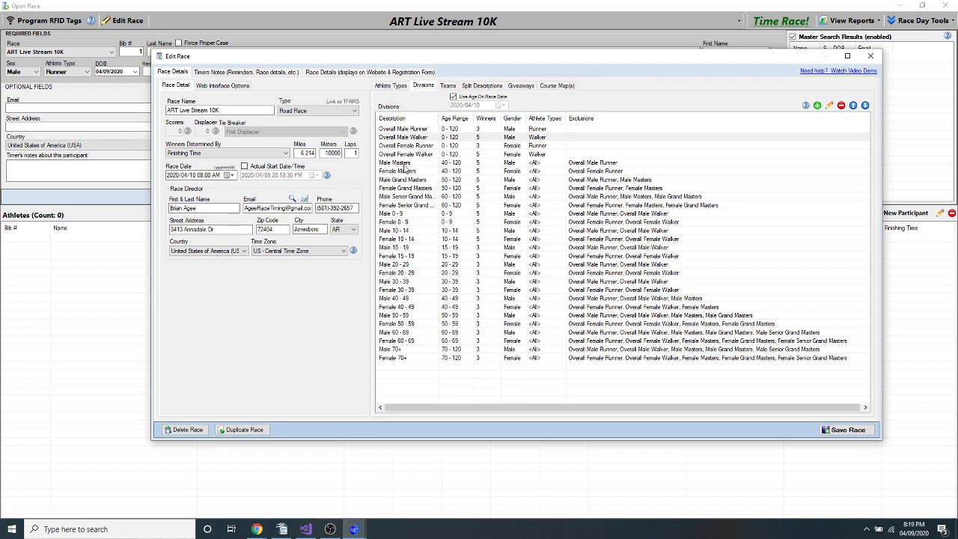
Review the Male Masters division's criteria, excluded winners and description, and close it without changes.
left_click(404, 165)
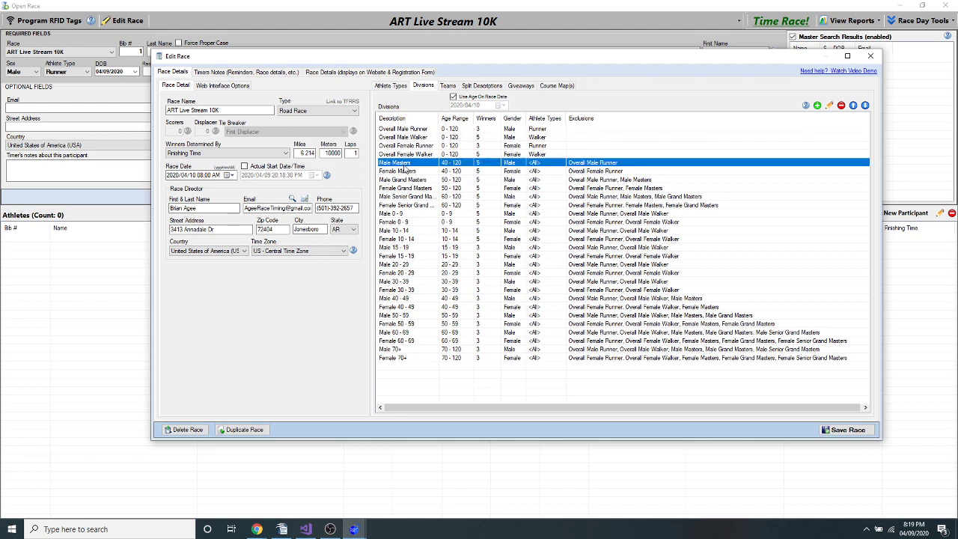
double_click(404, 165)
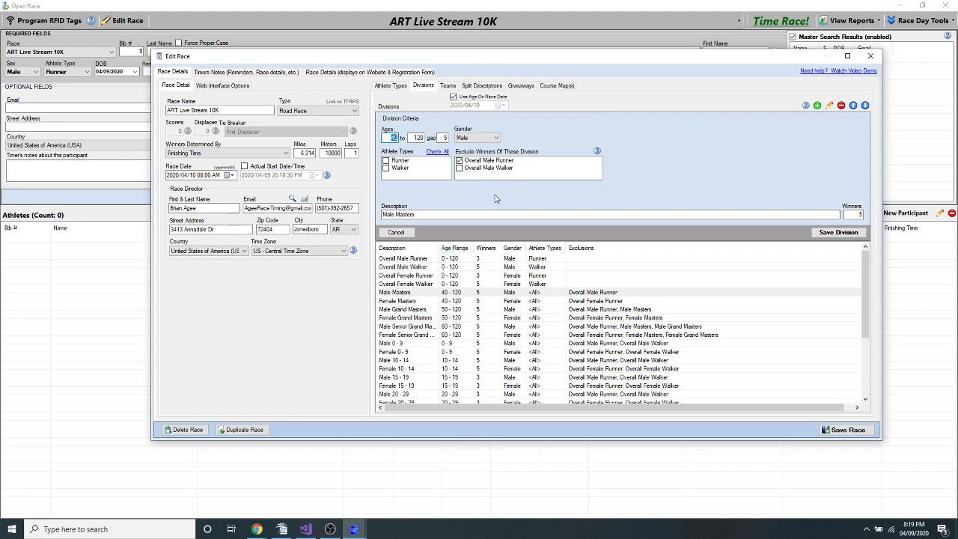
left_click_drag(419, 214, 378, 214)
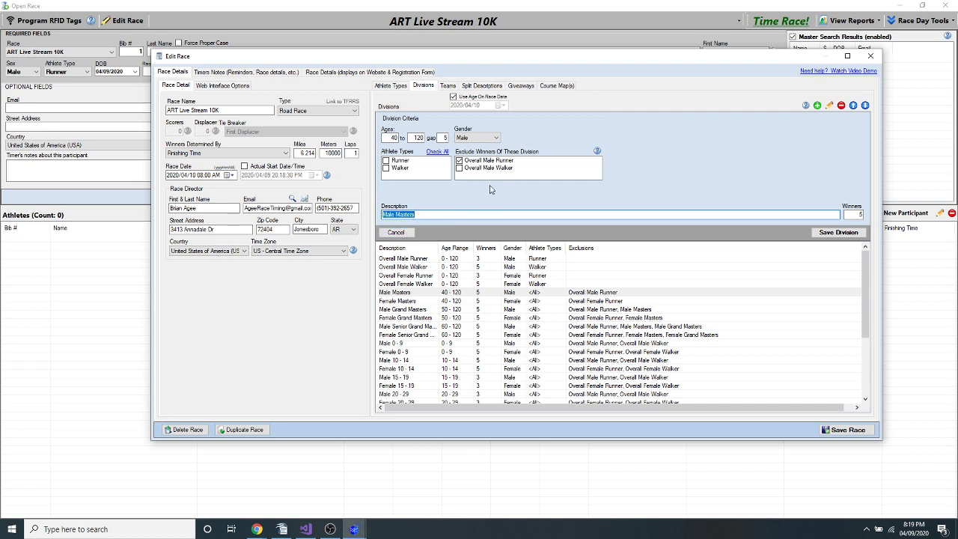
left_click(397, 234)
Compare the masters divisions and open Male Grand Masters to review its age range, excluded winners and description.
left_click(619, 197)
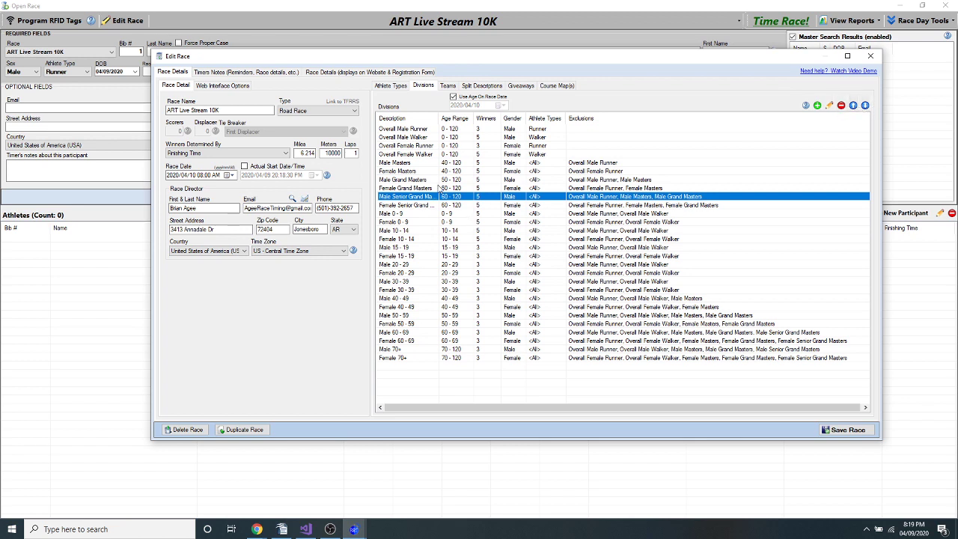
left_click(415, 164)
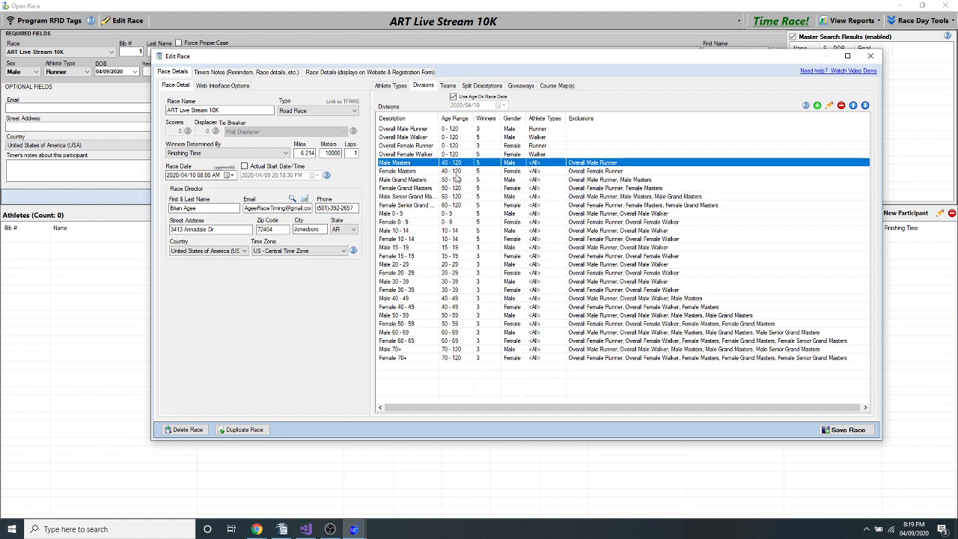
left_click(409, 181)
double_click(405, 186)
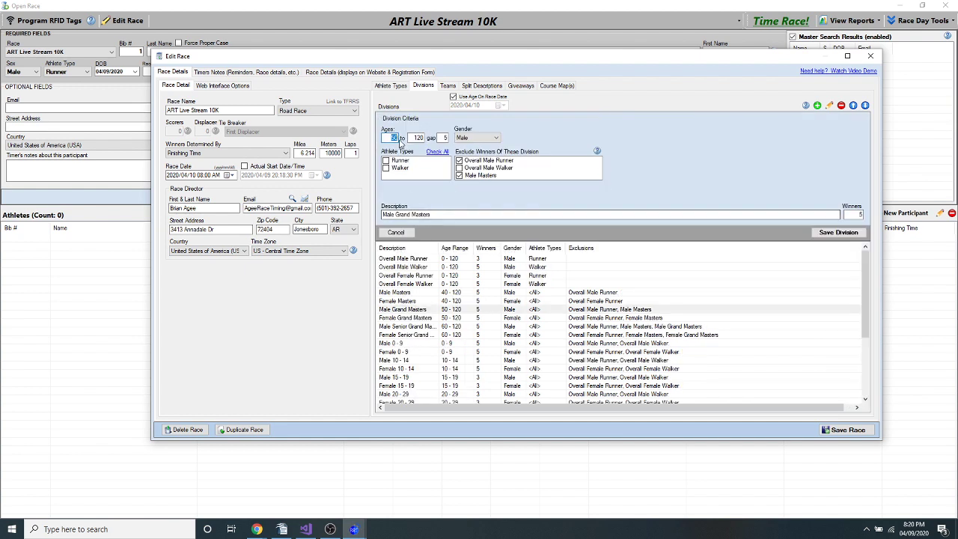
key("Tab")
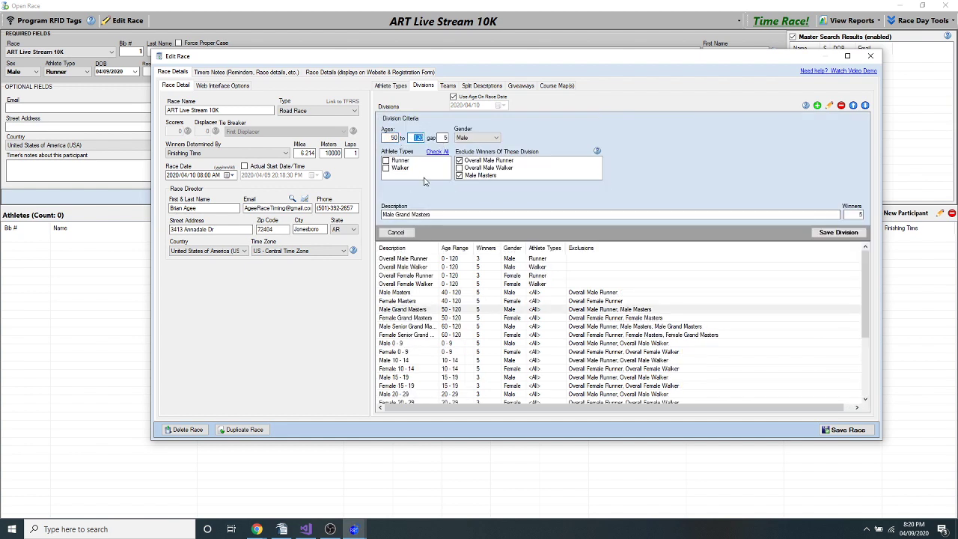
left_click(473, 161)
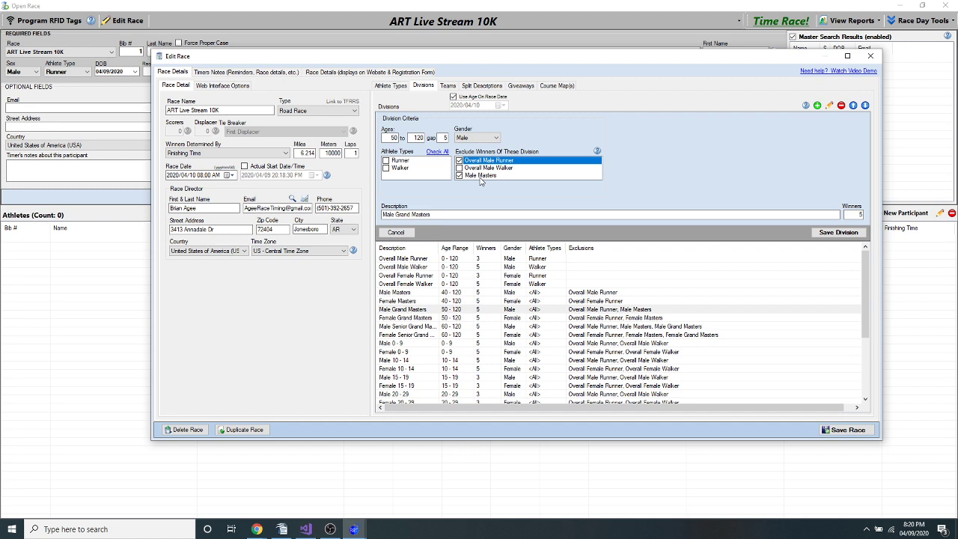
key("Tab")
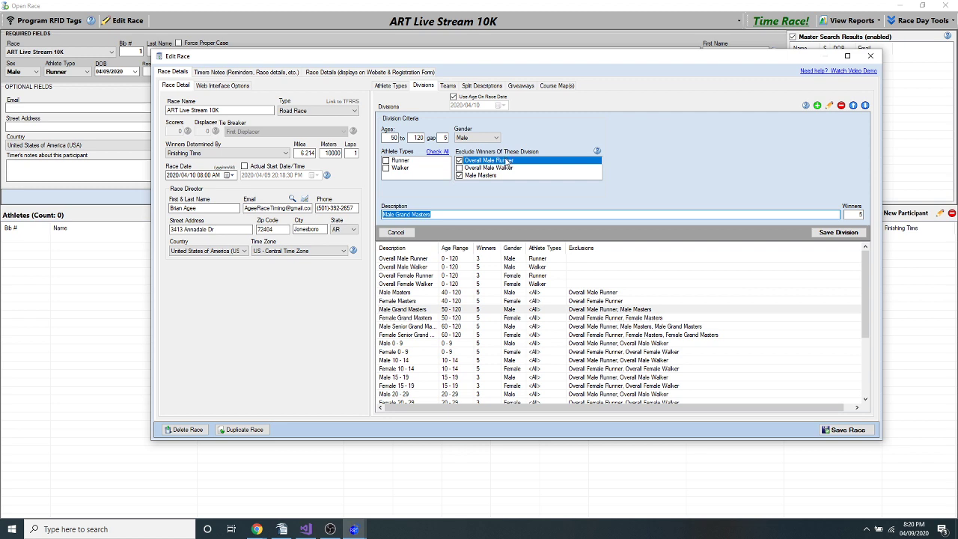
Remove and restore the Overall Male Runner exclusion in the Male Grand Masters division, and cancel the edit.
left_click(459, 160)
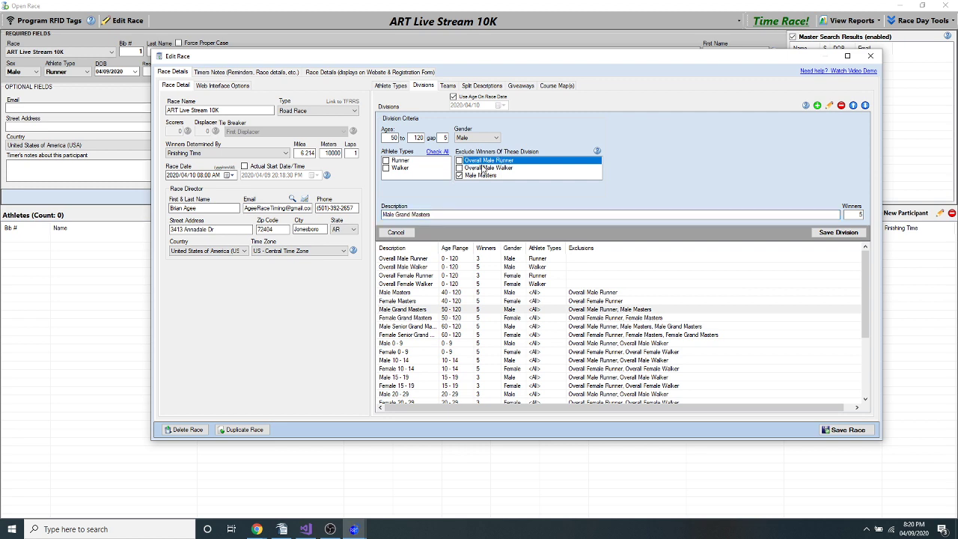
left_click(460, 160)
left_click(404, 233)
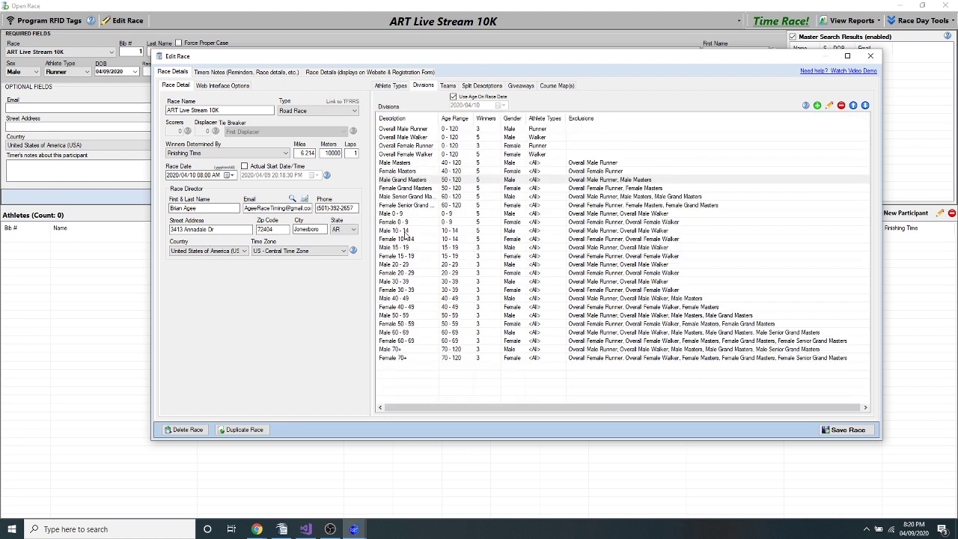
Review the Female 15 - 19 division's age range, athlete types and excluded winners, and close it without changes.
left_click(416, 189)
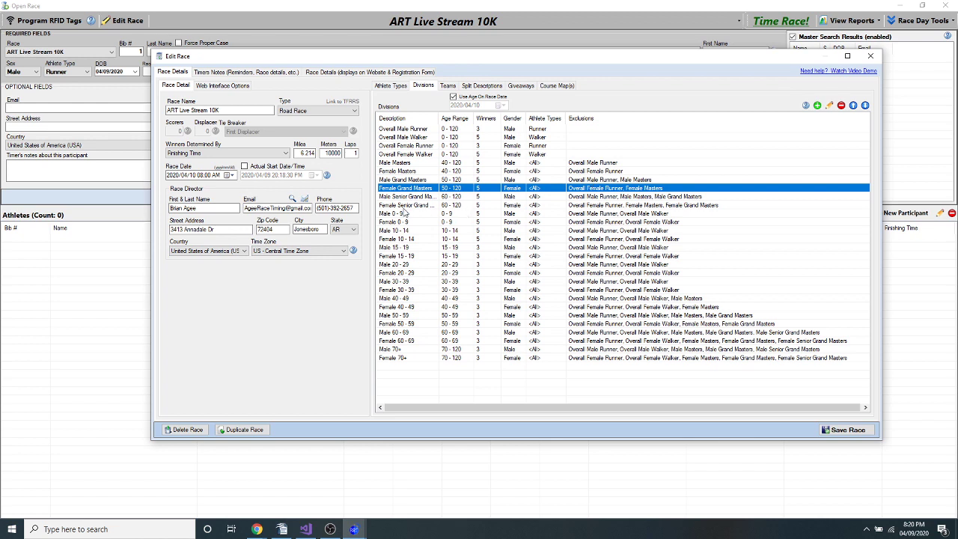
left_click(410, 215)
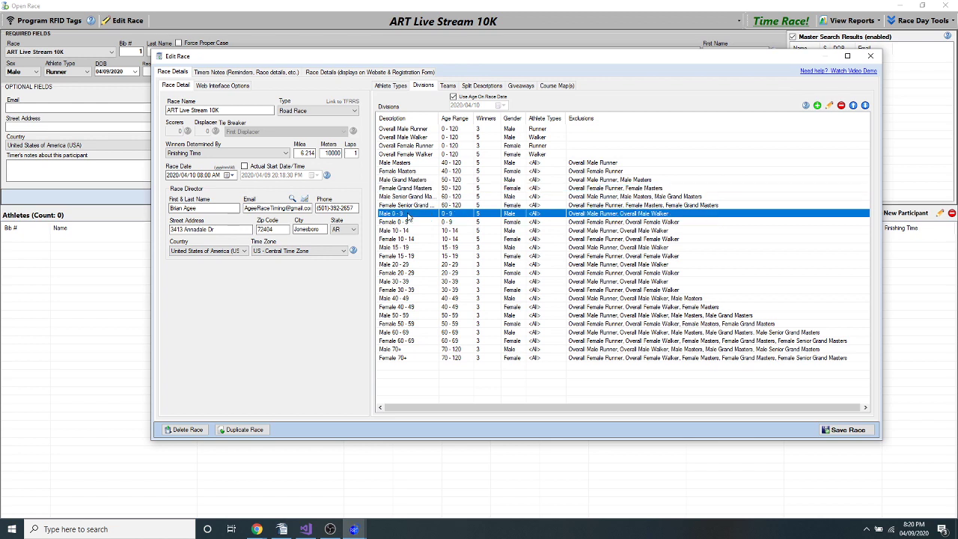
double_click(409, 256)
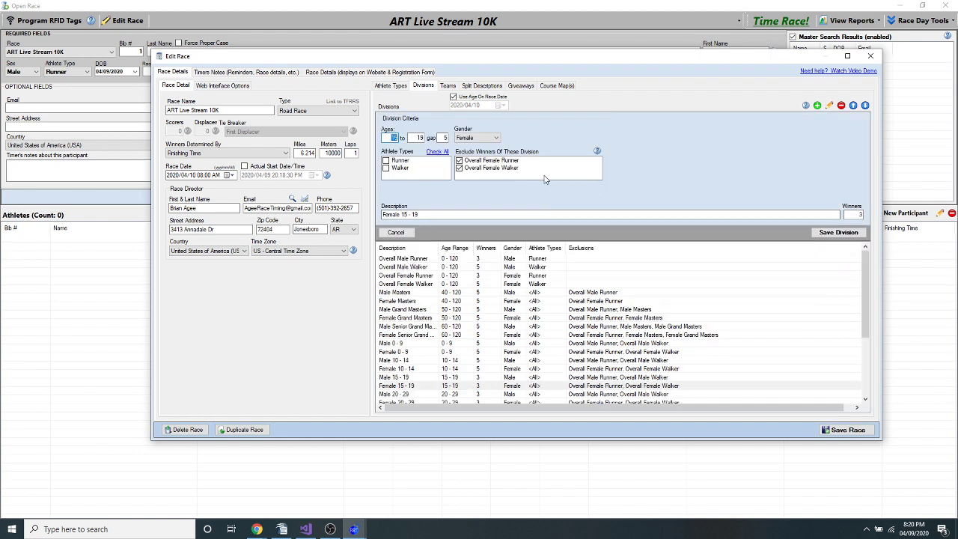
left_click(498, 161)
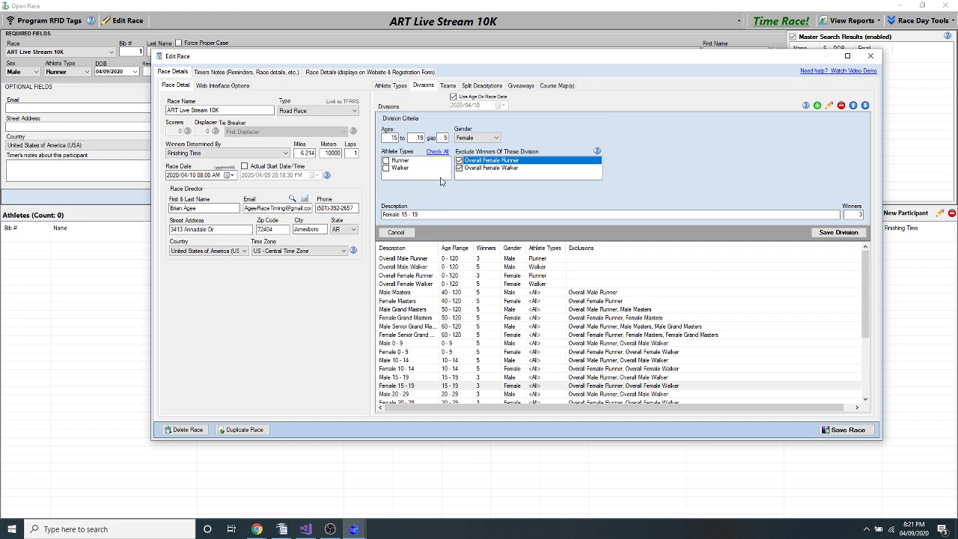
left_click(396, 233)
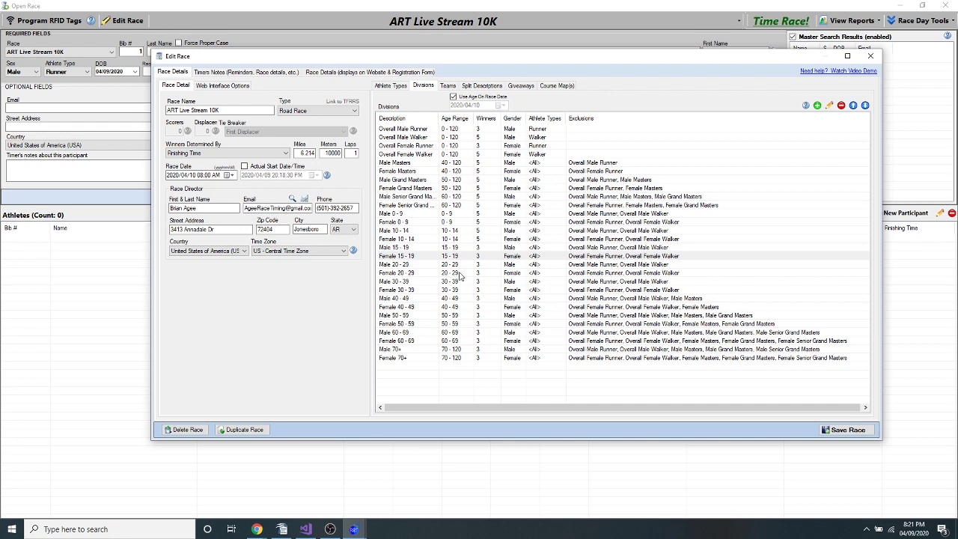
Review the Female 70+ division's criteria and its list of excluded winners, and close it without changes.
double_click(628, 359)
scroll(601, 177, "down", 3)
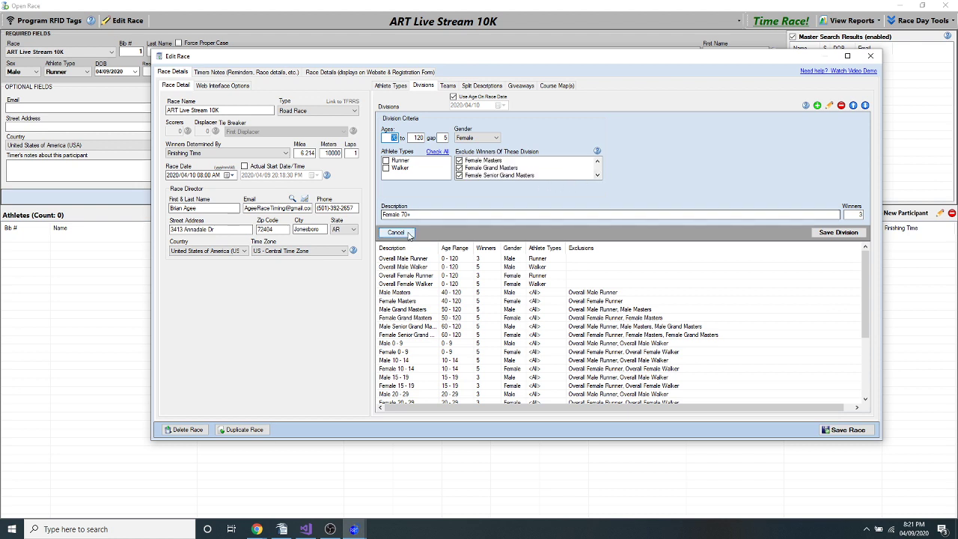
left_click(396, 232)
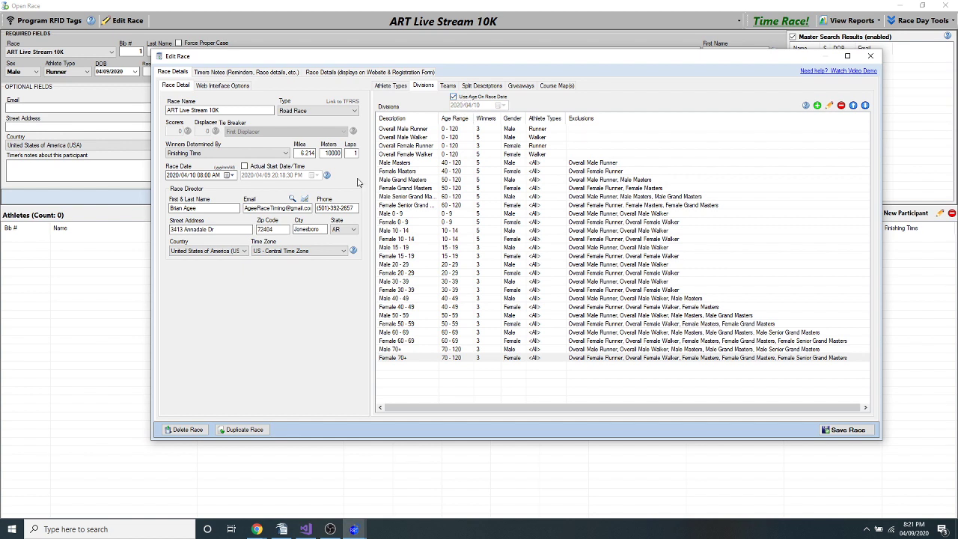
Email the race information to the race director for verification and switch to Gmail in Chrome to open the received message.
left_click(610, 248)
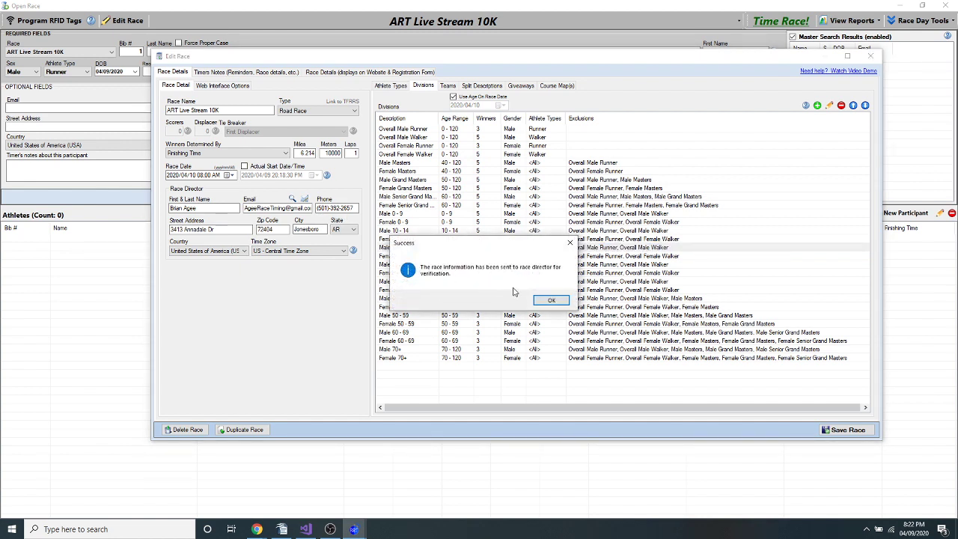
left_click(550, 301)
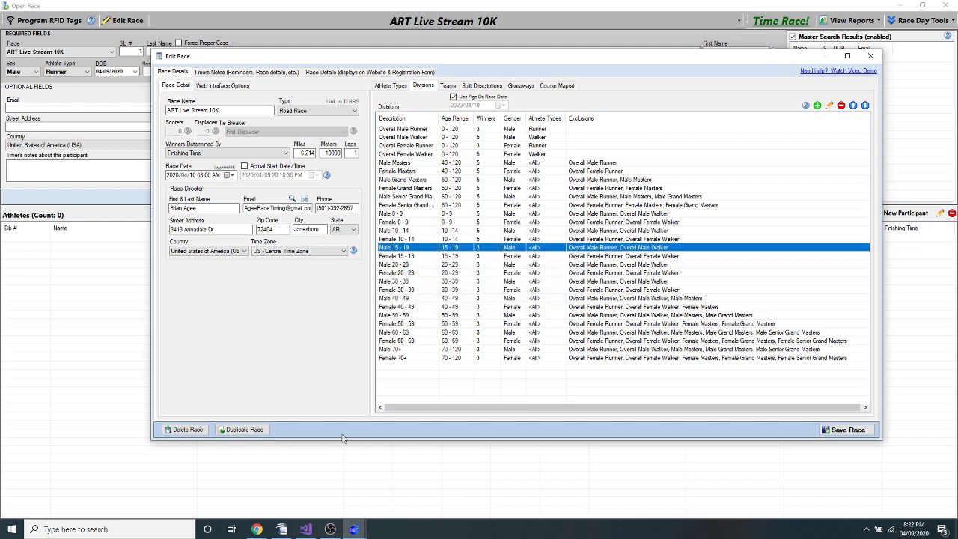
mouse_move(259, 529)
left_click(175, 456)
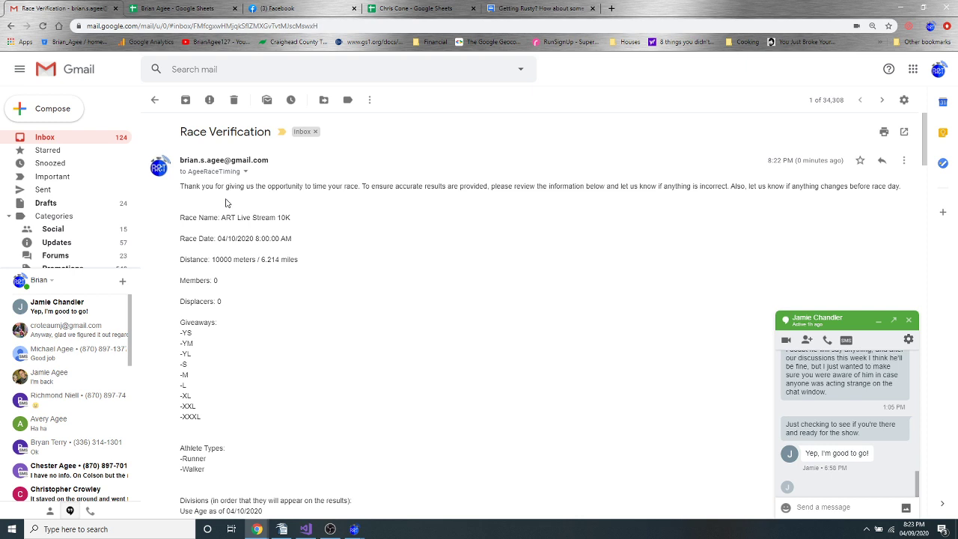
Review the race name, date, distance, members, displacers, giveaways and athlete types in the Race Verification email.
left_click_drag(245, 226, 264, 348)
left_click_drag(218, 329, 200, 419)
left_click(240, 415)
scroll(238, 372, "down", 1)
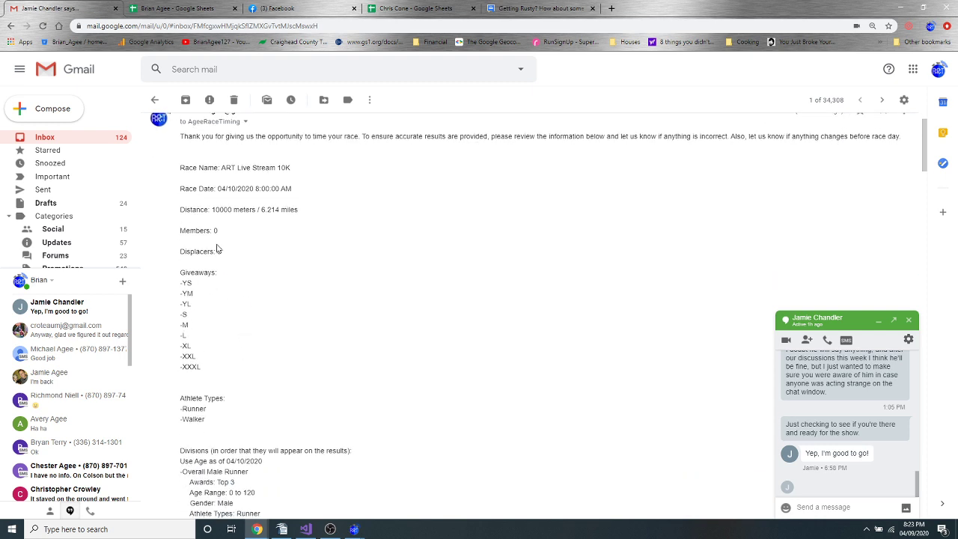
left_click_drag(204, 230, 230, 261)
left_click(230, 241)
left_click_drag(229, 204, 236, 231)
left_click(233, 190)
Review the divisions section of the Race Verification email and return to the Edit Race window in Agee Race Timing.
scroll(230, 202, "down", 5)
triple_click(191, 147)
left_click_drag(202, 200, 256, 327)
scroll(255, 327, "up", 3)
scroll(255, 327, "up", 3)
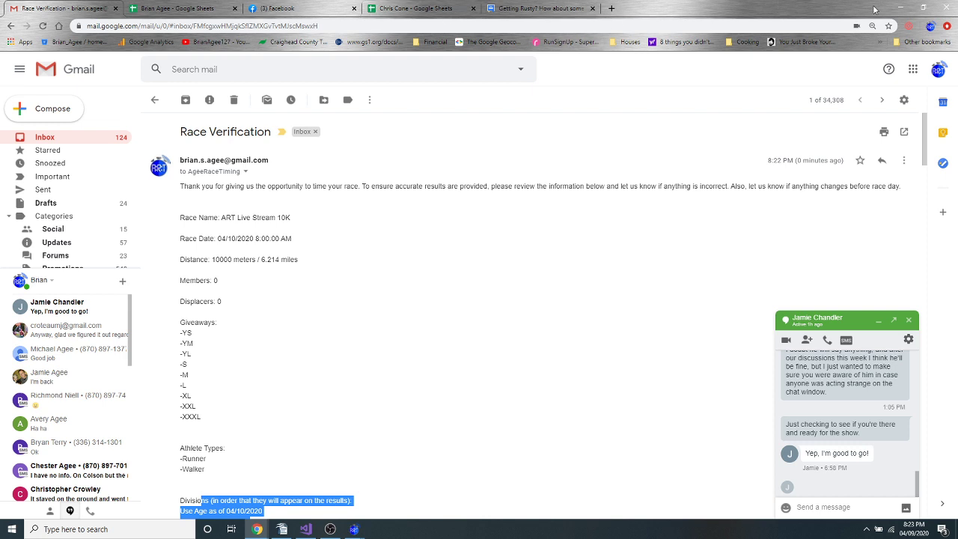
left_click(900, 8)
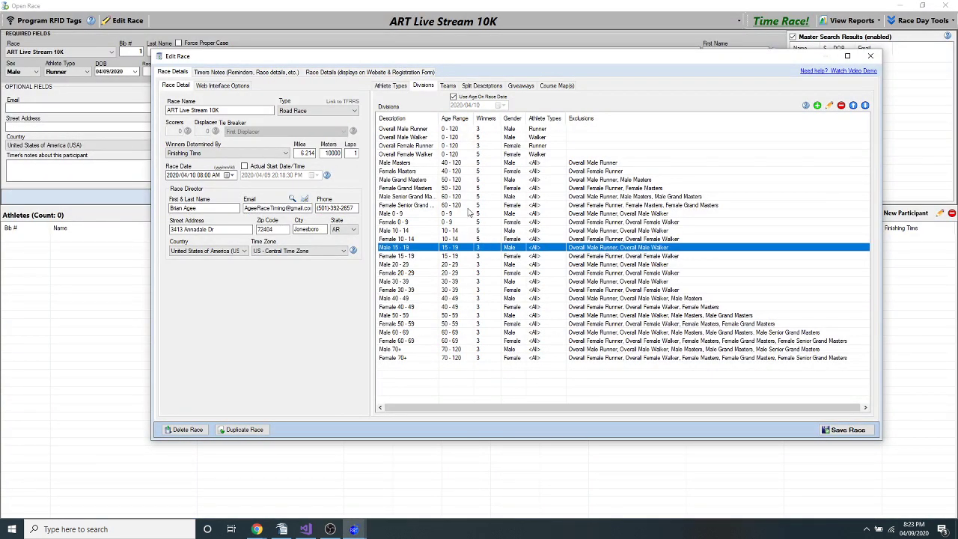
Preview the Race Verification report, page through to its third page, and close it.
left_click(292, 201)
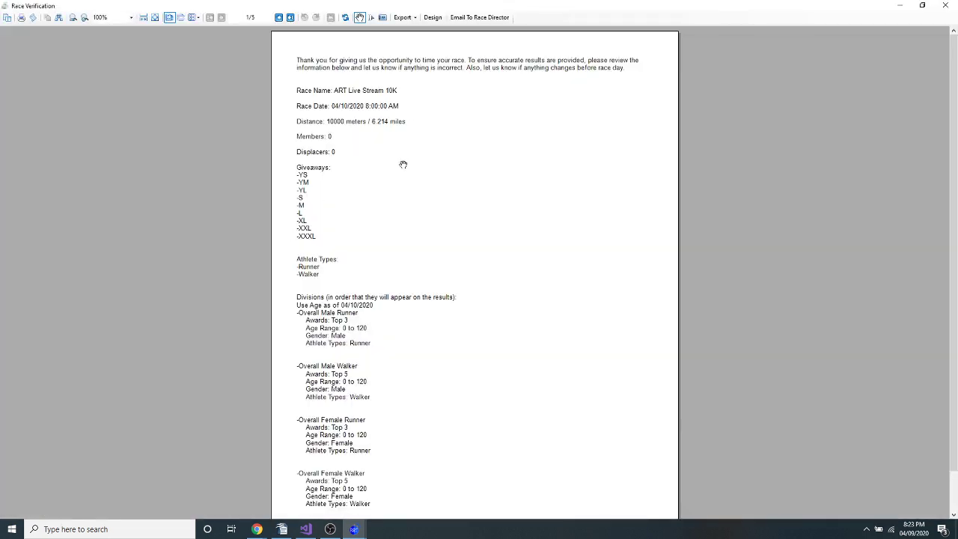
scroll(403, 163, "down", 1)
scroll(403, 164, "up", 1)
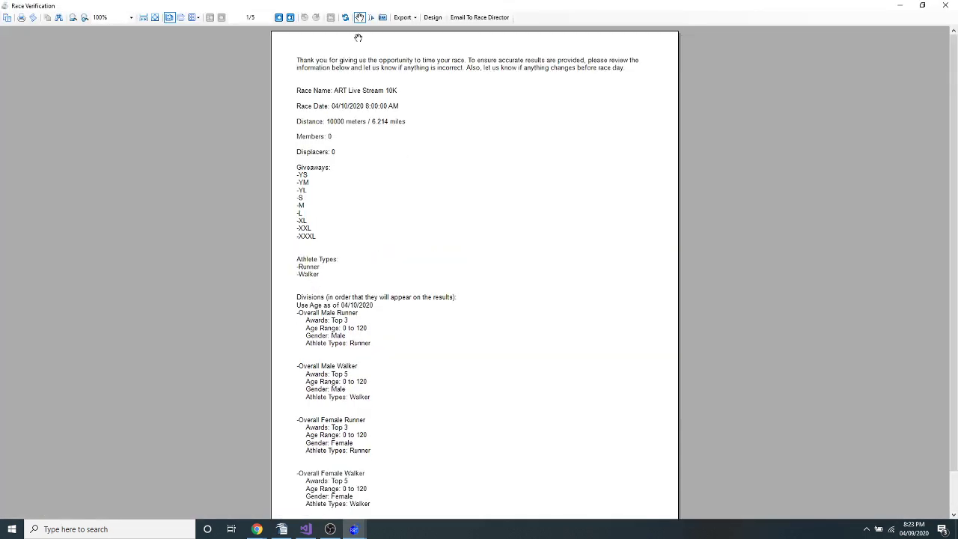
left_click(278, 18)
left_click(281, 21)
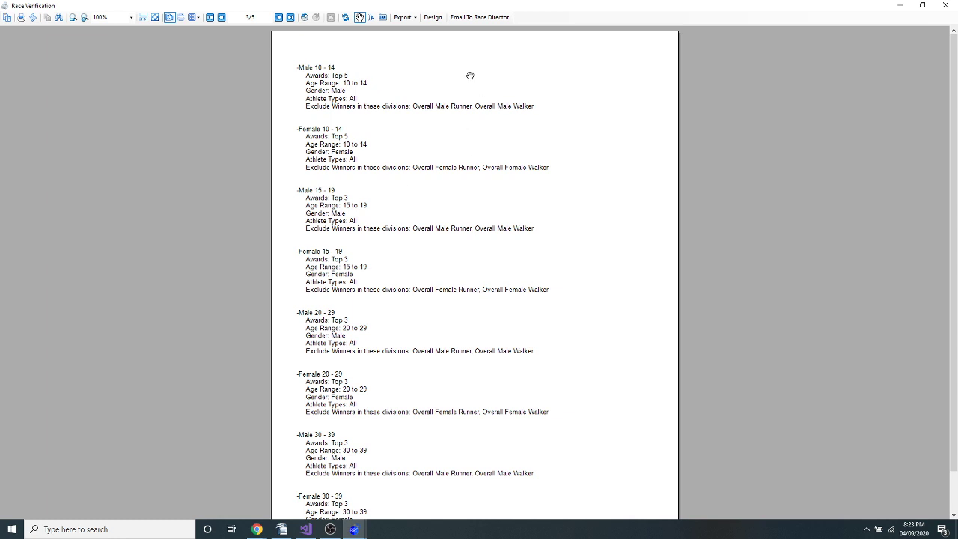
left_click(945, 6)
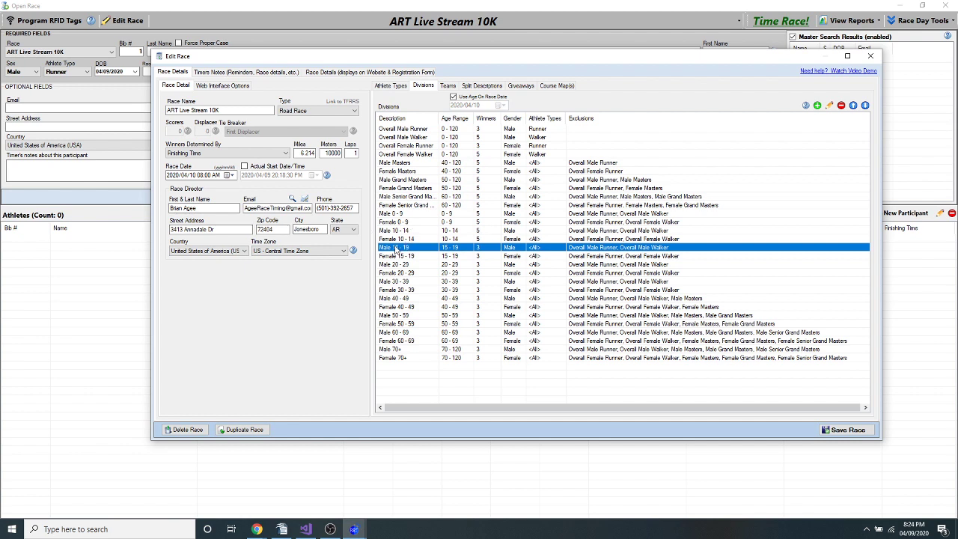
Compare the exclusions listed for the overall, masters and younger age-group divisions.
left_click(259, 208)
left_click(585, 138)
left_click(583, 162)
left_click(580, 188)
left_click(579, 247)
left_click(440, 230)
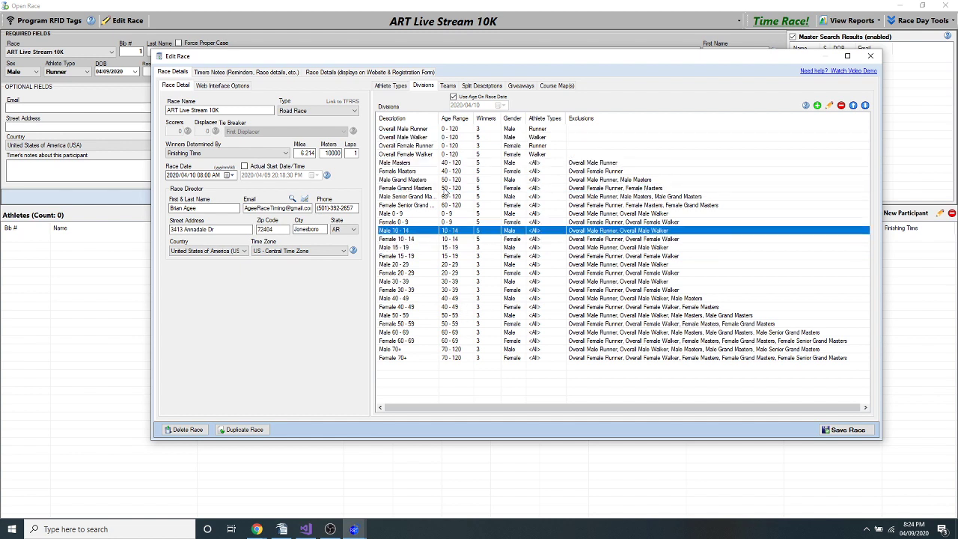
left_click(416, 222)
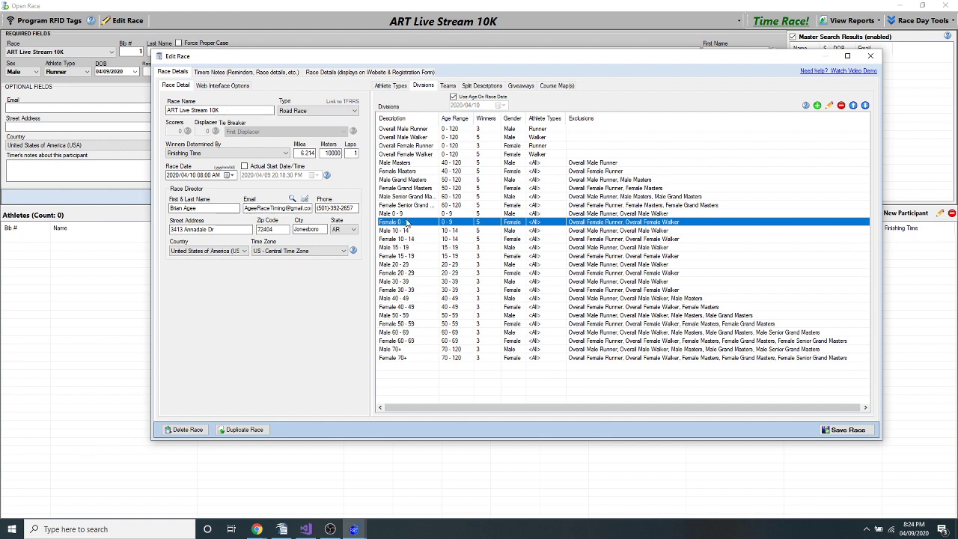
Duplicate the ART Live Stream 10K race, close the original, and open the (COPY) ART Live Stream 10K race.
left_click(241, 429)
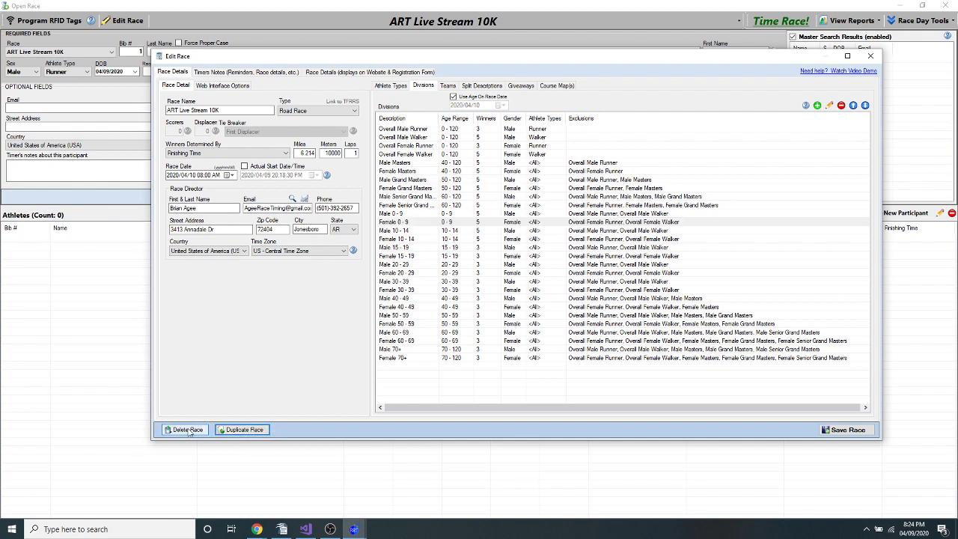
left_click(870, 56)
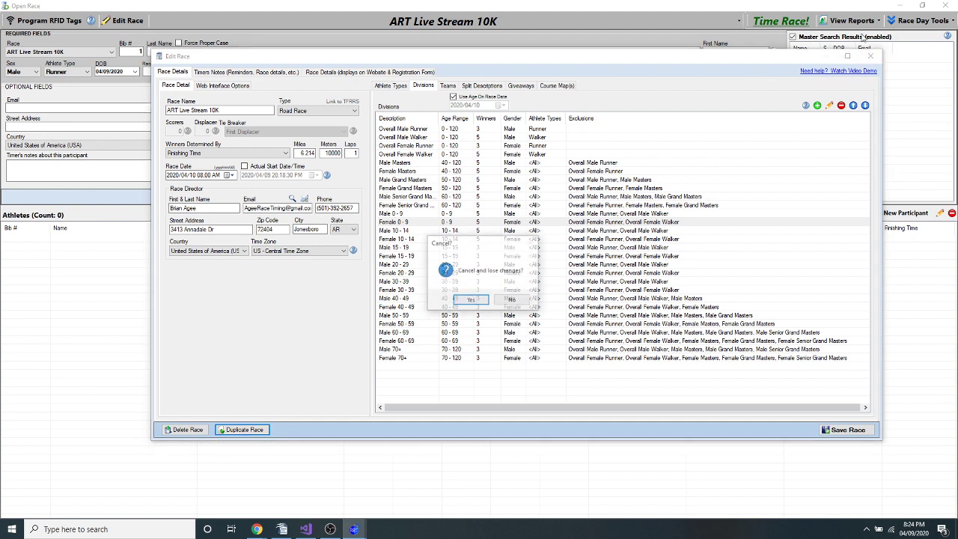
left_click(471, 300)
left_click(946, 5)
left_click(443, 21)
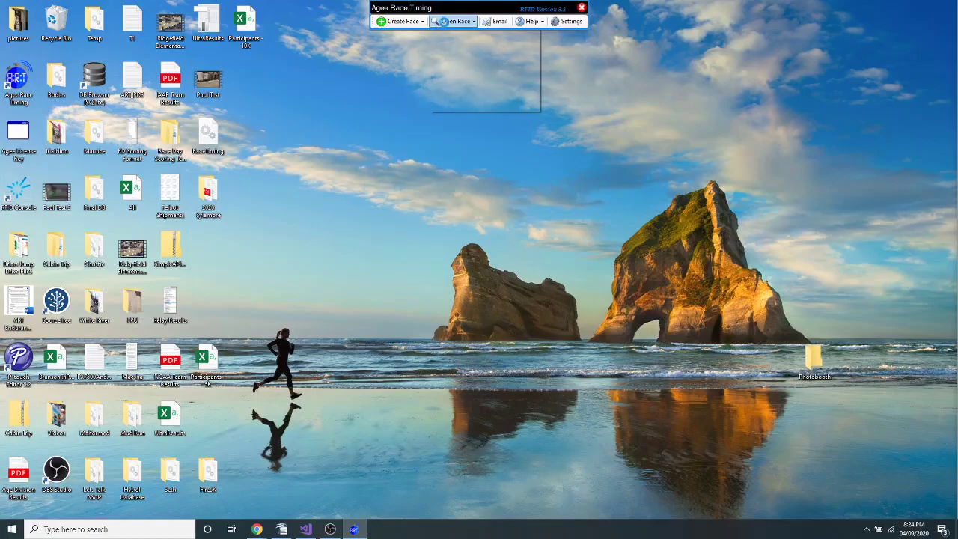
left_click(470, 56)
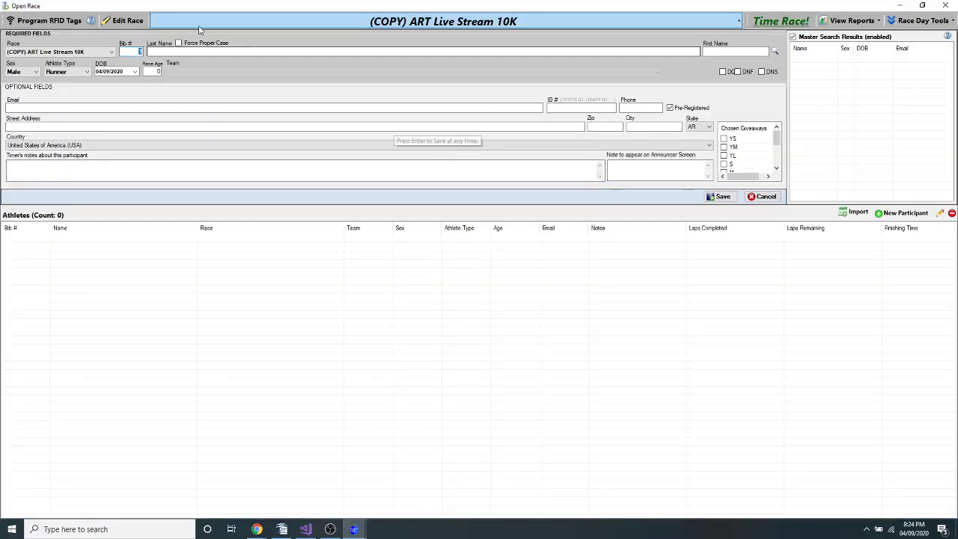
Check the copied race's divisions in its edit window and delete the (COPY) ART Live Stream 10K race.
left_click(124, 20)
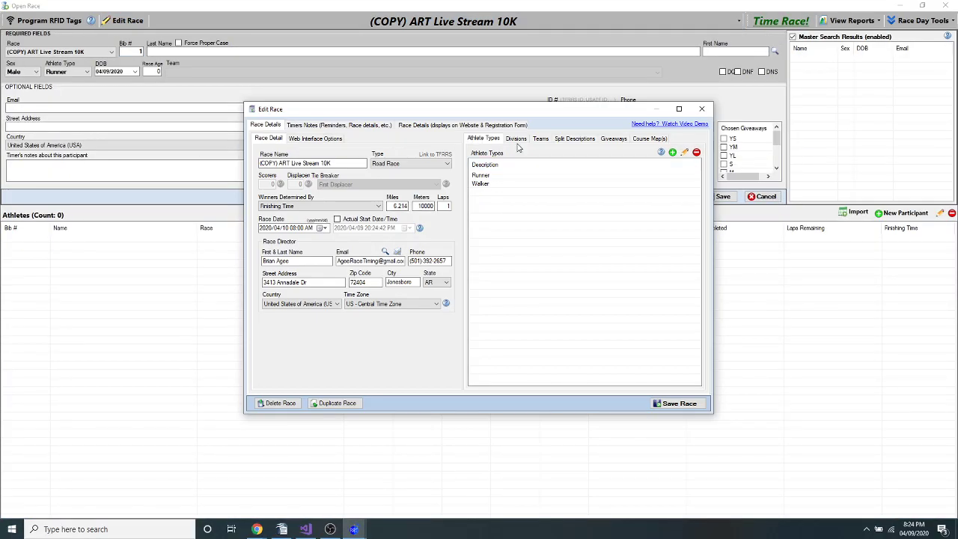
left_click(515, 139)
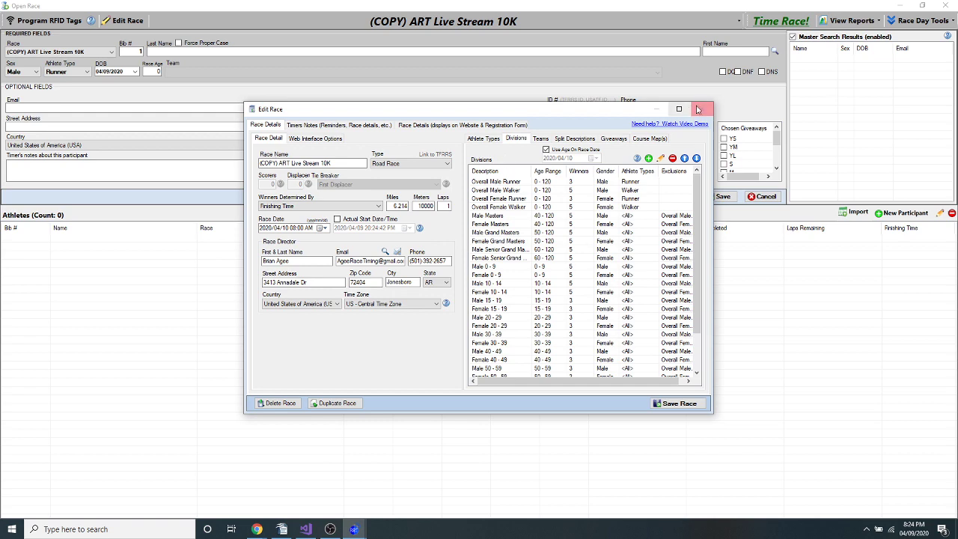
left_click(280, 403)
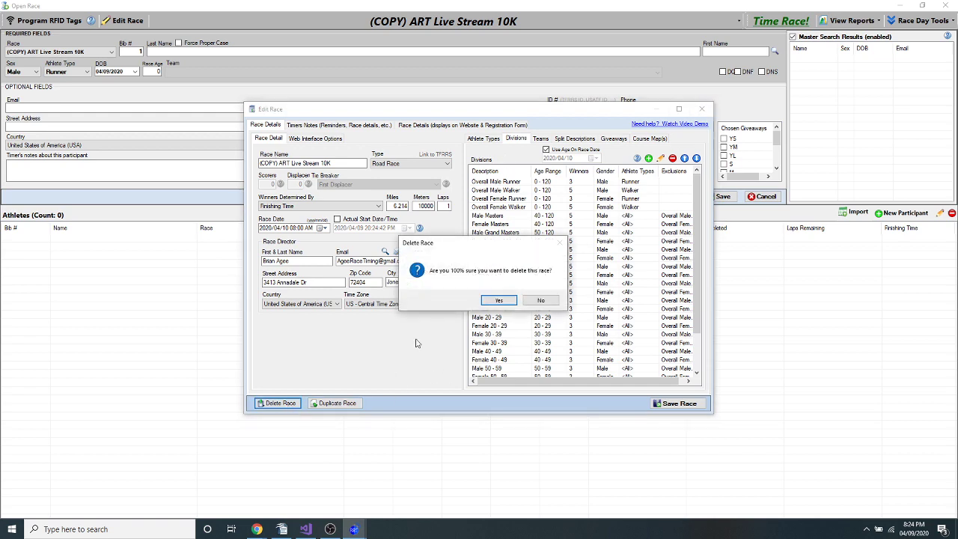
left_click(506, 302)
left_click(513, 303)
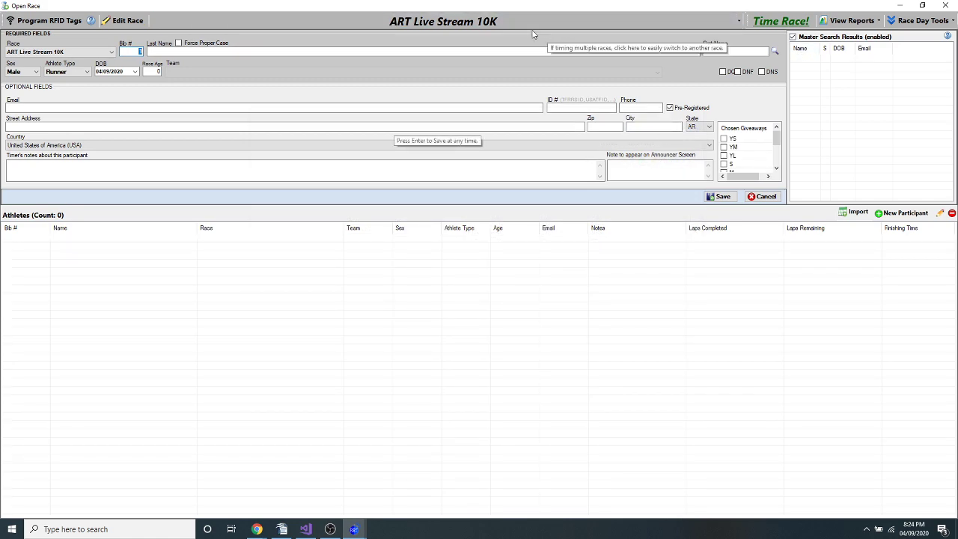
Open ART Live Stream 10K for editing, show its teams, and change the race type to Road Race (Team Scoring).
left_click(127, 20)
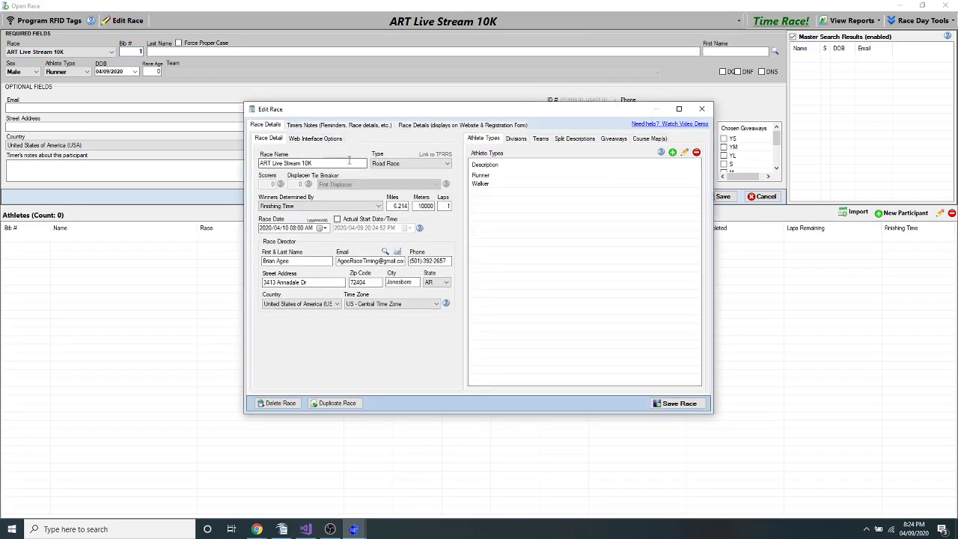
left_click(541, 141)
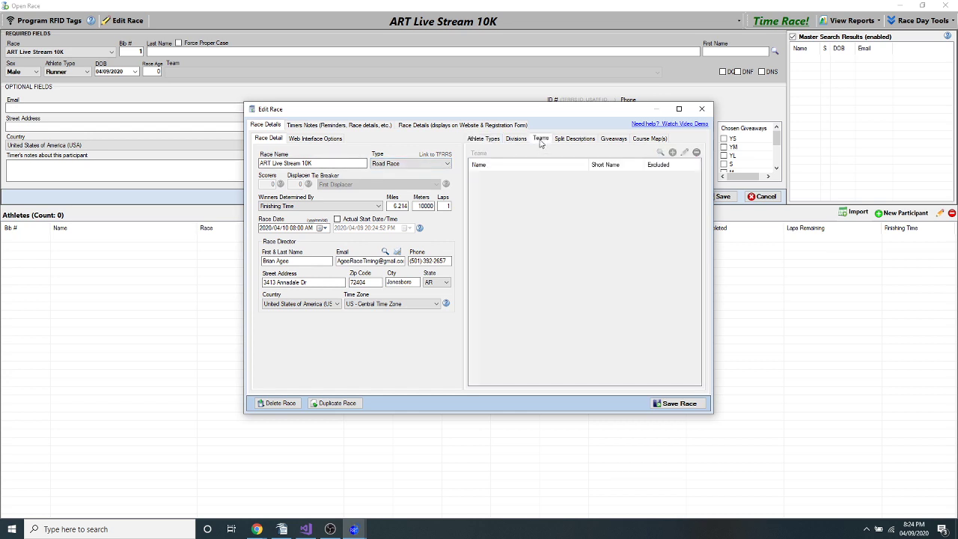
left_click(400, 164)
left_click(392, 180)
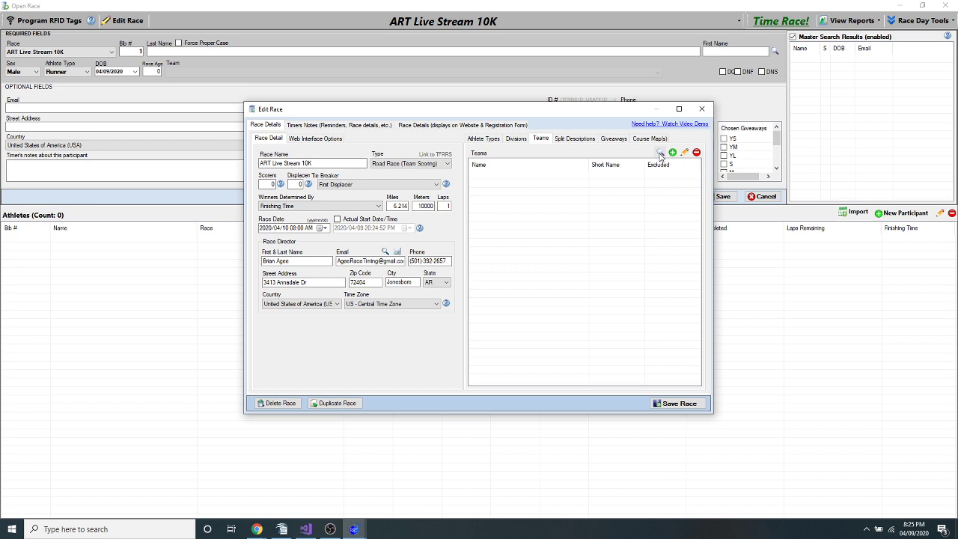
Check three saved teams, including Pennsauken HS and Perth Amboy HS, in the team chooser and close it without adding them.
left_click(660, 154)
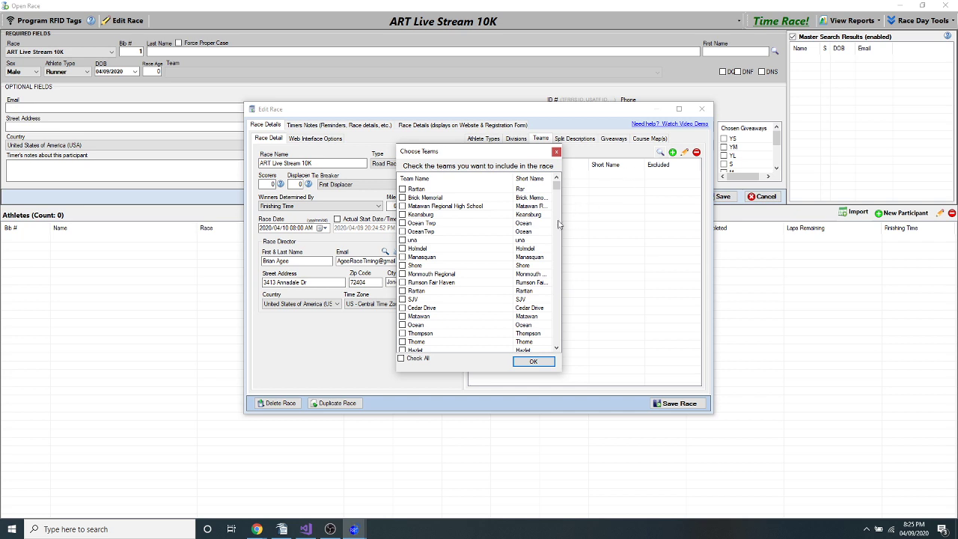
left_click_drag(555, 189, 556, 273)
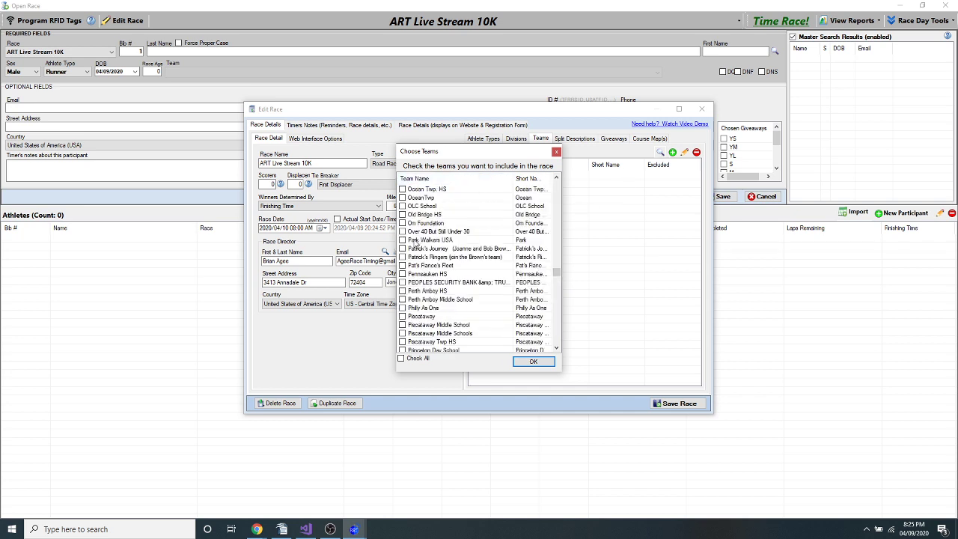
left_click(402, 257)
left_click(402, 274)
left_click(402, 290)
left_click(556, 152)
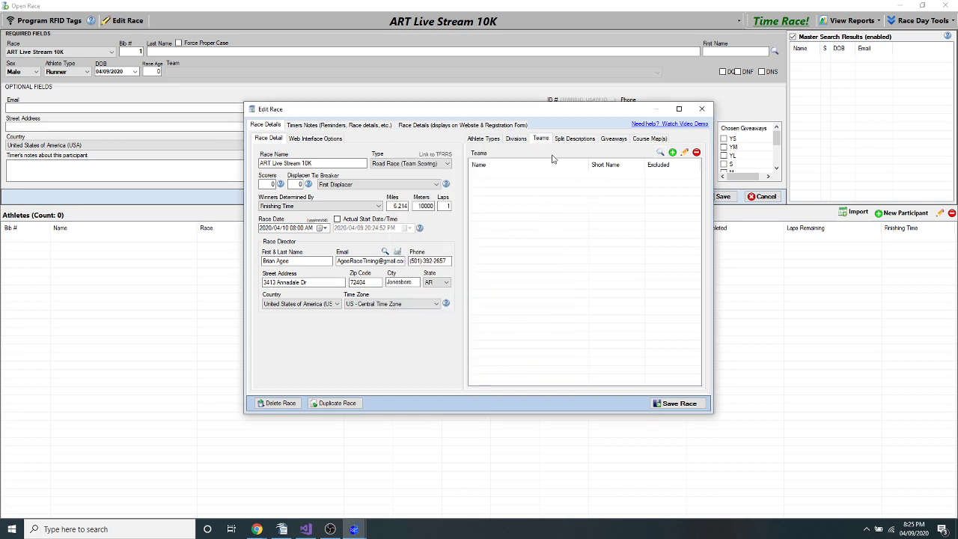
Try to add an Unattached team that is excluded from the team results.
left_click(672, 153)
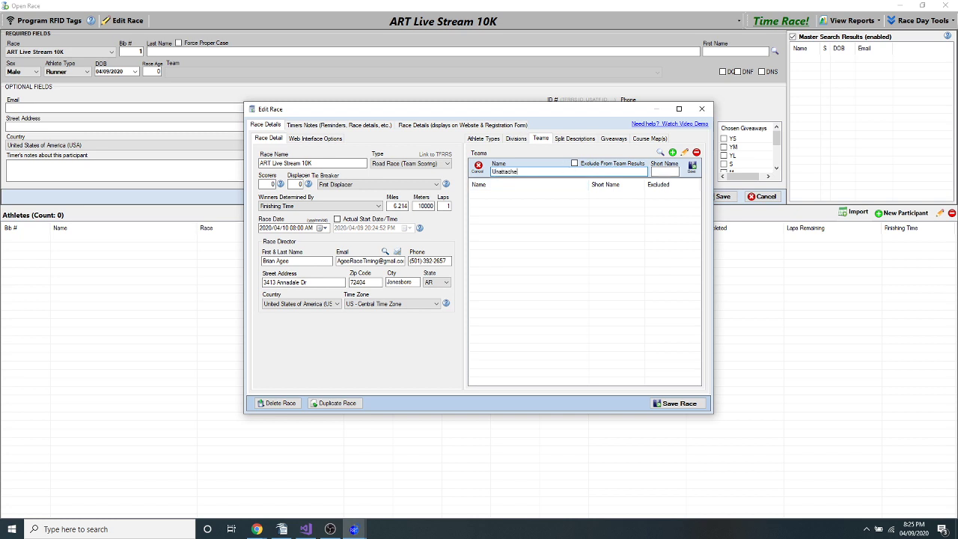
left_click(574, 163)
left_click(655, 171)
key("Return")
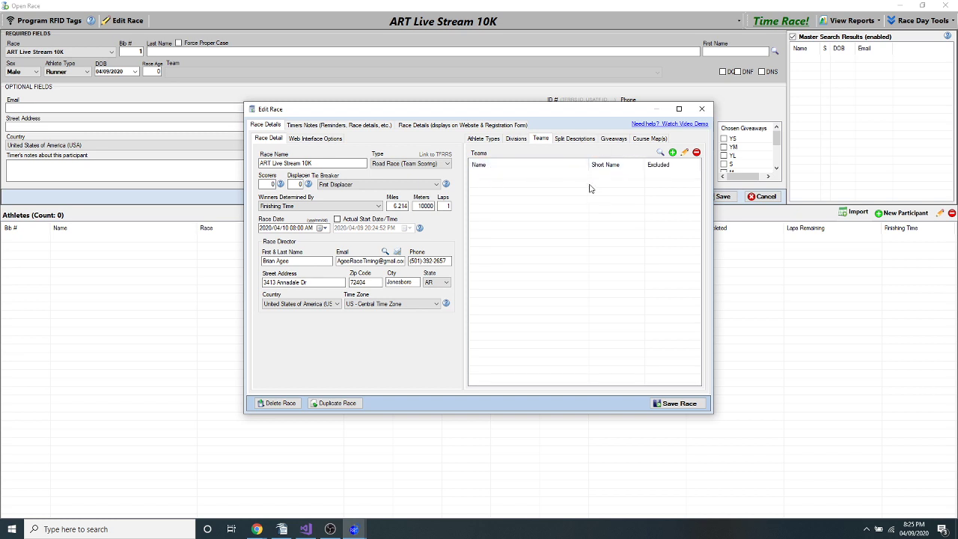
Show the race's split descriptions and set the number of laps to 4.
left_click(573, 139)
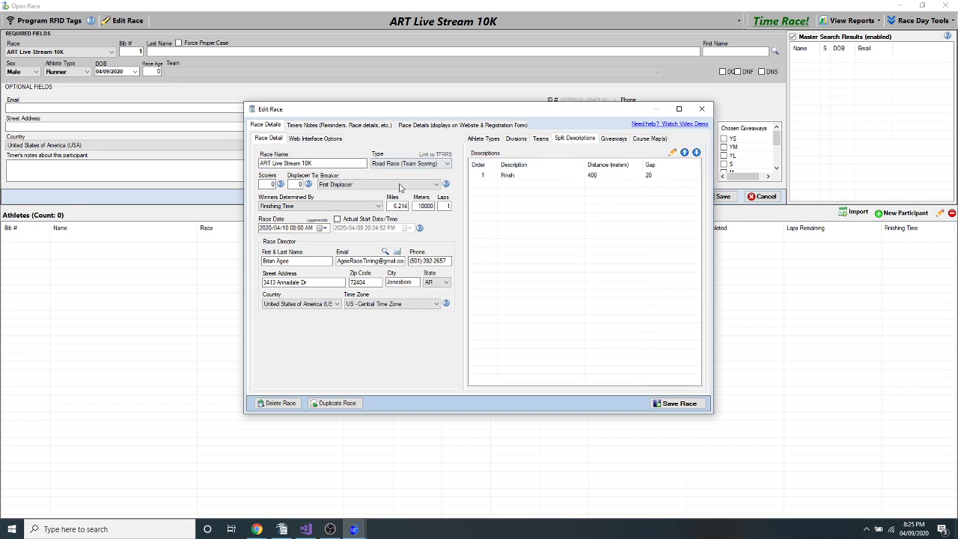
left_click(444, 206)
type("4")
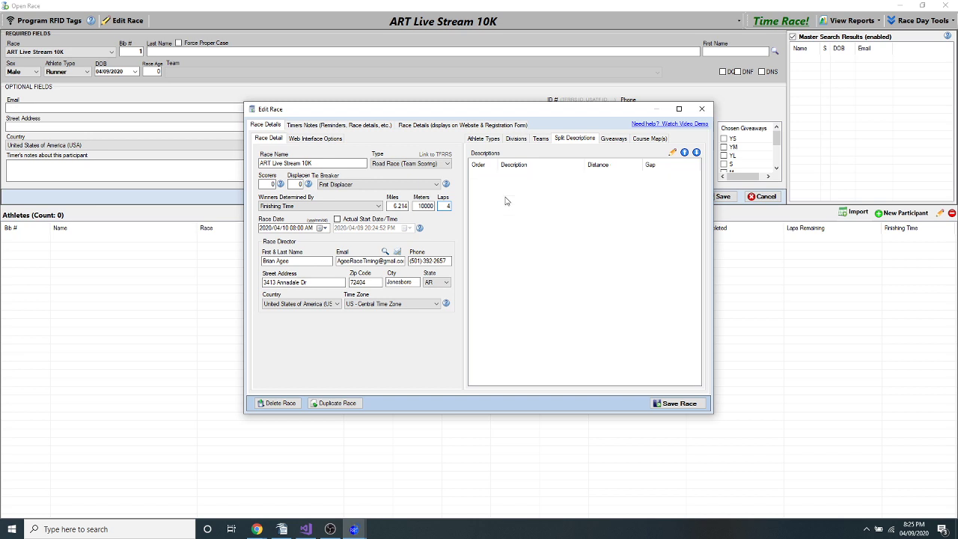
key("Tab")
Rename the first split as 1/4 Split, apply a distance of 5000 to all splits, and save the split.
double_click(514, 175)
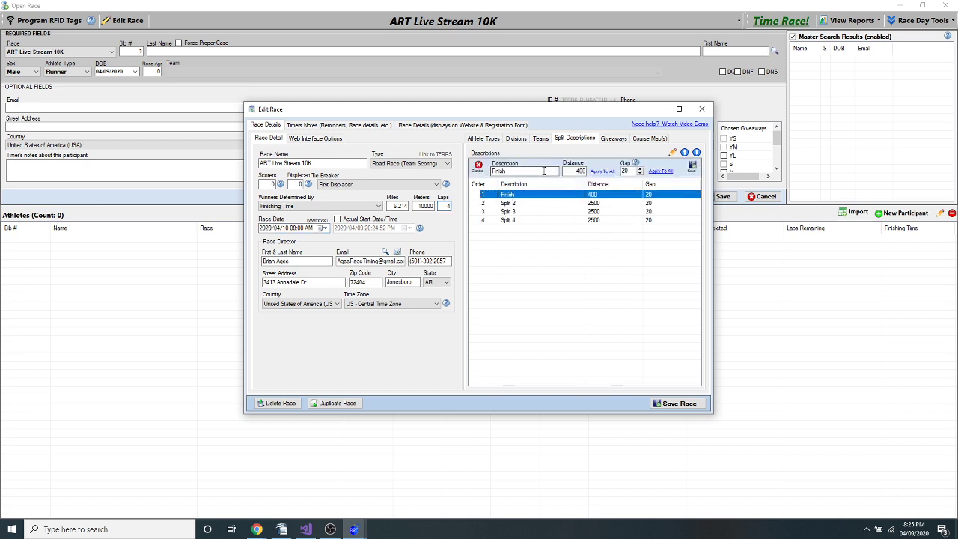
type("1/4 Split")
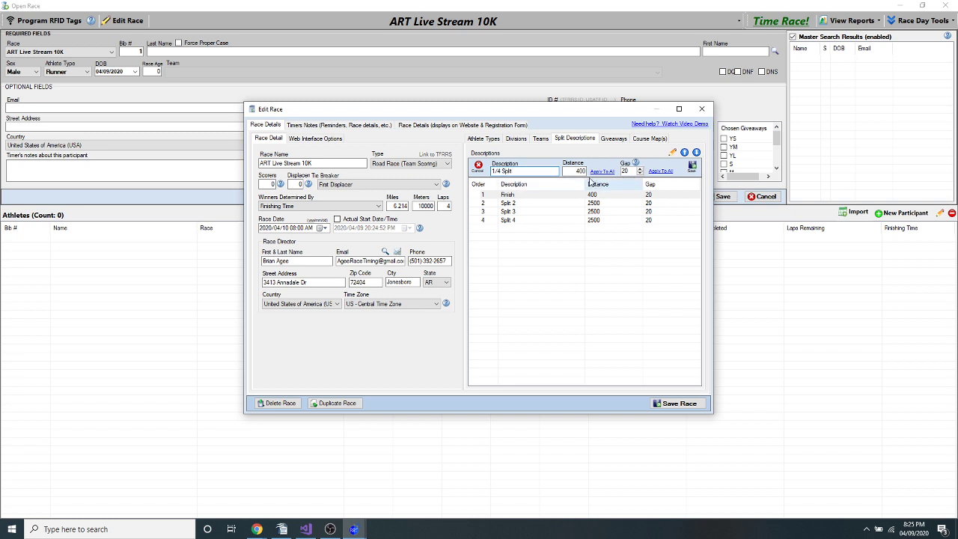
key("Tab")
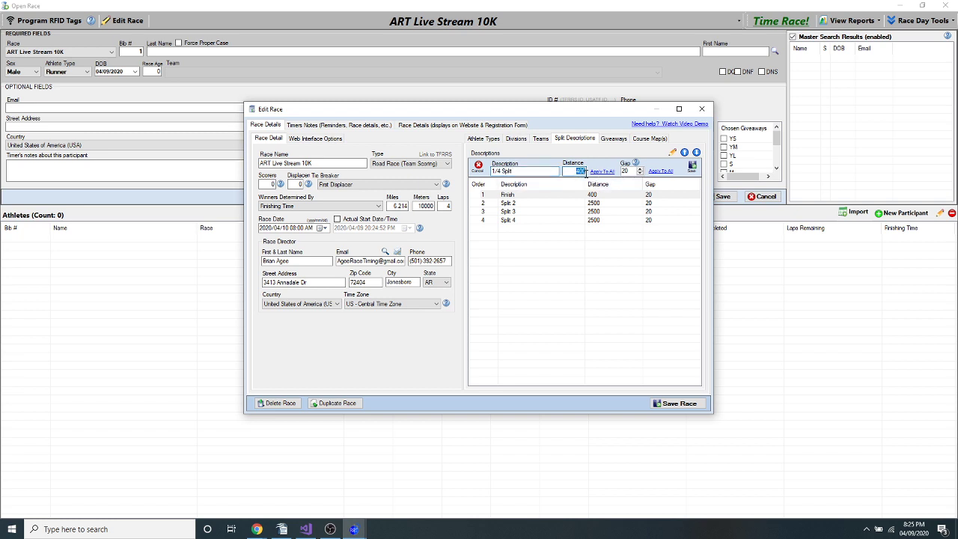
type("5000")
left_click(603, 171)
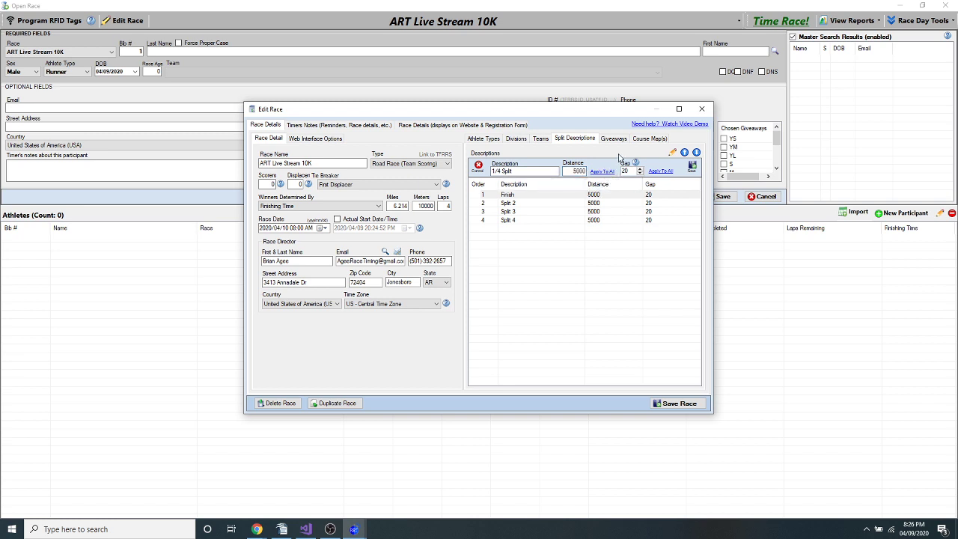
left_click(694, 169)
Set the number of laps to 40 and look through the generated splits.
left_click(523, 203)
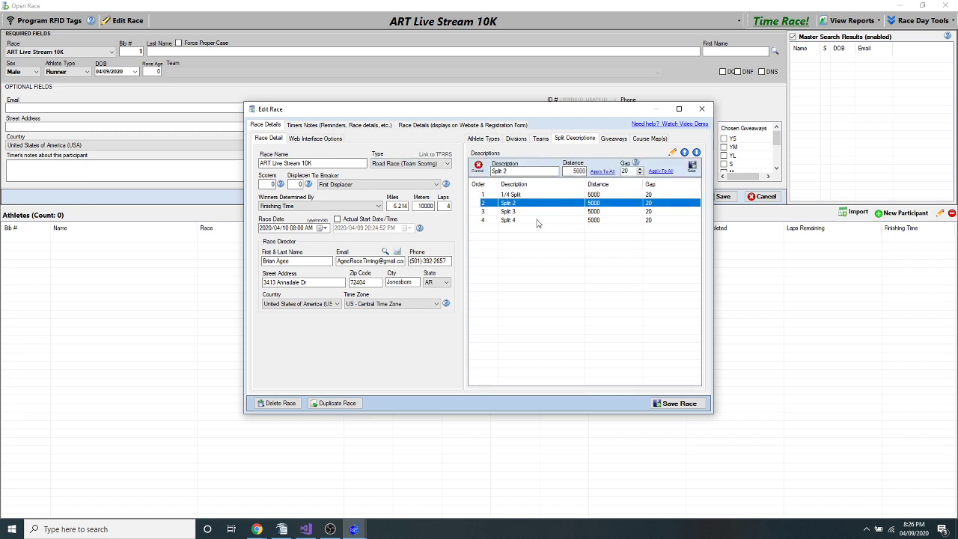
left_click(445, 206)
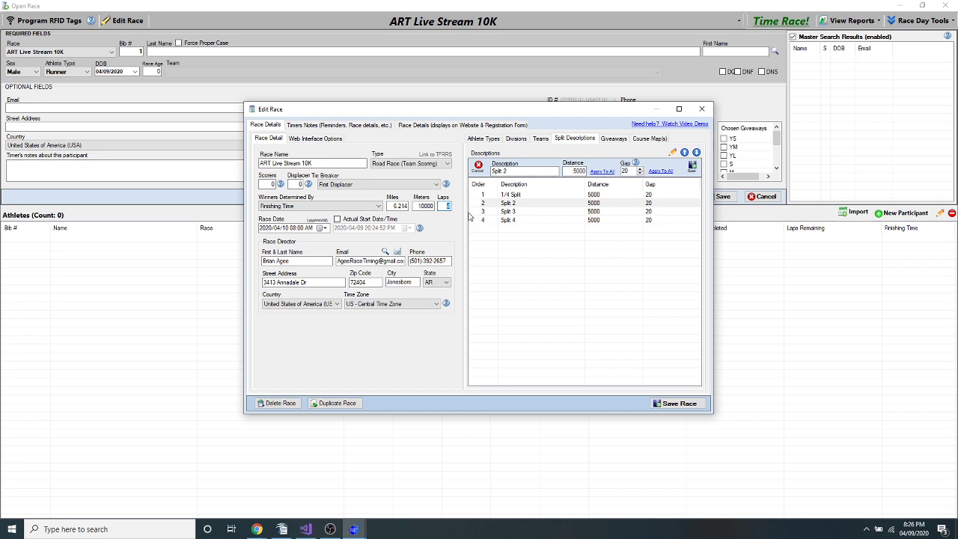
type("40")
key("Tab")
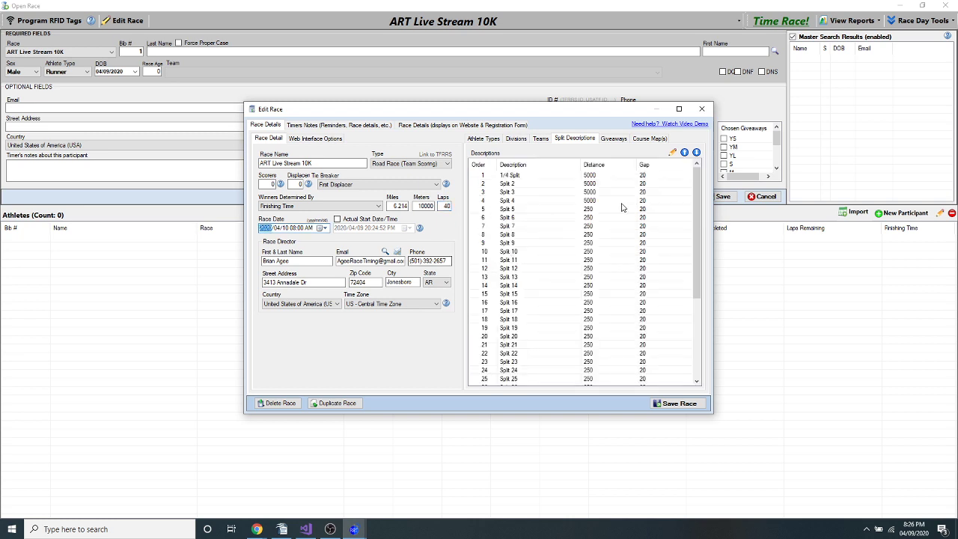
scroll(687, 313, "down", 5)
scroll(687, 313, "up", 5)
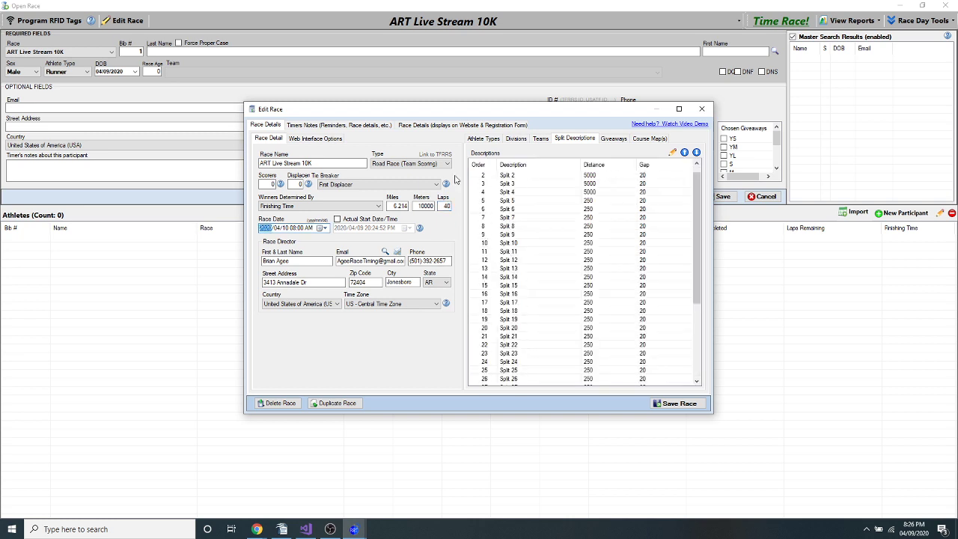
Set the number of laps to 1 and select the remaining 1/4 Split entry.
left_click(445, 206)
type("1")
key("Tab")
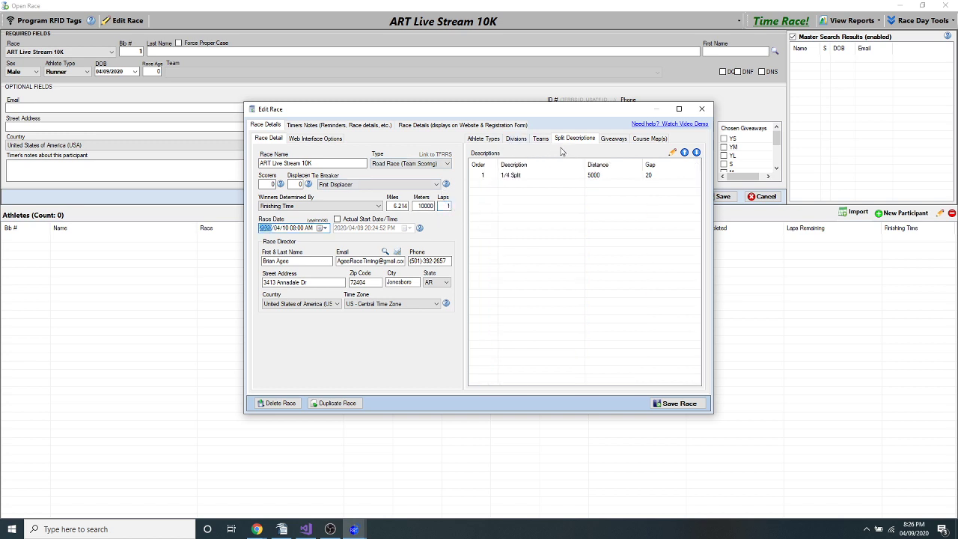
left_click(516, 178)
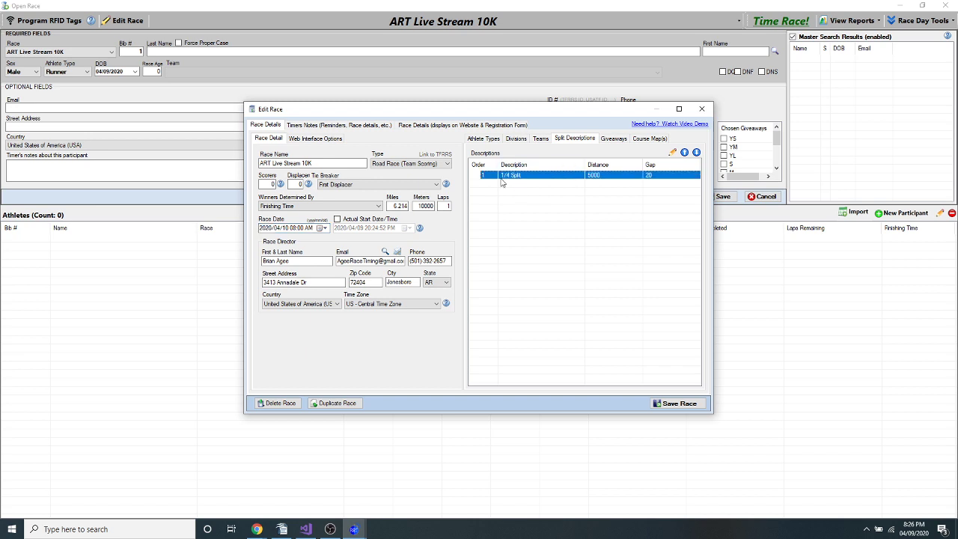
Add Red Hat to the race's giveaways, leaving the XXL entry as it is.
left_click(615, 140)
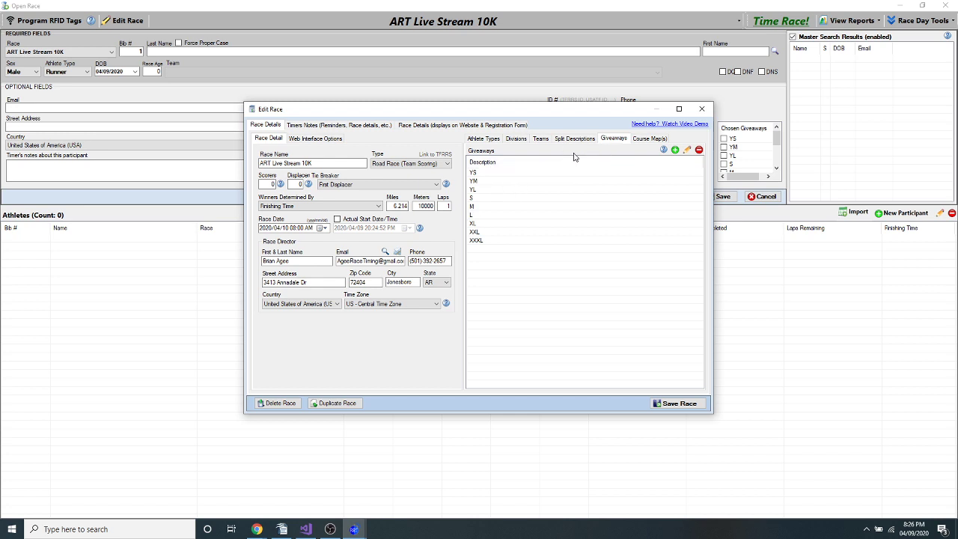
double_click(497, 232)
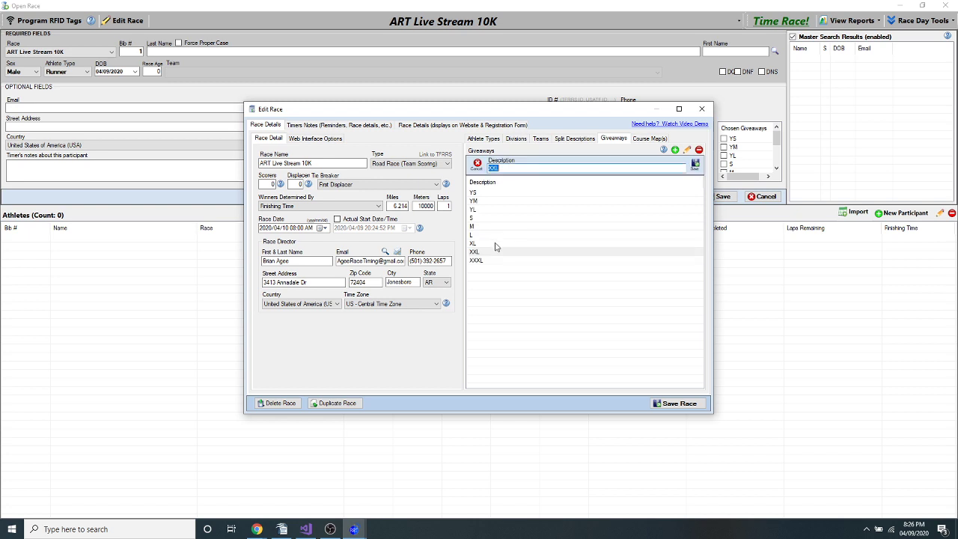
key("BackSpace")
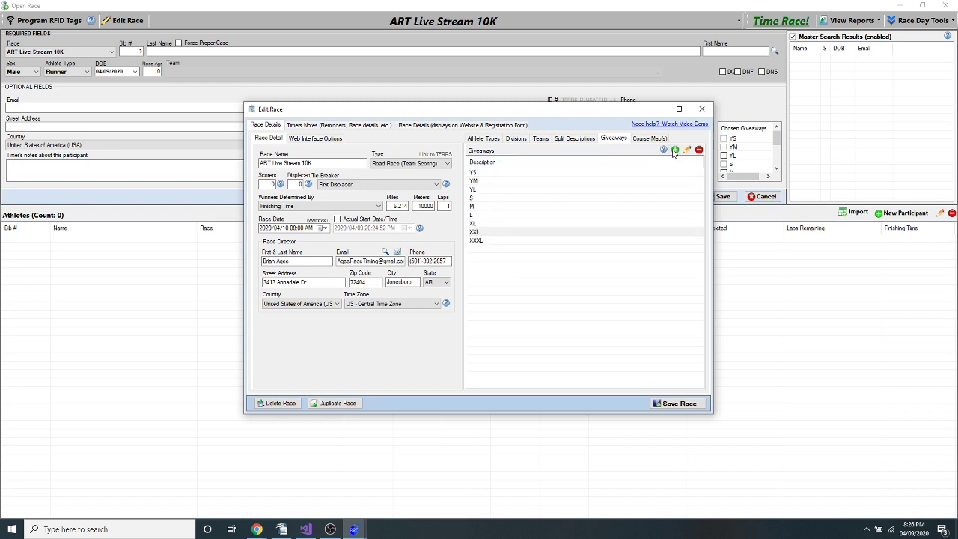
type("Red Hat")
key("Return")
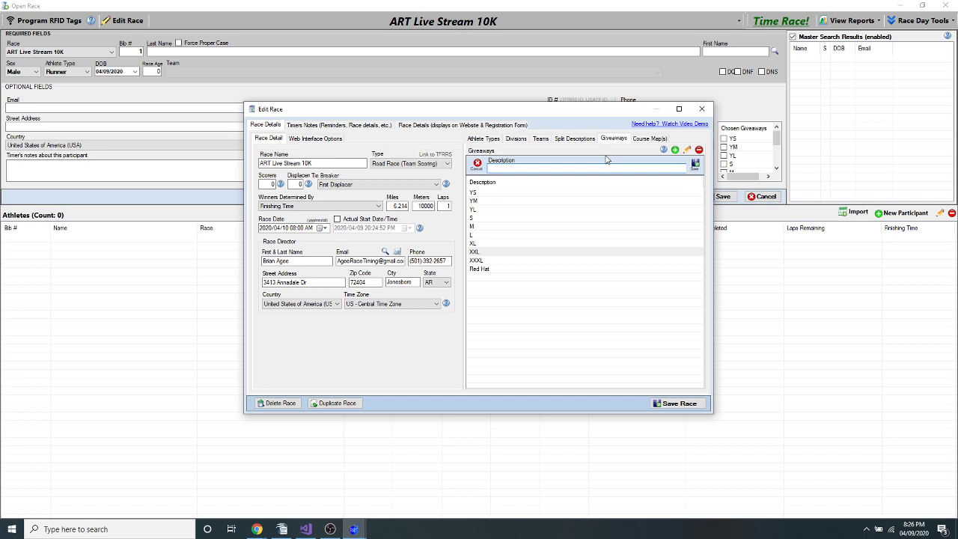
Review the race's split descriptions and divisions.
left_click(573, 139)
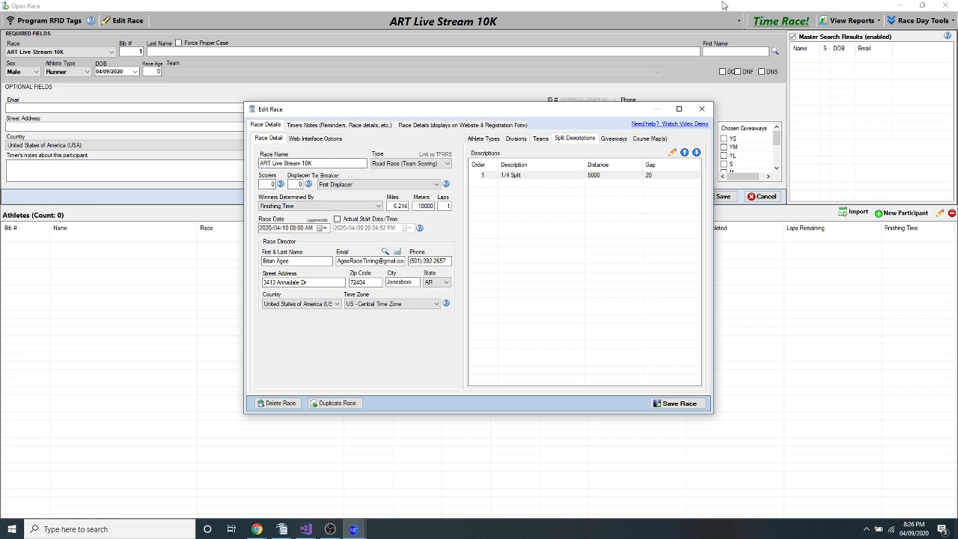
left_click(518, 140)
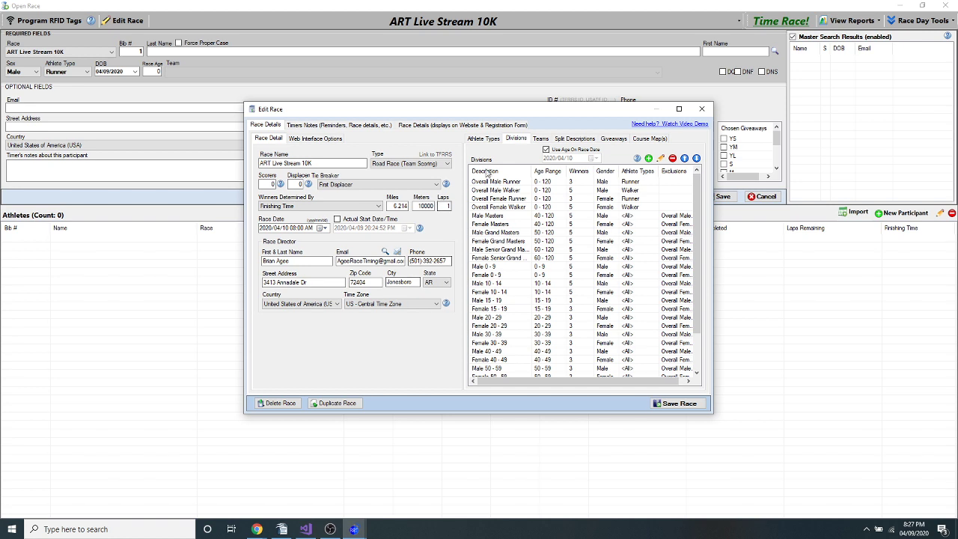
Open the course map editor from the race's course maps and start creating a course.
left_click(658, 142)
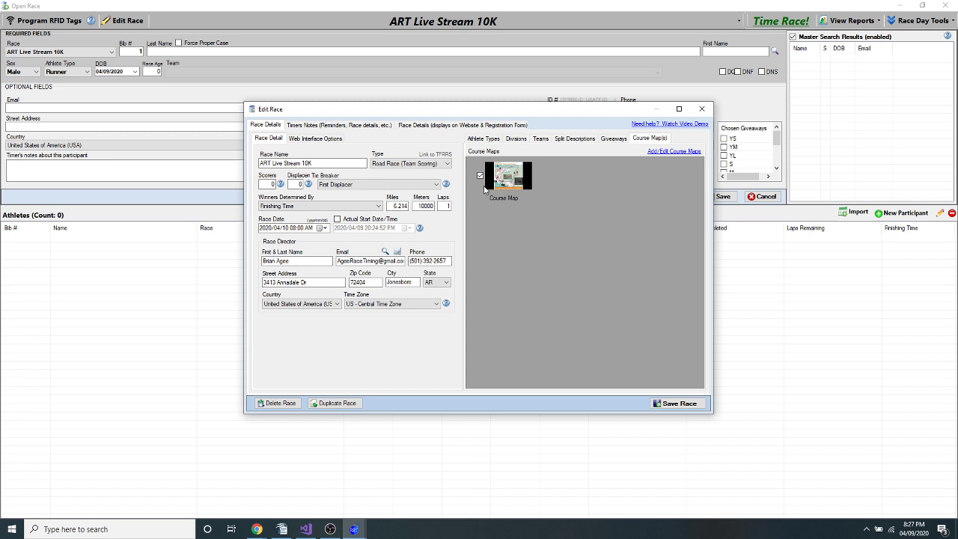
left_click(675, 152)
left_click(36, 21)
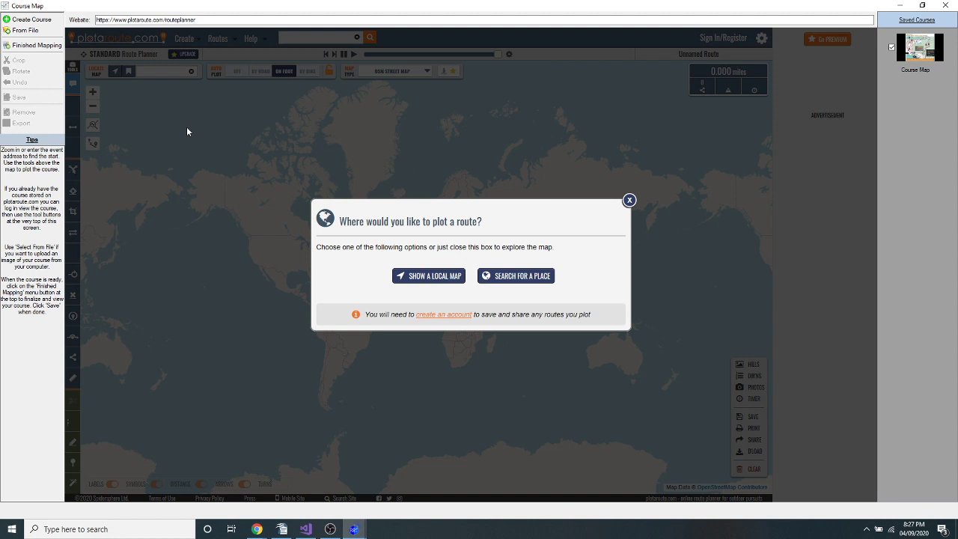
Try to load Mapmyrun.com as the mapping website for a new course.
left_click(221, 18)
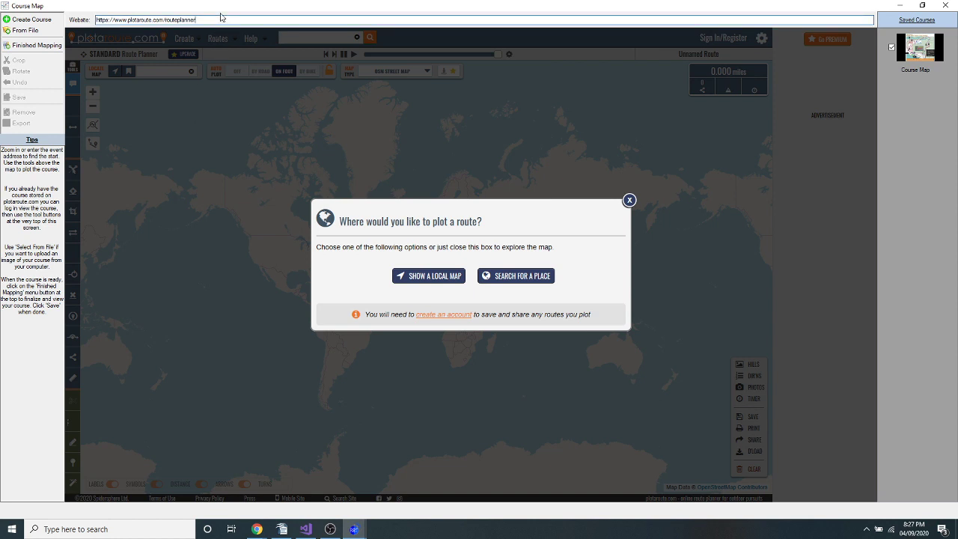
left_click(221, 18)
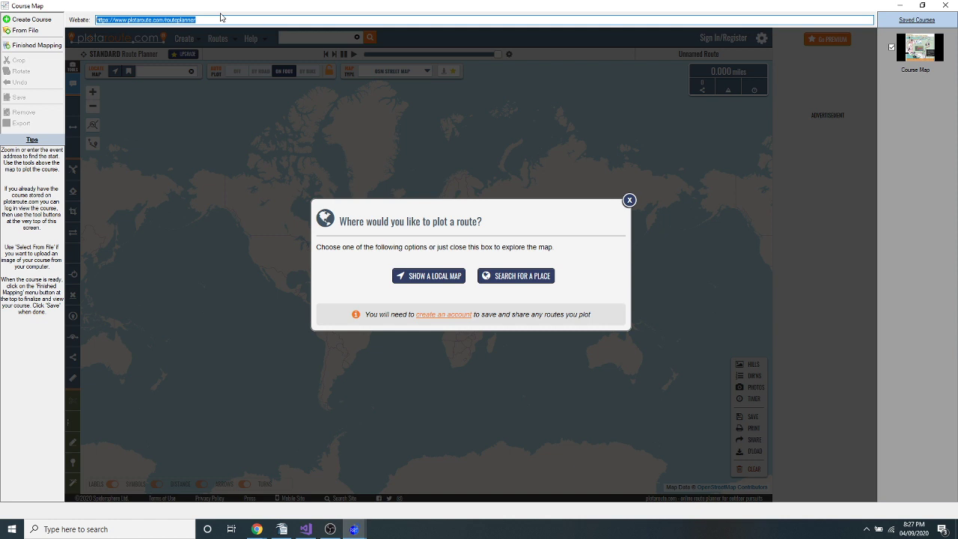
key("BackSpace")
type("Map")
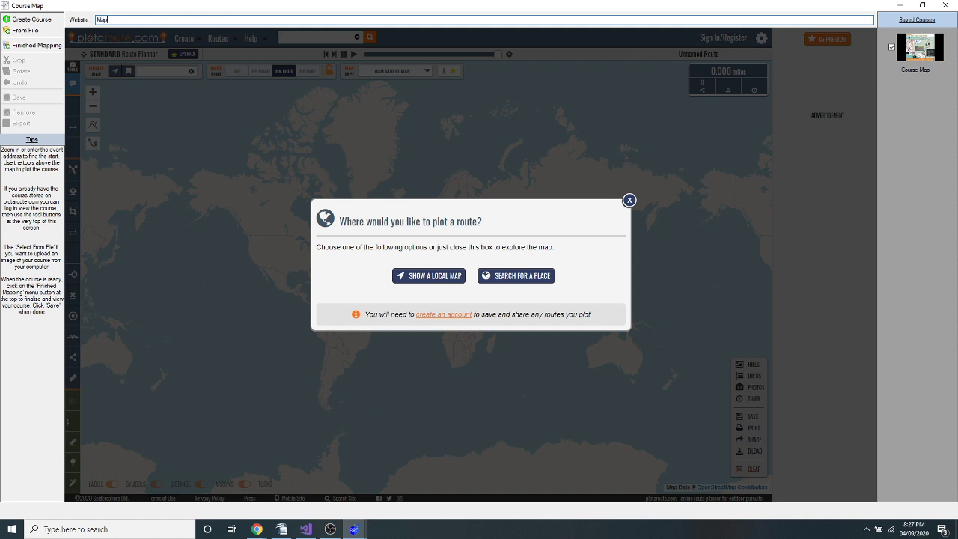
type("myrun.com")
key("Return")
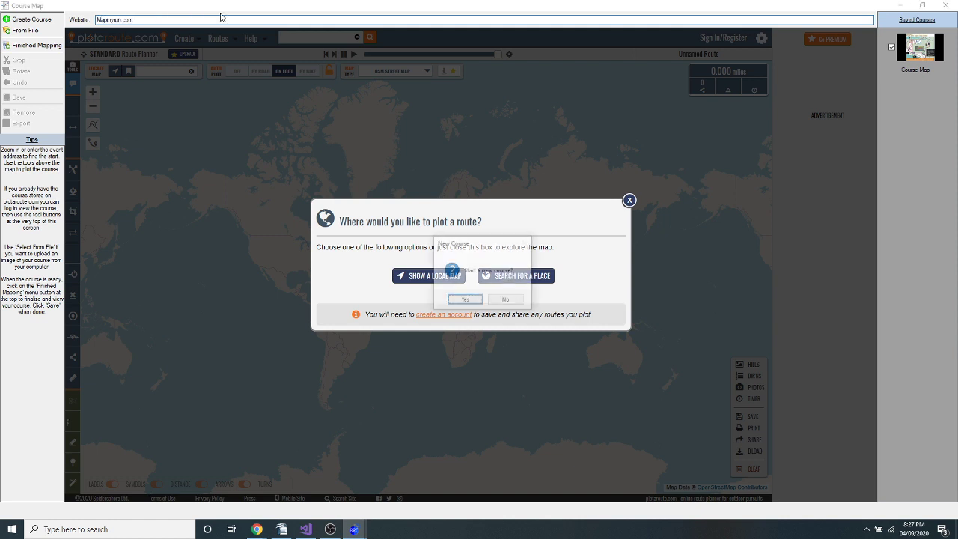
left_click(472, 300)
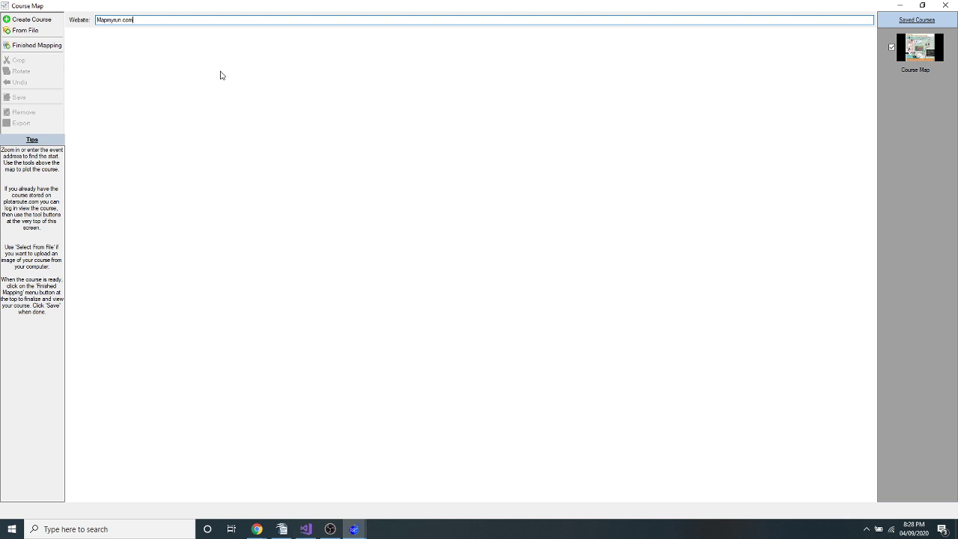
Start a new course with the plotaroute.com route planner and clear its opening prompt by choosing a local map.
left_click(45, 21)
left_click(479, 300)
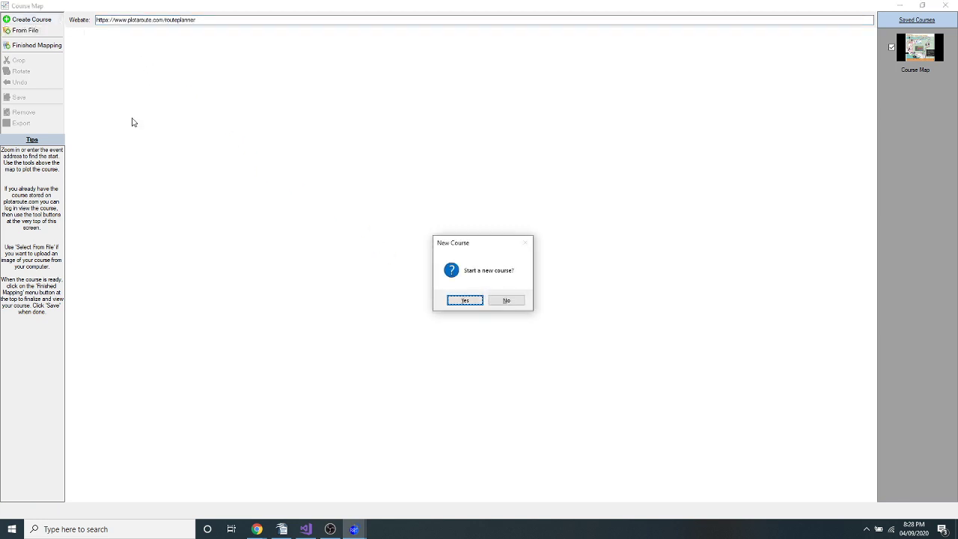
left_click(461, 299)
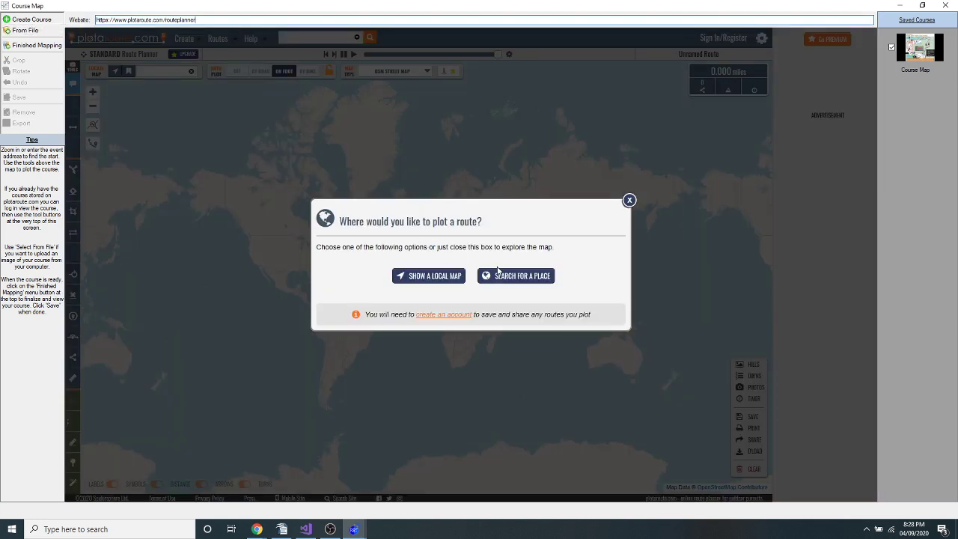
left_click(455, 277)
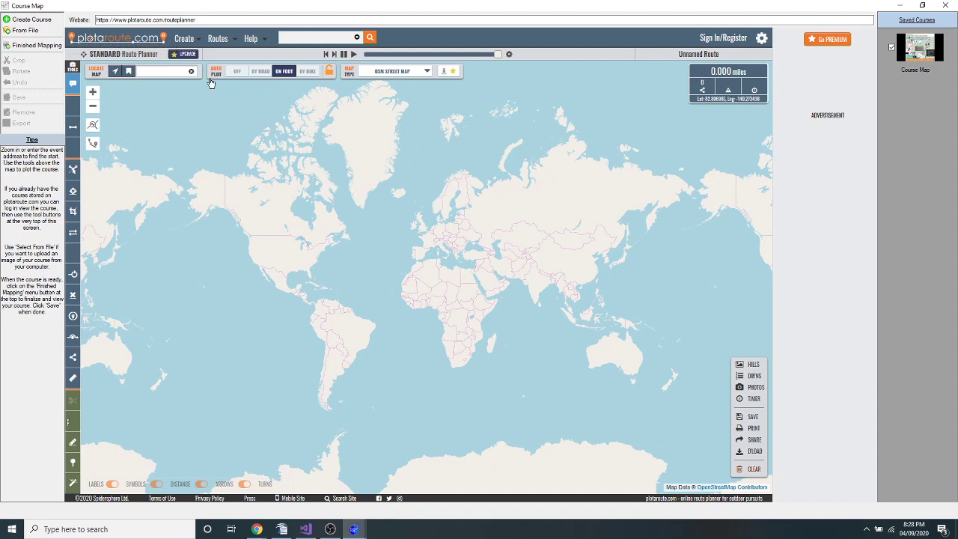
Locate the map at Craighead Forest Rd, Jonesboro, AR, and bring Craighead Forest Park into view.
left_click(167, 69)
type("Craighead F")
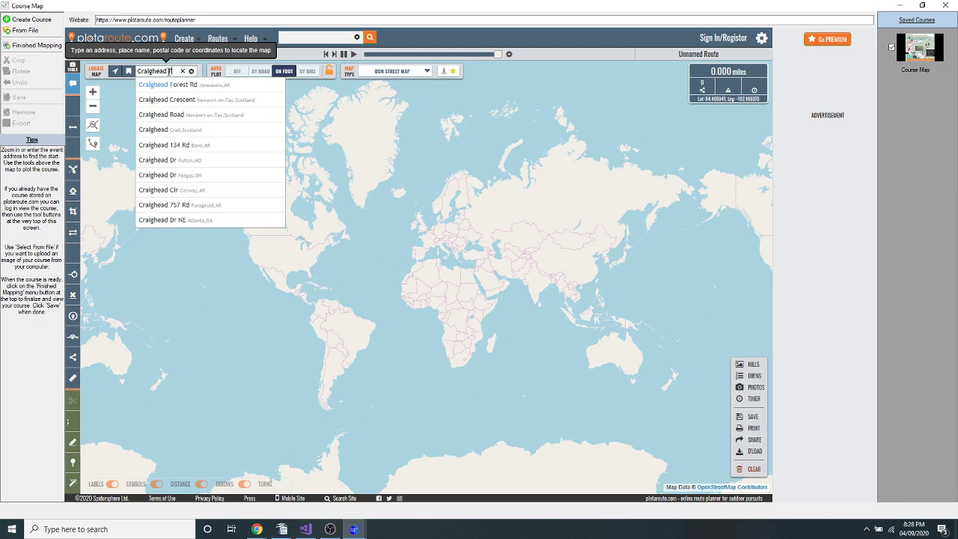
left_click(178, 87)
left_click_drag(330, 397, 388, 111)
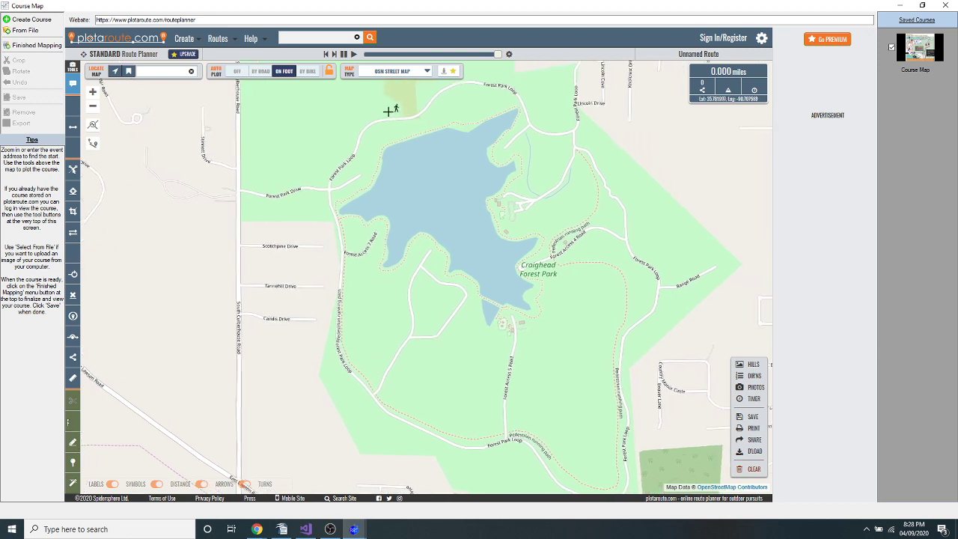
Plot a course by road, about 3.11 miles long, along the park loop around the lake in Craighead Forest Park.
left_click(261, 71)
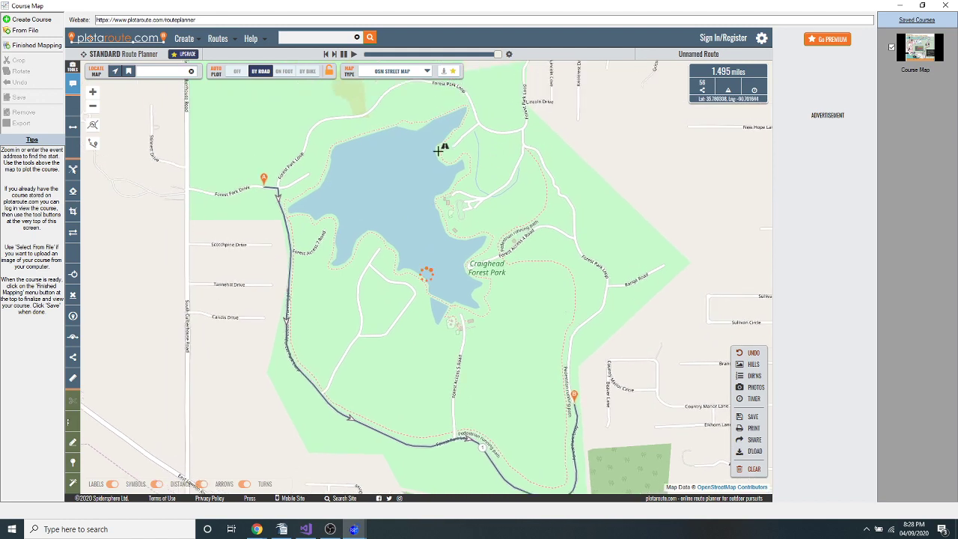
left_click(233, 248)
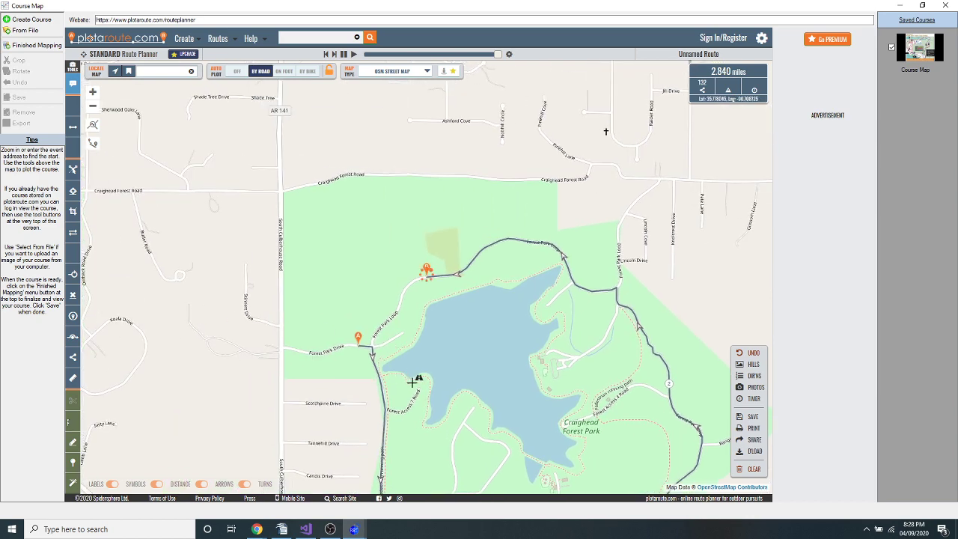
left_click_drag(384, 260, 391, 288)
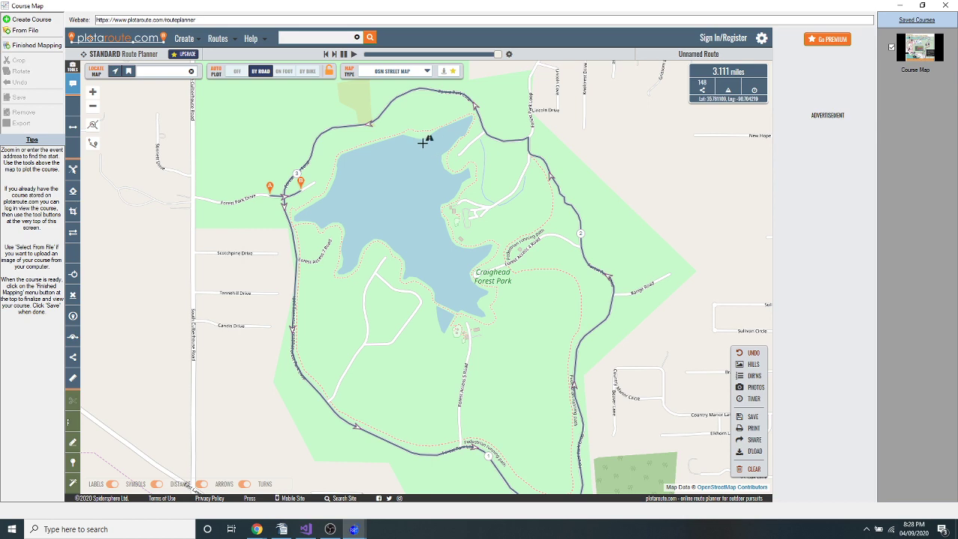
left_click(92, 105)
scroll(289, 285, "down", 1)
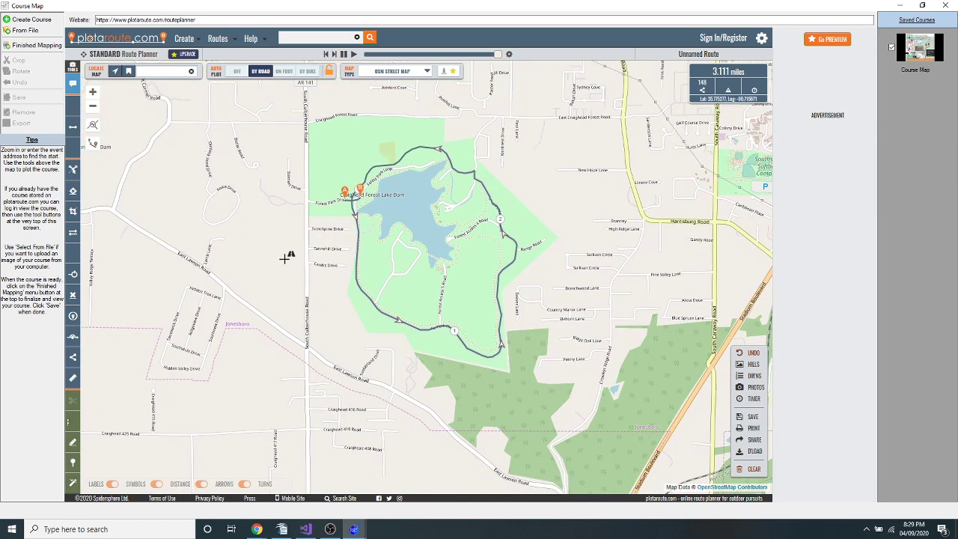
scroll(302, 274, "up", 1)
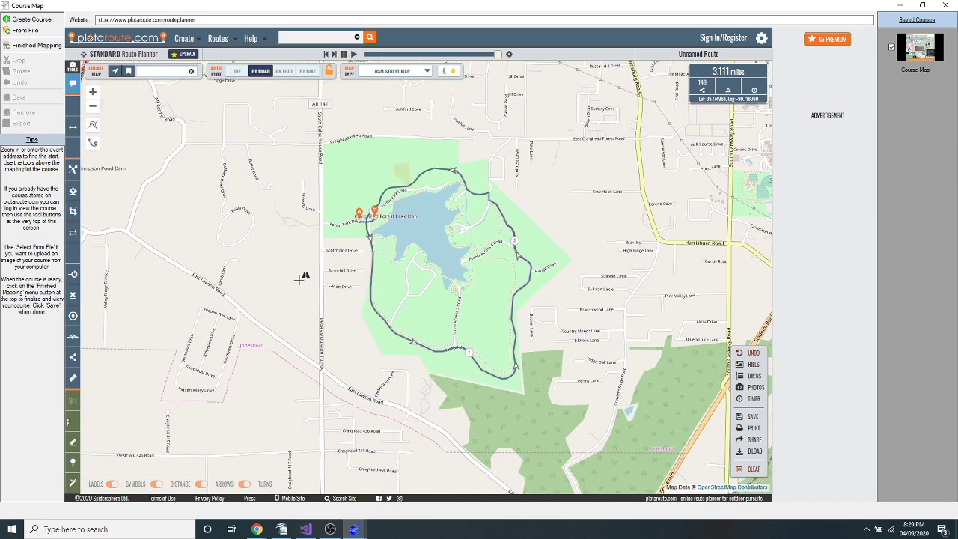
Crop the finished map image to the Craighead Forest Park loop and save the course with the description Option 2.
left_click(36, 45)
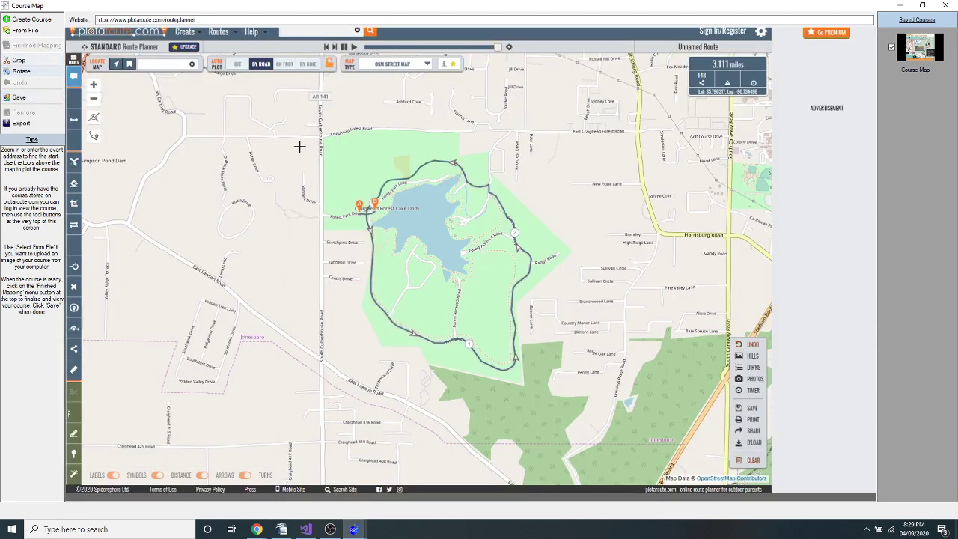
left_click_drag(310, 123, 606, 398)
left_click(473, 300)
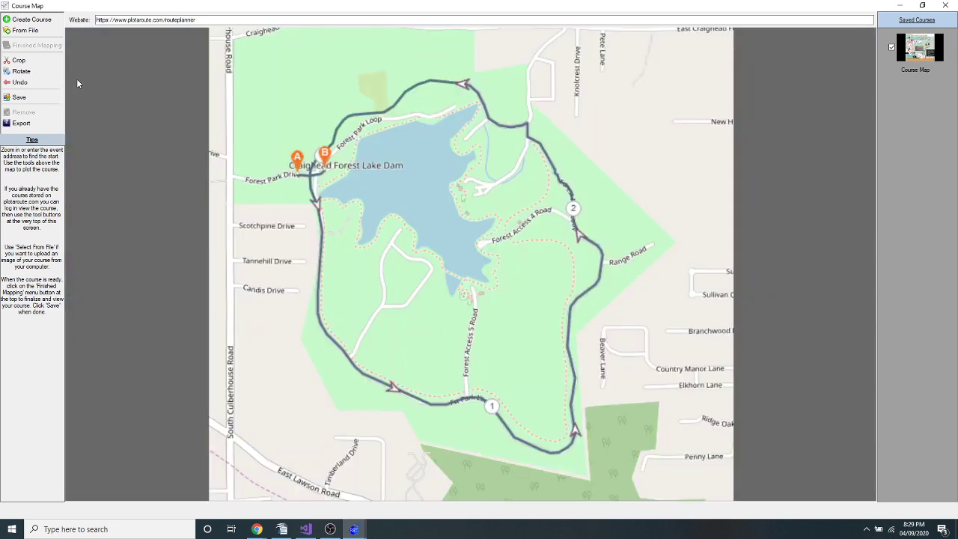
left_click(19, 97)
type("C")
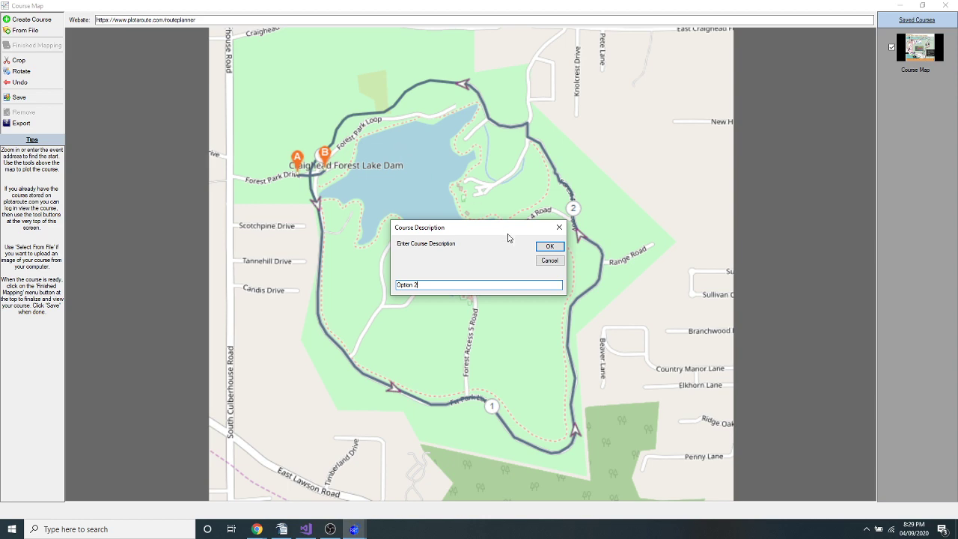
left_click(550, 246)
Make Option 2 the selected saved course, view both saved courses, and switch the selection back to Course Map.
left_click(891, 103)
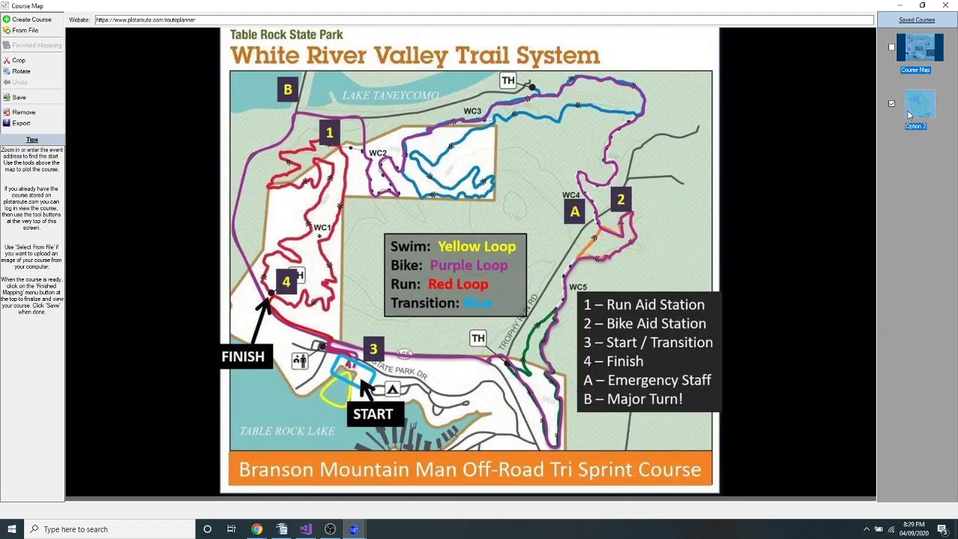
left_click(915, 101)
left_click(916, 49)
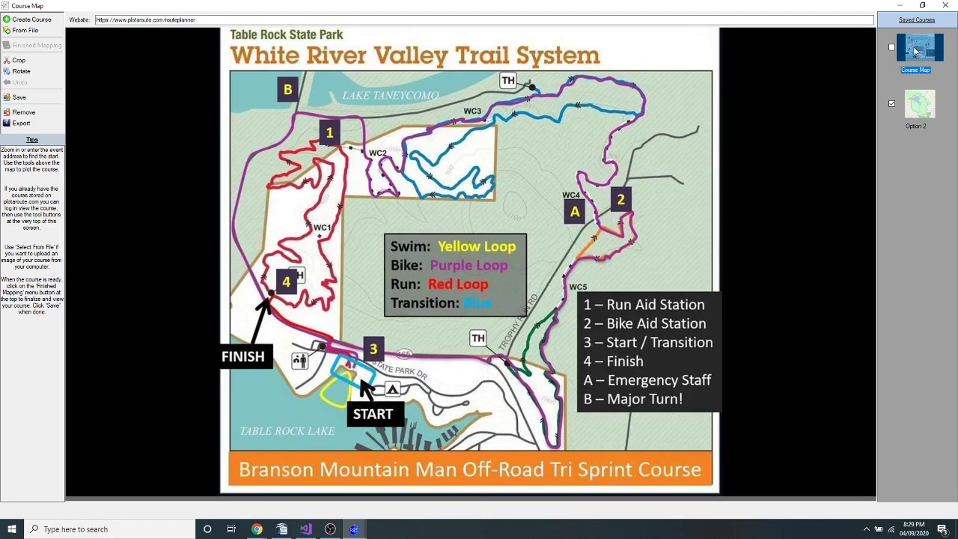
left_click(892, 47)
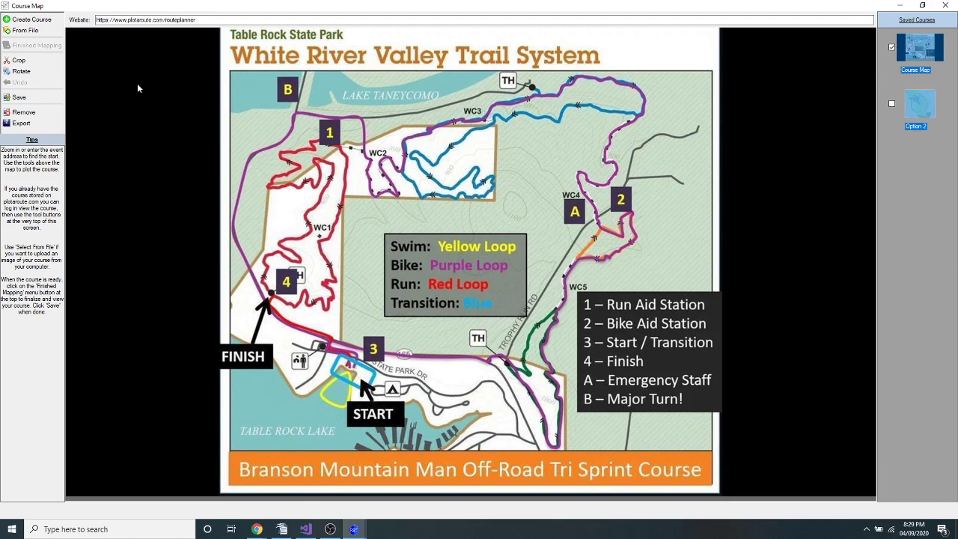
Load the Feibot Shipments image from the desktop as a course picture, and leave the course map editor without saving it.
left_click(25, 30)
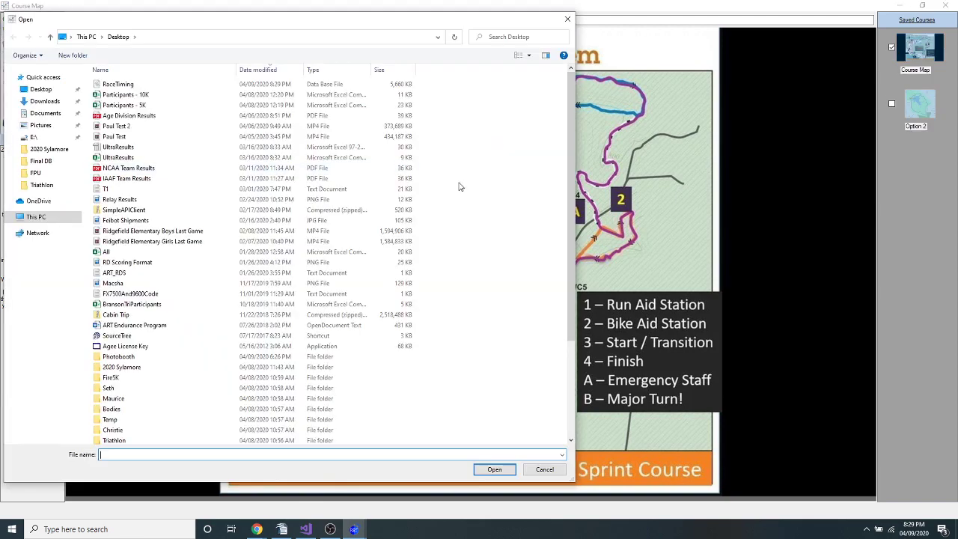
double_click(136, 222)
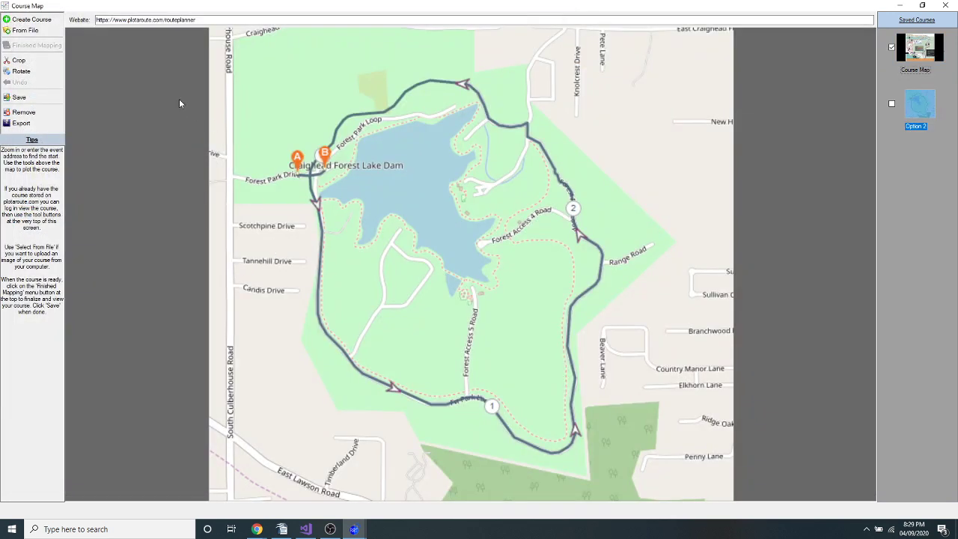
left_click(20, 31)
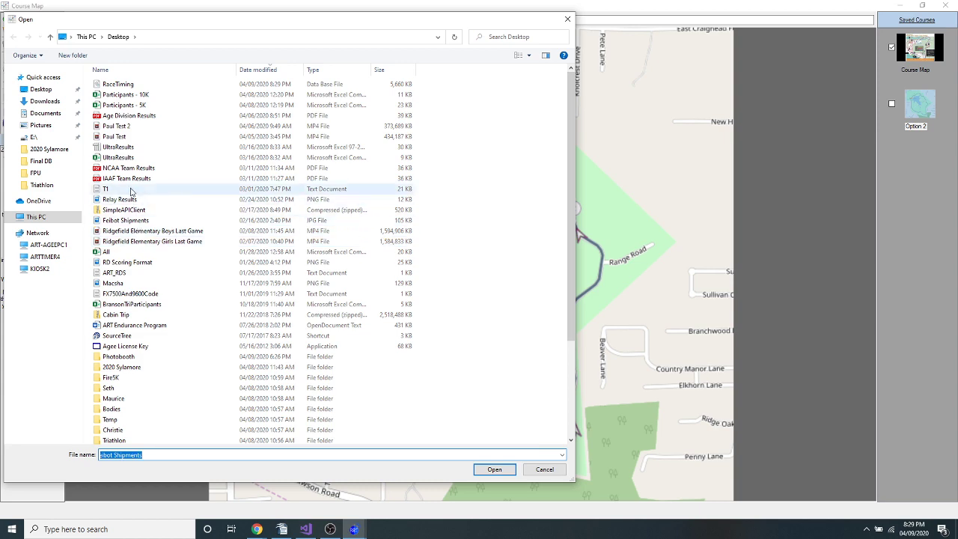
left_click(567, 19)
left_click(944, 6)
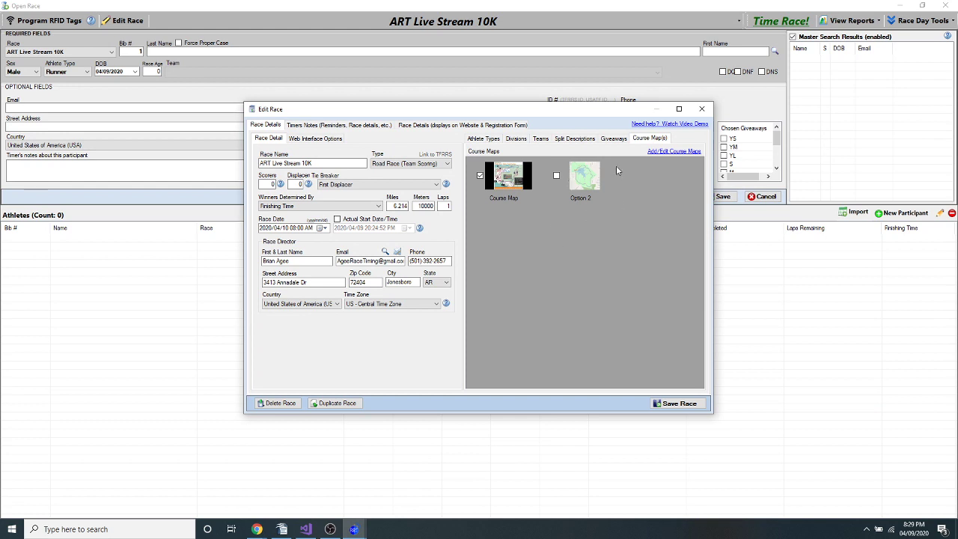
Review the 10K race's timer notes, the race details text for the website, and the web interface options.
left_click(352, 125)
left_click(453, 128)
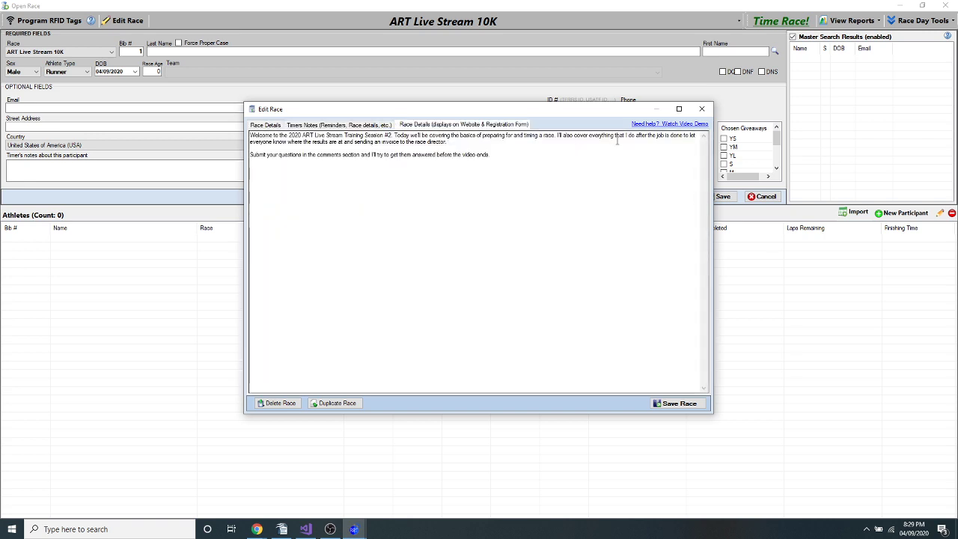
left_click(264, 125)
left_click(303, 141)
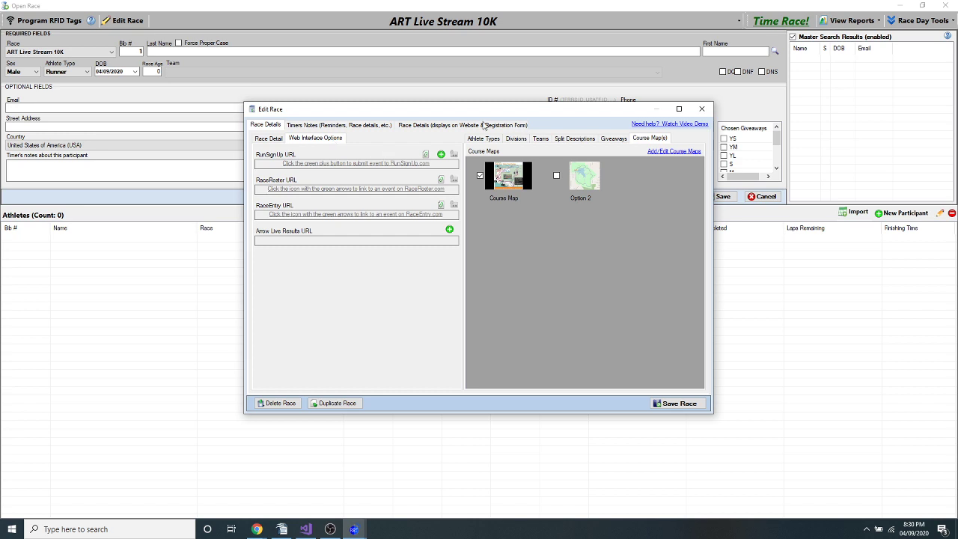
left_click_drag(522, 113, 526, 106)
Log in to RunSignUp despite the missing scorers and view the account's events available for linking to the 10K race.
left_click(430, 146)
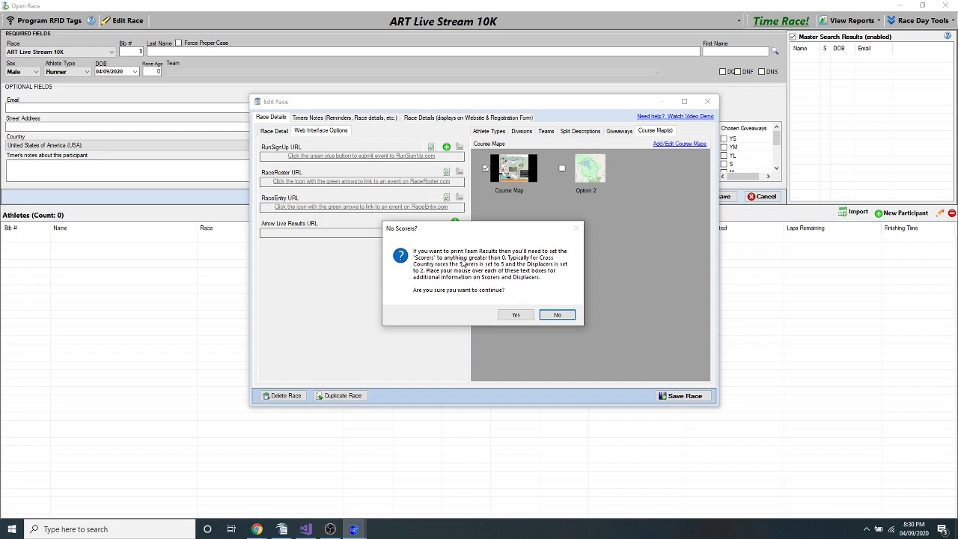
left_click(515, 315)
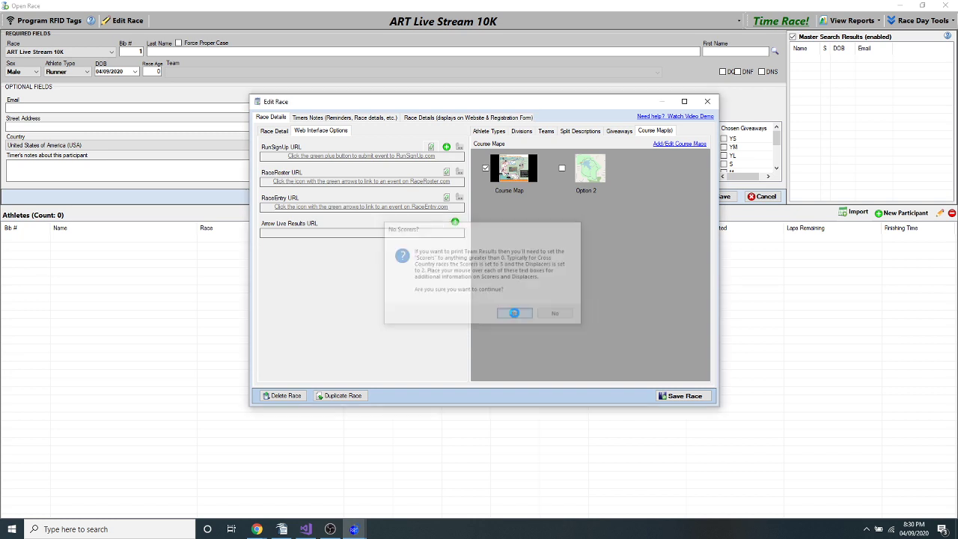
left_click(449, 292)
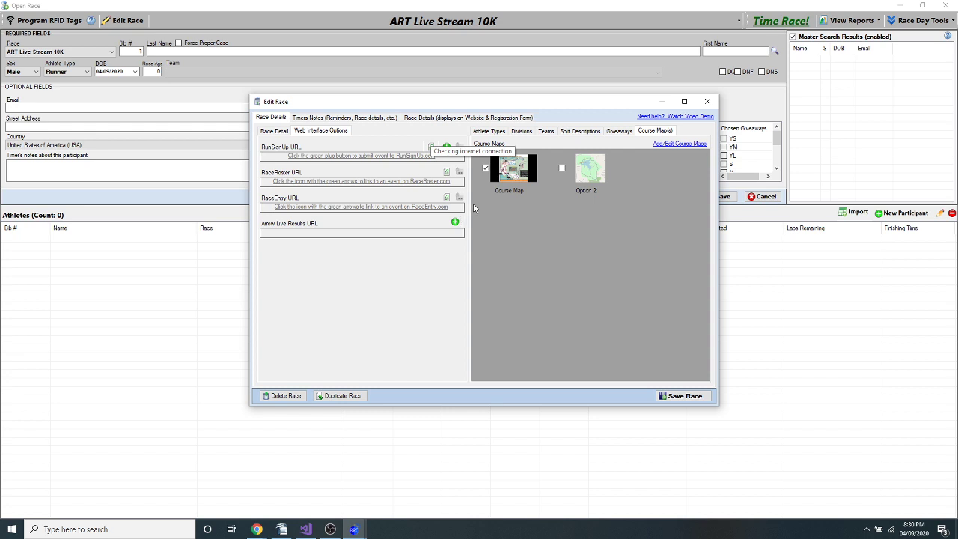
left_click(429, 149)
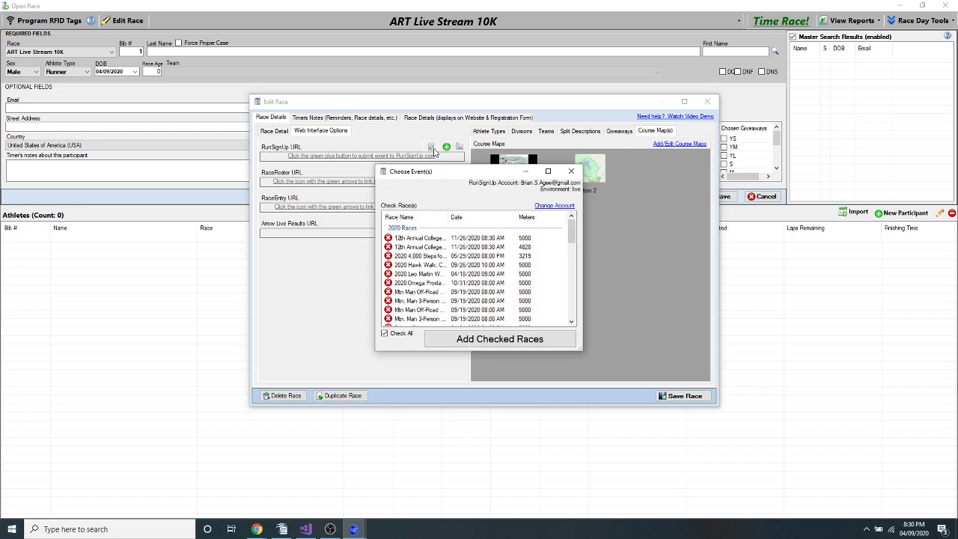
left_click(388, 284)
left_click(570, 172)
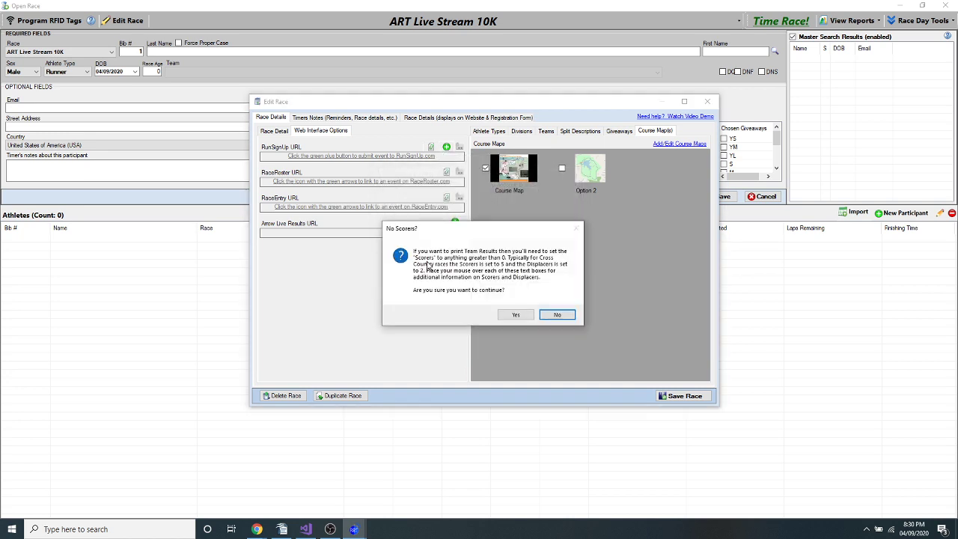
Decline to continue without scorers and change the 10K's race type to Road Race.
left_click(555, 314)
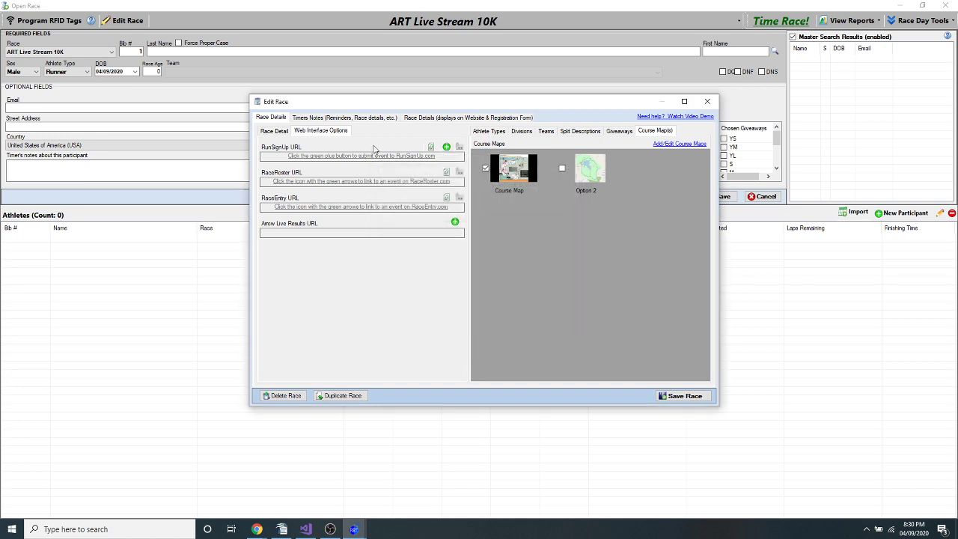
left_click(274, 131)
left_click(408, 156)
left_click(400, 167)
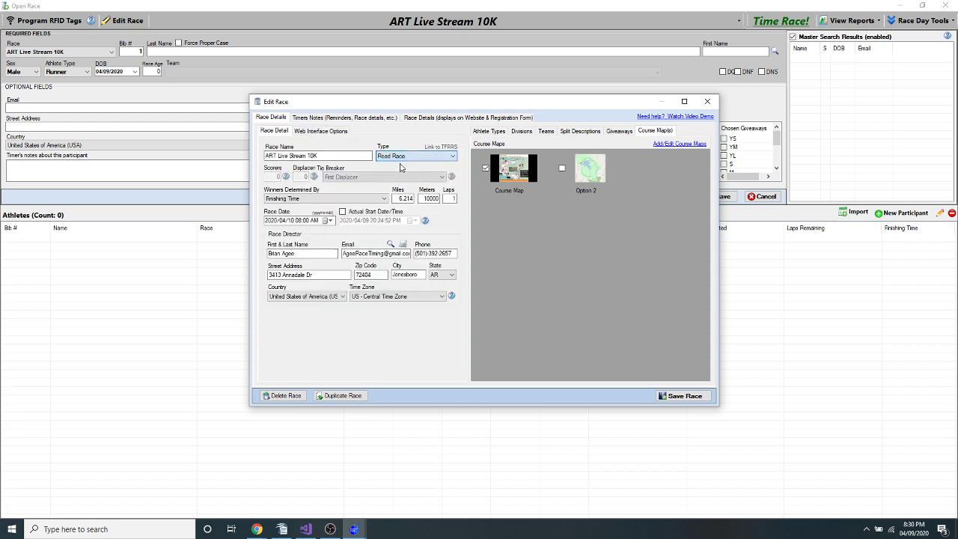
Try submitting the 10K to RunSignUp as an event separate from the 5K, with the URL name ARTLiveStream10K.
left_click(320, 131)
left_click(446, 147)
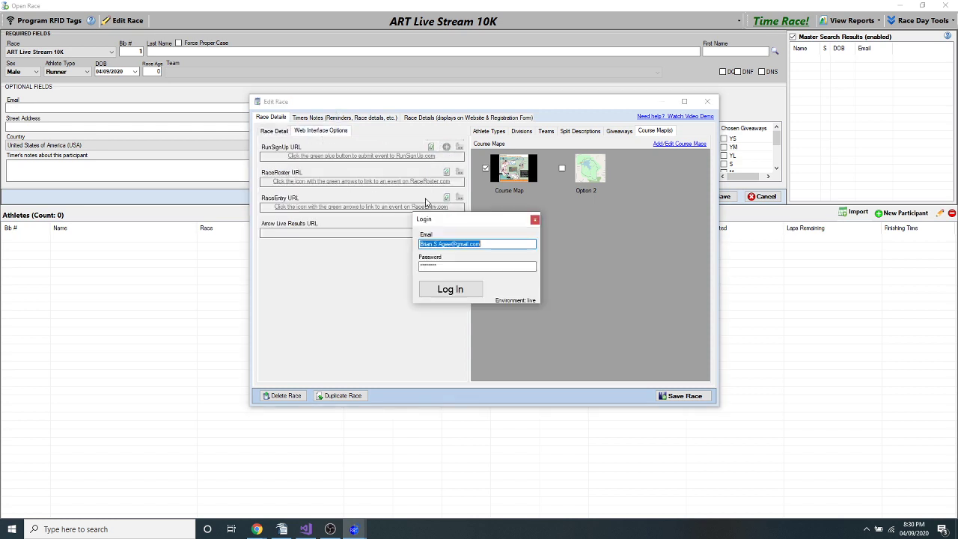
left_click(447, 290)
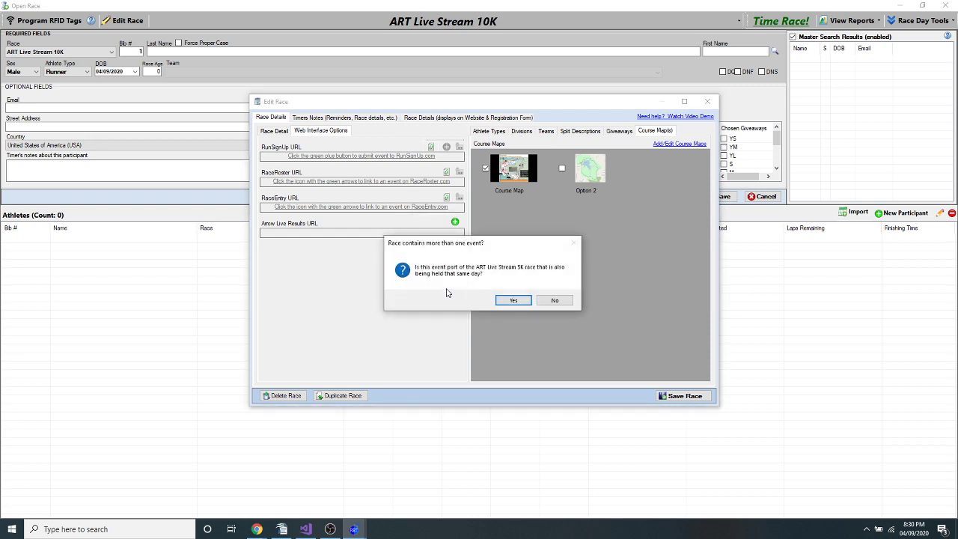
left_click_drag(501, 246, 522, 241)
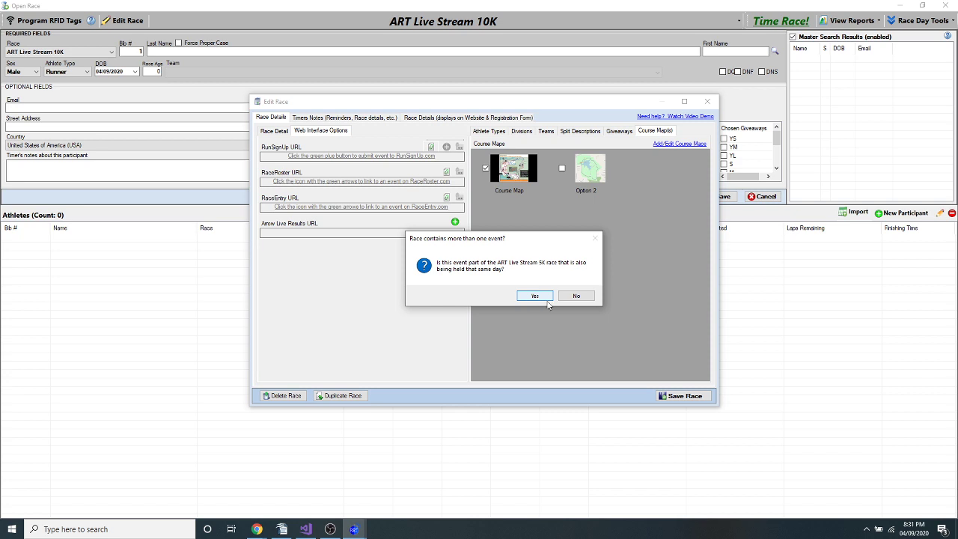
left_click(576, 297)
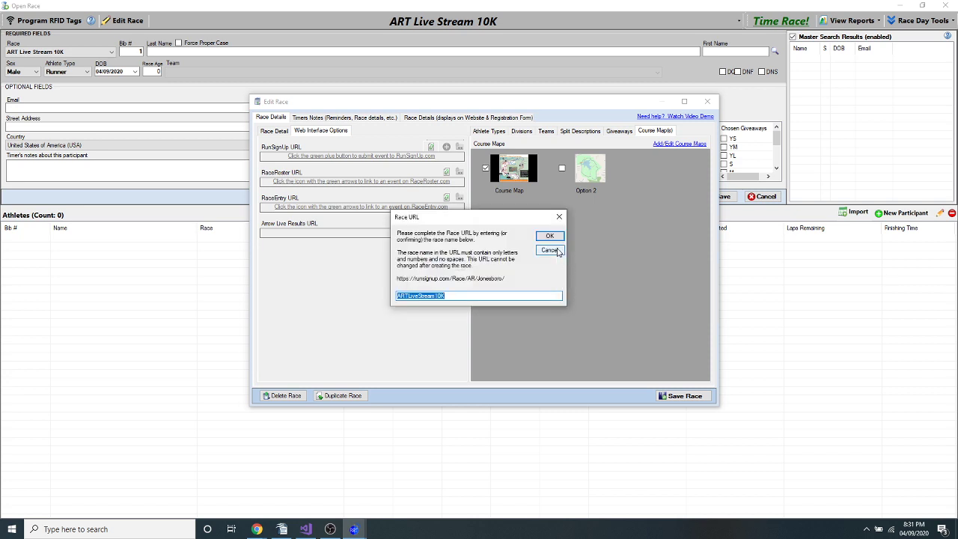
left_click(458, 297)
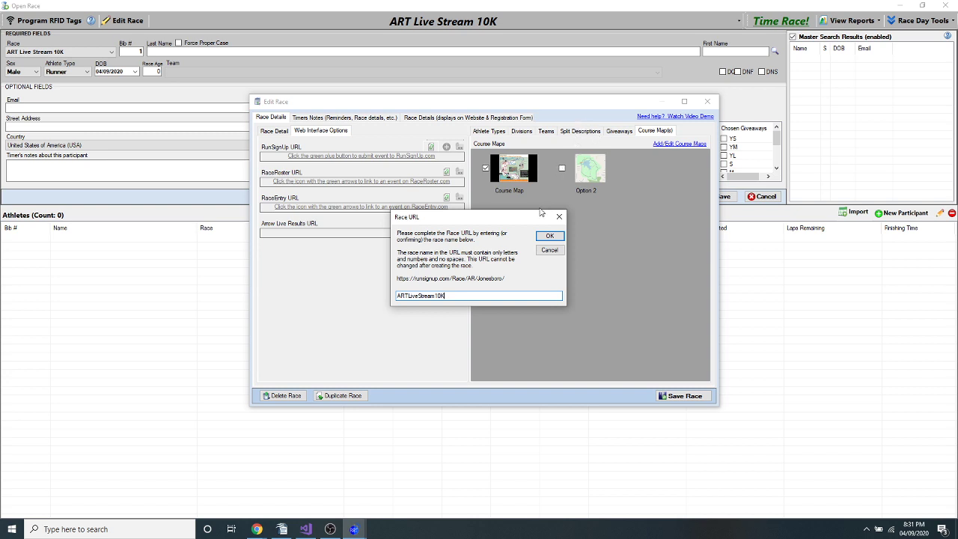
left_click(549, 252)
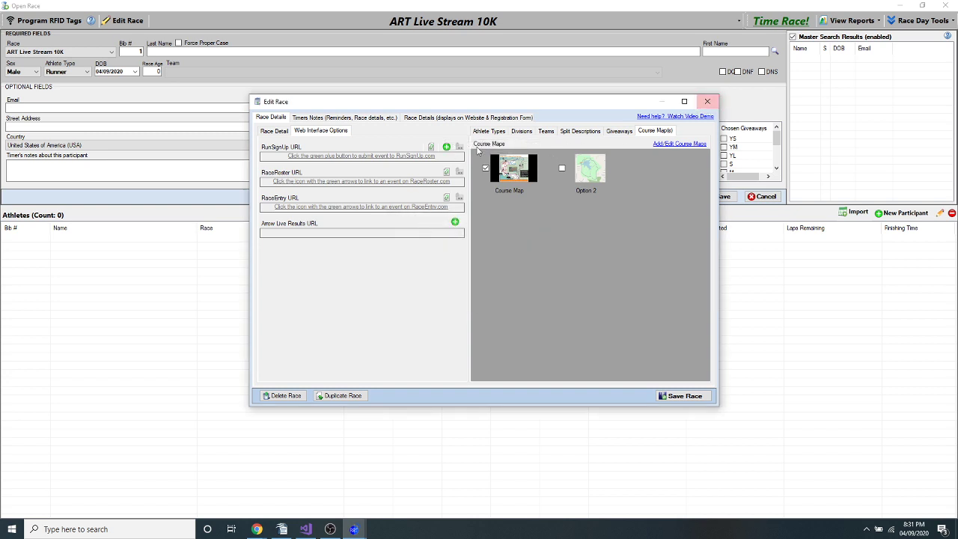
Submit the 10K to RunSignUp as part of the same-day ART Live Stream 5K race, and save the race.
left_click(446, 146)
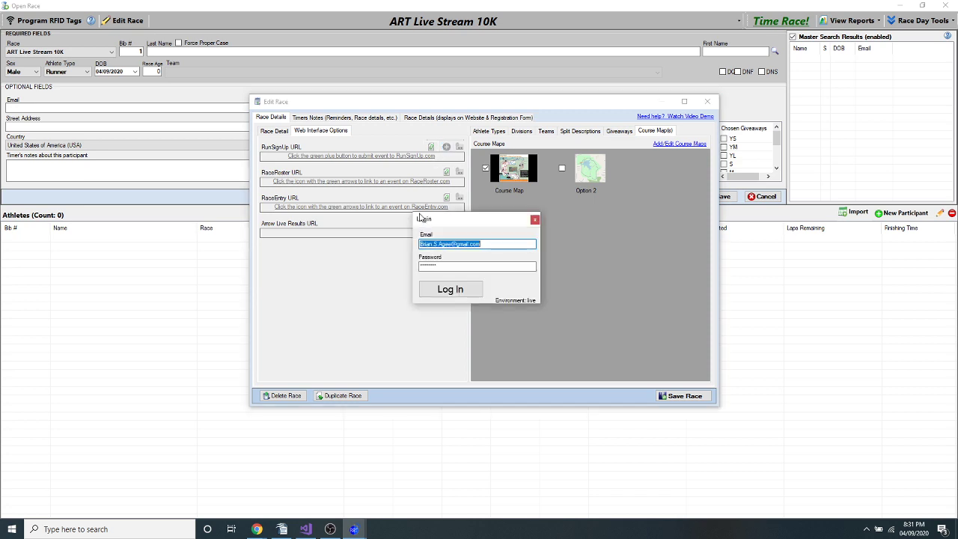
left_click(450, 289)
left_click(511, 300)
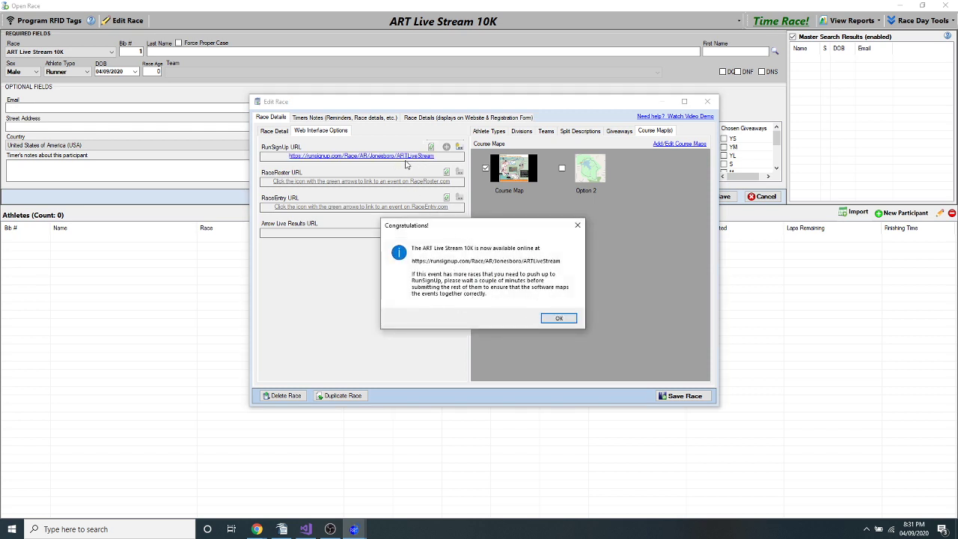
left_click(556, 319)
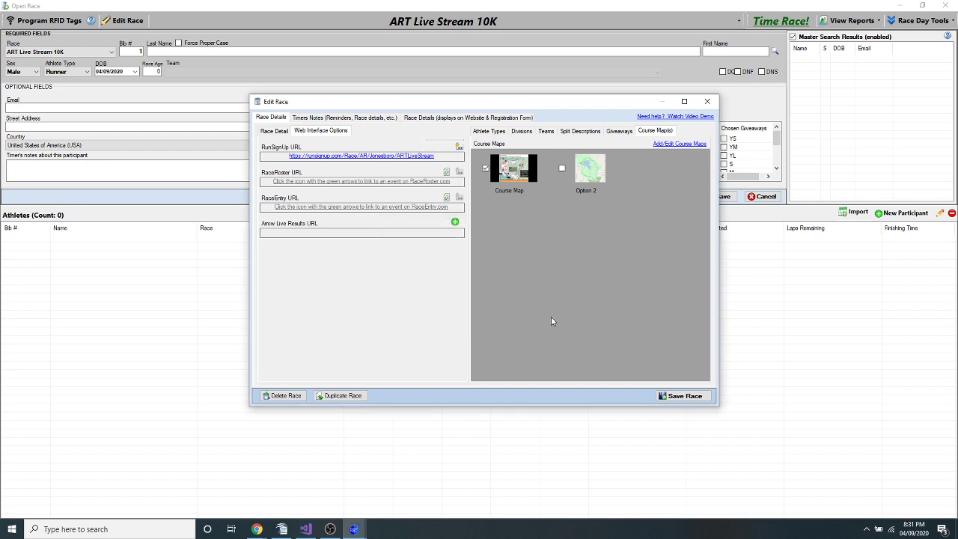
left_click(659, 395)
Switch to the ART Live Stream 5K race and check its race details.
left_click(489, 25)
left_click(222, 37)
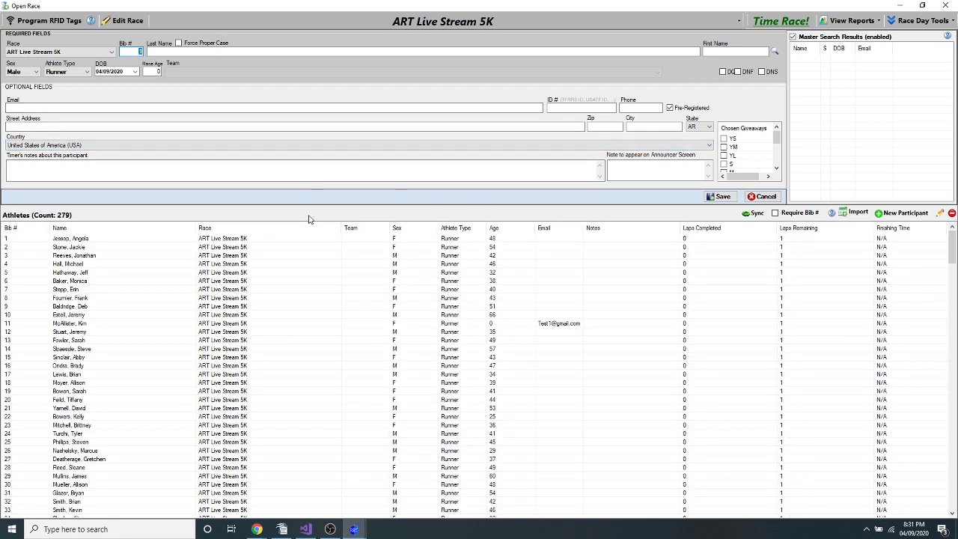
left_click(126, 21)
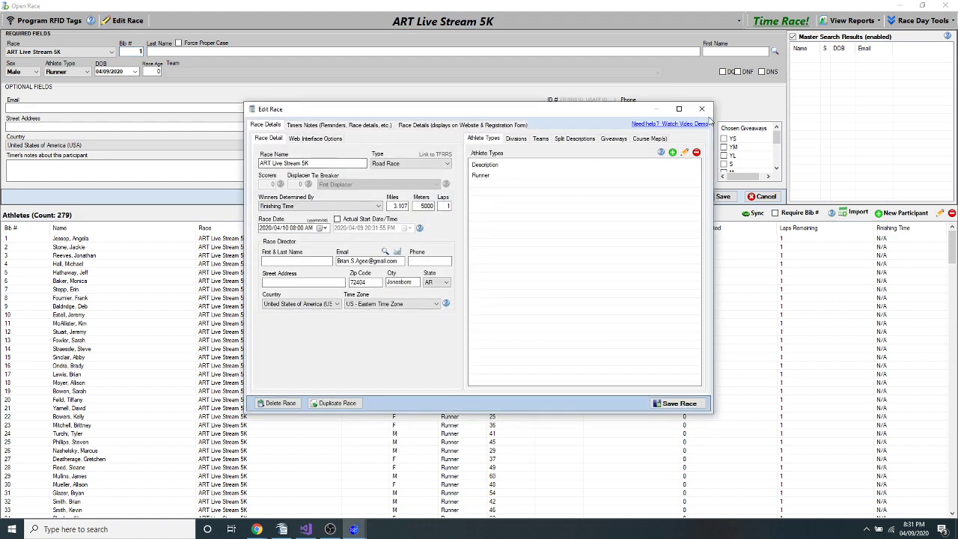
left_click(701, 108)
Delete all athletes from the ART Live Stream 5K race.
scroll(267, 274, "down", 20)
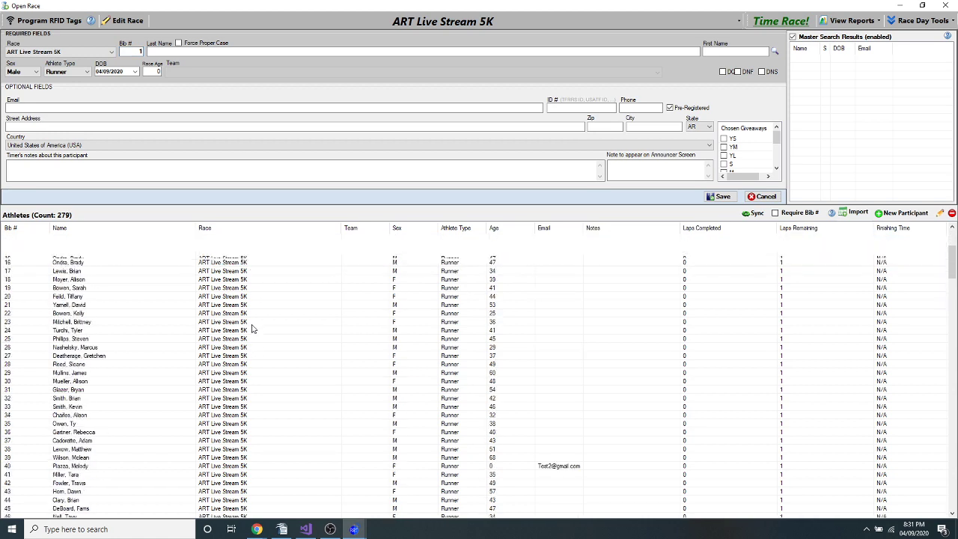
scroll(230, 442, "down", 20)
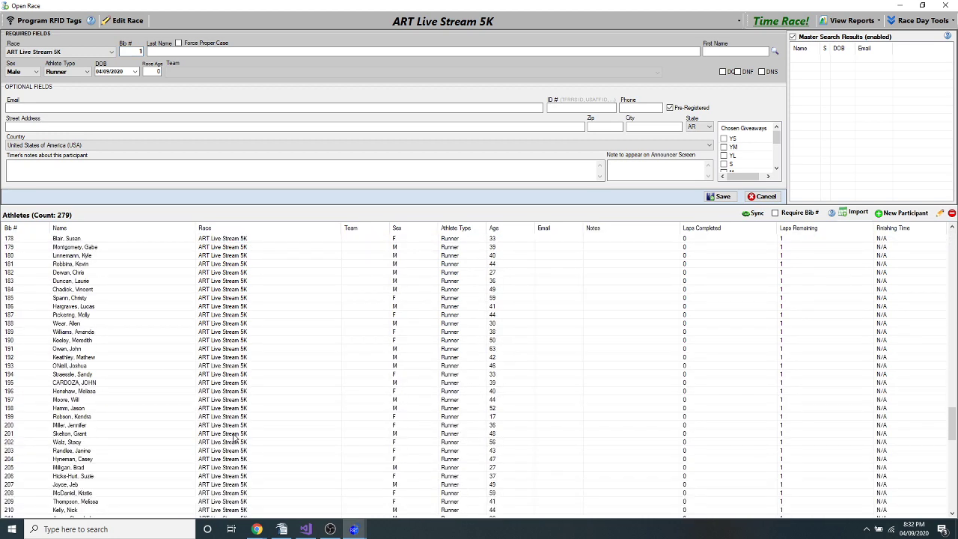
key("ctrl+a")
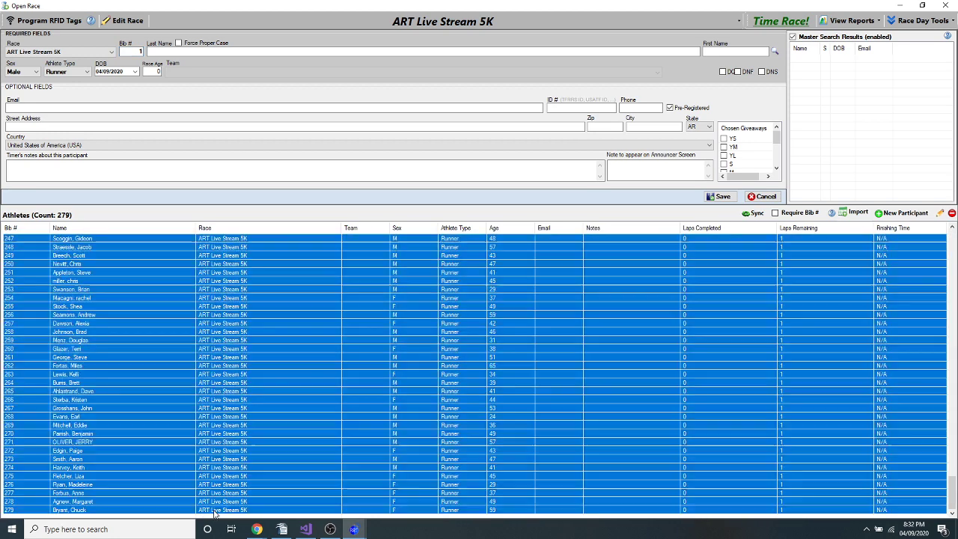
key("Delete")
left_click(486, 307)
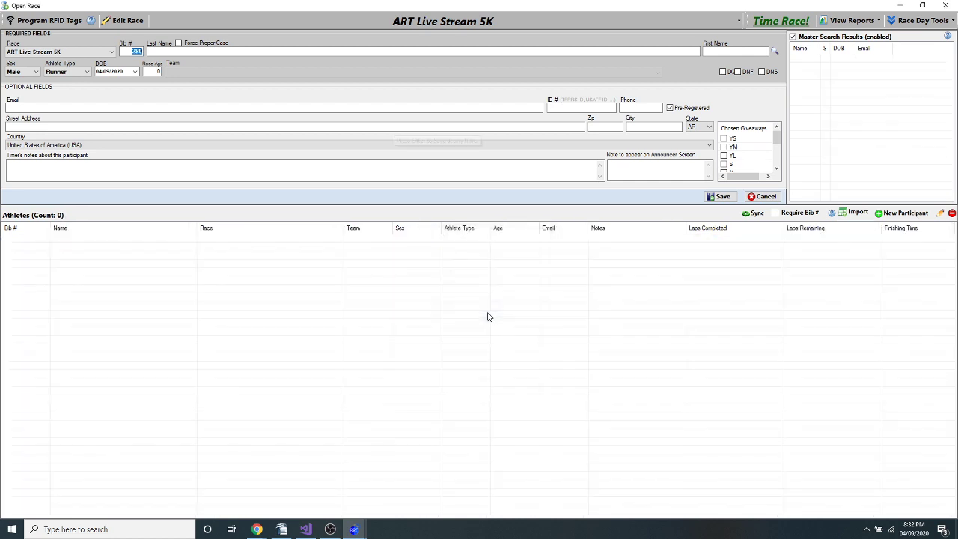
Switch to the ART Live Stream 10K race and load the delimited file Participants - 10K for import, treating its first row as column headers.
left_click(524, 22)
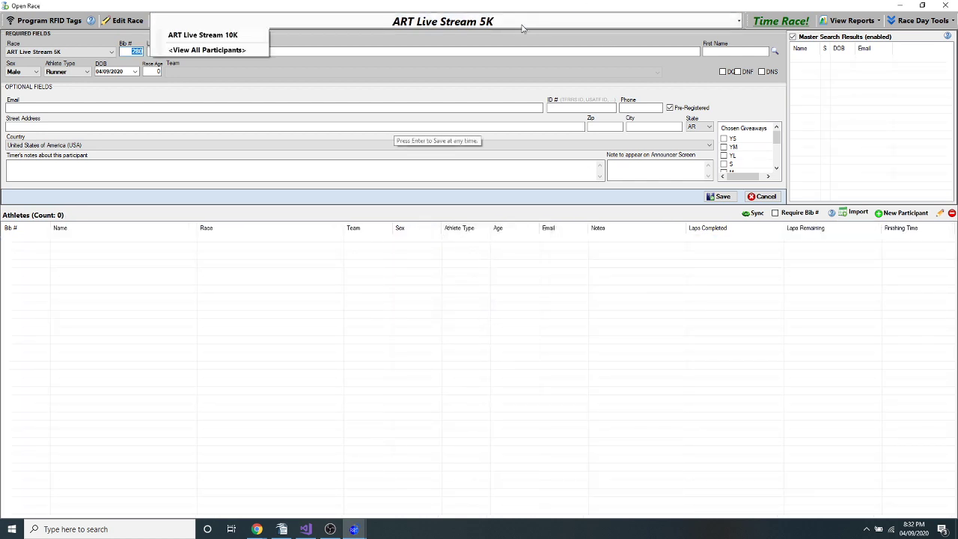
left_click(217, 36)
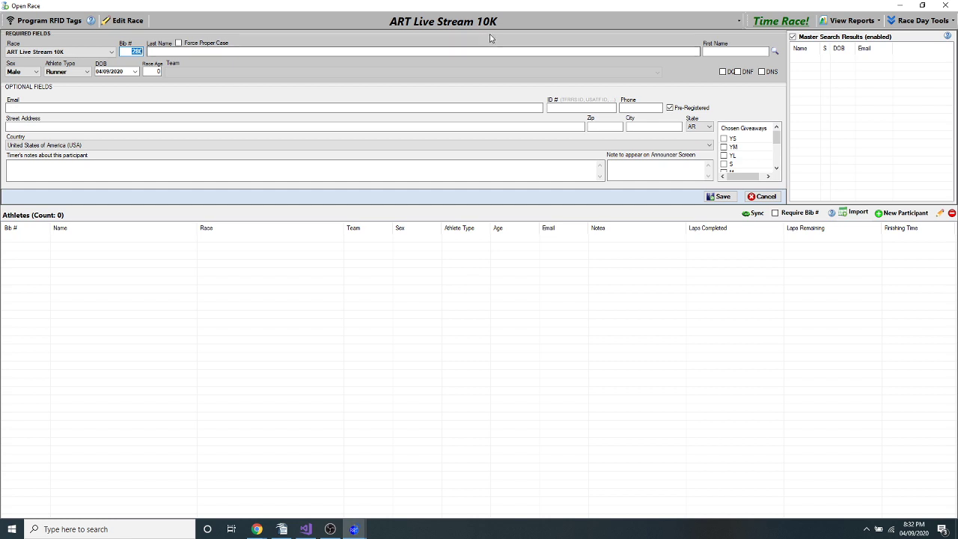
left_click(855, 213)
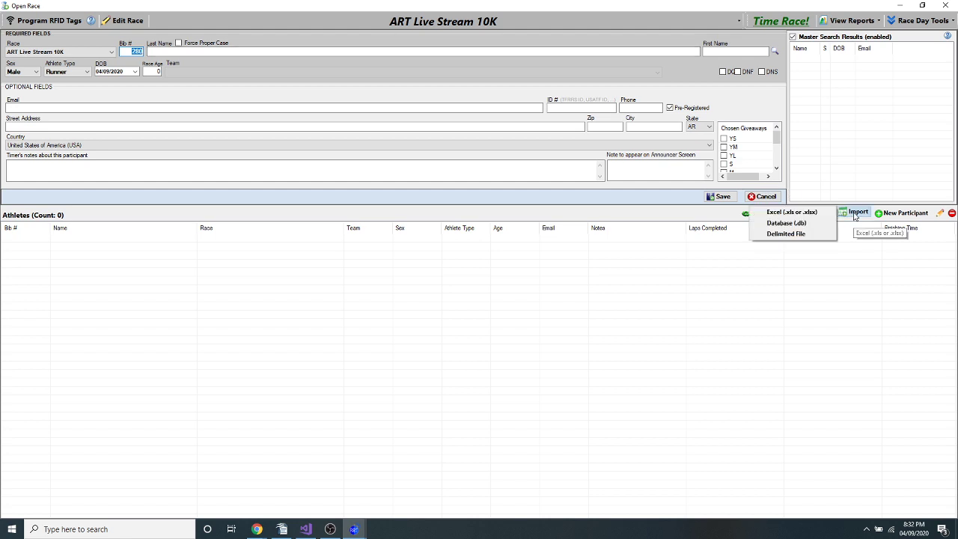
left_click(802, 234)
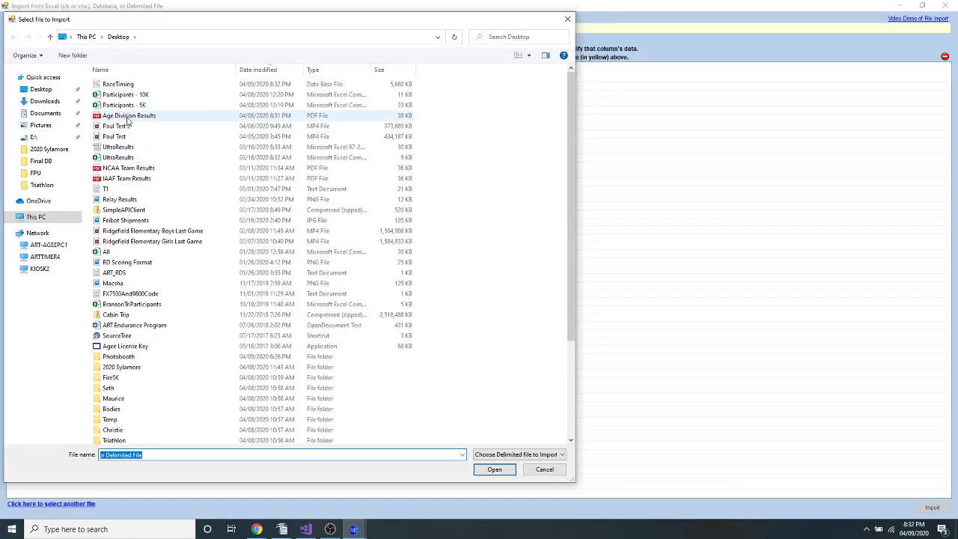
left_click(141, 97)
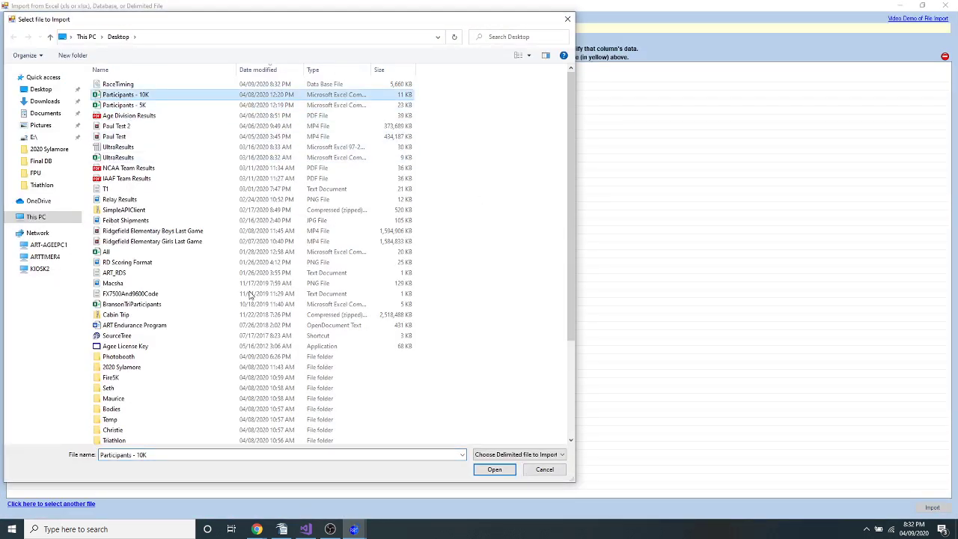
left_click(515, 469)
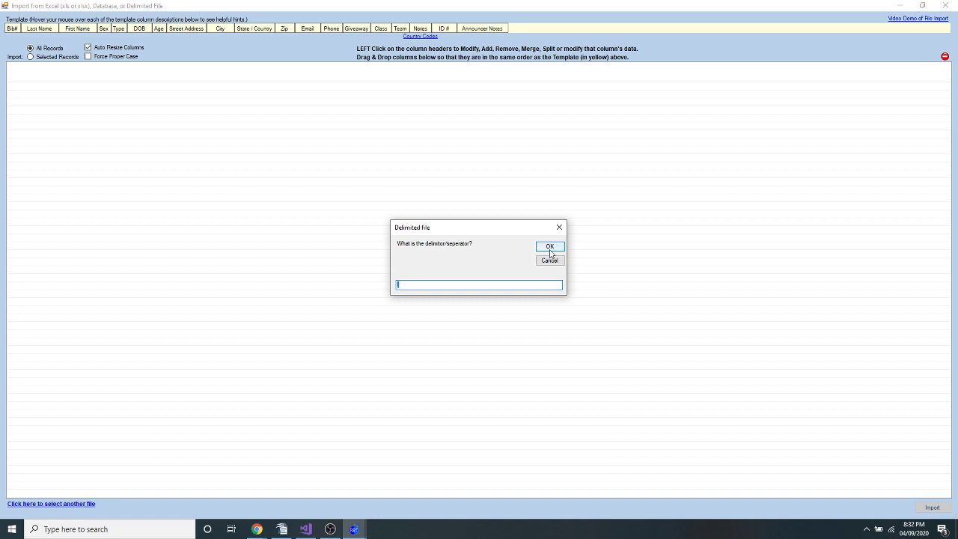
left_click_drag(522, 232, 536, 207)
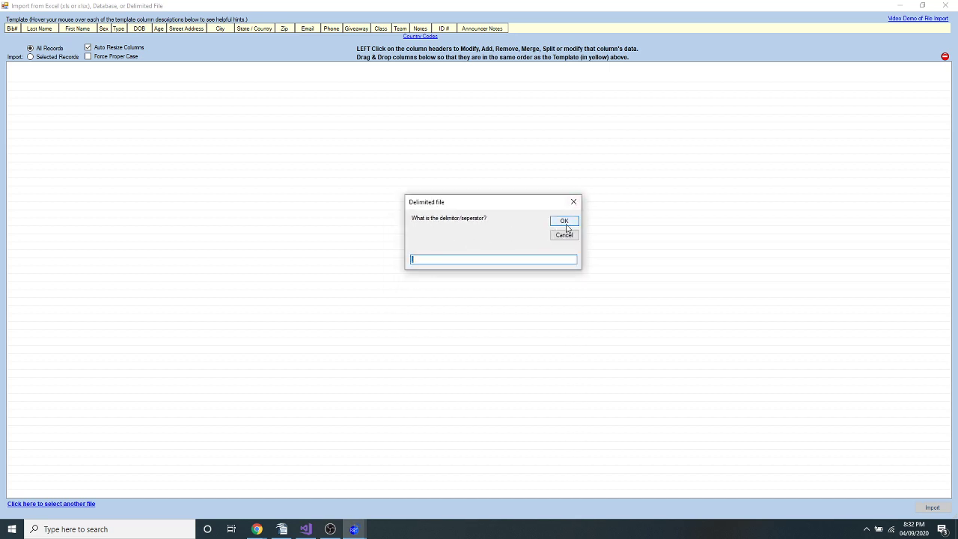
left_click(567, 226)
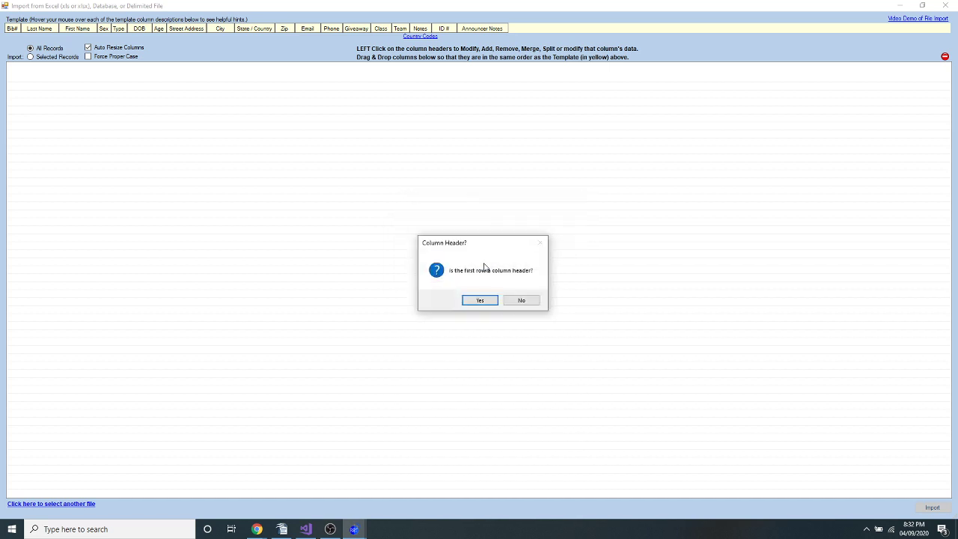
left_click(472, 302)
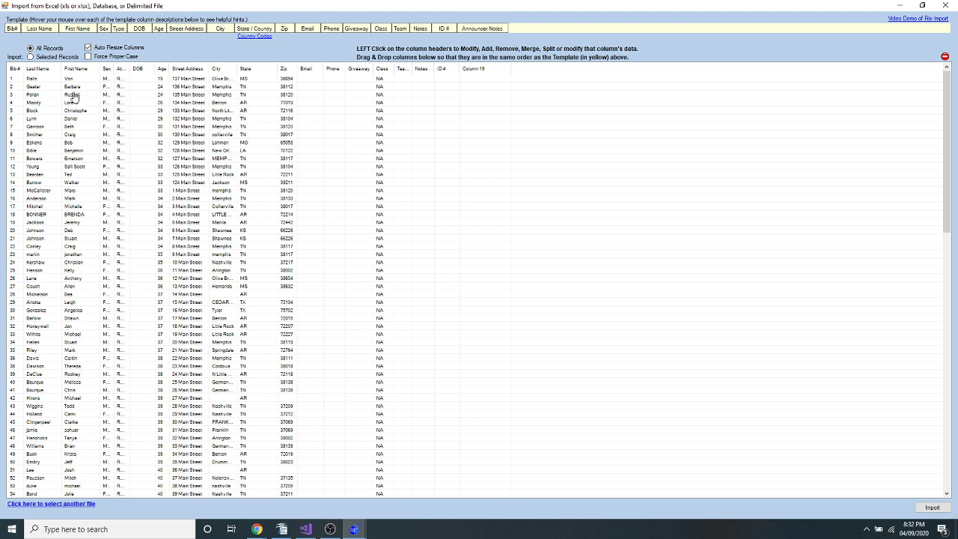
Remove the bib number column from the 10K import data.
left_click(15, 71)
left_click(56, 223)
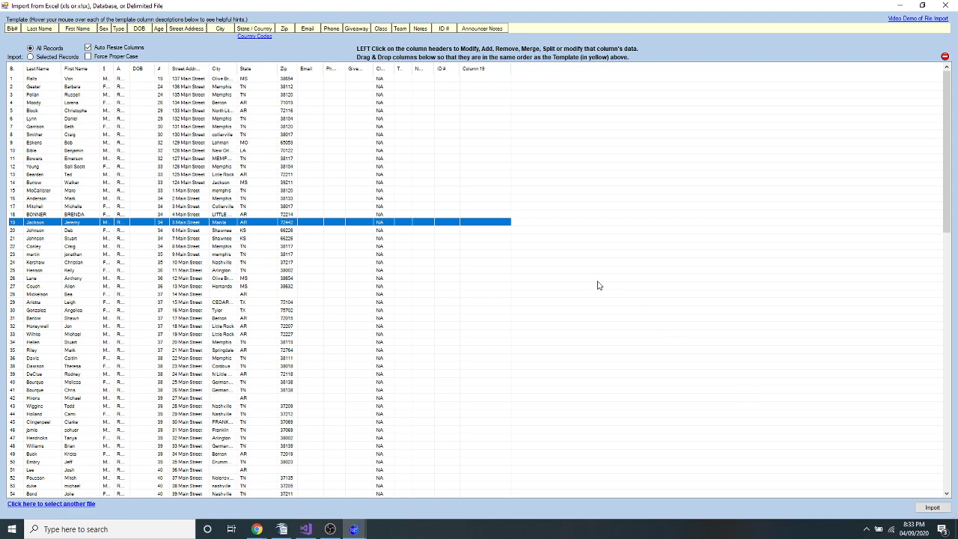
left_click(14, 77)
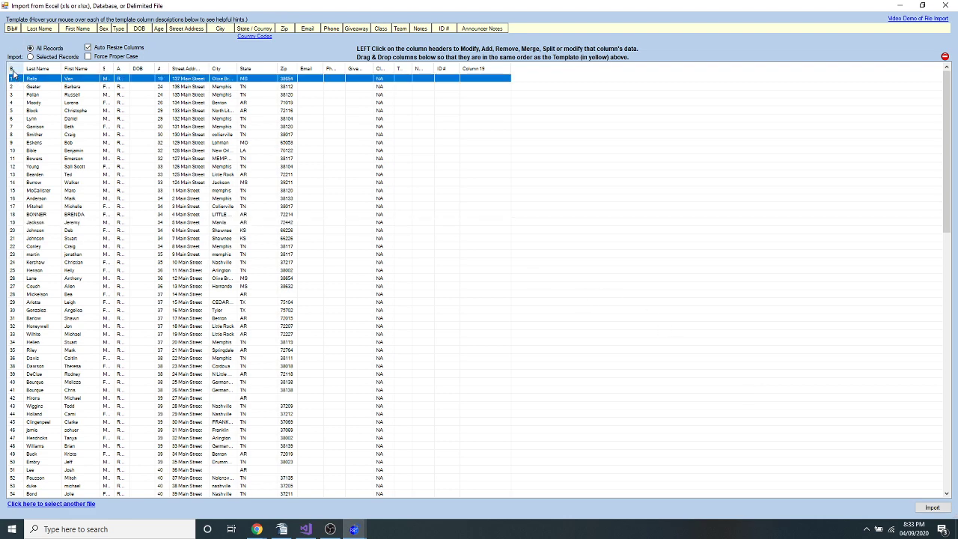
left_click(13, 70)
left_click(45, 117)
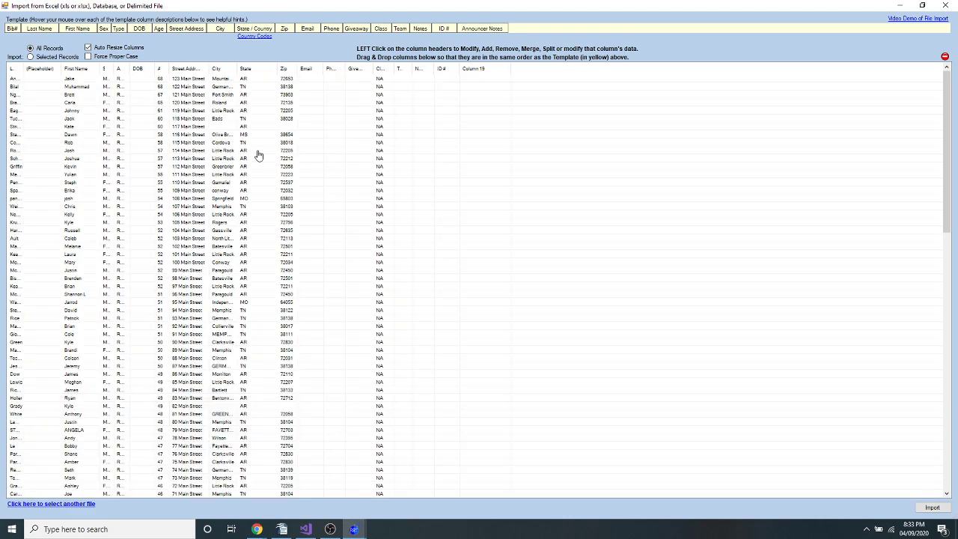
Move the empty Column 19 to the bib number position and the placeholder column to the end, keeping automatic column resizing on.
left_click_drag(473, 68, 12, 78)
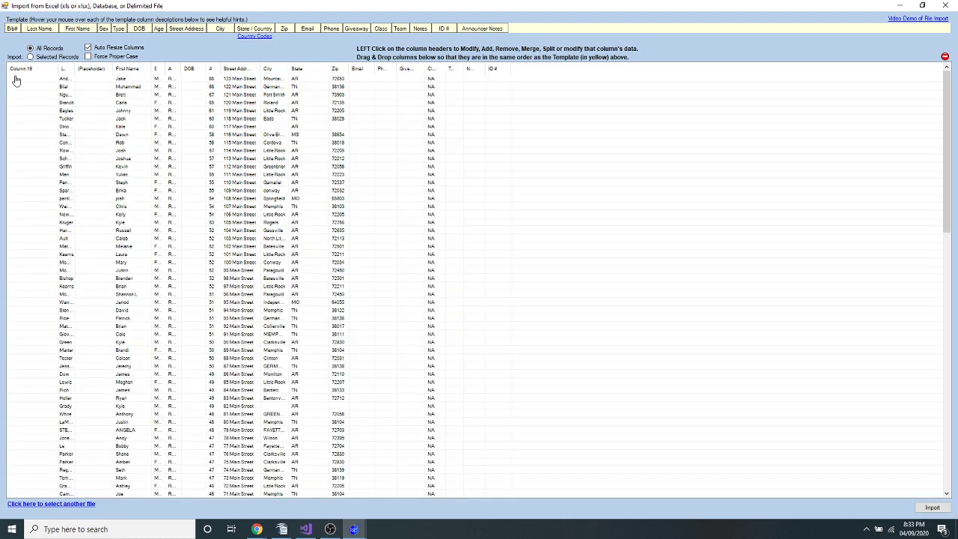
left_click(95, 50)
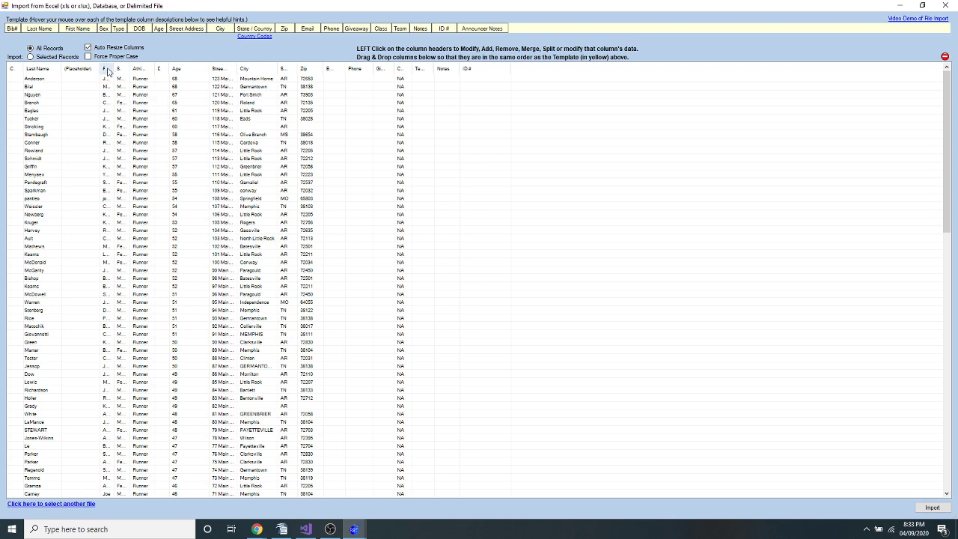
left_click_drag(107, 68, 516, 69)
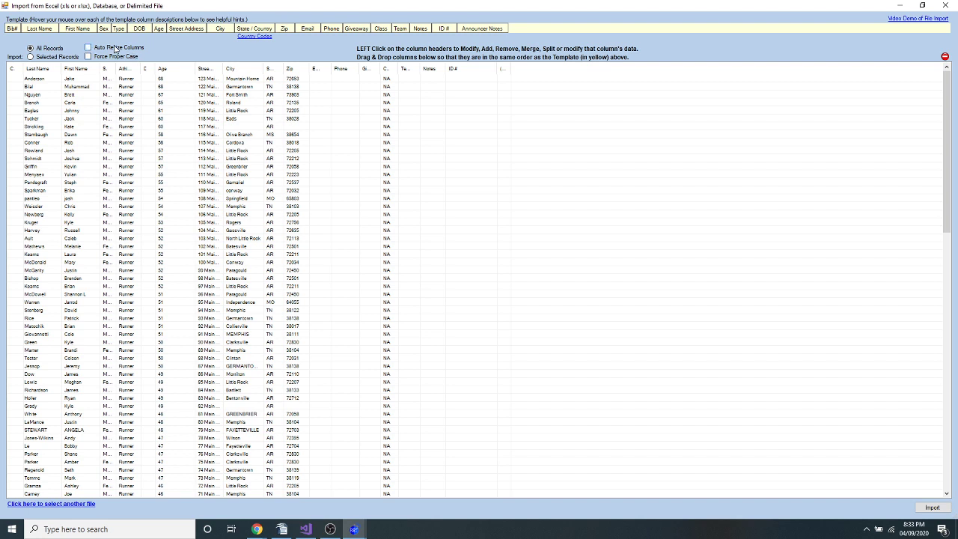
left_click(115, 48)
left_click(158, 48)
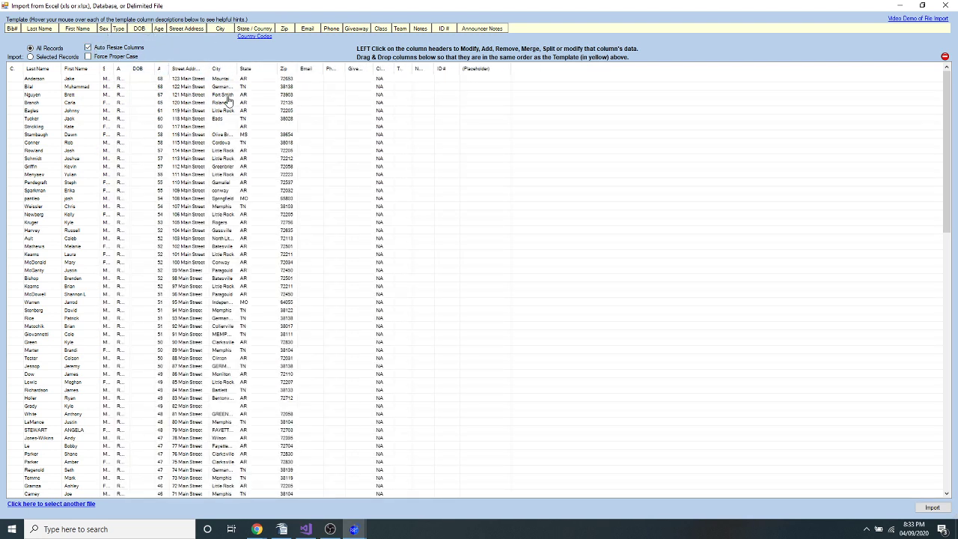
Import all 10K records with bib numbers starting at 300, and close the import window.
left_click(932, 509)
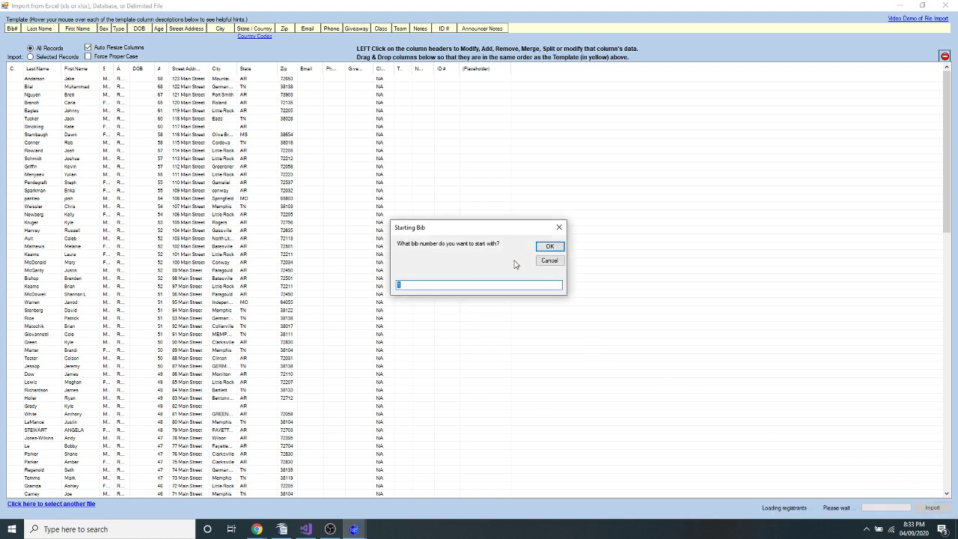
key("Return")
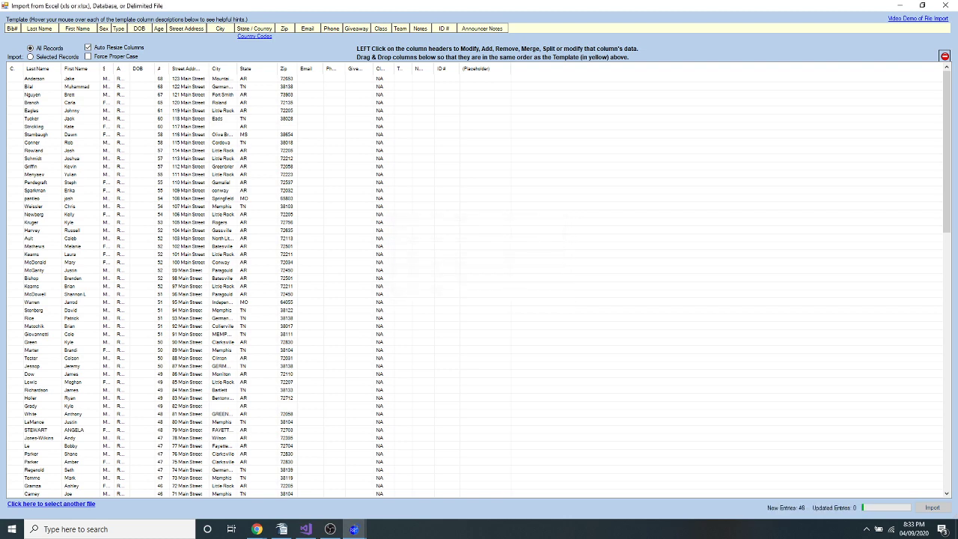
left_click(944, 5)
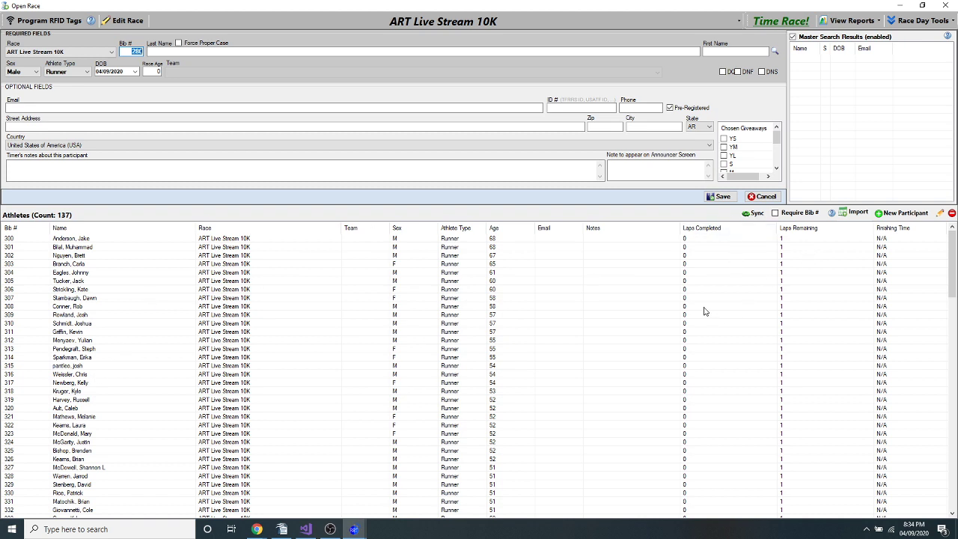
Sync the 10K athletes and update the website's participant list for the ART Live Stream 10K.
left_click(750, 214)
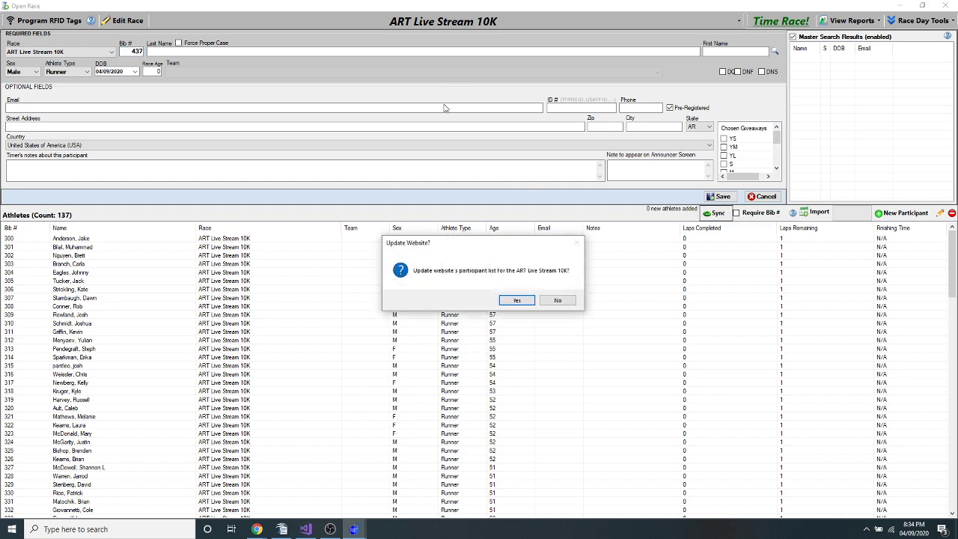
left_click_drag(475, 246, 338, 244)
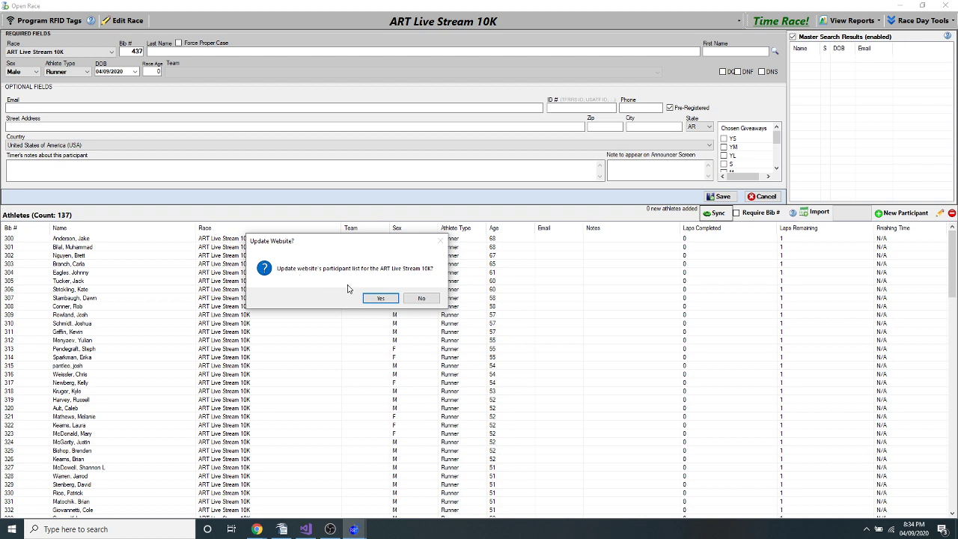
left_click(376, 298)
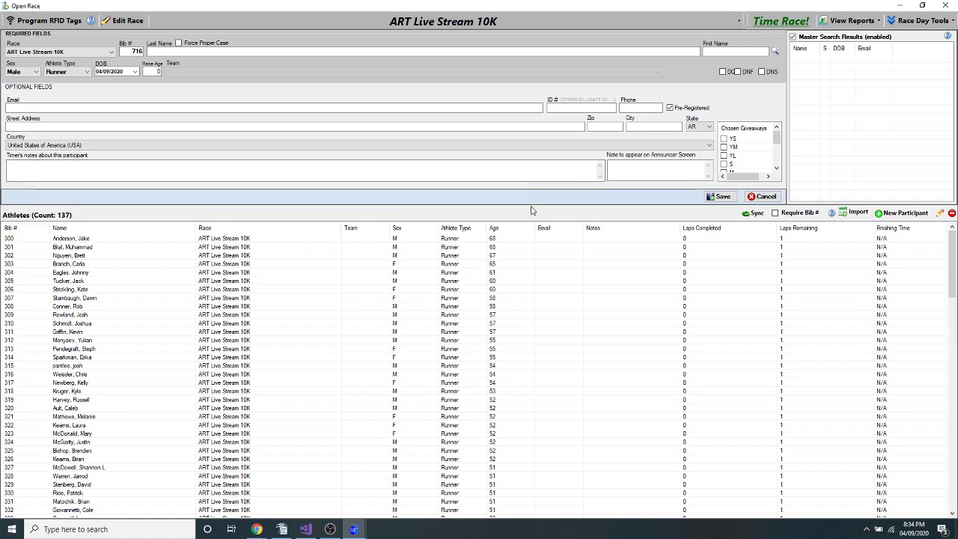
Delete all athletes from the ART Live Stream 10K race.
left_click(277, 238)
scroll(254, 329, "down", 20)
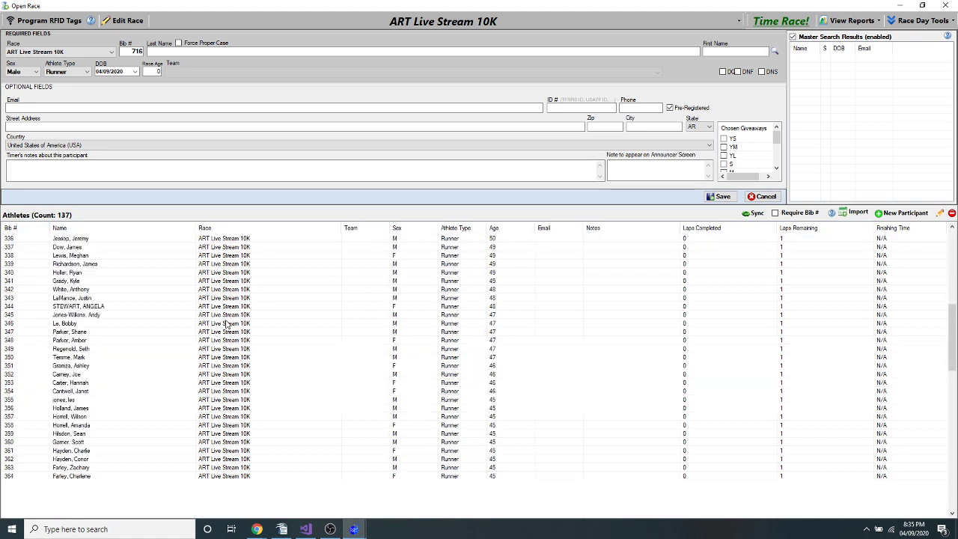
left_click(227, 510, "shift")
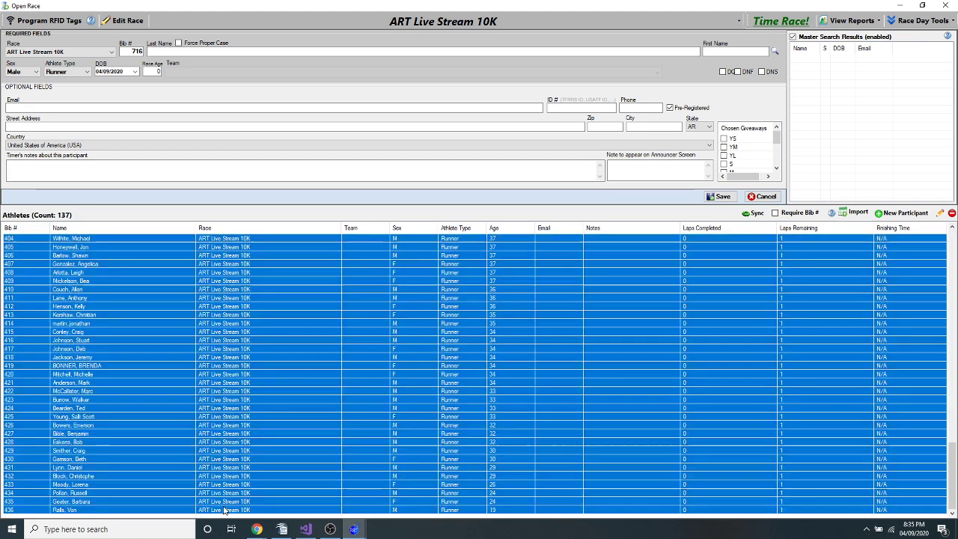
key("Delete")
left_click(482, 309)
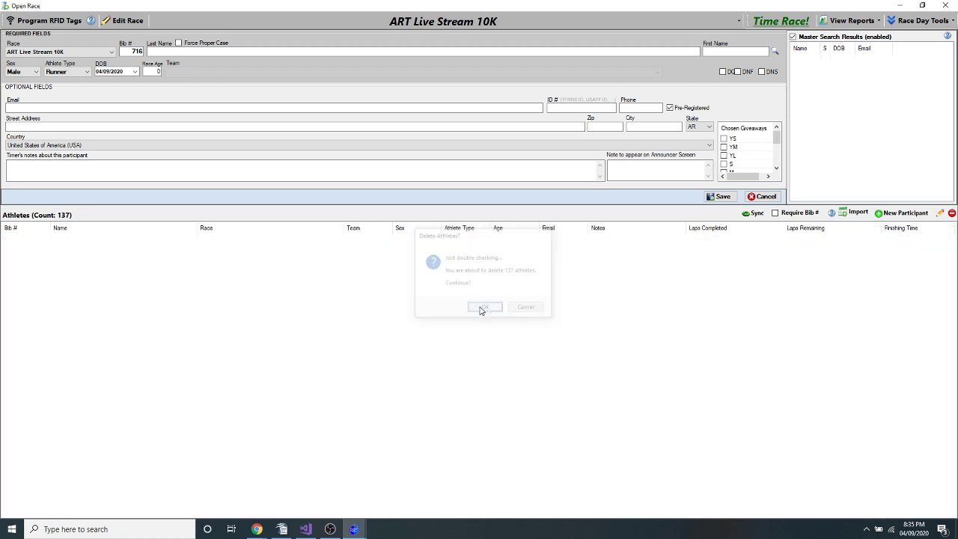
Switch to Chrome and open the RunSignUp website in a new tab.
mouse_move(256, 529)
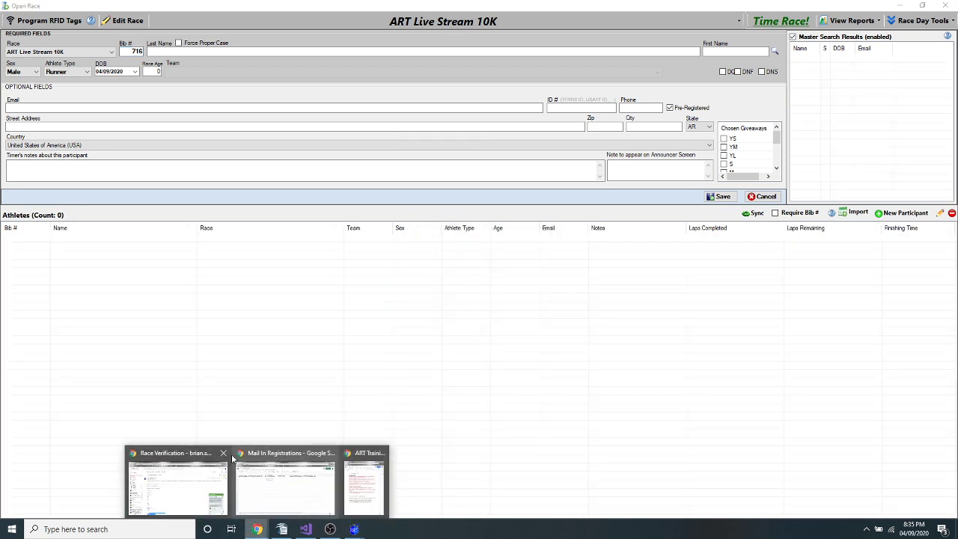
left_click(176, 482)
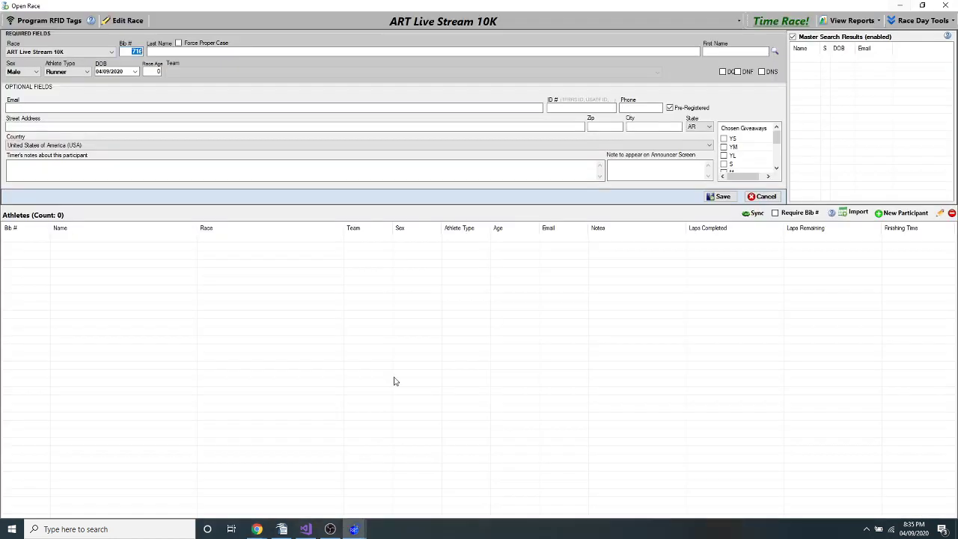
left_click(900, 8)
mouse_move(257, 528)
left_click(282, 454)
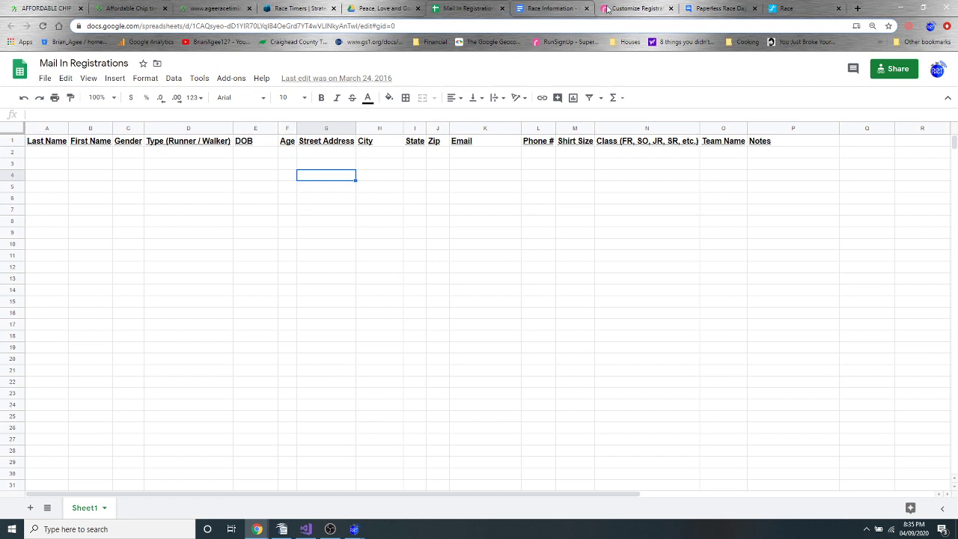
left_click(720, 9)
left_click(788, 8)
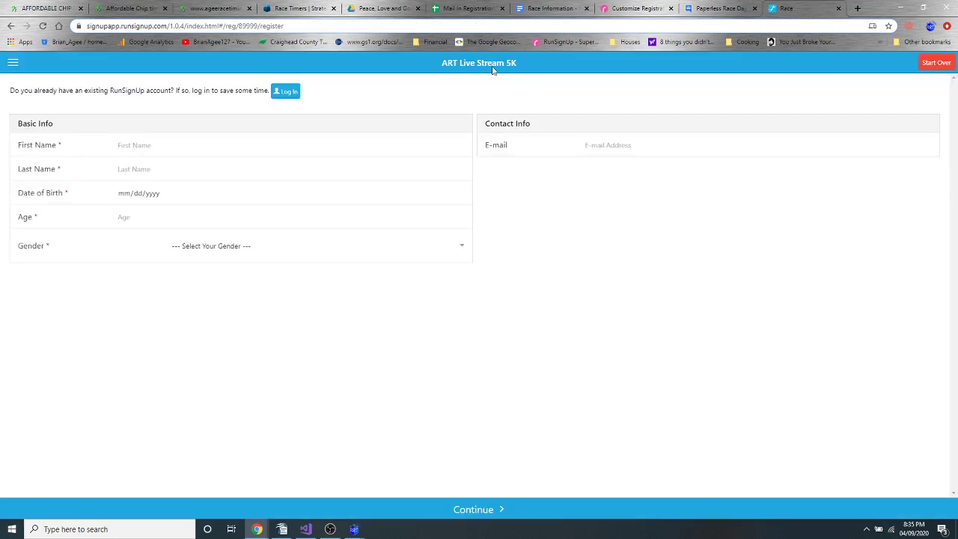
left_click(857, 9)
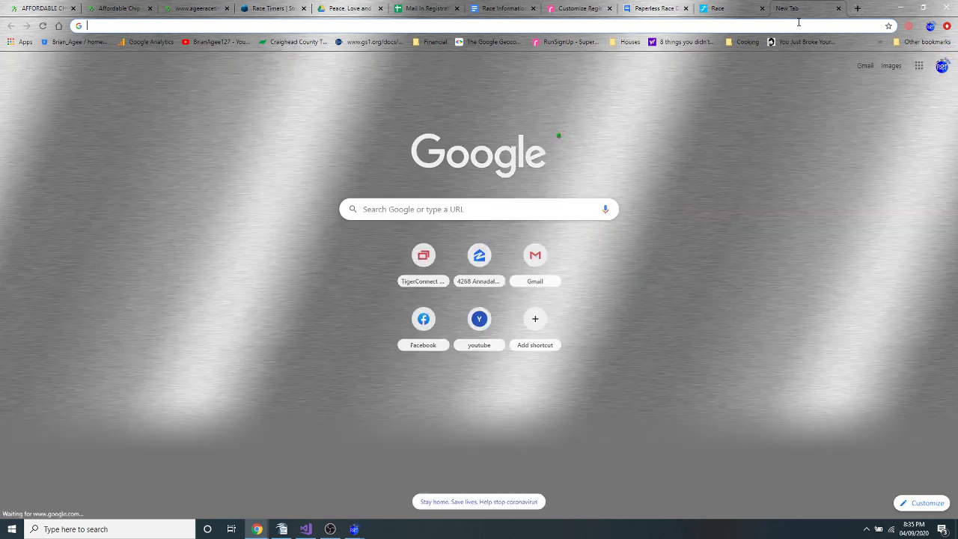
type("ru")
key("Return")
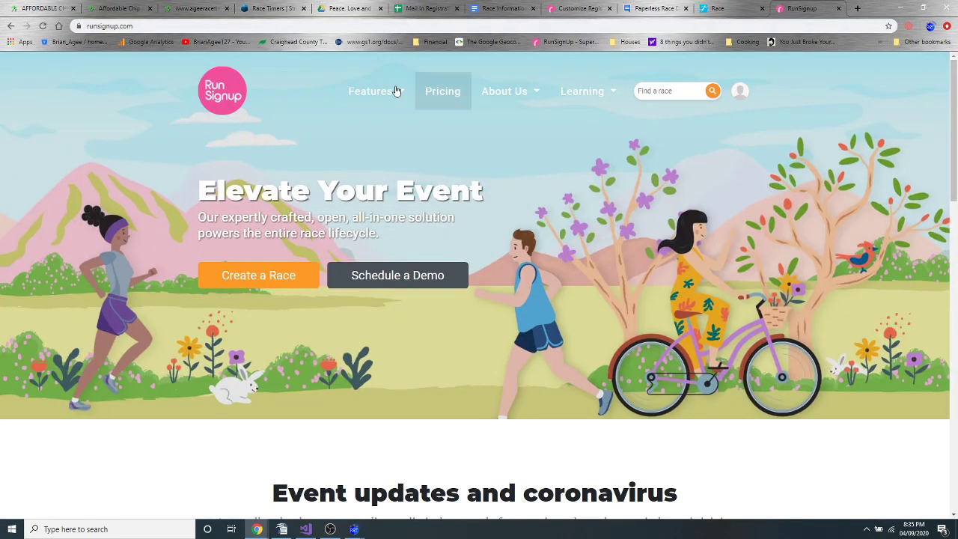
Open the ART Live Stream 10K dashboard from My Races and expand its Race options.
left_click(739, 90)
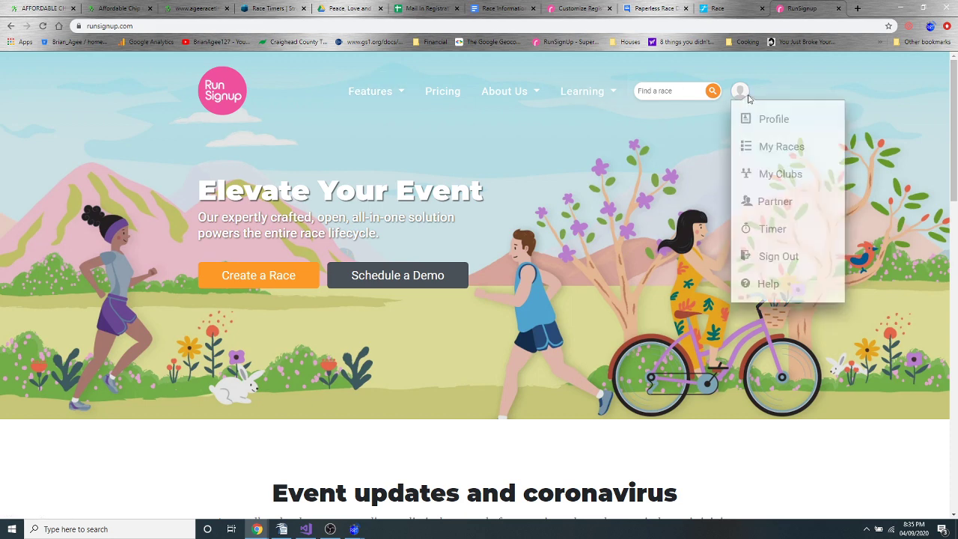
left_click(781, 147)
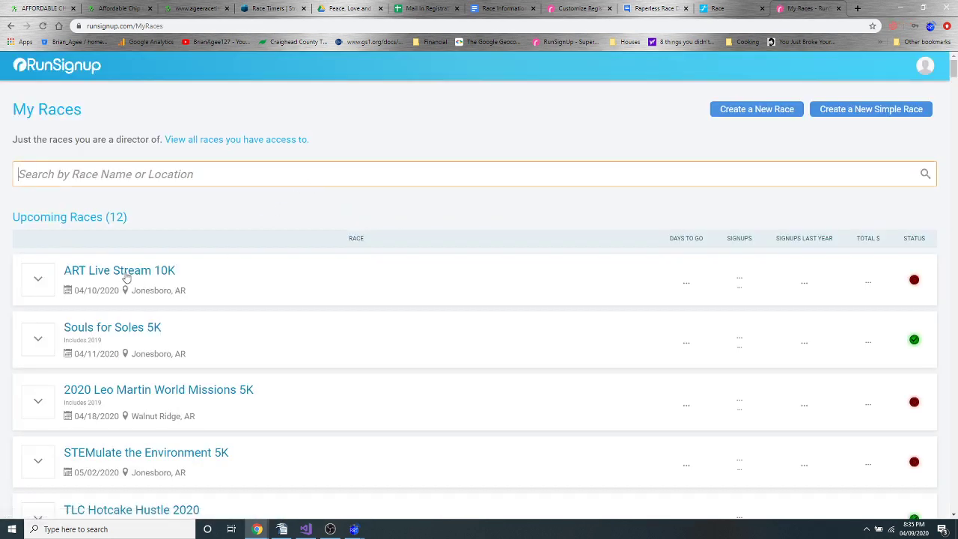
left_click(120, 272)
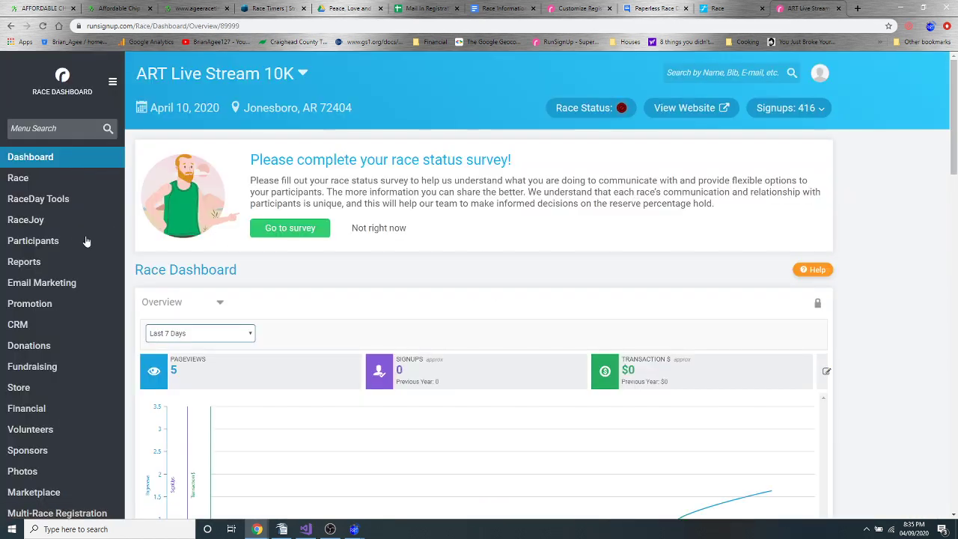
left_click(30, 180)
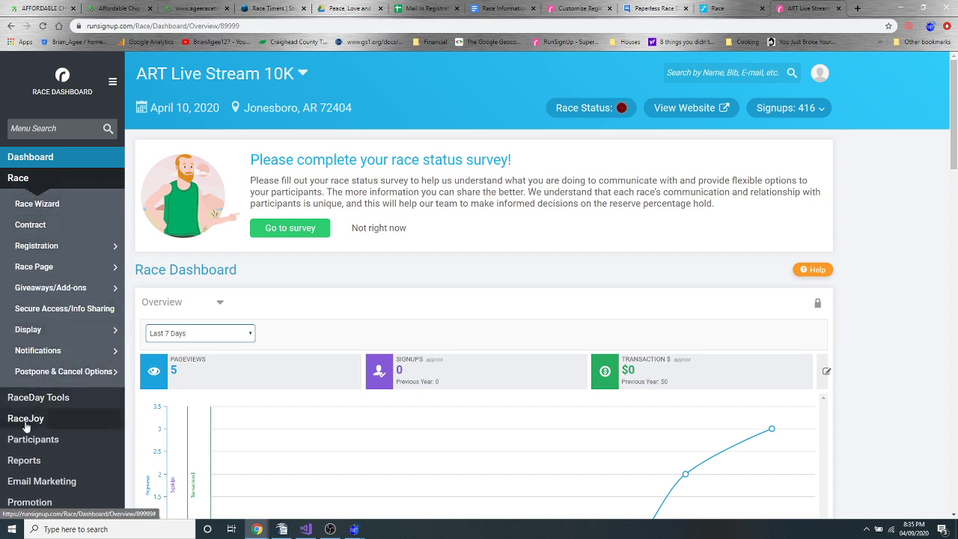
Clear the assigned bib and chip numbers for the individual event ART Live Stream 10K.
left_click(34, 399)
mouse_move(41, 425)
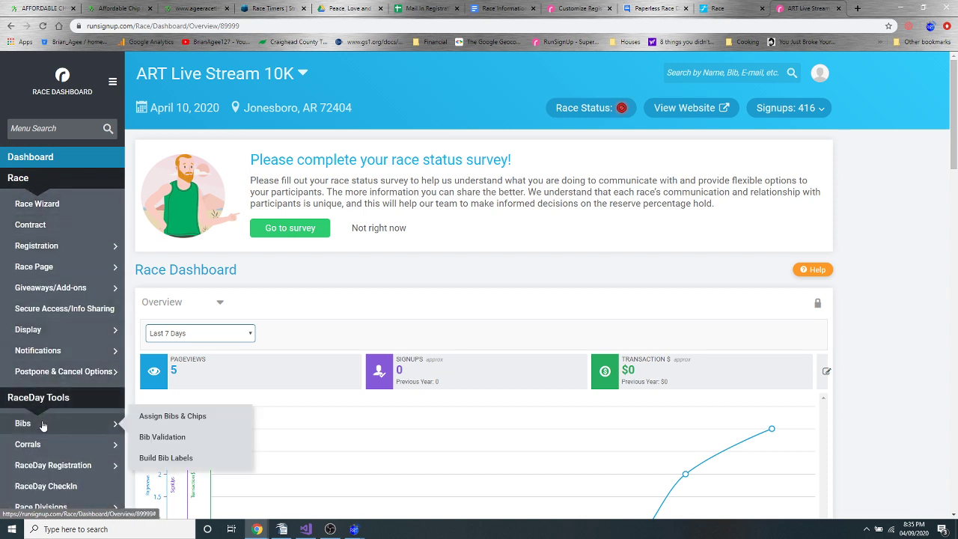
left_click(176, 417)
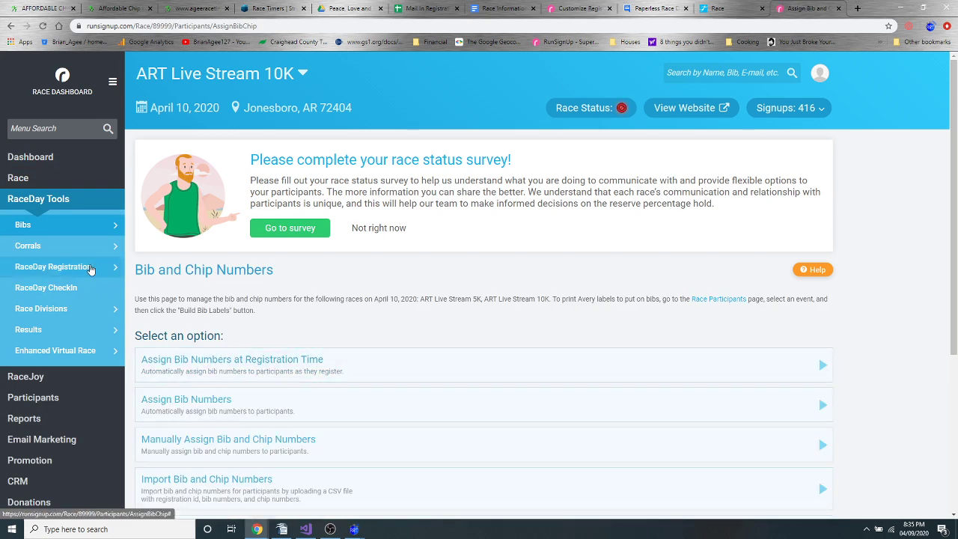
scroll(268, 247, "down", 3)
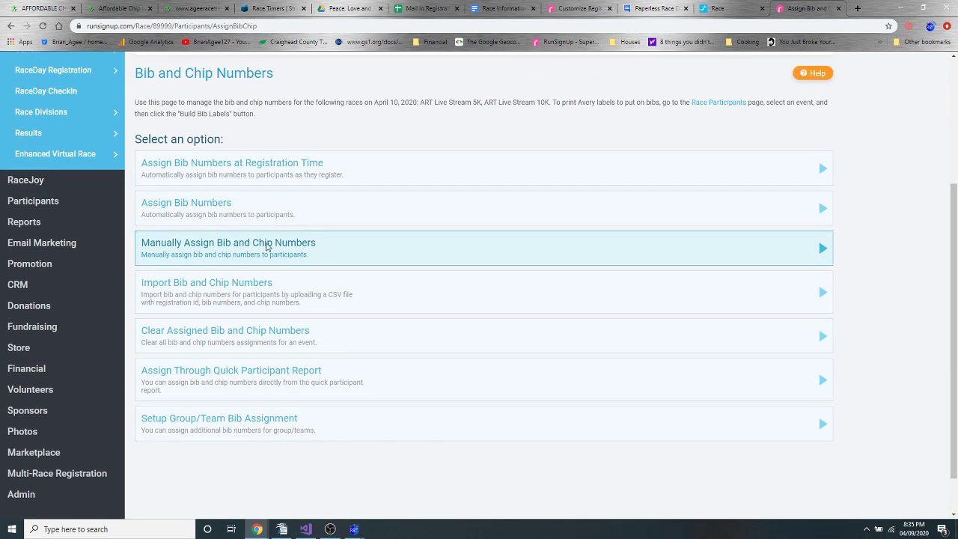
left_click(218, 330)
left_click(234, 169)
left_click(187, 197)
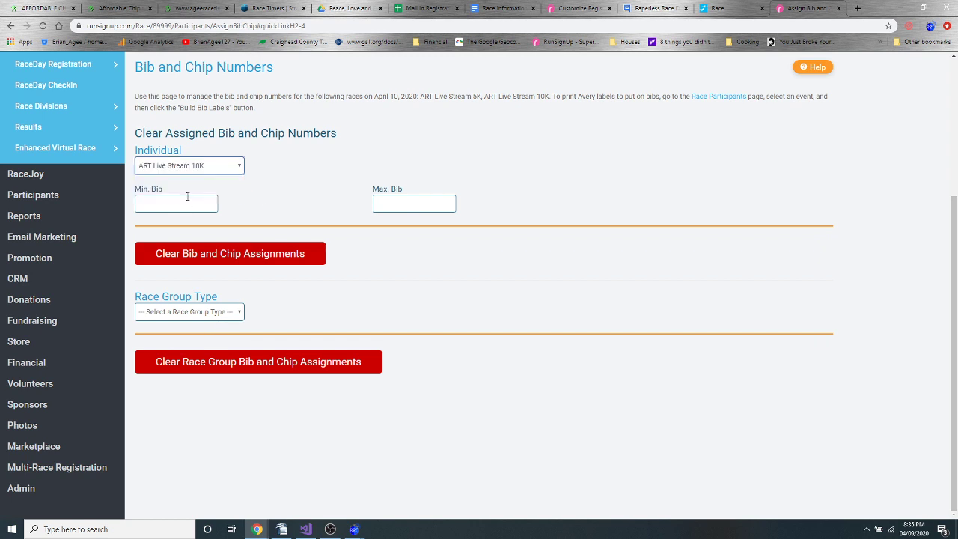
left_click(273, 256)
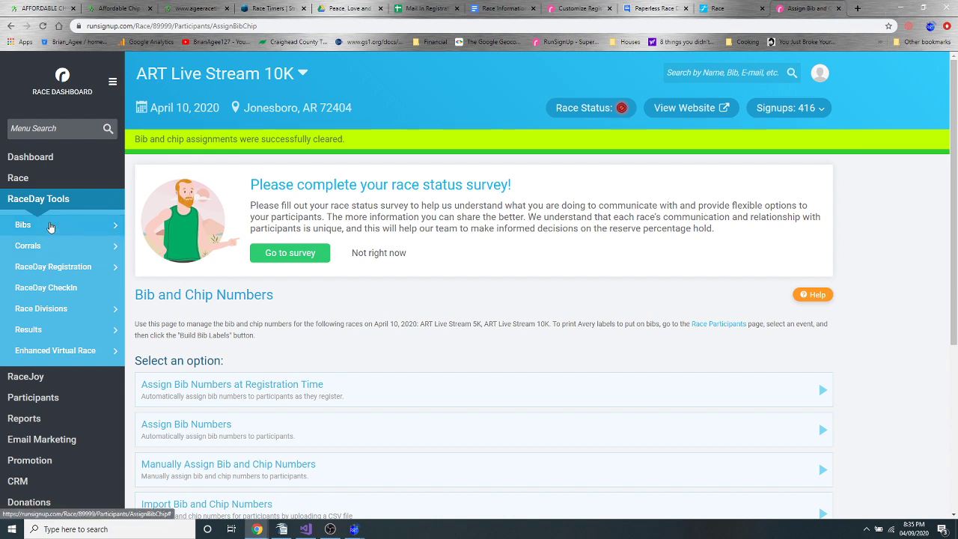
Switch back to Agee Race Timing and delete all athletes from the ART Live Stream 5K race.
left_click(900, 7)
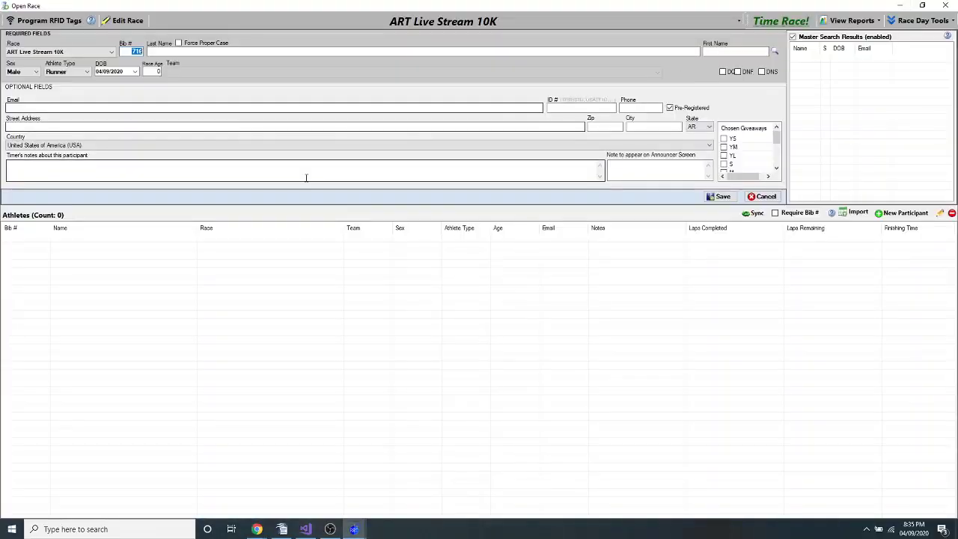
left_click(509, 27)
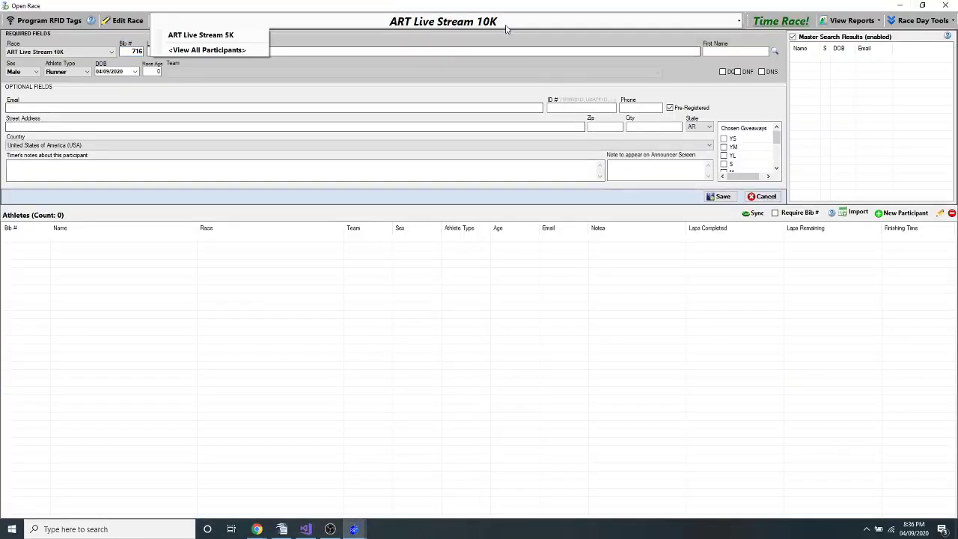
left_click(232, 36)
left_click(524, 240)
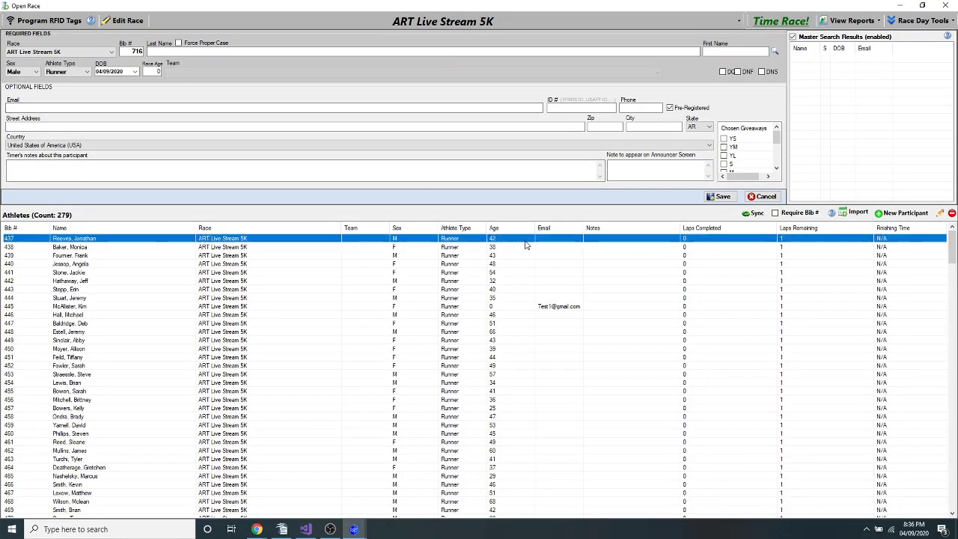
scroll(378, 398, "down", 20)
scroll(378, 398, "down", 20)
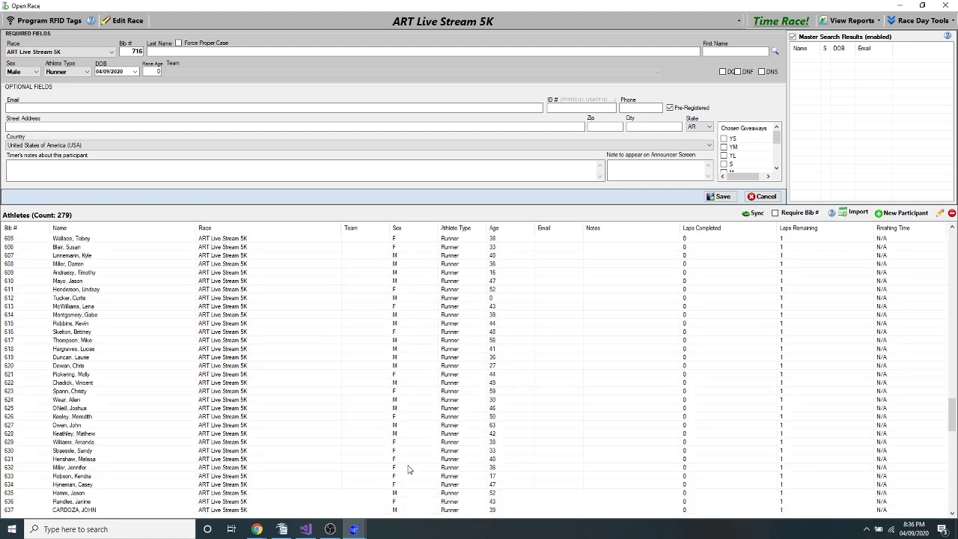
left_click(397, 511, "shift")
key("Delete")
left_click(487, 308)
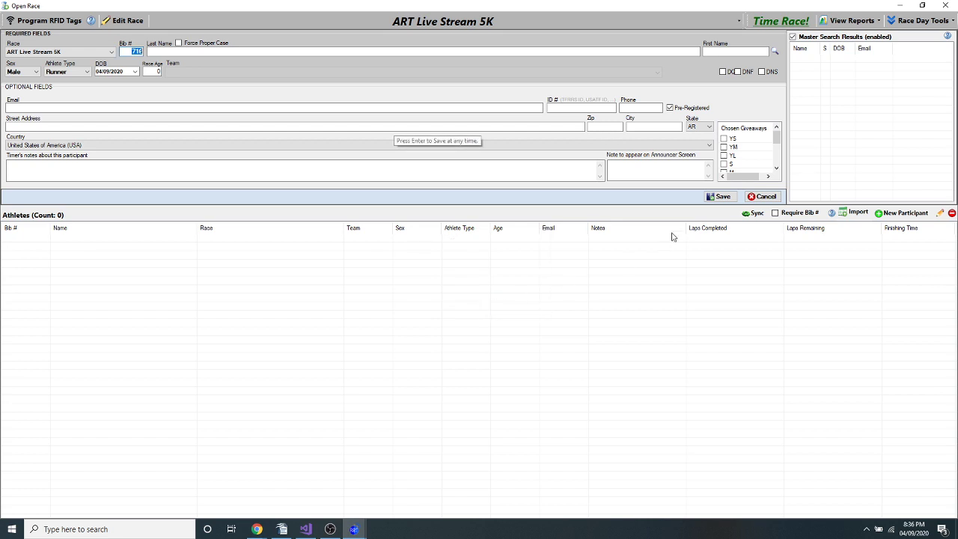
Sync the participants of the ART Live Stream 10K and 5K, using starting bib number 1 for each race.
left_click(753, 215)
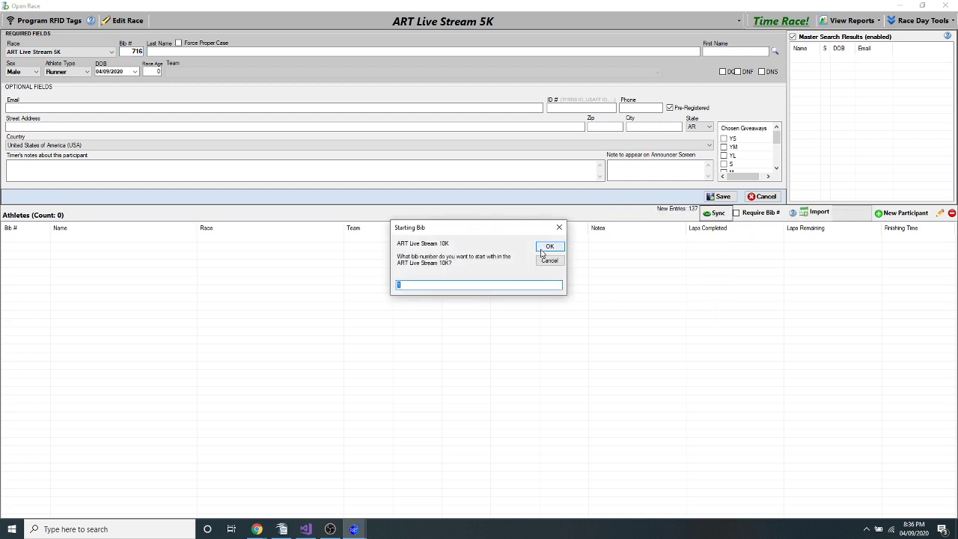
left_click(549, 247)
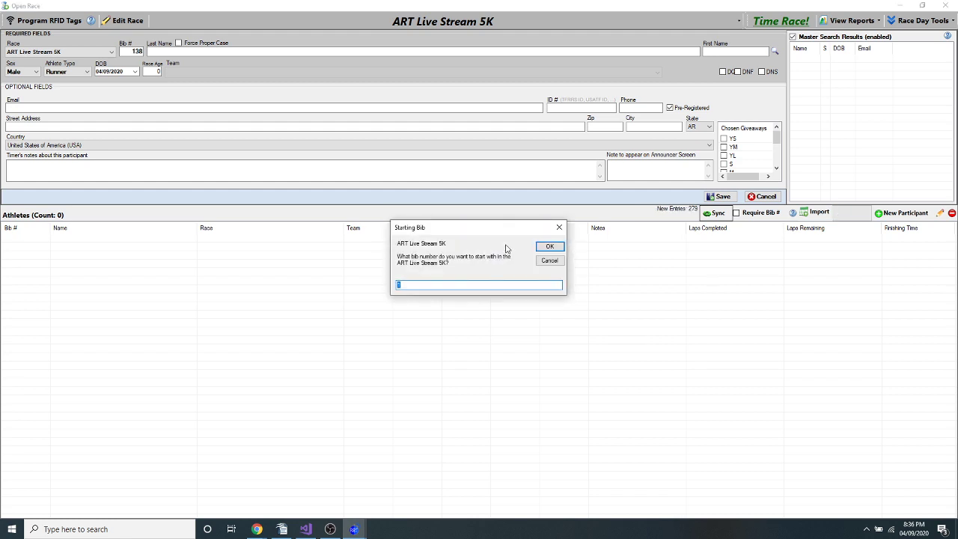
left_click(549, 248)
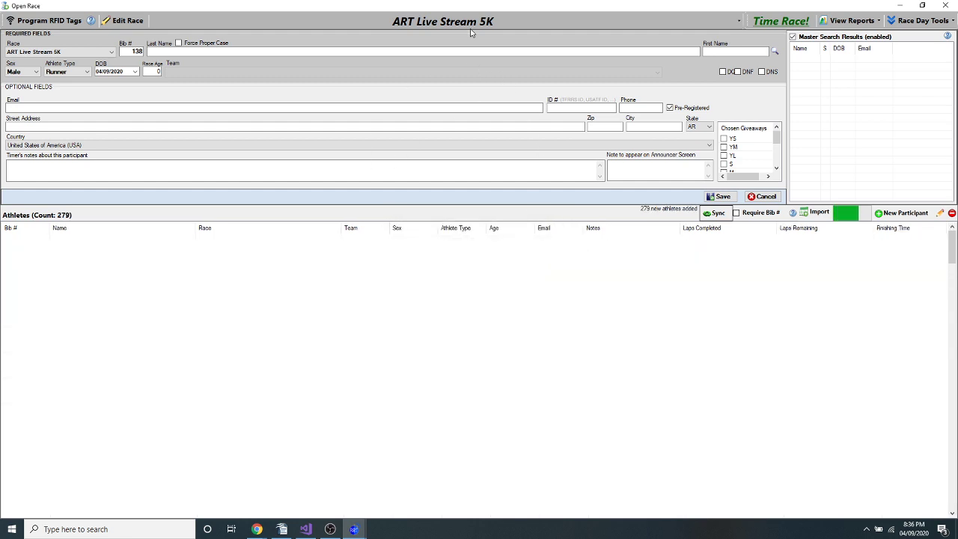
Delete all of the newly synced athletes from the ART Live Stream 5K.
left_click(247, 239)
scroll(247, 239, "down", 20)
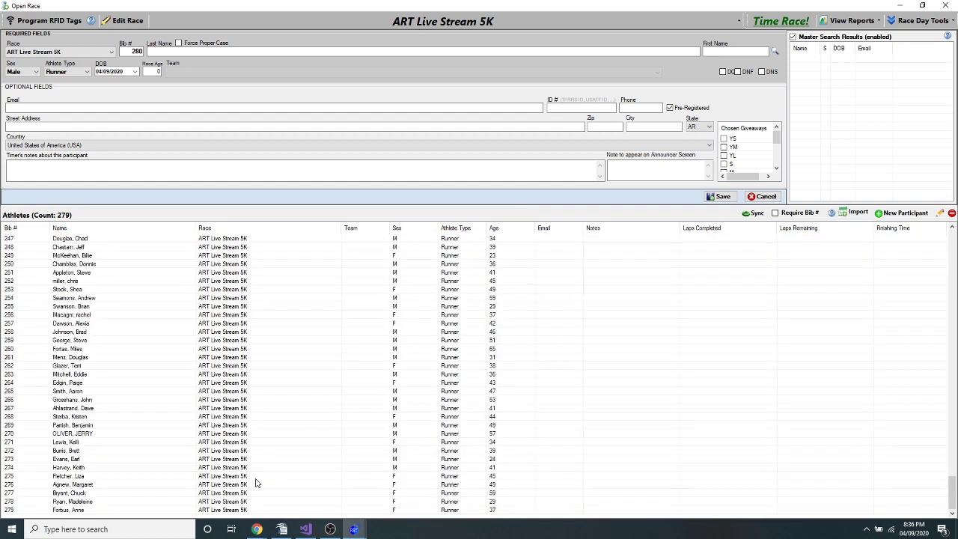
left_click(235, 511, "shift")
key("Delete")
left_click(487, 307)
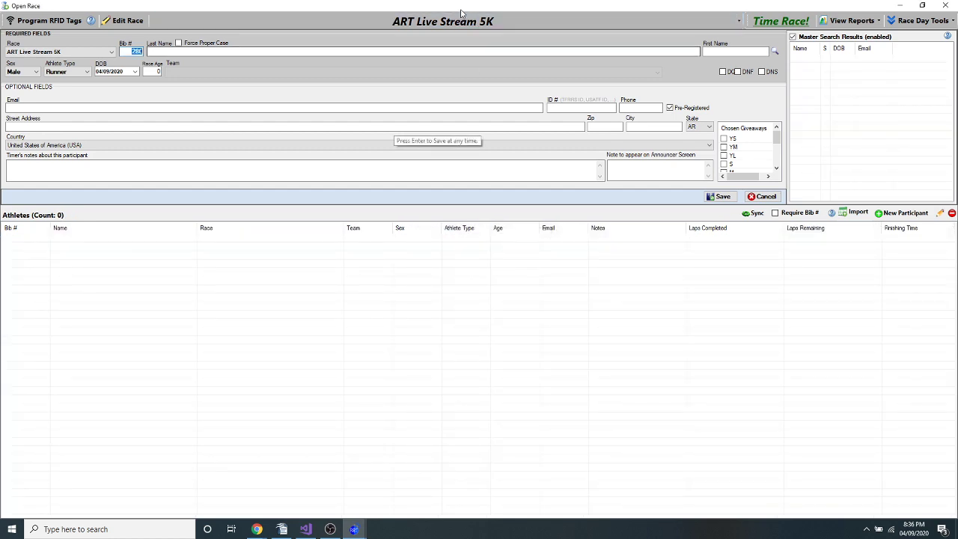
Delete all athletes from the ART Live Stream 10K and sync participants again with bib numbers required.
left_click(441, 21)
left_click(202, 33)
scroll(258, 404, "down", 14)
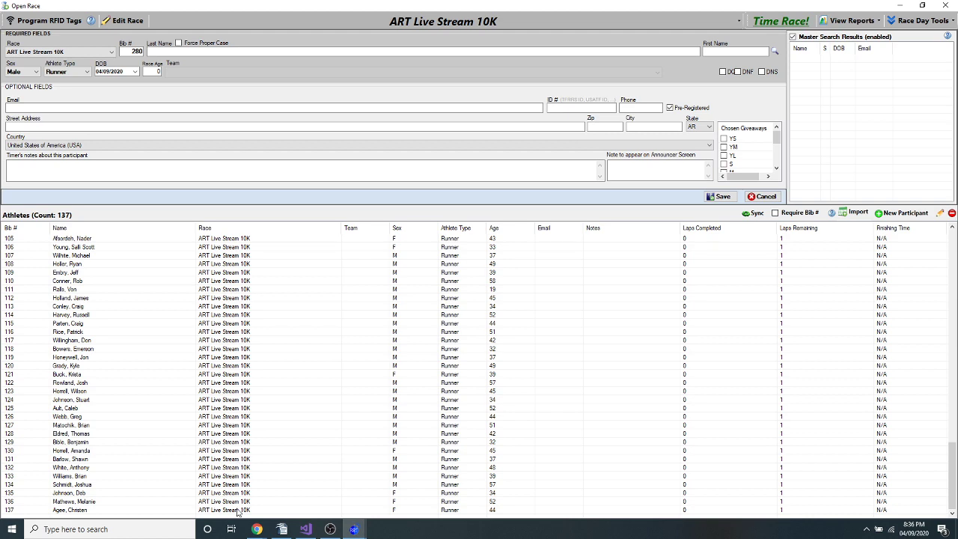
key("ctrl+a")
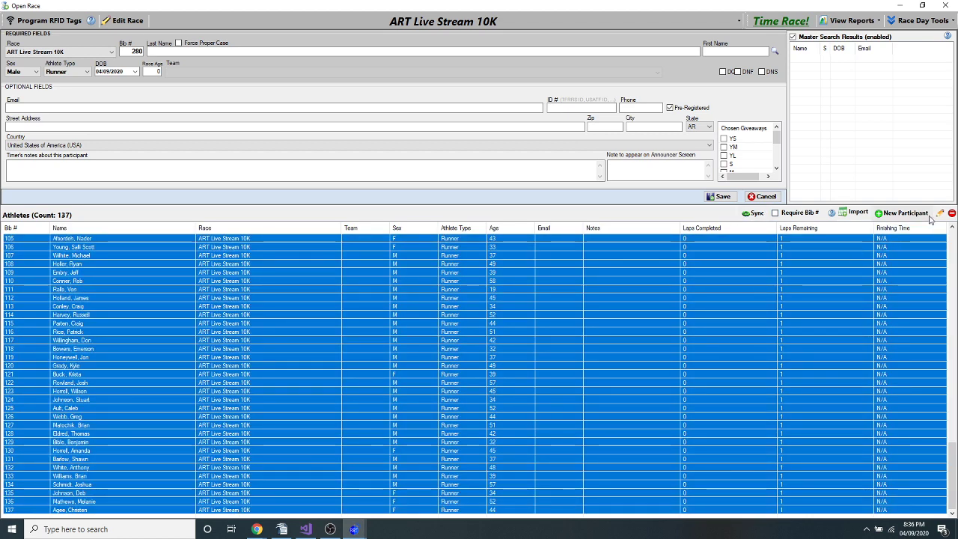
left_click(951, 214)
left_click(486, 309)
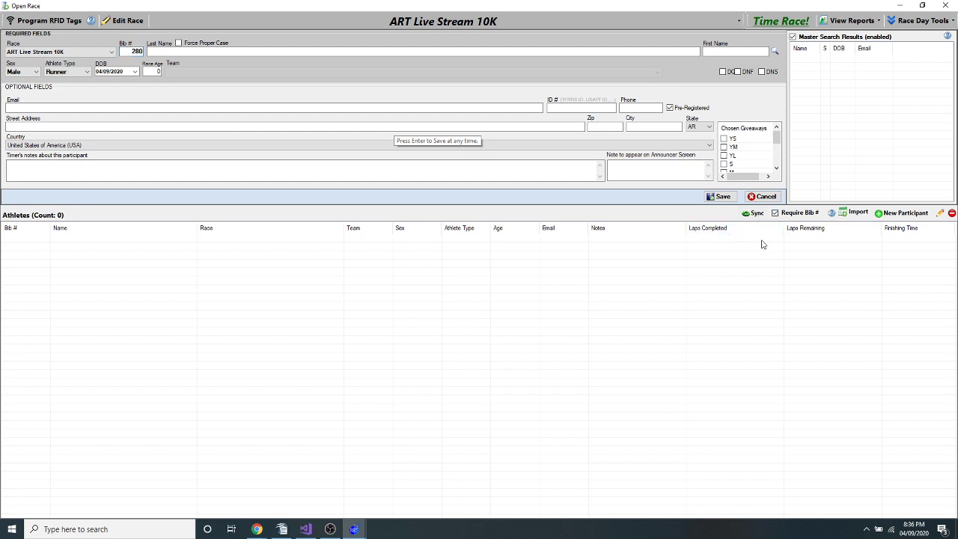
left_click(755, 214)
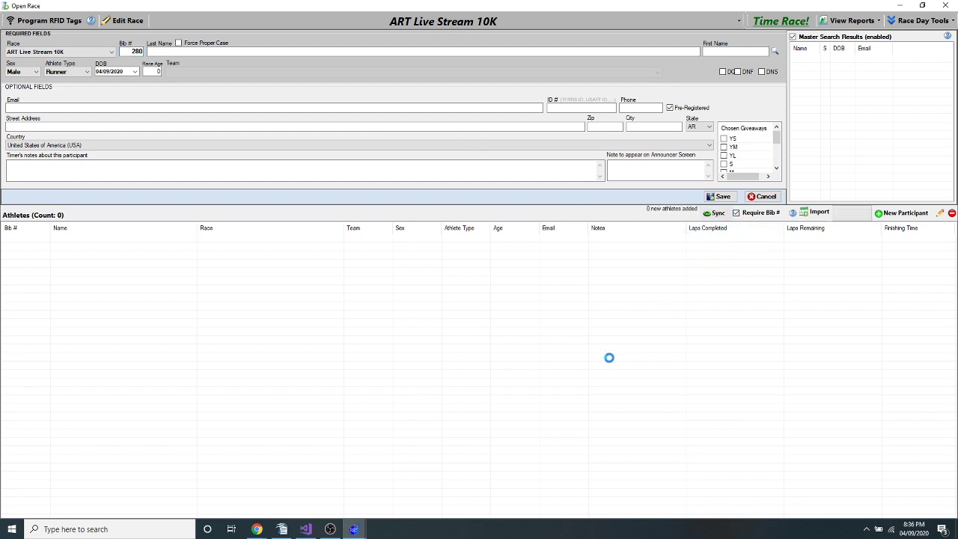
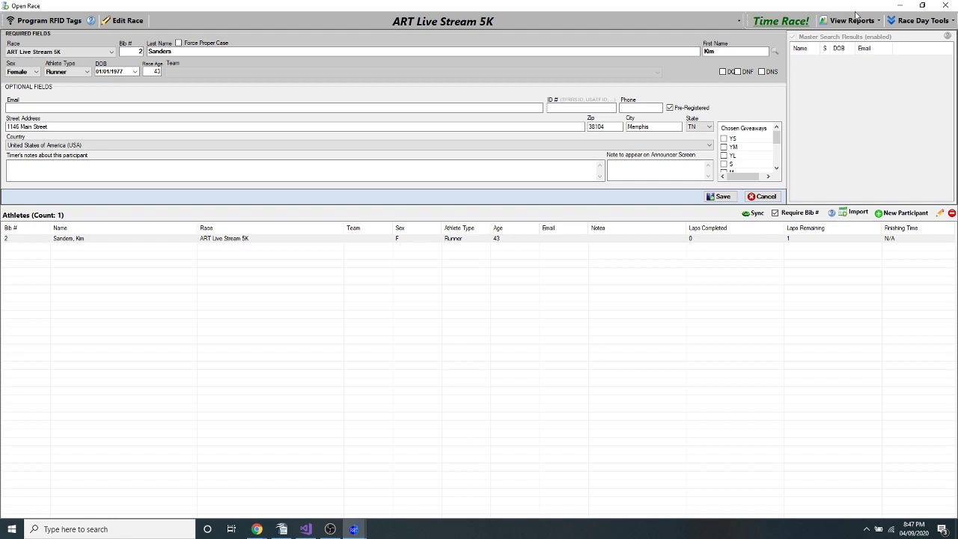
Start timing the ART Live Stream 10K and 5K together and record a finish for bib 2.
left_click(783, 27)
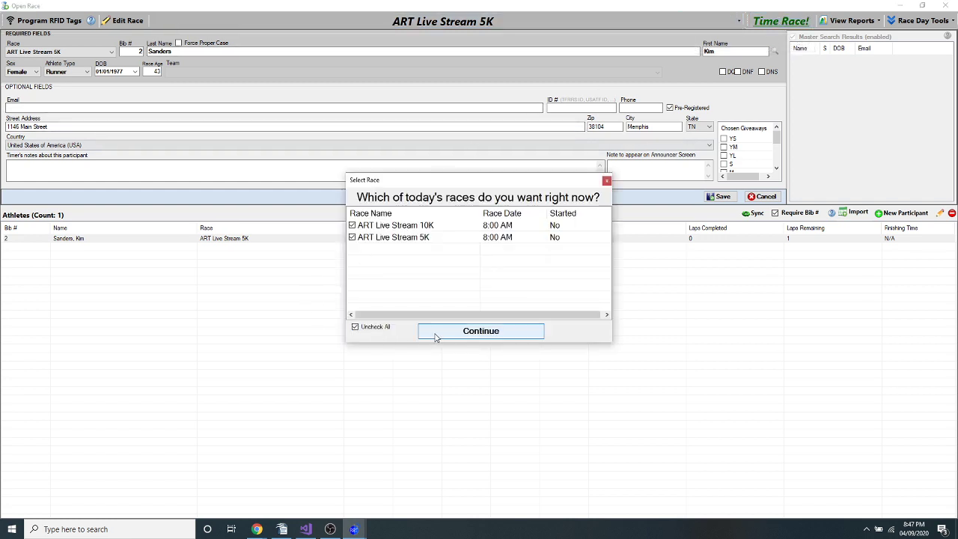
left_click(433, 335)
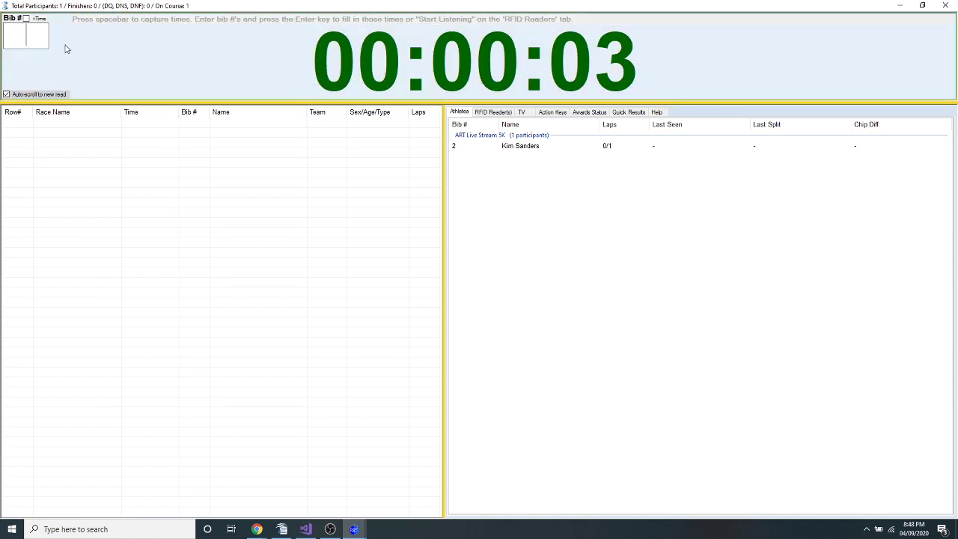
type("2")
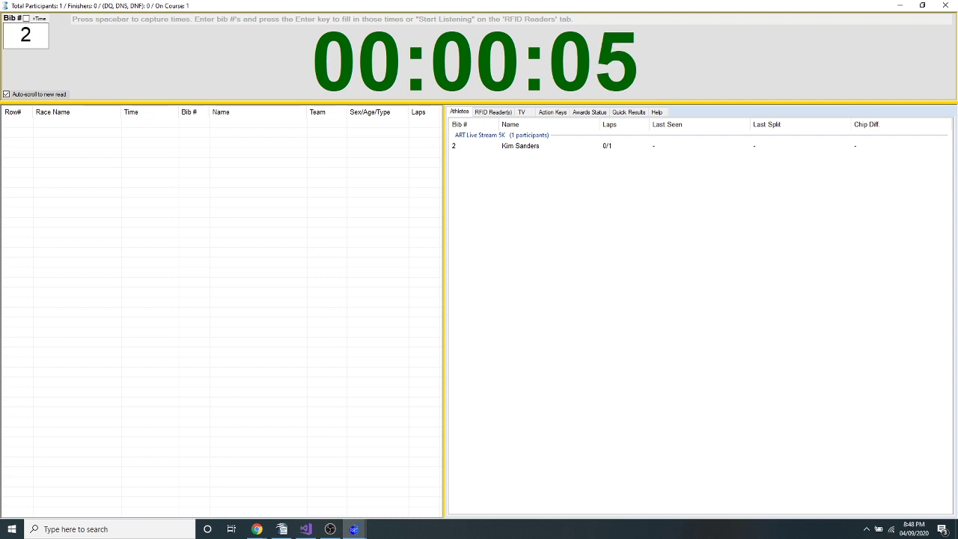
key("Return")
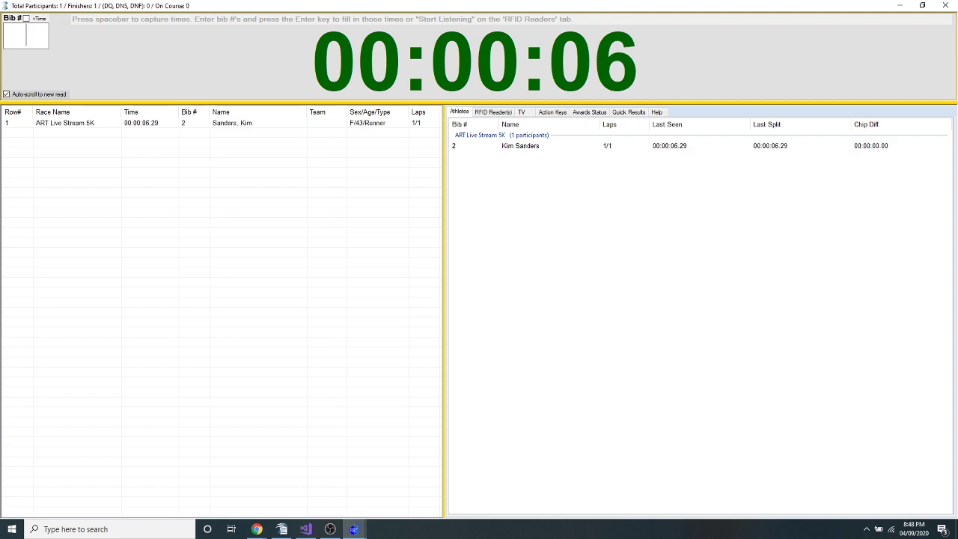
Open bib 2's recorded time and athlete entry for editing and choose ART Live Stream 10K as the athlete's race.
double_click(98, 126)
left_click(178, 122)
left_click(180, 142)
mouse_move(509, 149)
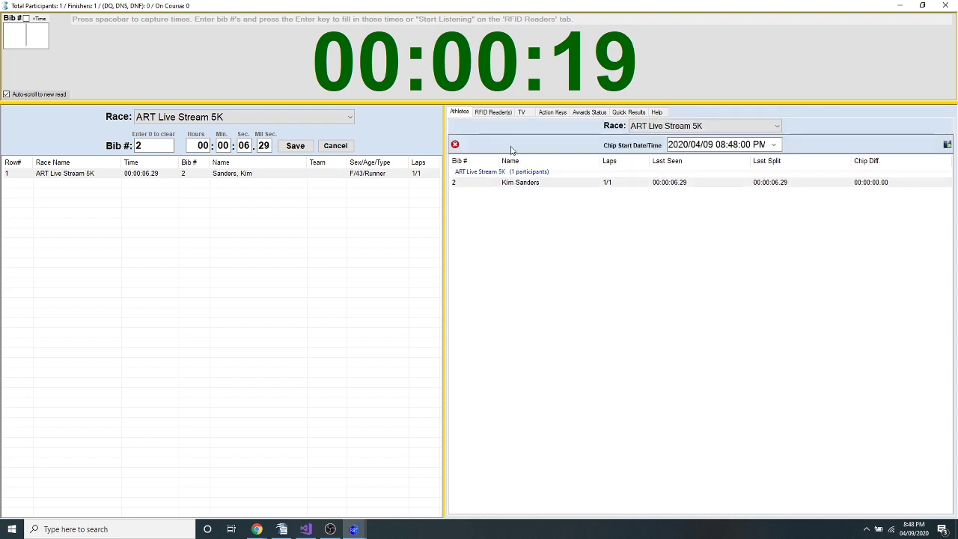
left_click(688, 126)
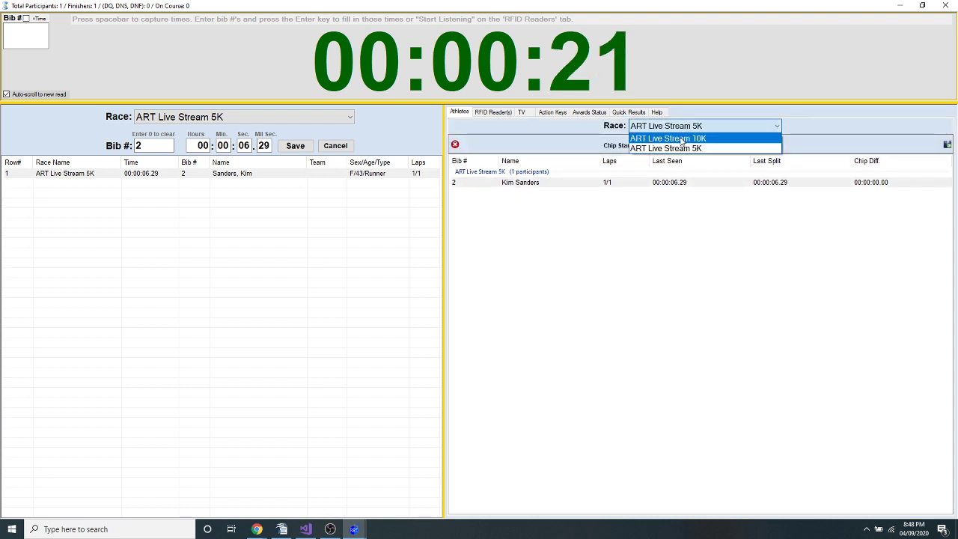
left_click(682, 144)
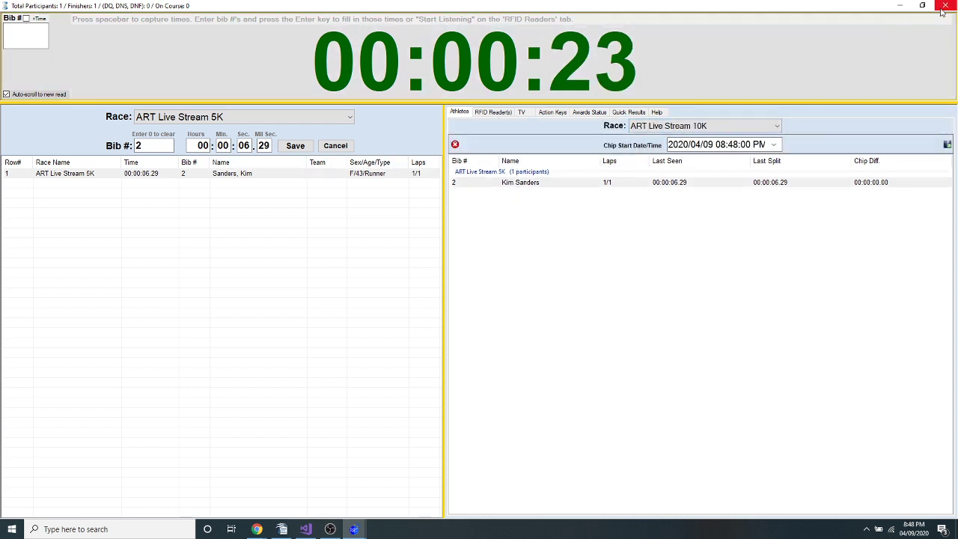
Reset the race timing and close the timing window.
key("ctrl+r")
key("Return")
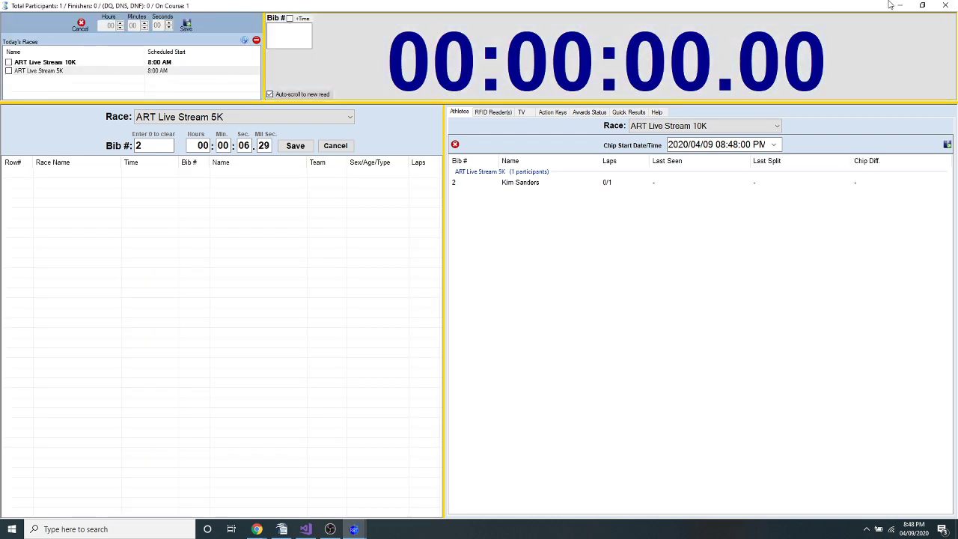
left_click(945, 5)
left_click(521, 310)
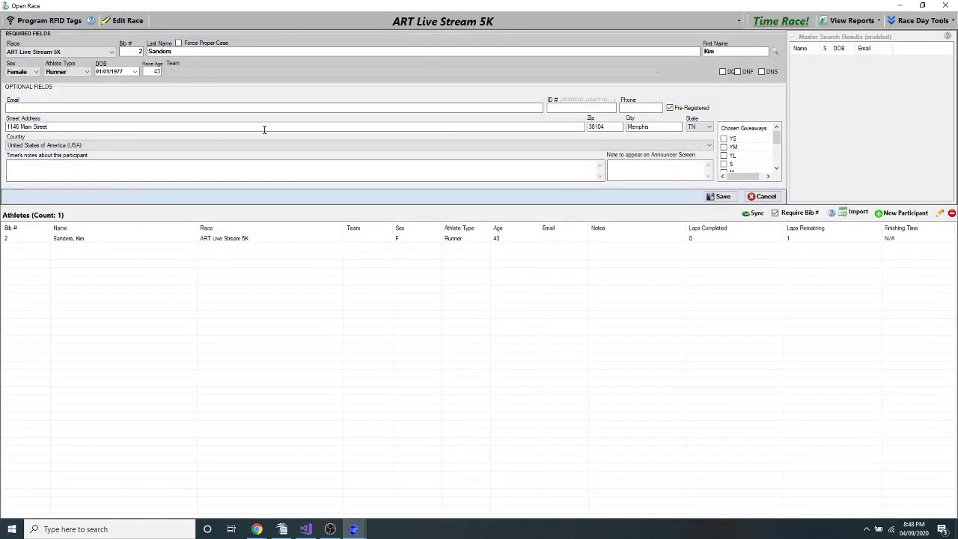
Choose ART Live Stream 10K as the race in the bib 2 athlete's registration form.
left_click(61, 52)
left_click(60, 62)
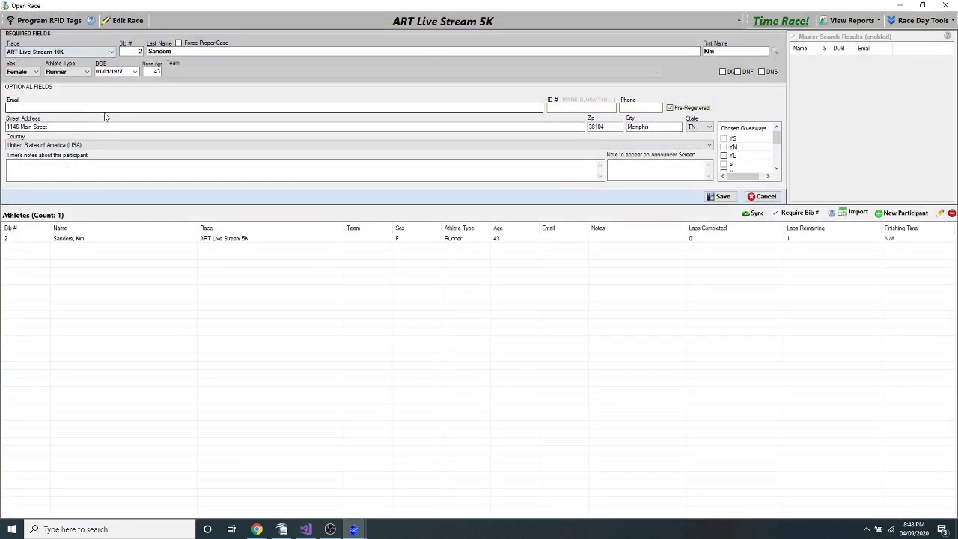
left_click(84, 53)
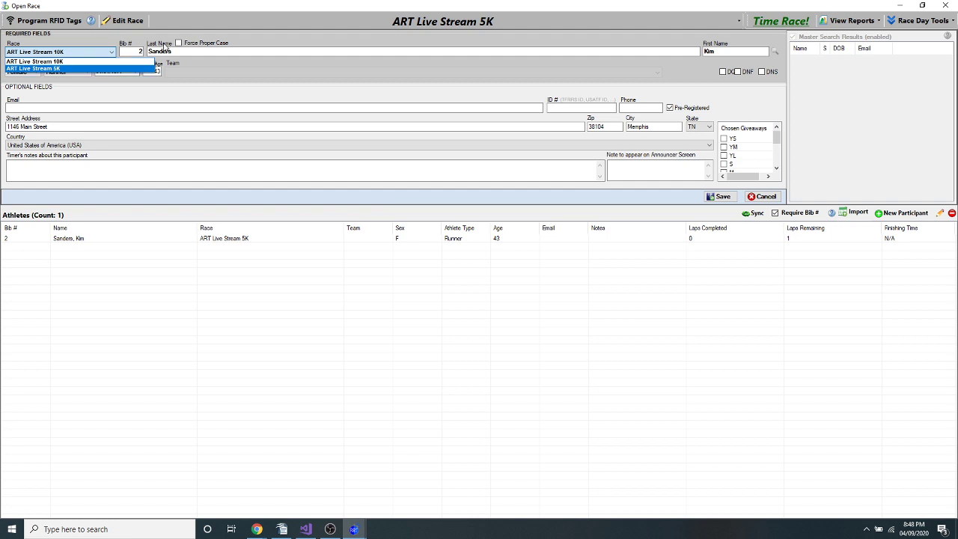
Open race timing for both of today's races and mark the ART Live Stream 10K in the race start list.
left_click(777, 26)
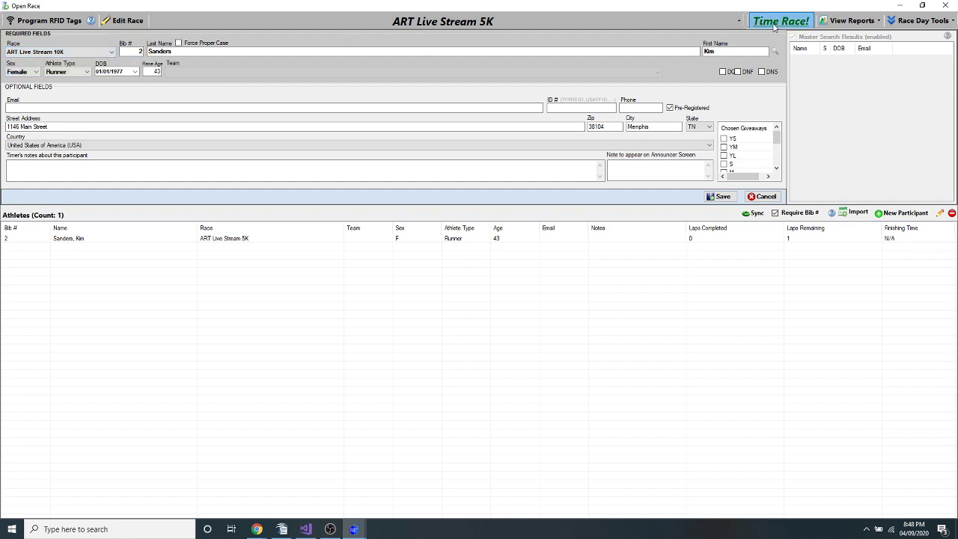
left_click(775, 28)
left_click(442, 336)
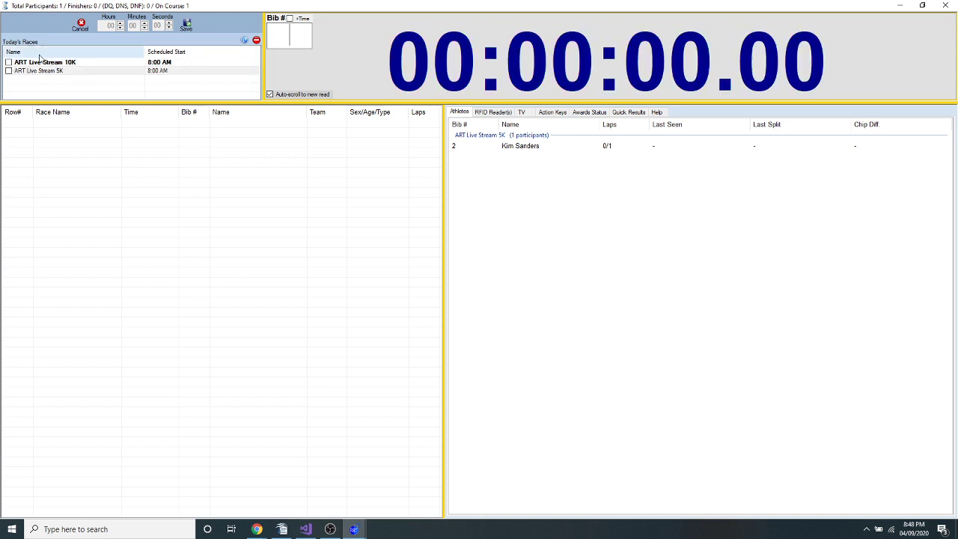
left_click(8, 62)
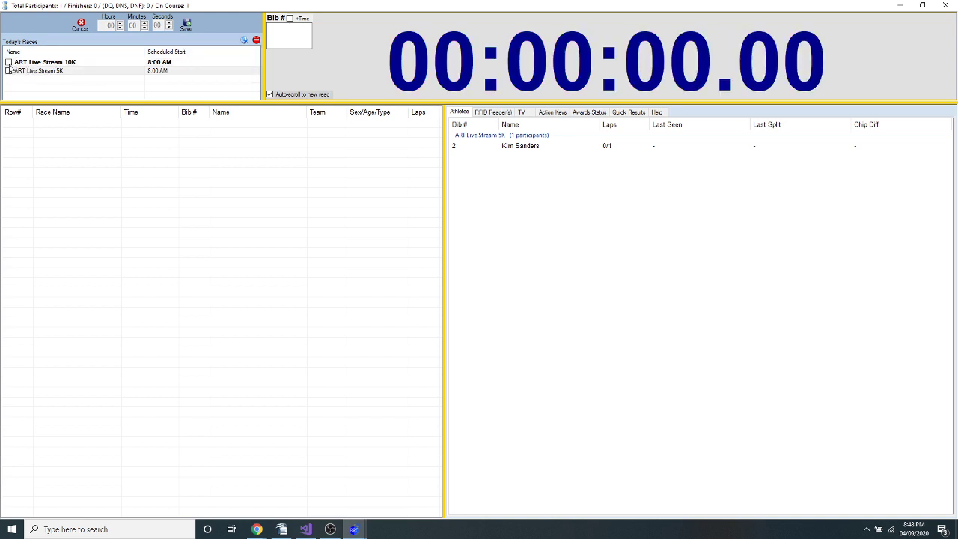
key("Return")
left_click(8, 62)
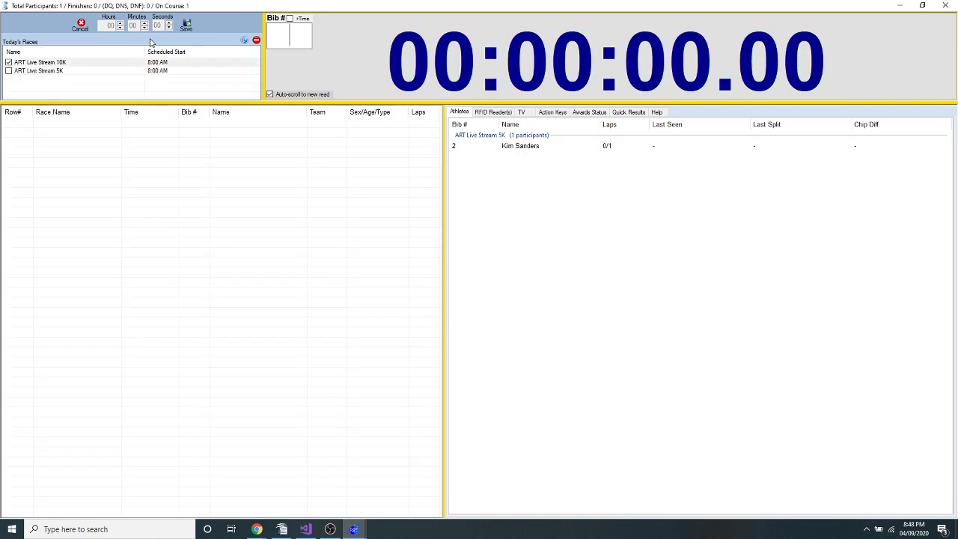
Start the ART Live Stream 10K and advance its running race clock to about 6 minutes 24 seconds.
left_click(187, 27)
left_click(390, 75)
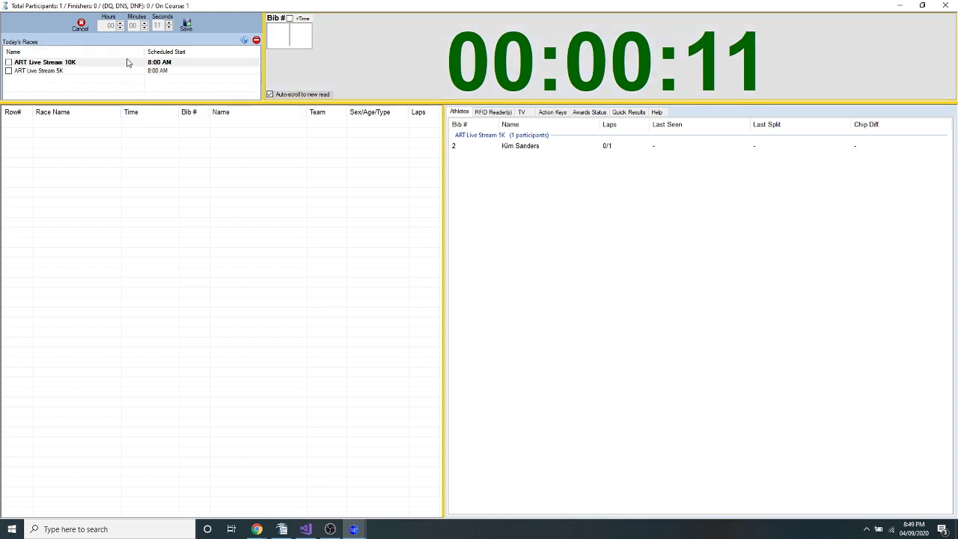
left_click(145, 23)
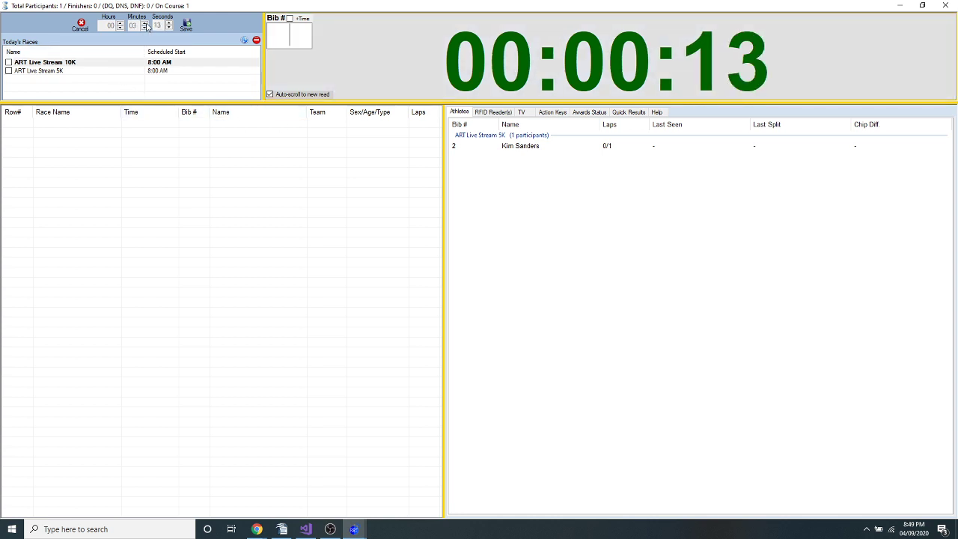
left_click(146, 24)
left_click(146, 24)
left_click(146, 24)
left_click(169, 24)
left_click(169, 24)
left_click(169, 24)
left_click(170, 23)
left_click(169, 23)
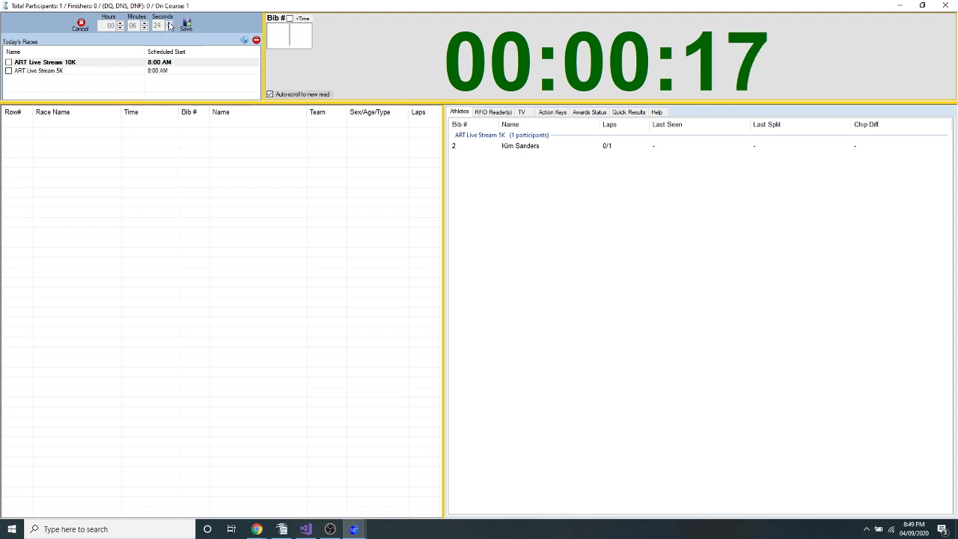
left_click(186, 25)
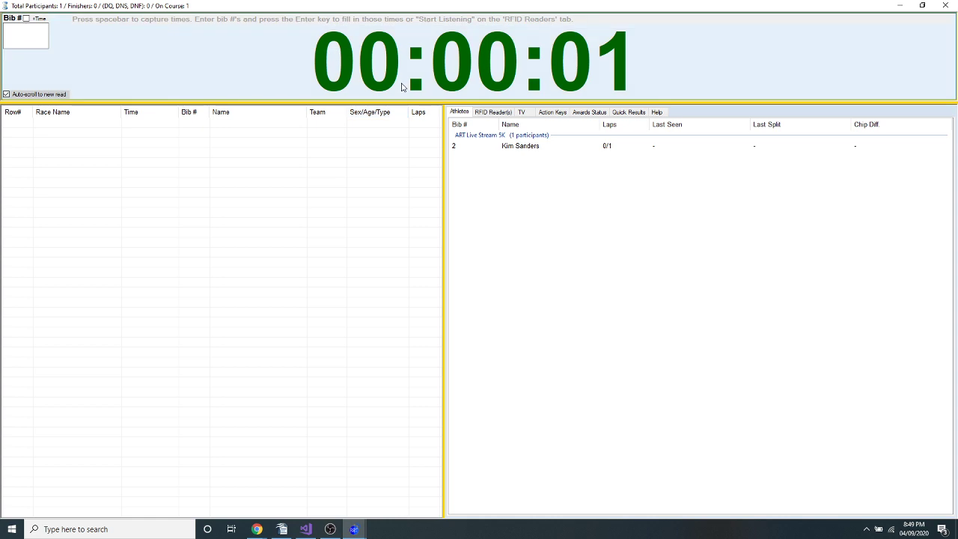
Start the ART Live Stream 5K and record a finish for bib 2, ending the timing session.
left_click(396, 86)
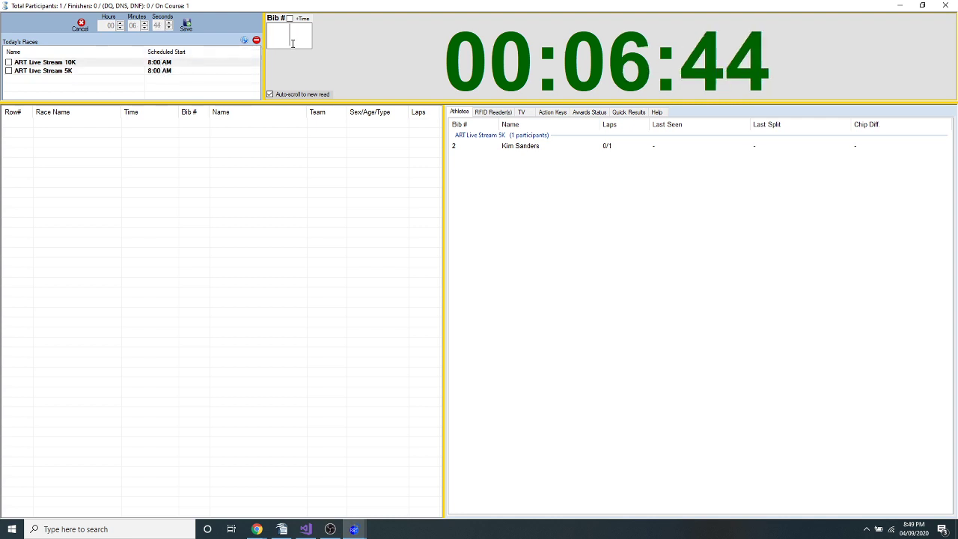
type("2")
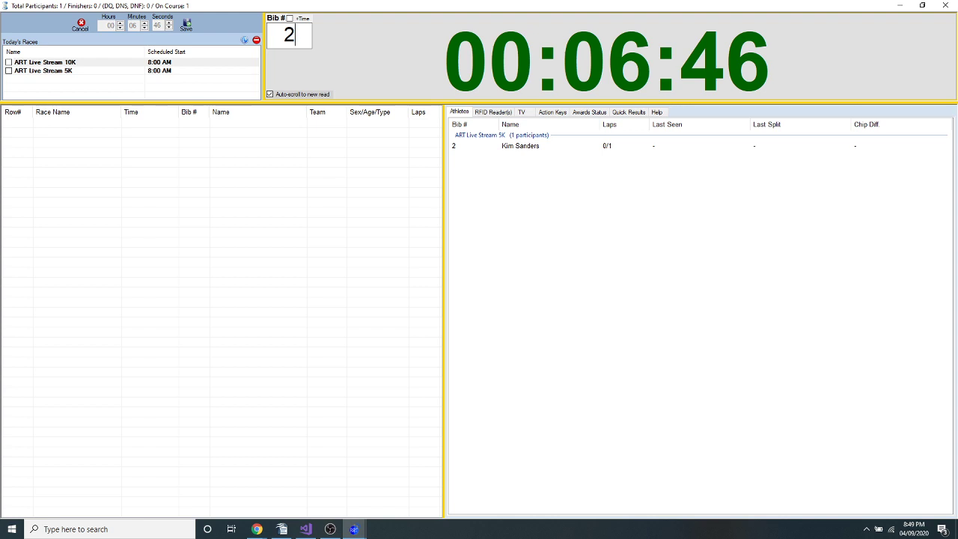
key("Return")
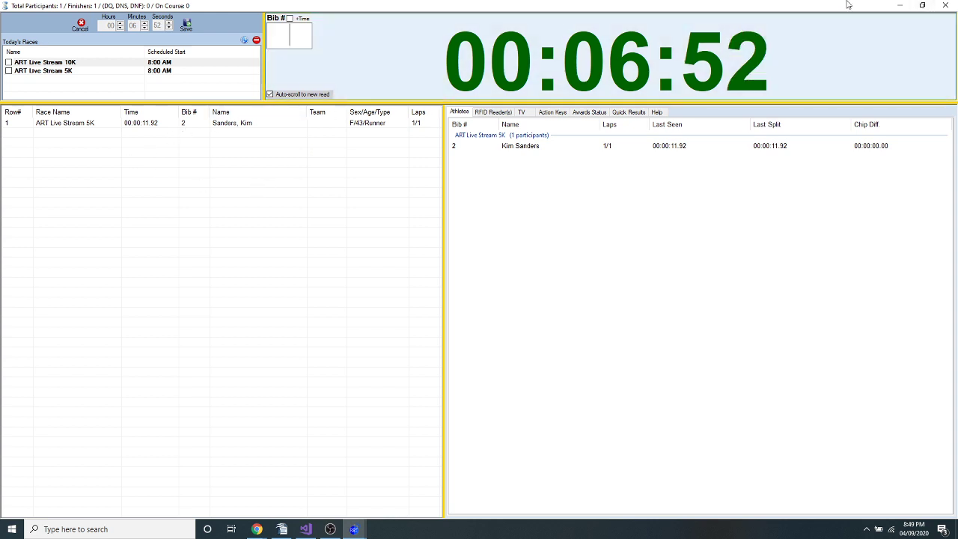
left_click(942, 6)
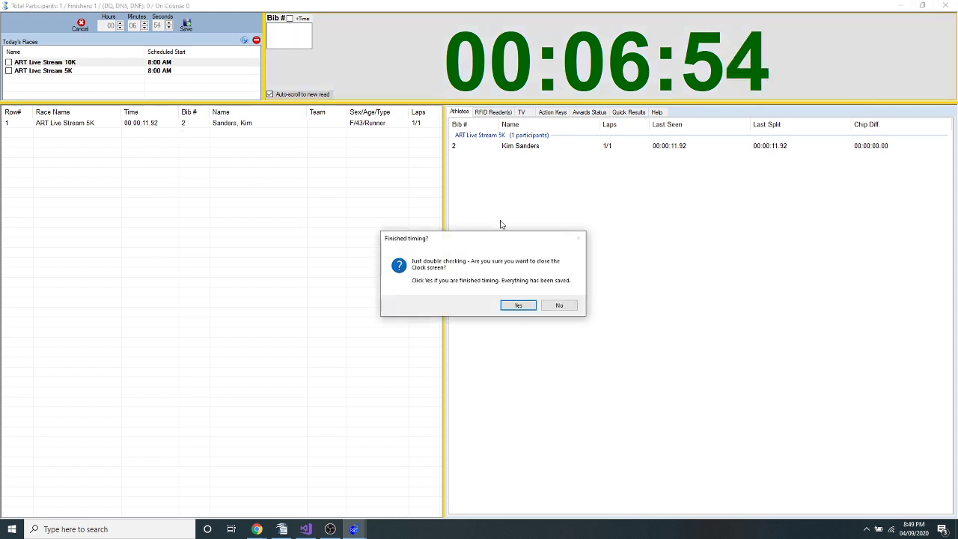
left_click(519, 305)
left_click(64, 52)
left_click(68, 70)
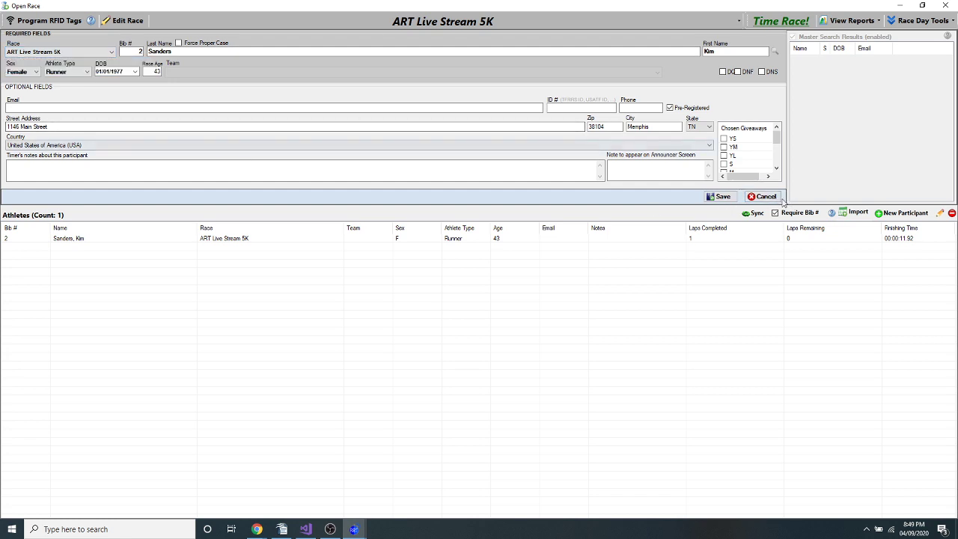
left_click(771, 196)
Move the bib 2 athlete to the ART Live Stream 10K, transferring the bib number and adjusting the finish time to 00:06:46.
double_click(357, 63)
left_click(85, 53)
left_click(60, 61)
left_click(720, 196)
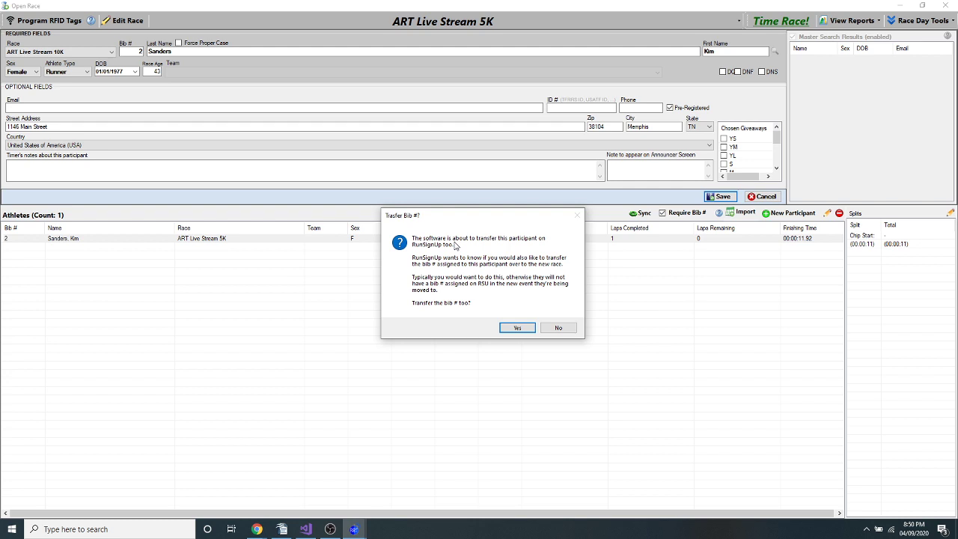
left_click(516, 330)
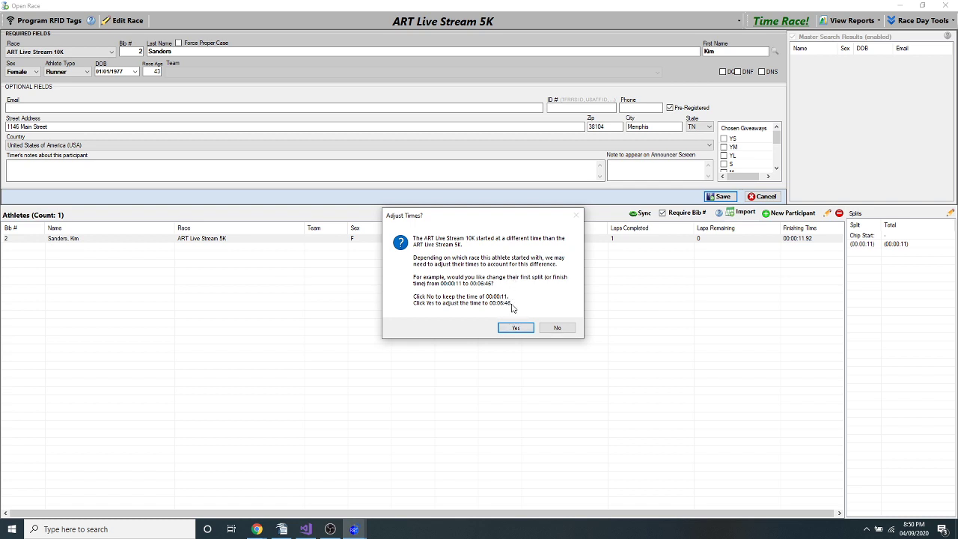
left_click(518, 328)
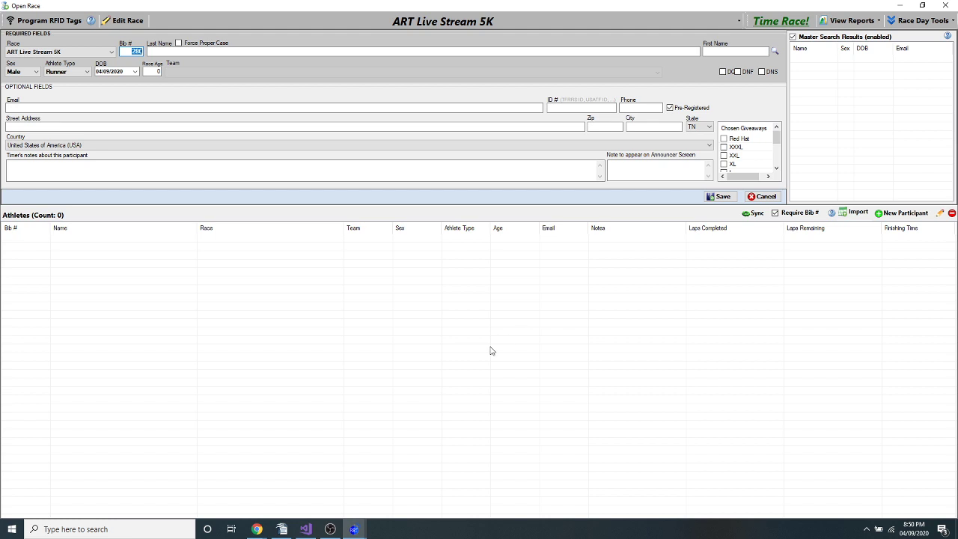
Examine the ART Live Stream 5K's race details and its list of divisions.
left_click(135, 22)
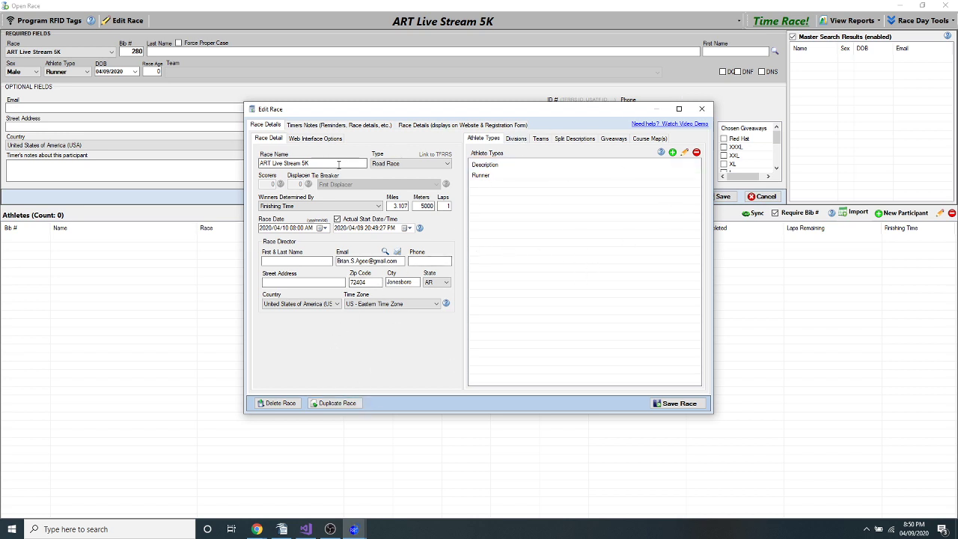
left_click(296, 163)
left_click(296, 228)
left_click(515, 139)
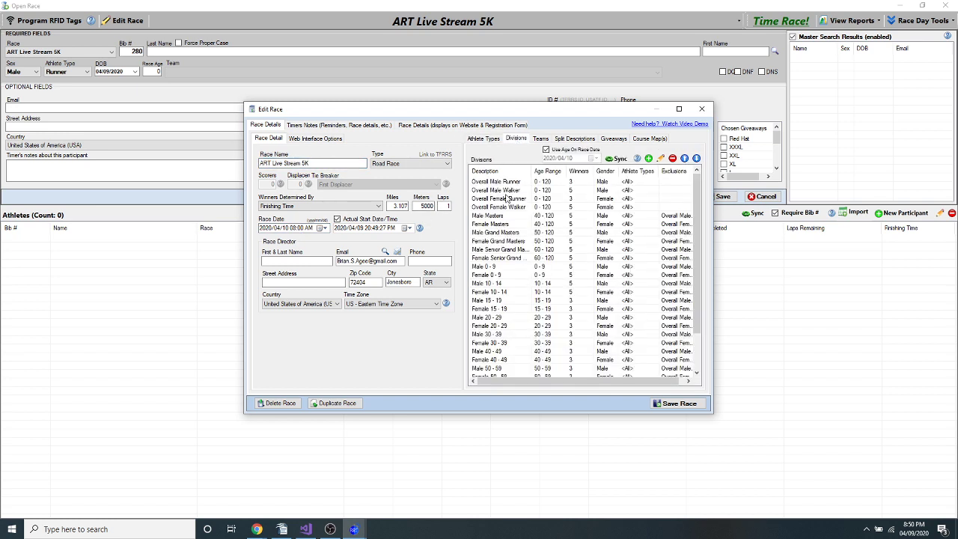
left_click(702, 108)
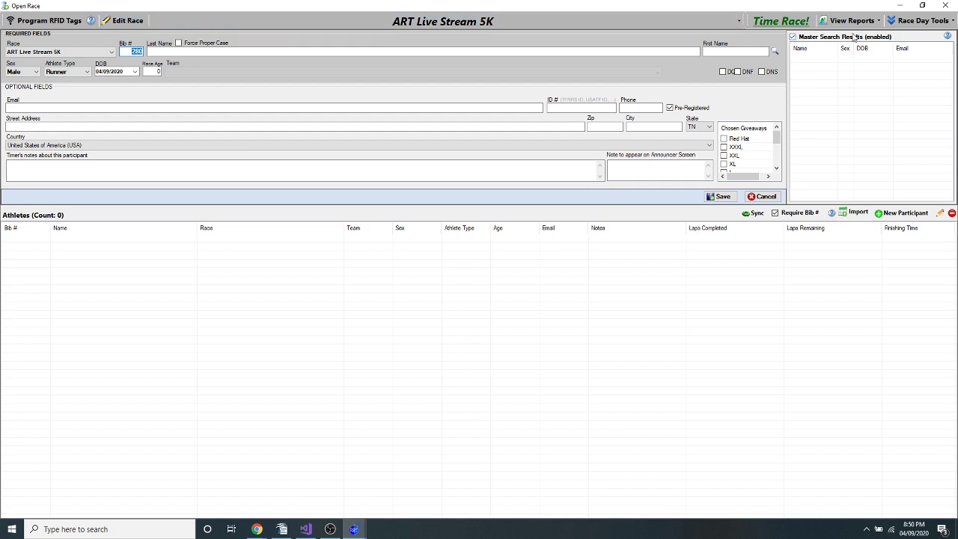
Leave the open race, begin a new race, and delete its Overall Male Walker and Overall Female Walker divisions.
left_click(946, 5)
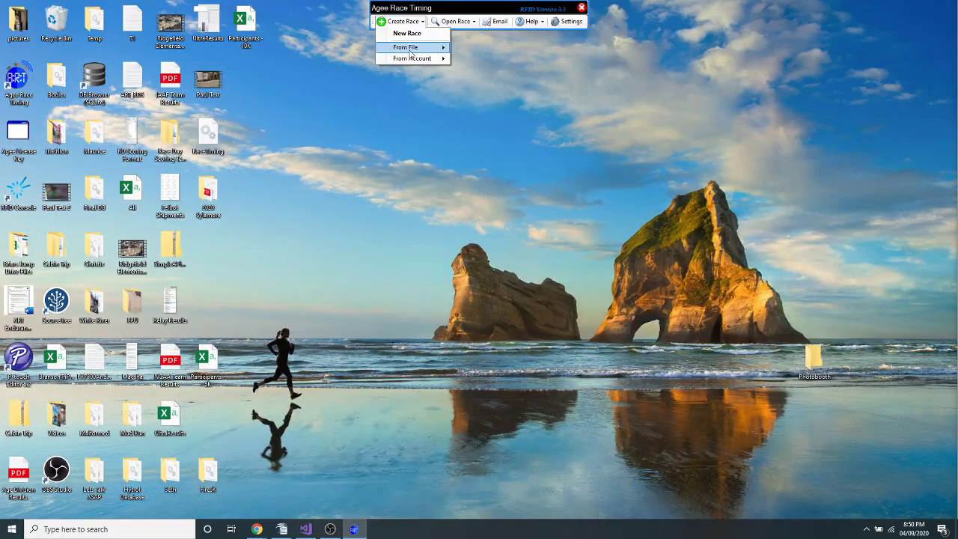
left_click(401, 98)
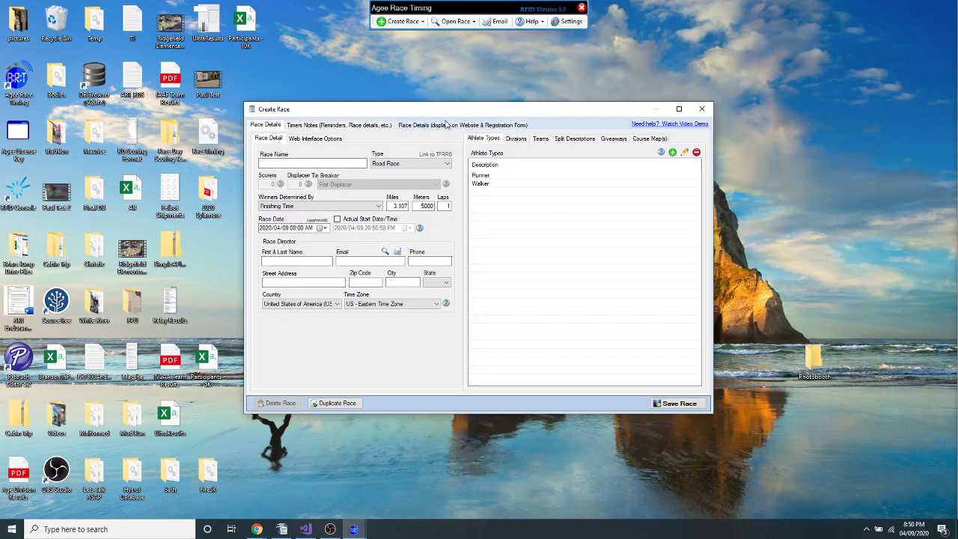
left_click(528, 142)
left_click(572, 208)
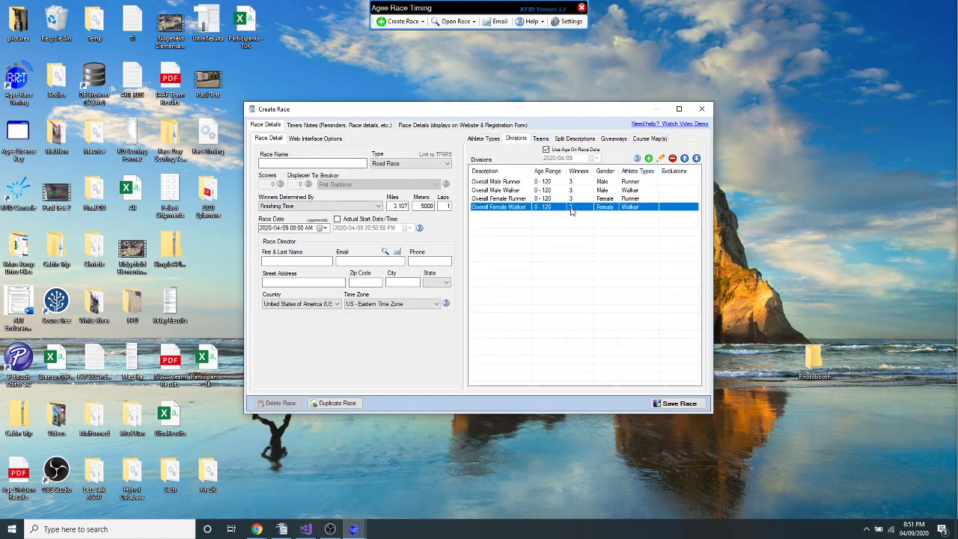
key("Delete")
key("Delete")
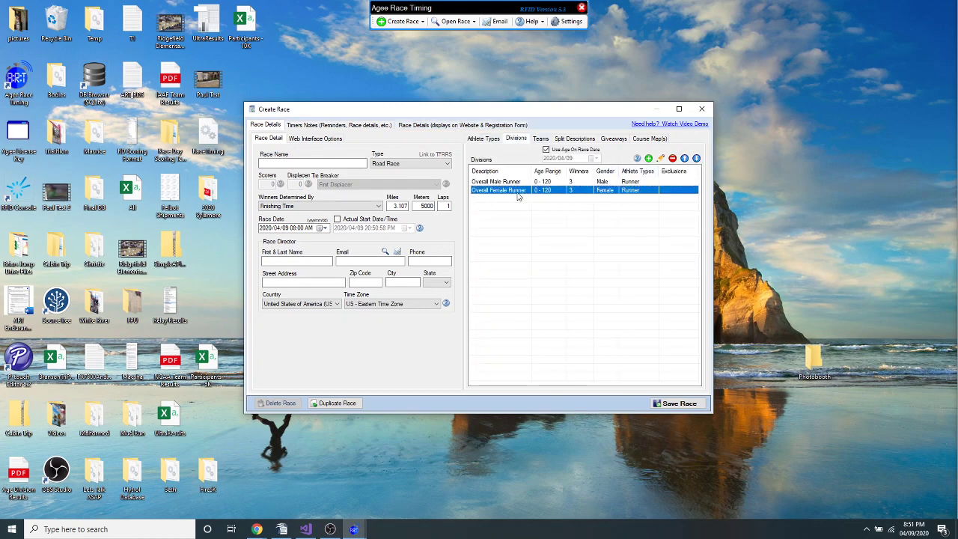
Delete the Walker athlete type from the new race.
left_click(491, 141)
left_click(483, 184)
key("Delete")
Define a new male division for ages 0 to 9 with an age gap of 10, also creating the female division.
left_click(524, 142)
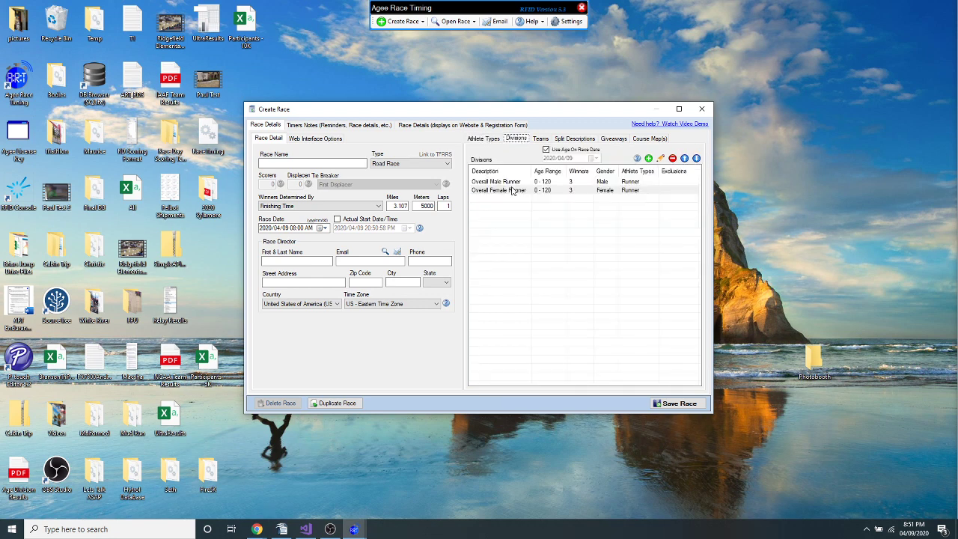
left_click(648, 158)
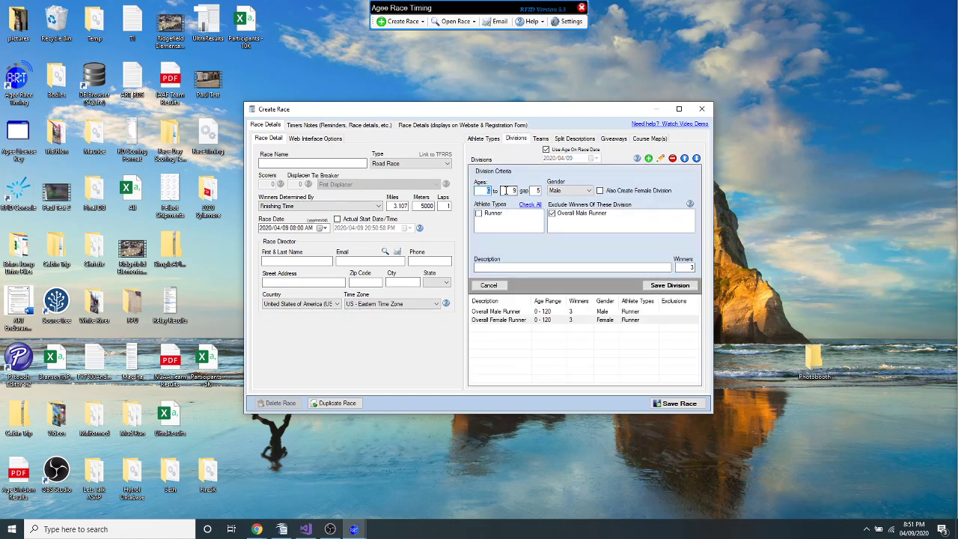
key("Tab")
key("Tab")
type("1")
key("Tab")
left_click(600, 190)
key("Tab")
key("Tab")
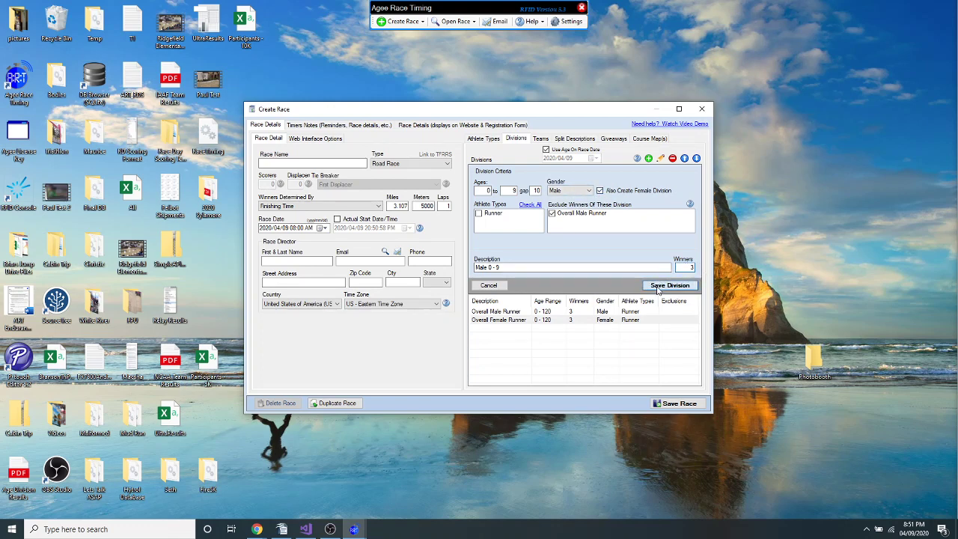
Save male and female divisions in 10-year age groups from 0 - 9 through 50 - 59, with three winners each.
left_click(657, 289)
left_click(658, 289)
left_click(657, 289)
left_click(657, 289)
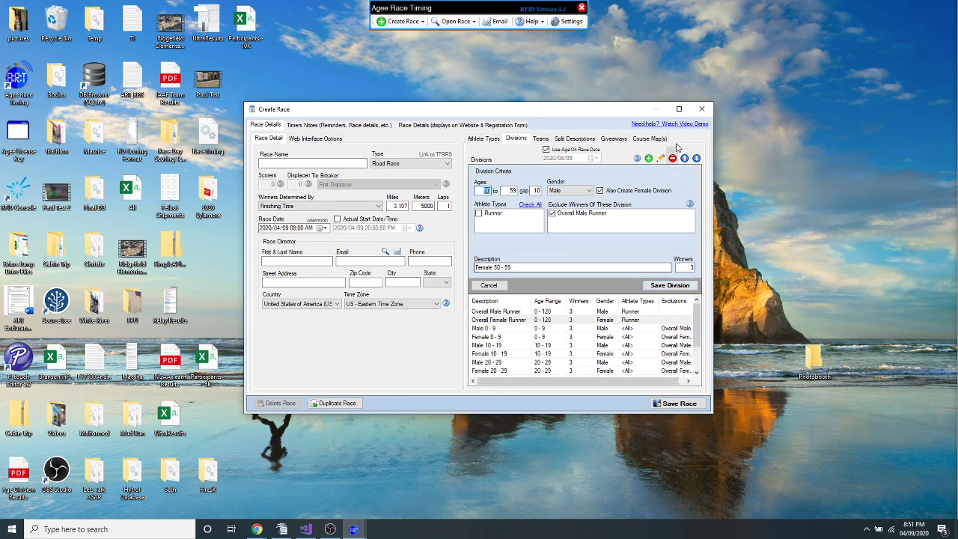
left_click(679, 110)
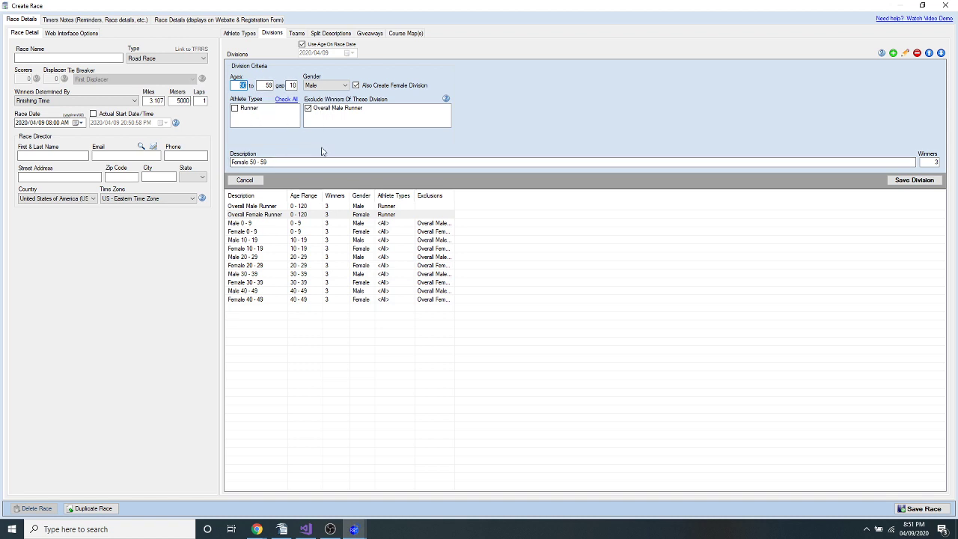
double_click(454, 195)
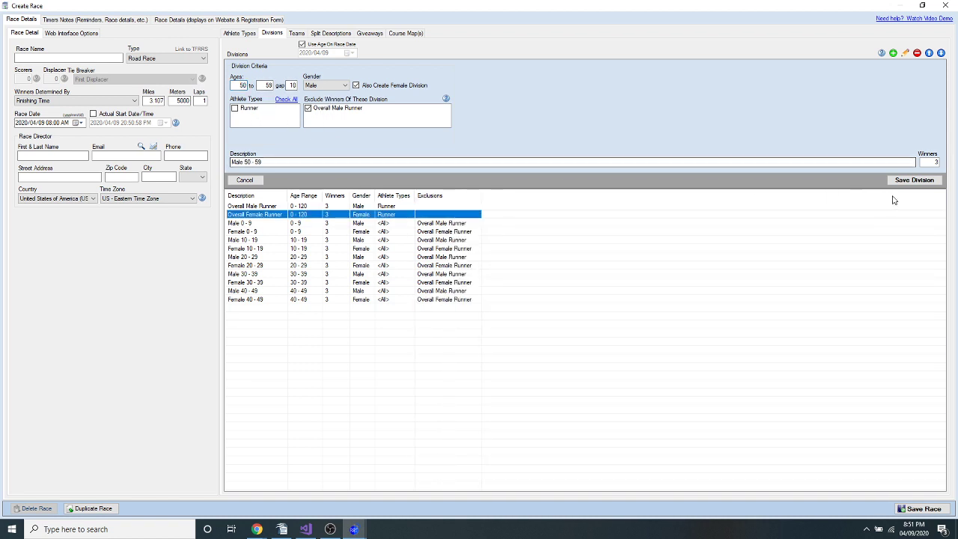
left_click(914, 179)
Add the male and female divisions for ages 60 to 69, described as Male 60+ and Female 60+.
double_click(258, 162)
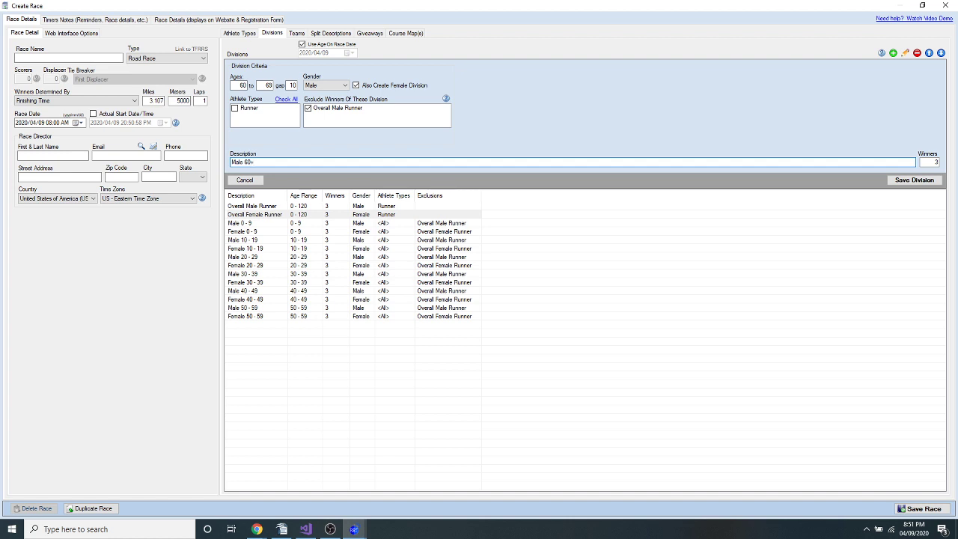
left_click(914, 180)
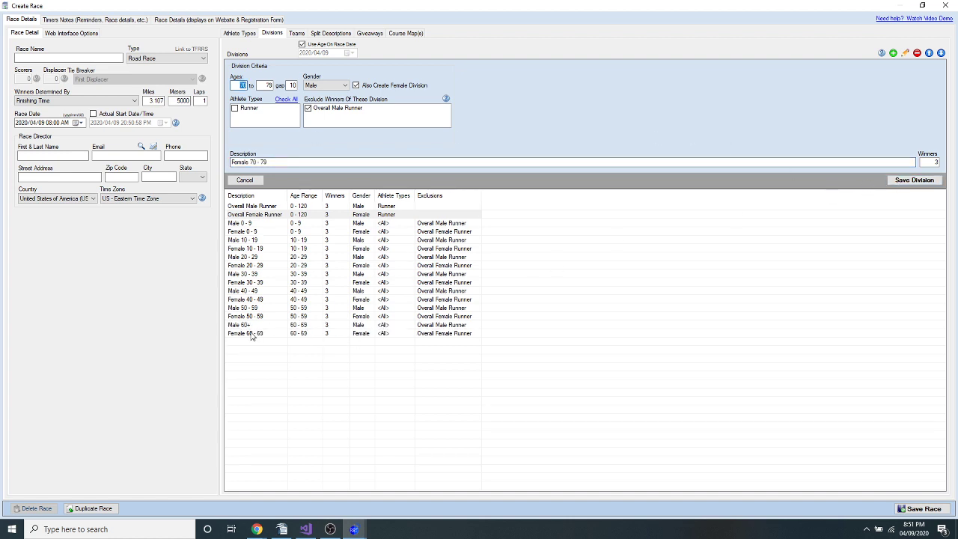
left_click(257, 160)
key("Delete")
key("Delete")
key("Delete")
key("Delete")
key("Delete")
type("+")
left_click(914, 180)
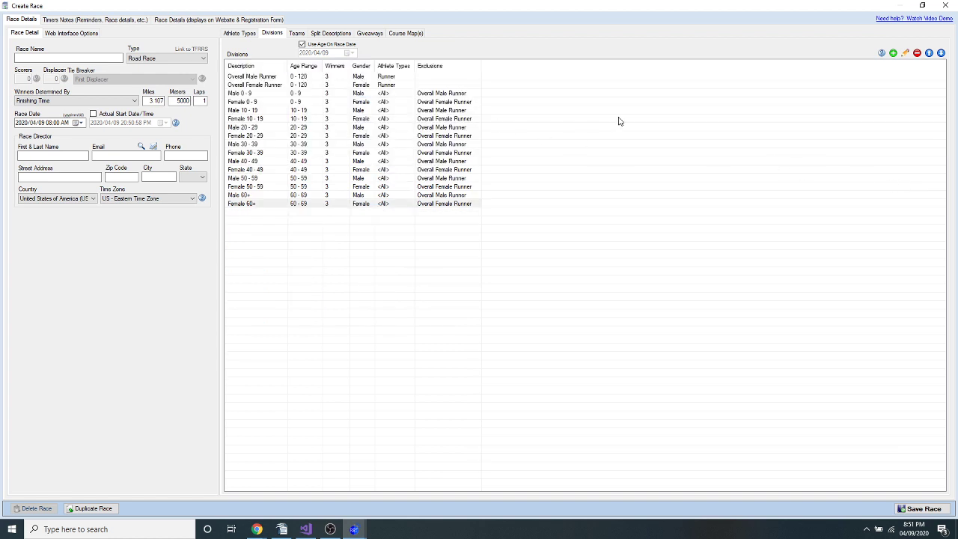
Add a male division for ages 40 to 99 with its matching female division, three winners each.
left_click(893, 54)
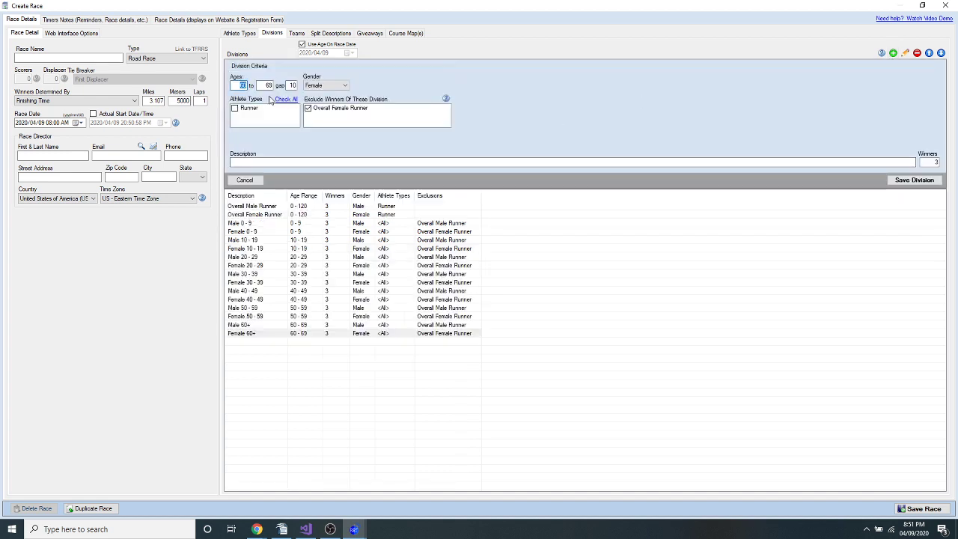
type("40")
key("Tab")
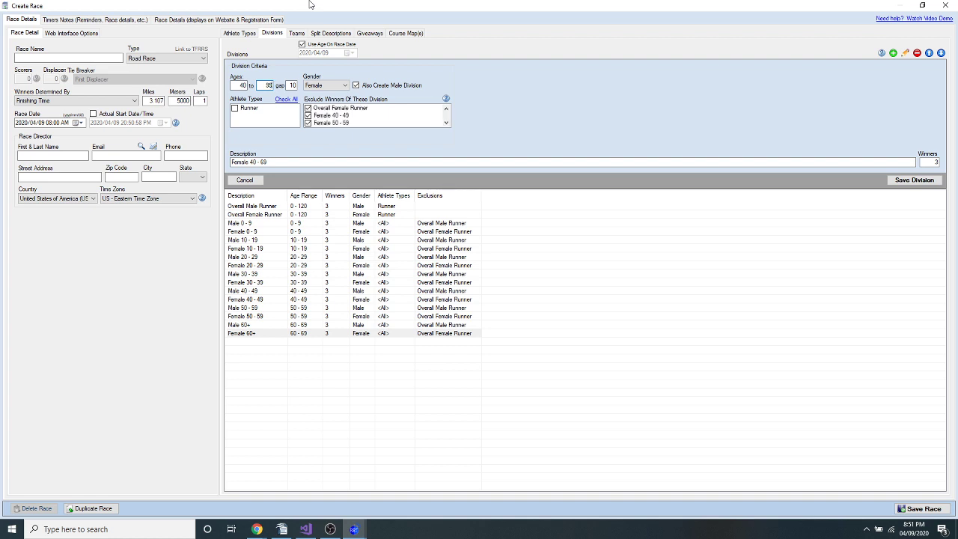
left_click(318, 86)
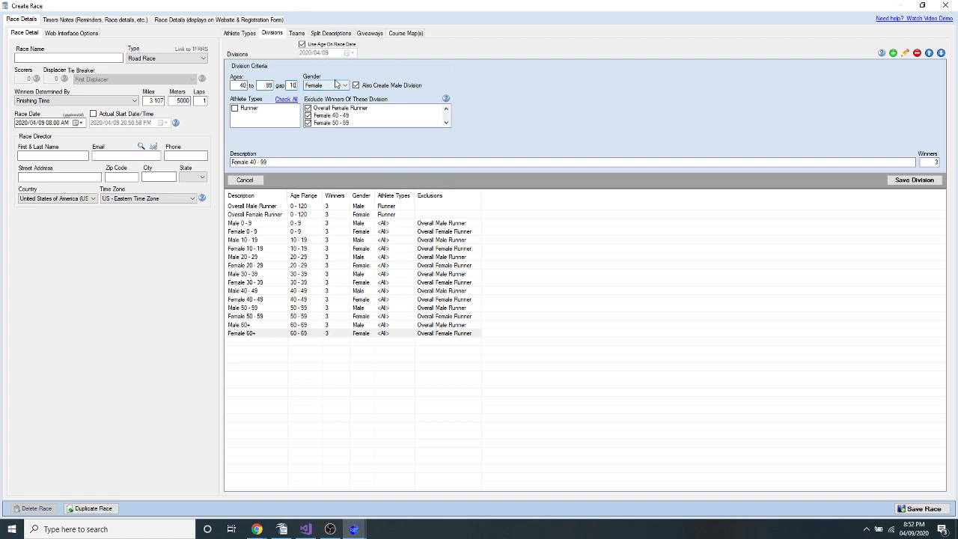
left_click(315, 93)
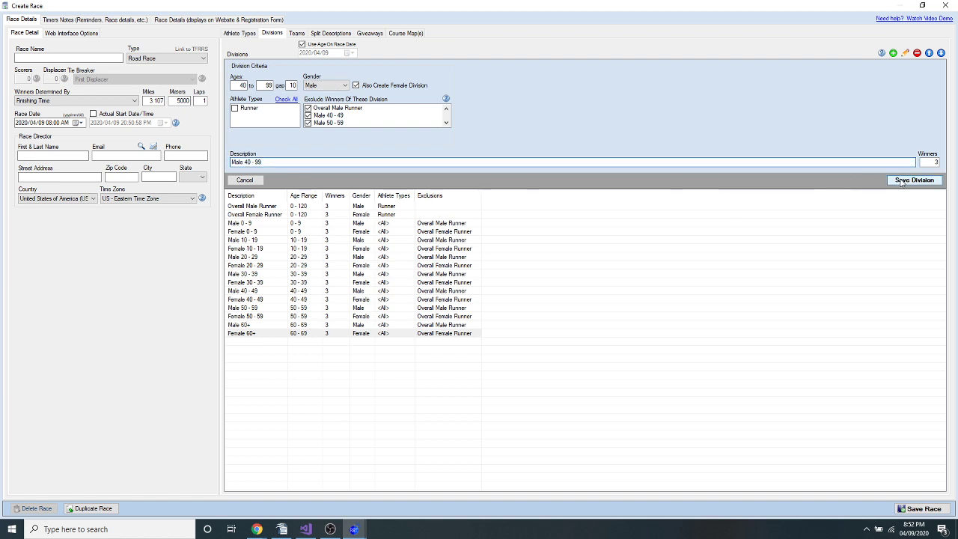
left_click(915, 180)
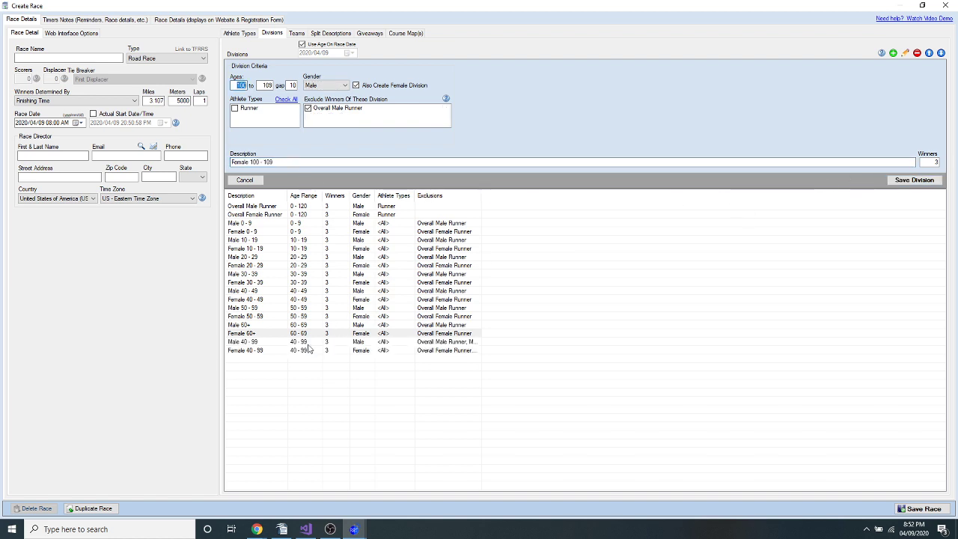
Rename the two 40 - 99 divisions as Male Masters and Female Masters.
left_click(258, 342)
type("Male Masters")
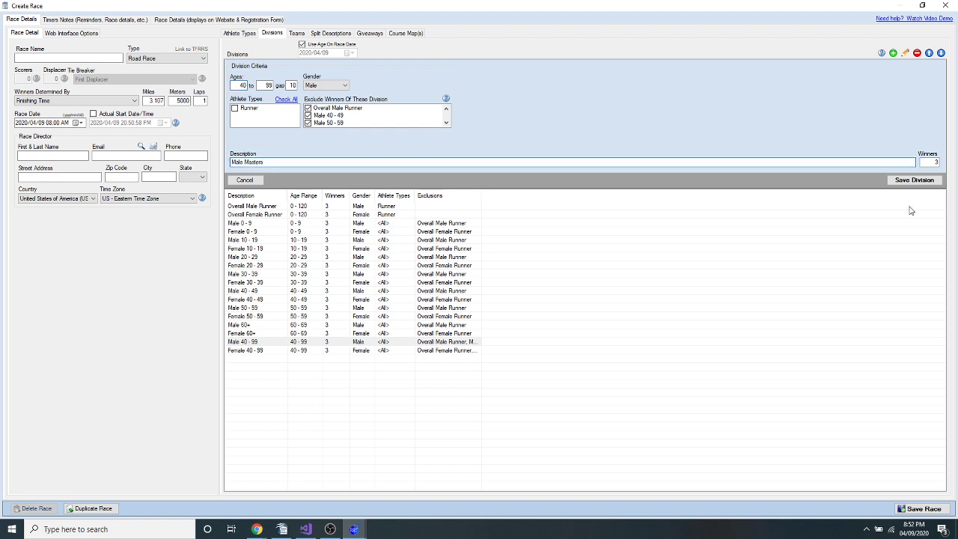
left_click(909, 182)
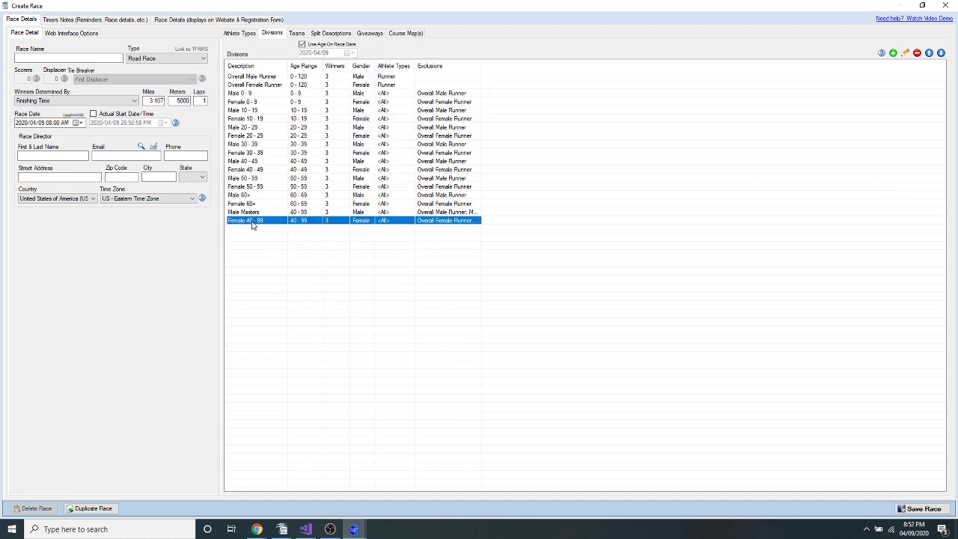
left_click(253, 222)
left_click_drag(250, 162, 357, 154)
type("Ma")
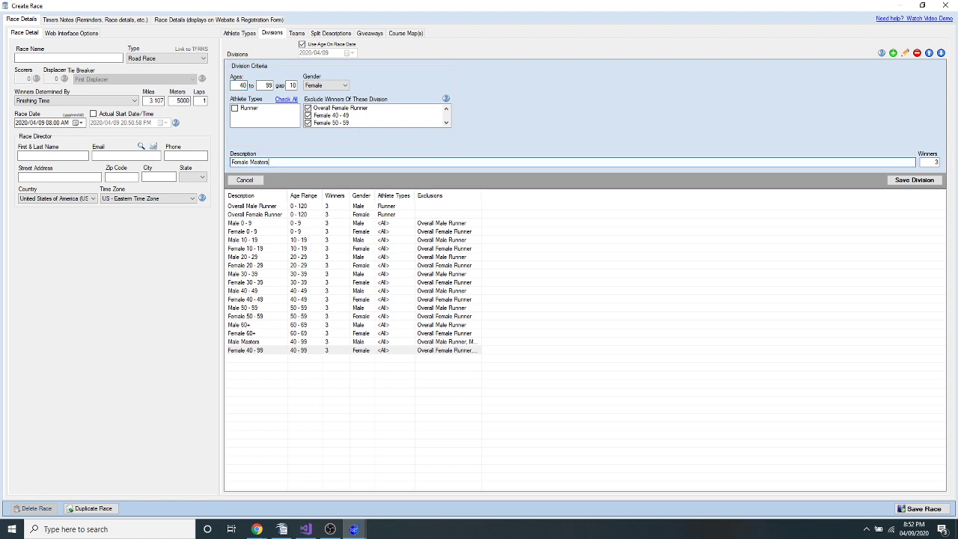
type("sters")
left_click(909, 181)
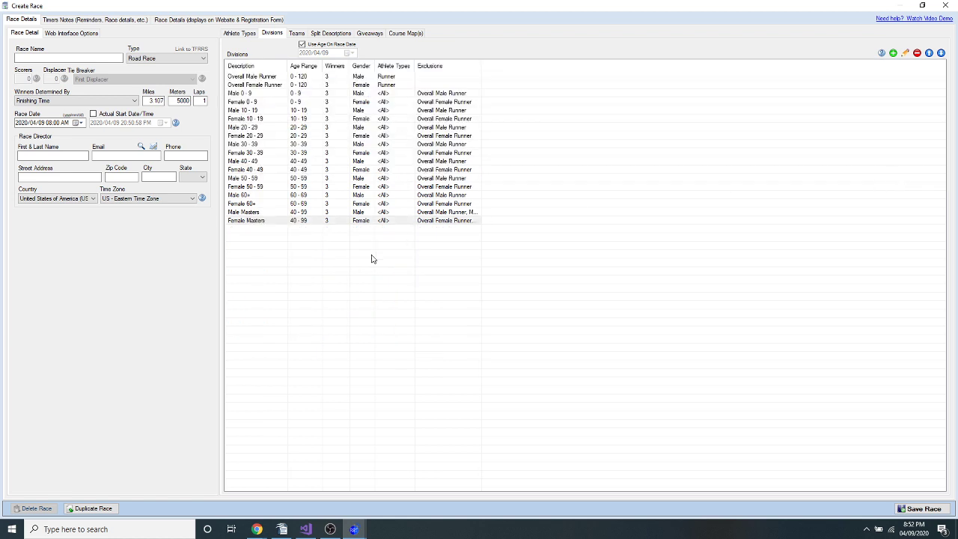
Move the Male Masters division up to directly below the Overall Female Runner division.
left_click(242, 213)
left_click(929, 53)
left_click(929, 53)
left_click(929, 53)
left_click(929, 53)
left_click(930, 53)
left_click(930, 54)
left_click(929, 54)
left_click(929, 54)
left_click(929, 54)
left_click(930, 54)
left_click(929, 54)
left_click(929, 54)
Move the Female Masters division up to directly below Male Masters.
left_click(273, 221)
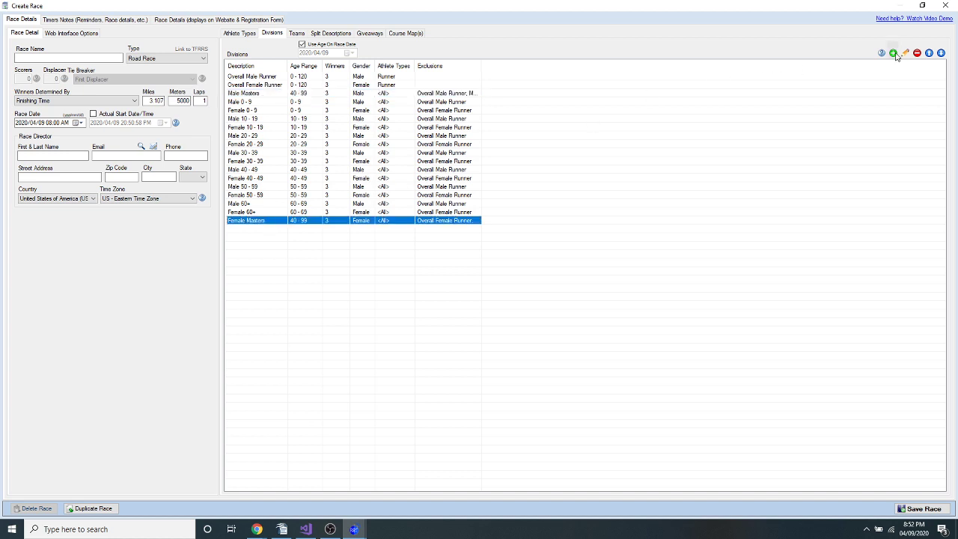
left_click(929, 53)
left_click(929, 53)
left_click(928, 53)
left_click(929, 53)
left_click(929, 53)
left_click(928, 53)
left_click(929, 53)
left_click(929, 54)
left_click(929, 53)
left_click(929, 54)
left_click(928, 53)
left_click(929, 53)
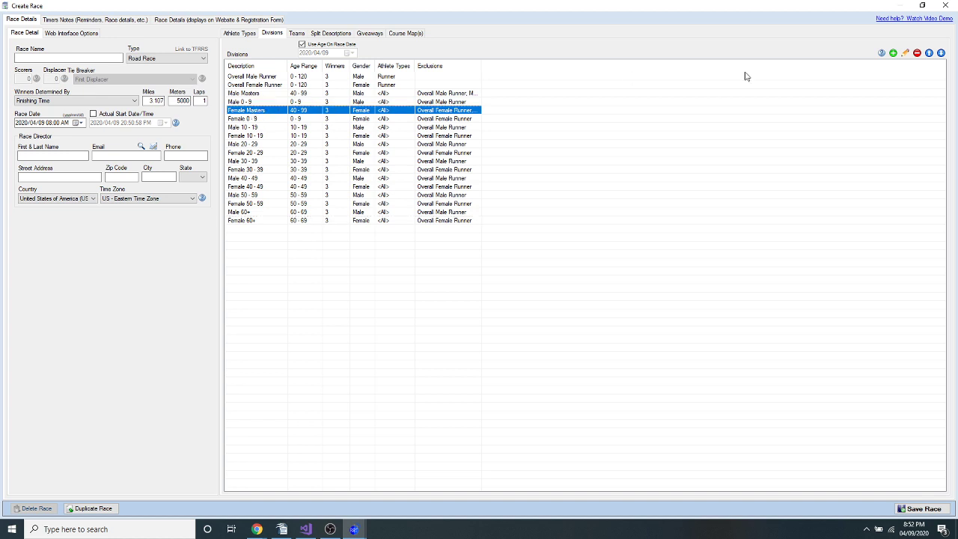
left_click(929, 54)
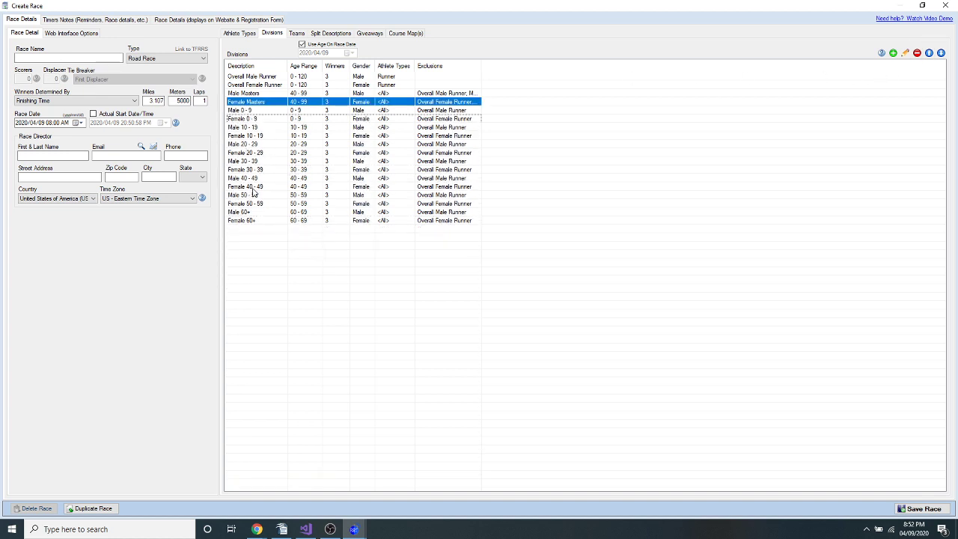
Exclude the Male Masters and Female Masters winners from the matching 40 - 49 divisions.
double_click(254, 178)
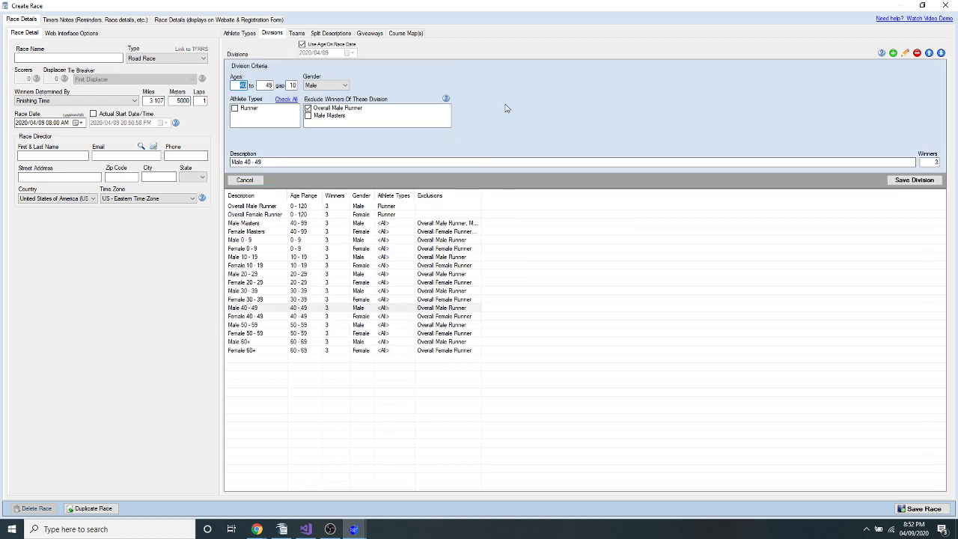
left_click(308, 118)
left_click(913, 182)
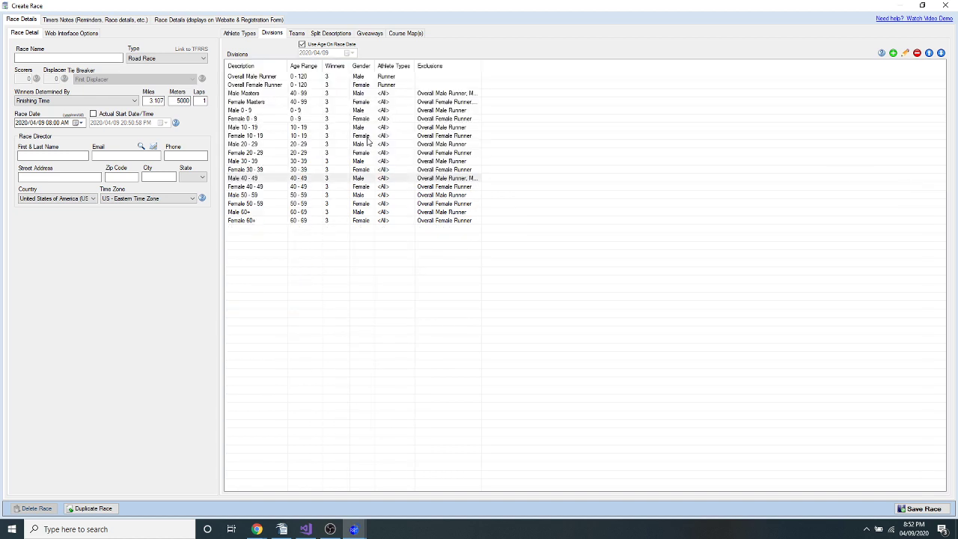
double_click(243, 186)
left_click(308, 116)
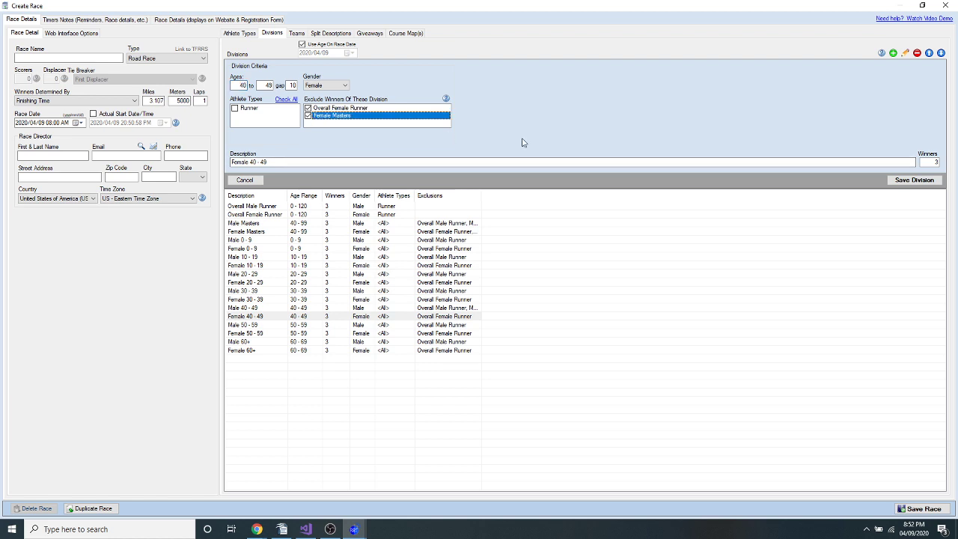
left_click(906, 180)
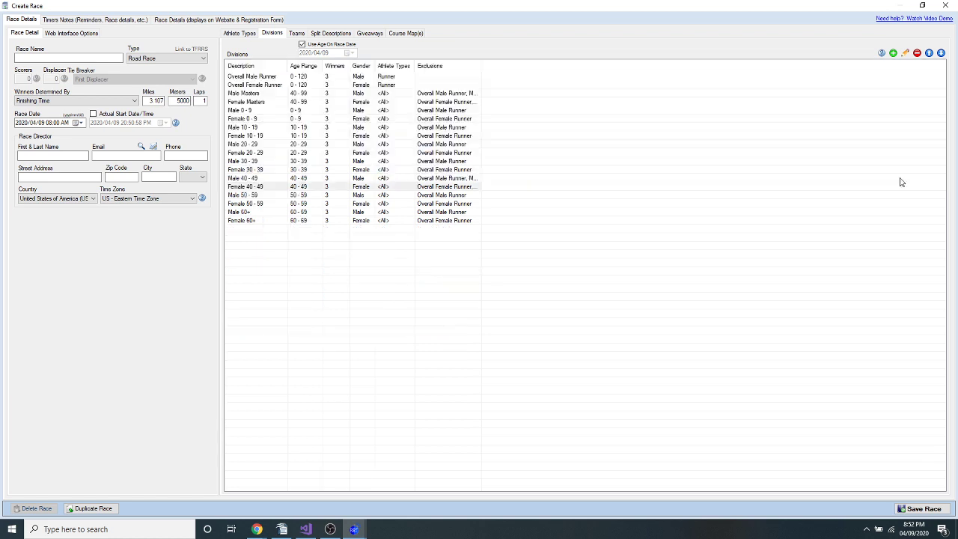
Exclude the Male Masters and Female Masters winners from the matching 50 - 59 divisions.
double_click(251, 196)
left_click(308, 116)
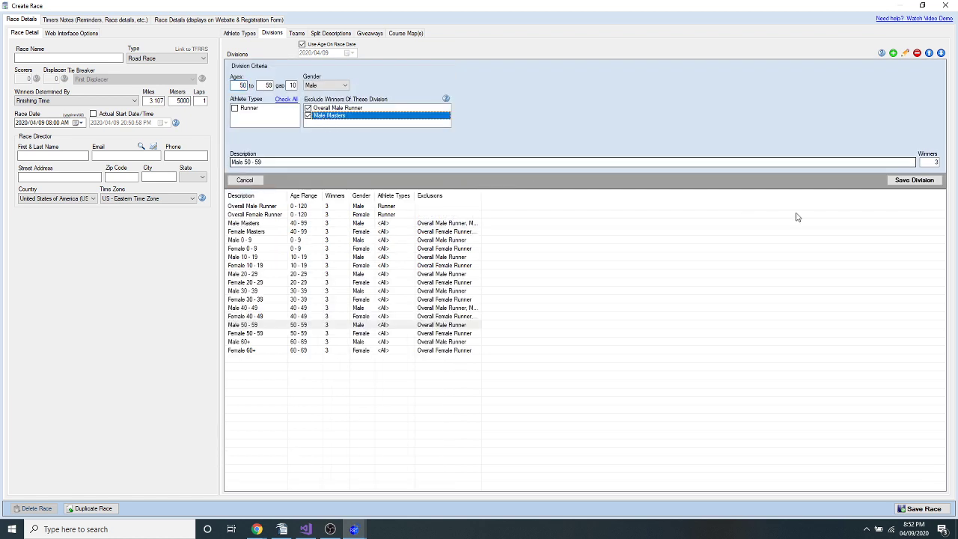
left_click(914, 179)
double_click(250, 205)
left_click(308, 116)
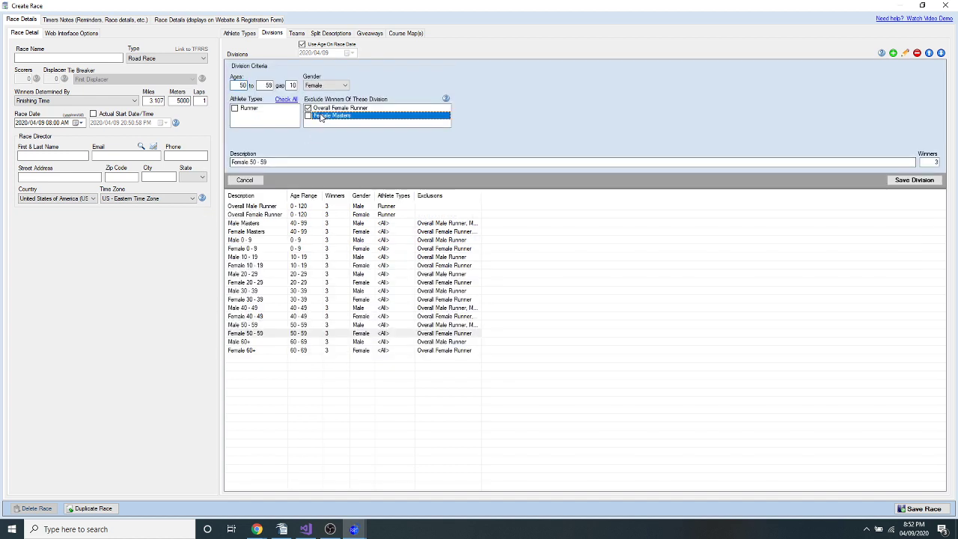
left_click(912, 182)
Exclude the Masters winners from the Male 60+ and Female 60+ divisions, and close the race setup without saving the race.
double_click(241, 341)
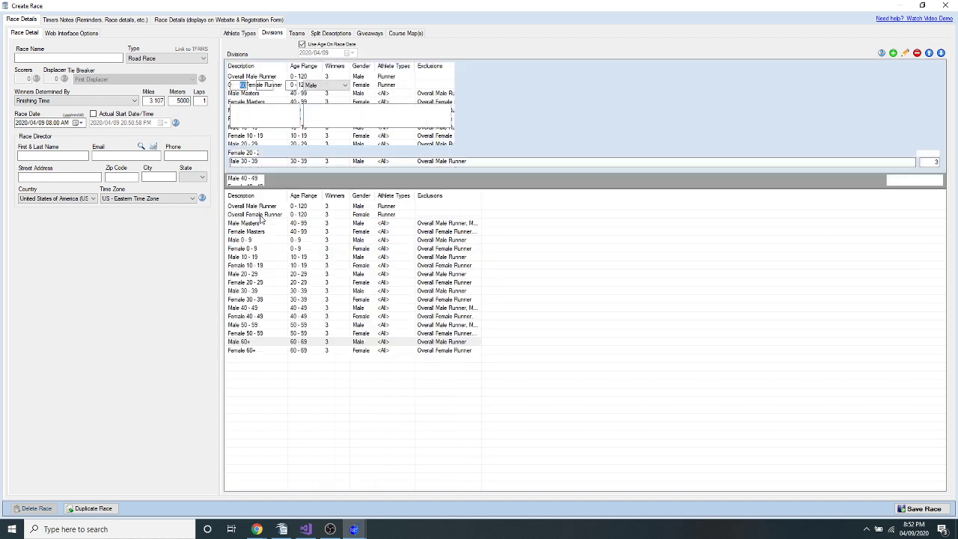
left_click(307, 116)
left_click(914, 180)
double_click(242, 350)
left_click(308, 116)
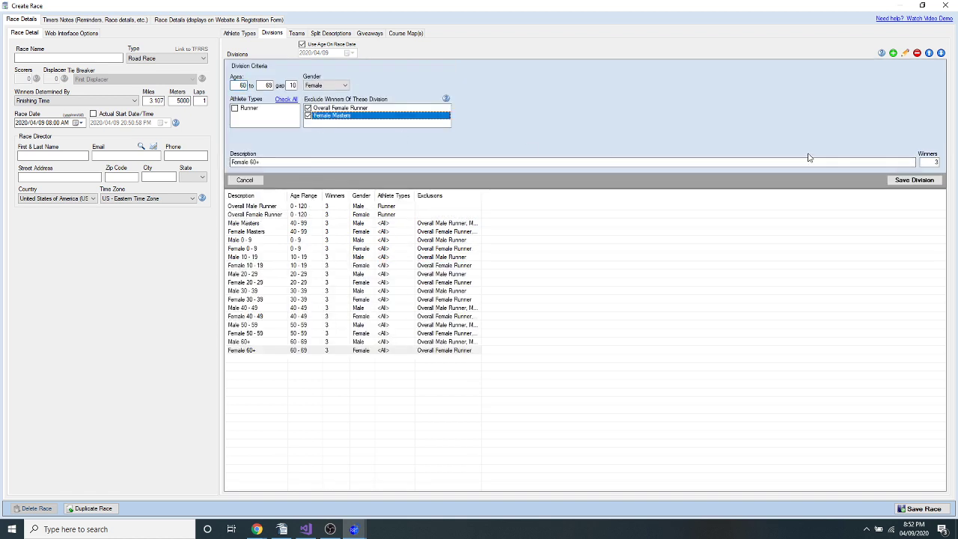
left_click(867, 179)
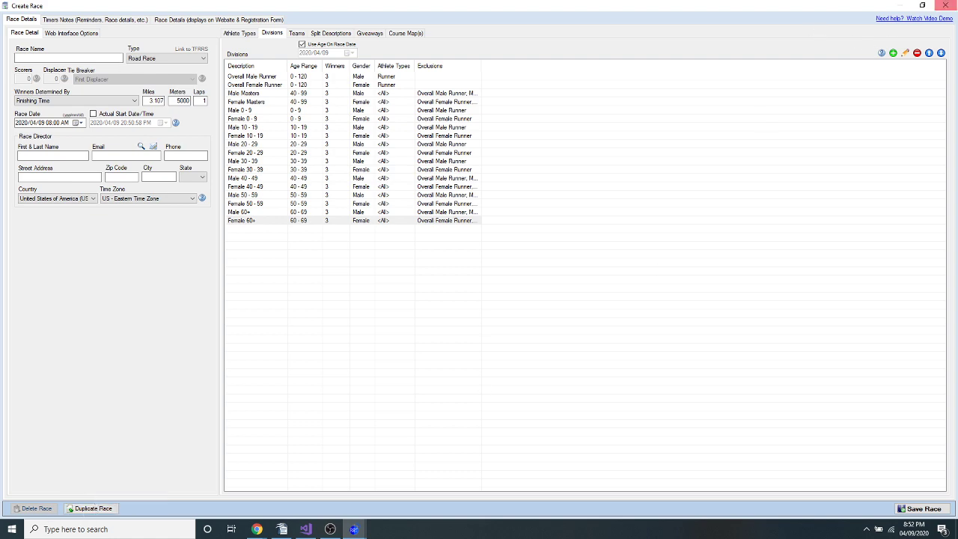
left_click(945, 5)
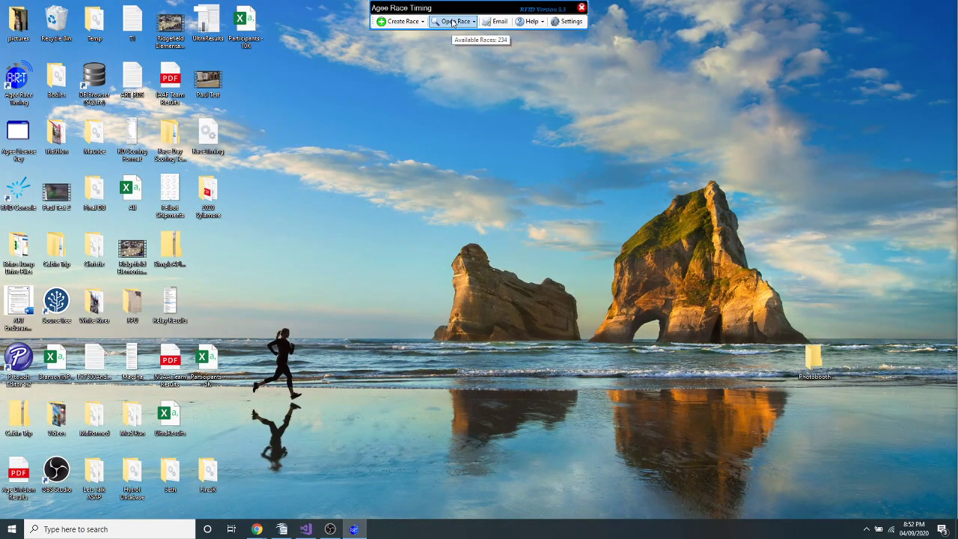
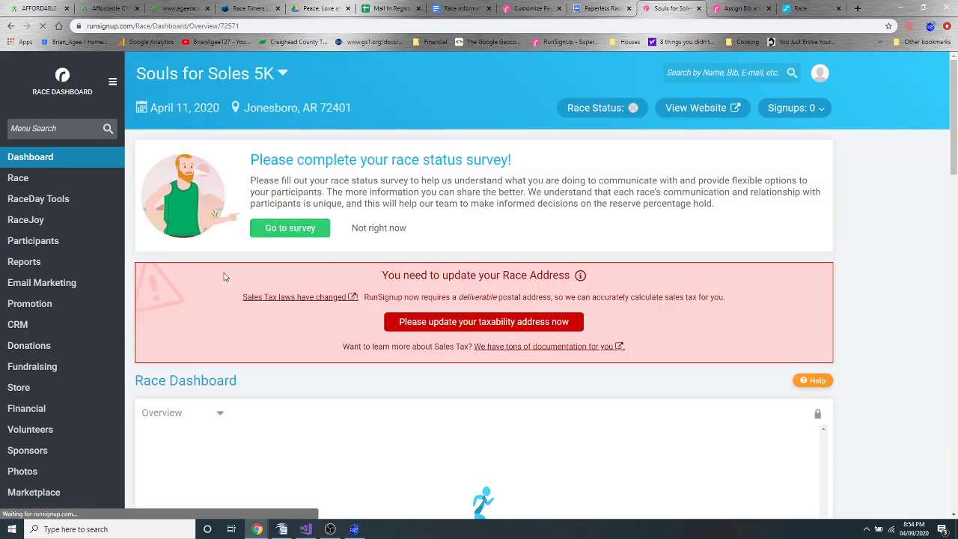
Open the registration dates, pricing and options of the Souls for Soles 5K in RunSignup, at its registration periods.
scroll(104, 257, "down", 1)
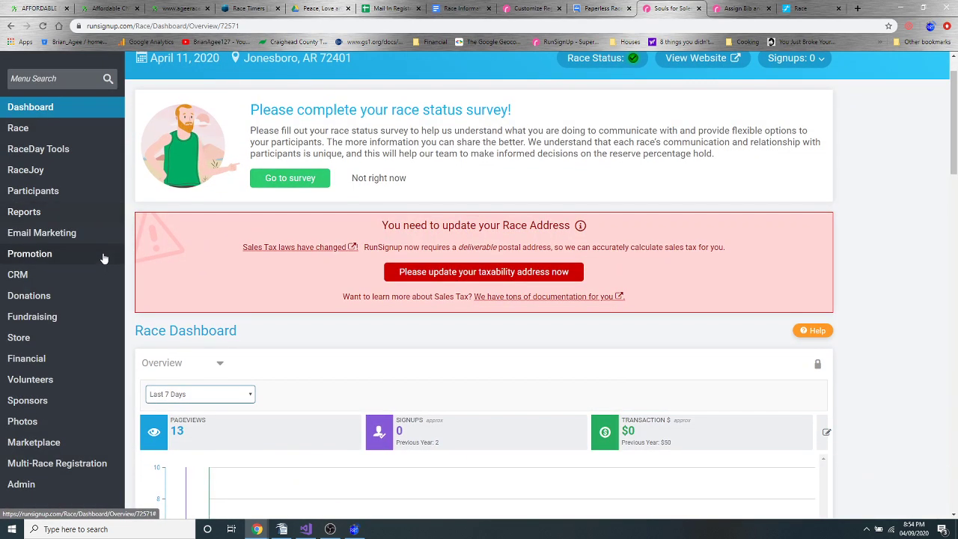
left_click(31, 131)
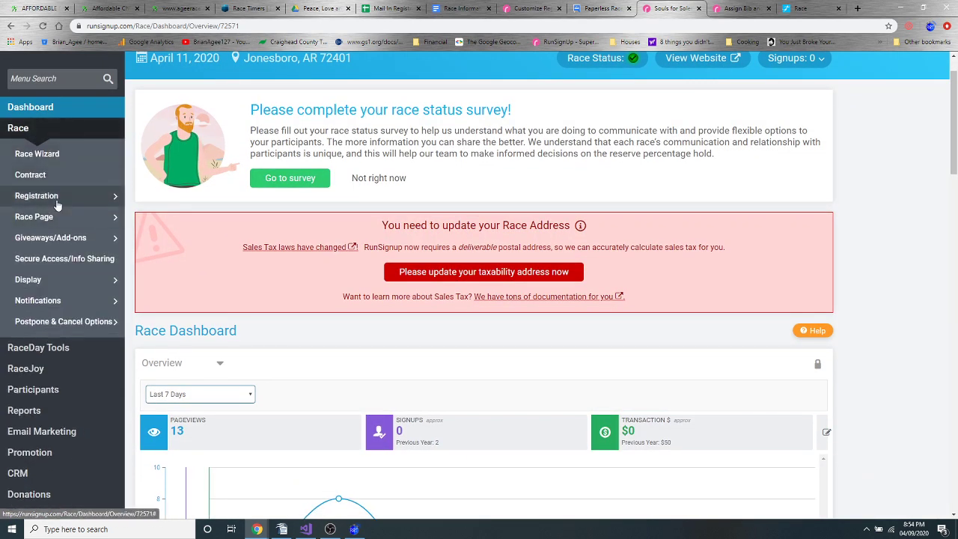
mouse_move(53, 196)
left_click(184, 192)
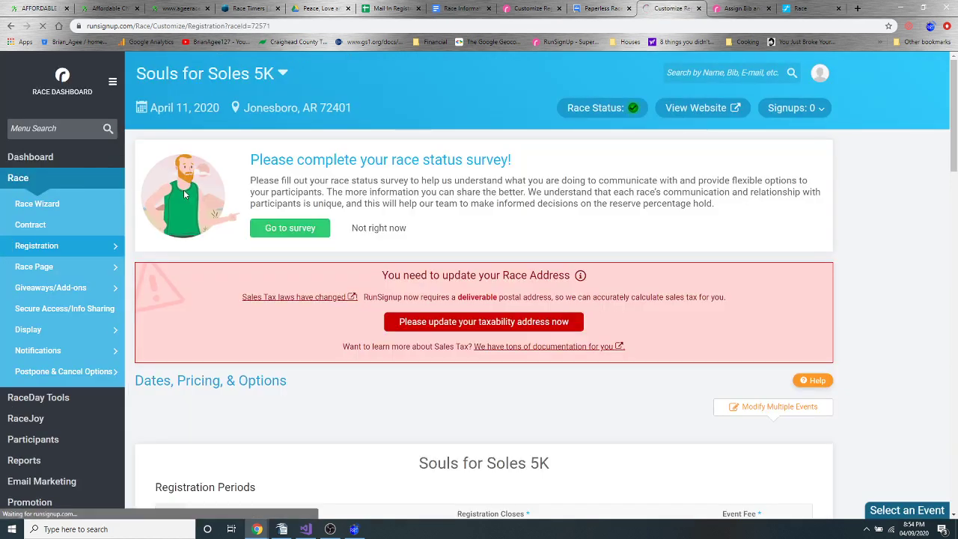
scroll(237, 315, "down", 3)
scroll(236, 314, "down", 3)
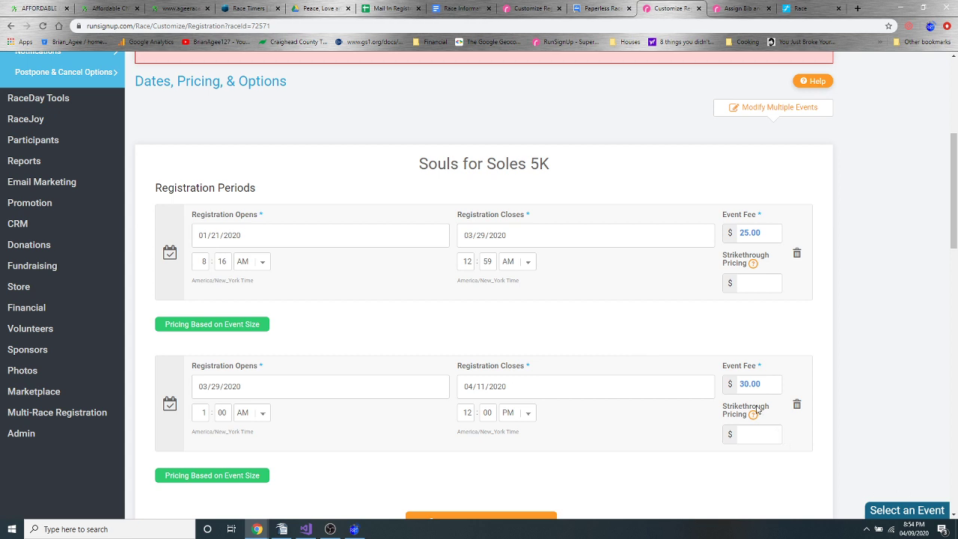
Set the closing date of the first registration period, with the $25.00 fee, to 04/09/2020.
left_click(465, 262)
left_click(515, 235)
left_click(575, 259)
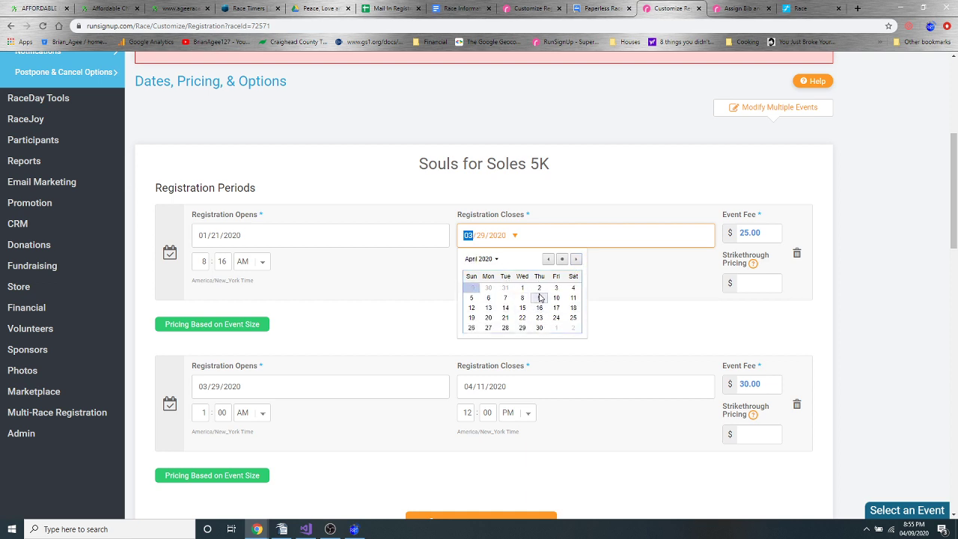
left_click(539, 298)
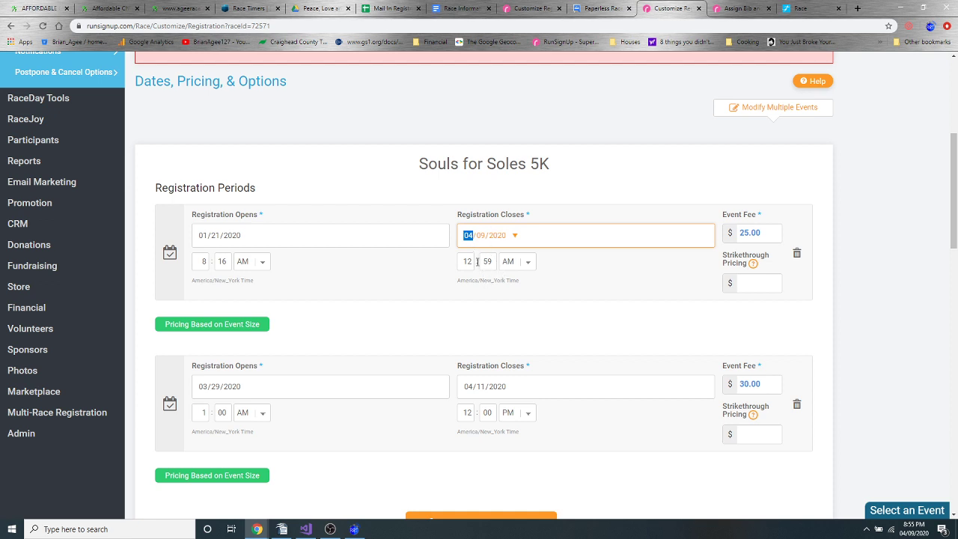
Set the closing time of the first registration period to 12:00 PM.
left_click(467, 261)
double_click(467, 261)
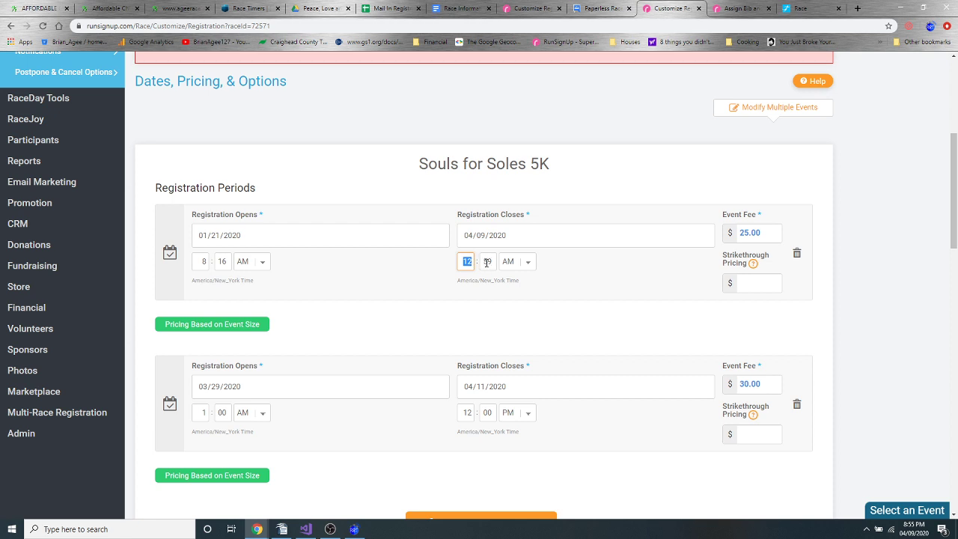
double_click(487, 262)
type("00")
left_click(517, 262)
left_click(515, 282)
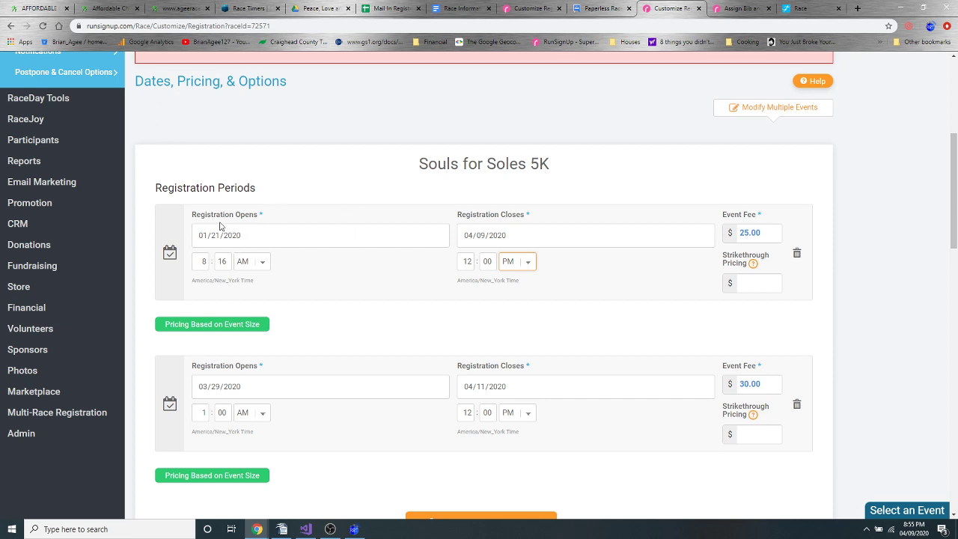
Leave the registration periods without saving and open the SignUp App page of the Souls for Soles 5K.
scroll(211, 184, "up", 4)
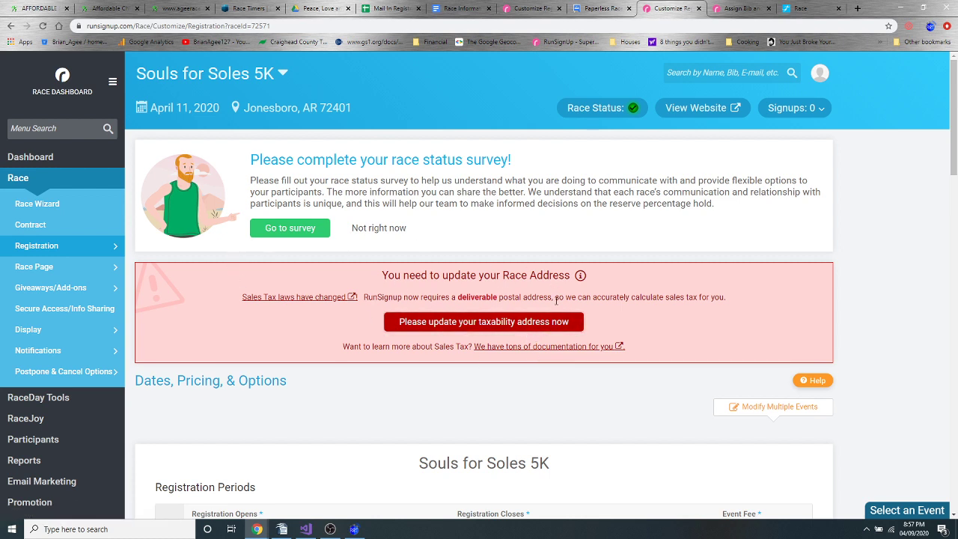
left_click(476, 330)
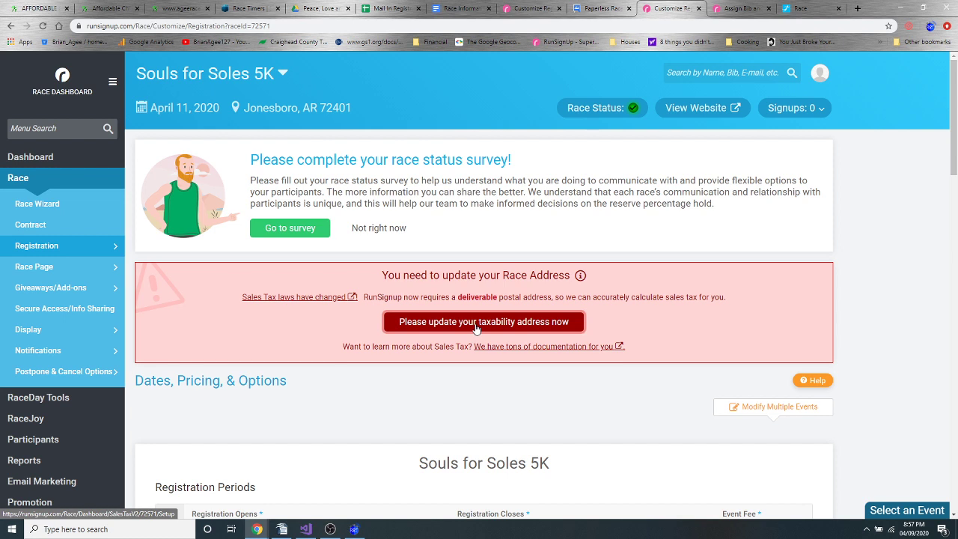
scroll(516, 359, "down", 2)
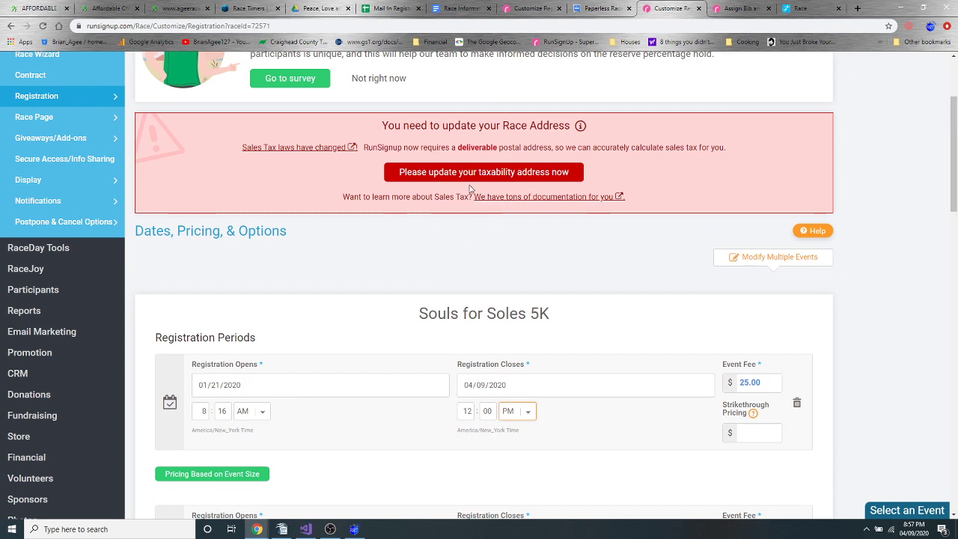
left_click(60, 251)
scroll(90, 261, "down", 2)
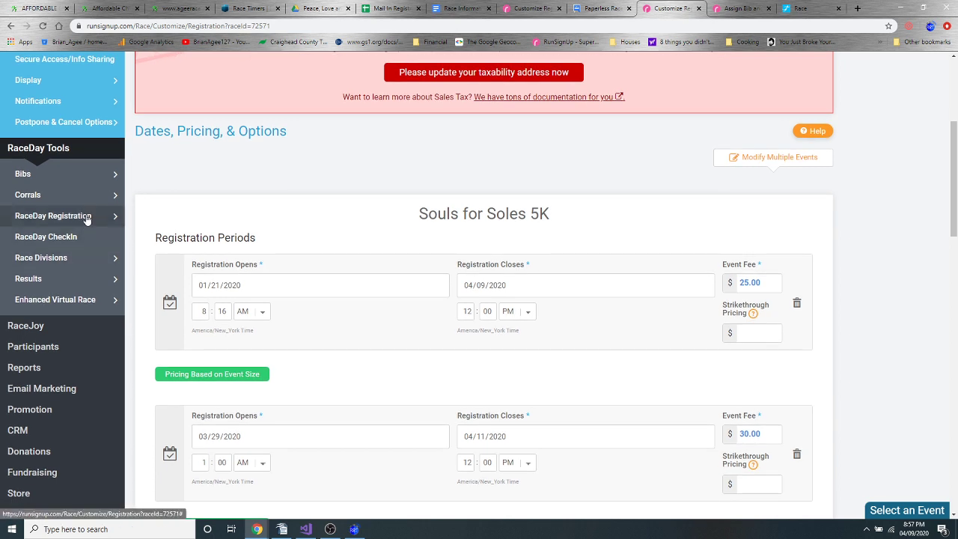
mouse_move(89, 219)
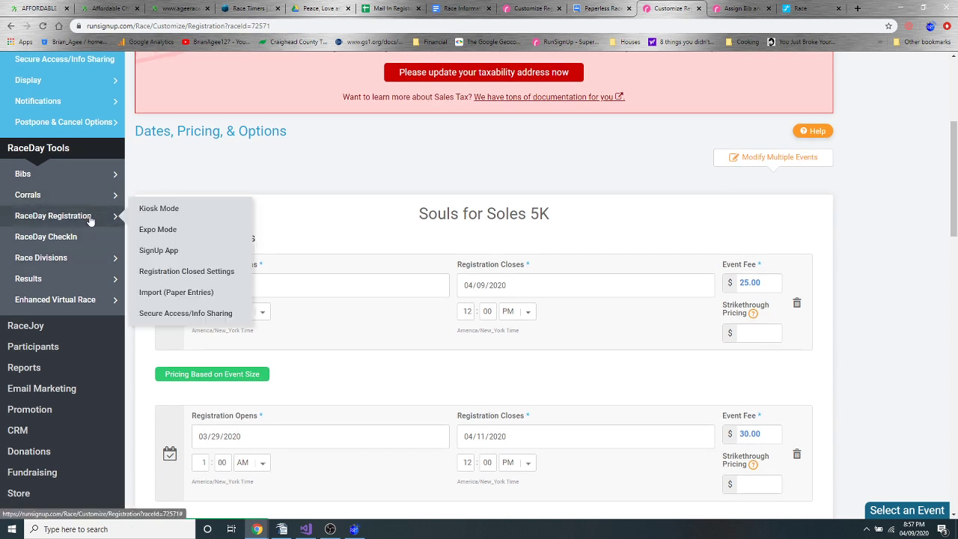
left_click(179, 253)
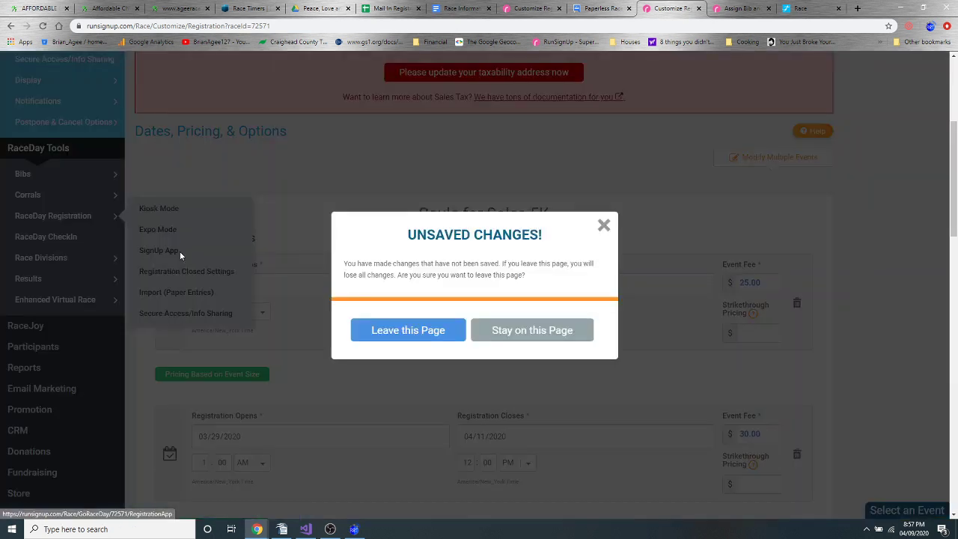
left_click(384, 332)
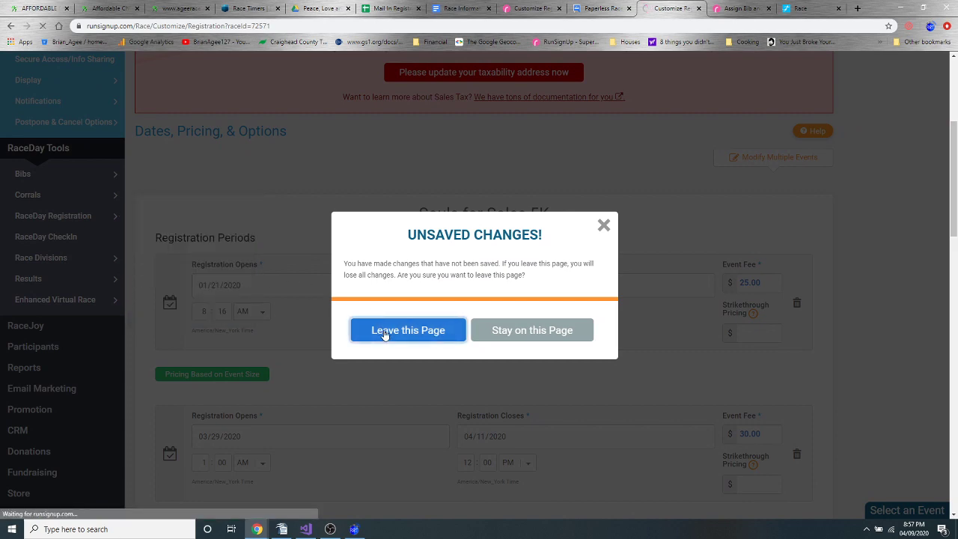
scroll(262, 309, "down", 1)
scroll(258, 310, "down", 5)
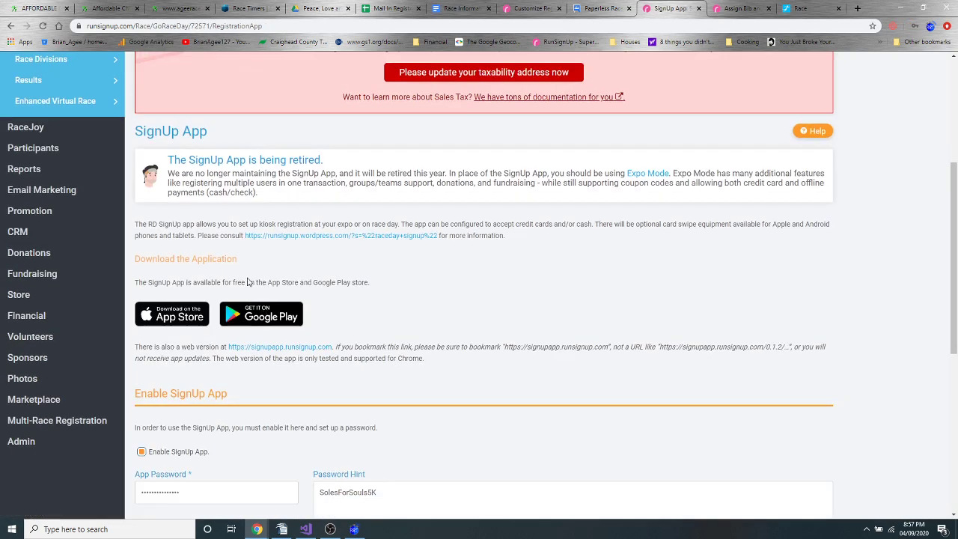
scroll(207, 293, "up", 6)
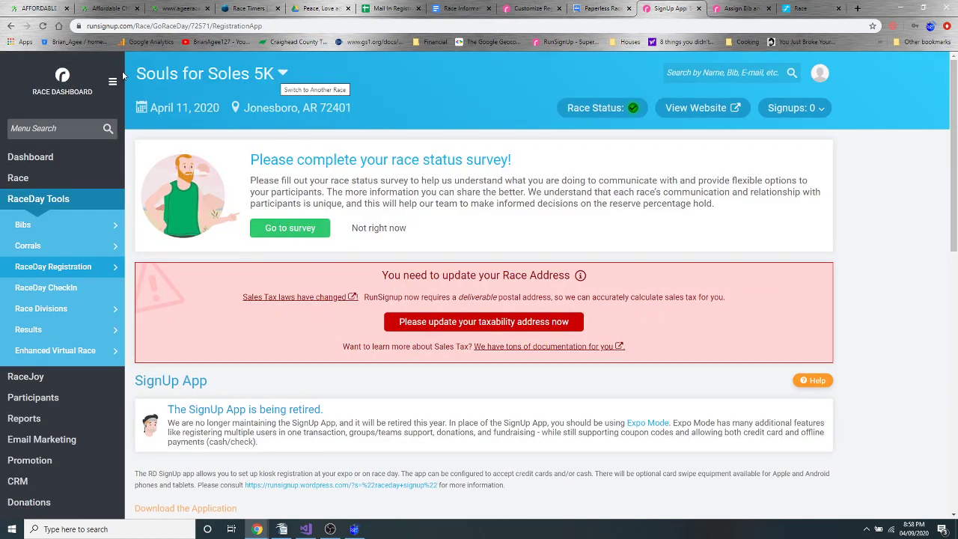
Go to the My Races list and open the race dashboard of the ART Live Stream 10K.
left_click(11, 26)
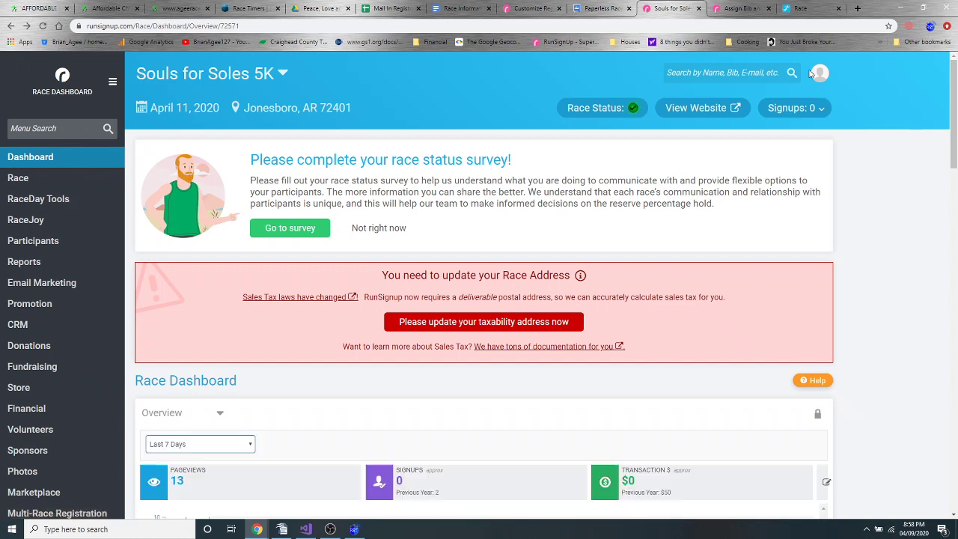
left_click(820, 72)
left_click(853, 144)
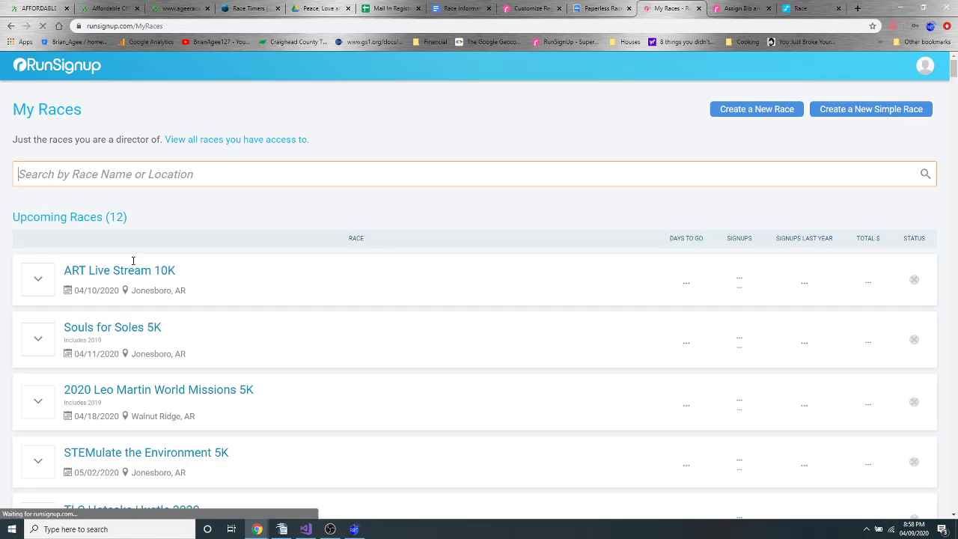
left_click(147, 274)
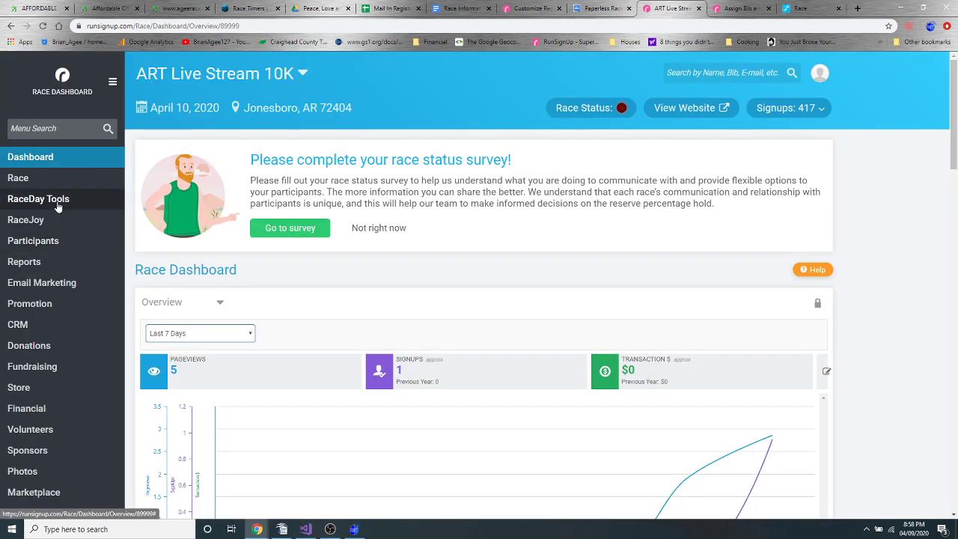
Open the SignUp App page of the ART Live Stream 10K and highlight its password hint.
left_click(48, 199)
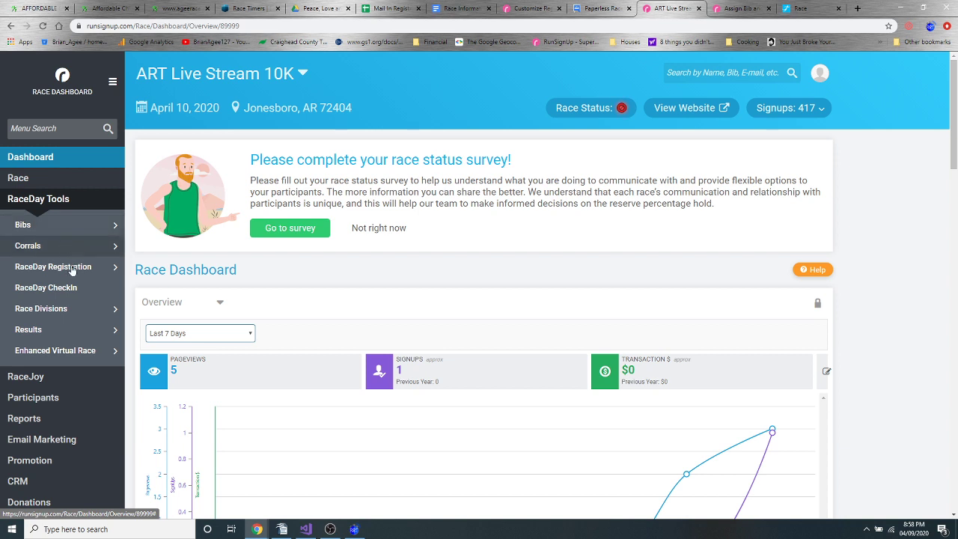
mouse_move(74, 272)
left_click(163, 304)
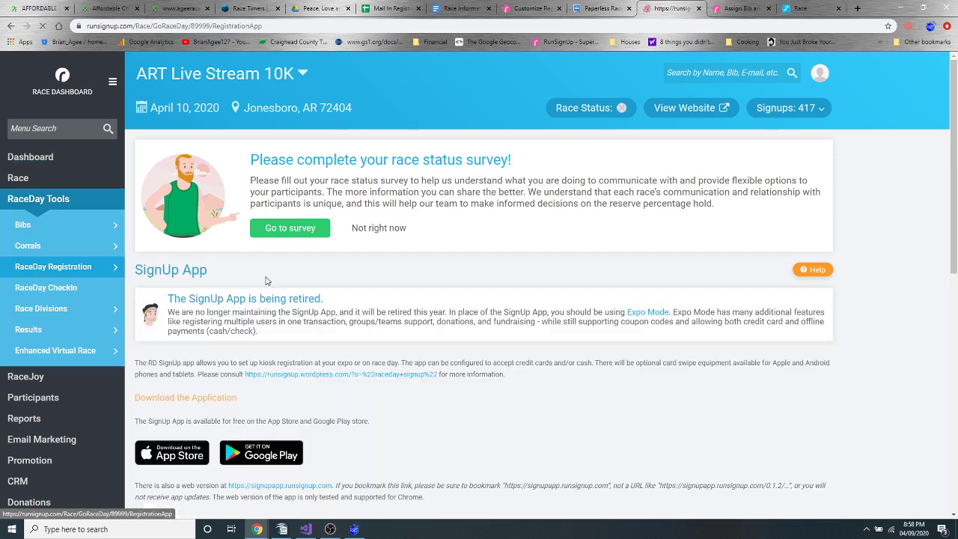
scroll(356, 259, "down", 8)
left_click_drag(357, 259, 261, 233)
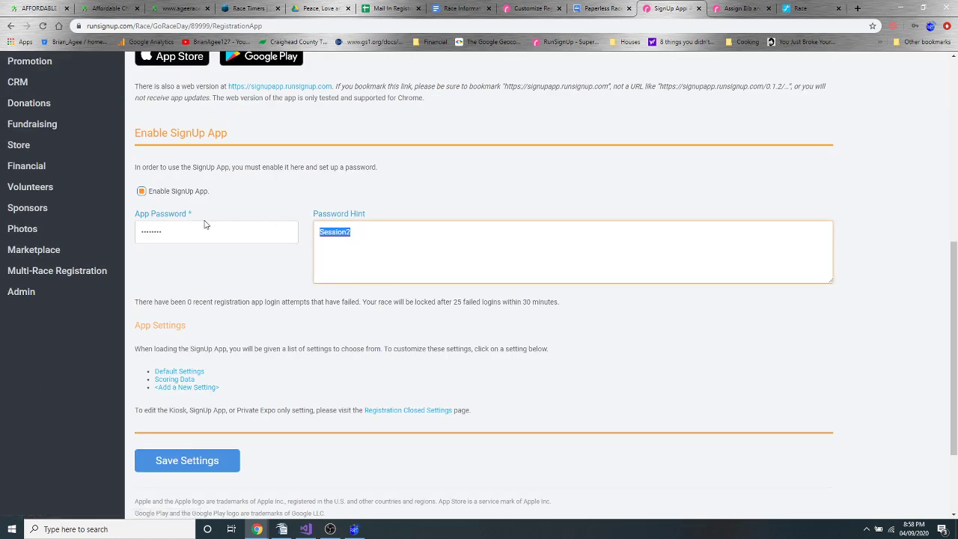
Look at the app's registration form, and point out the app password and password hint fields on the SignUp App page.
left_click(789, 10)
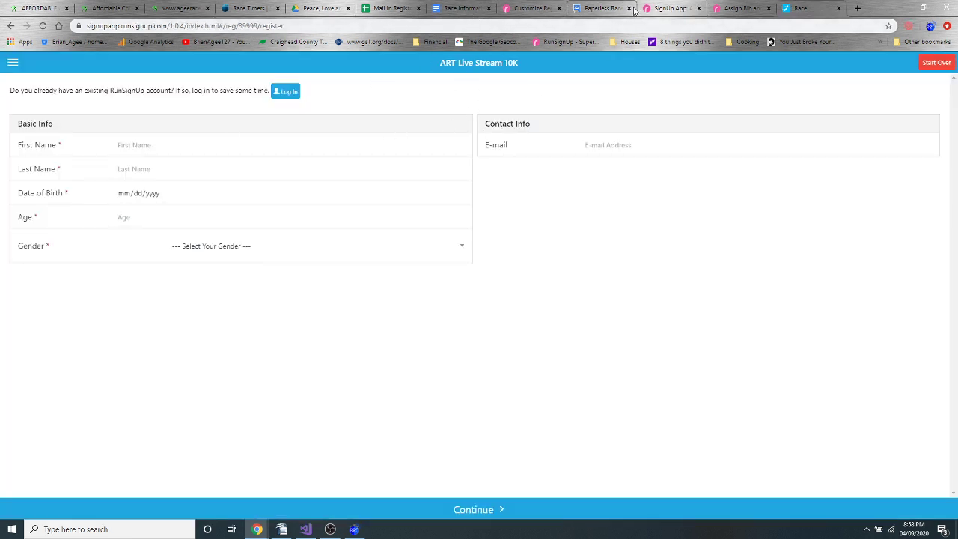
left_click(670, 8)
left_click(361, 236)
left_click_drag(362, 236, 223, 217)
left_click(345, 228)
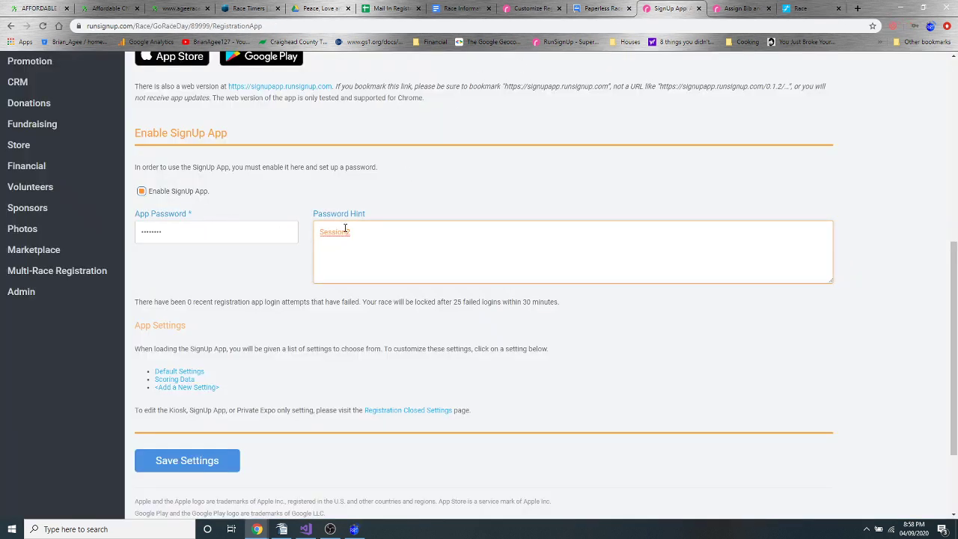
left_click_drag(357, 236, 232, 223)
left_click(187, 231)
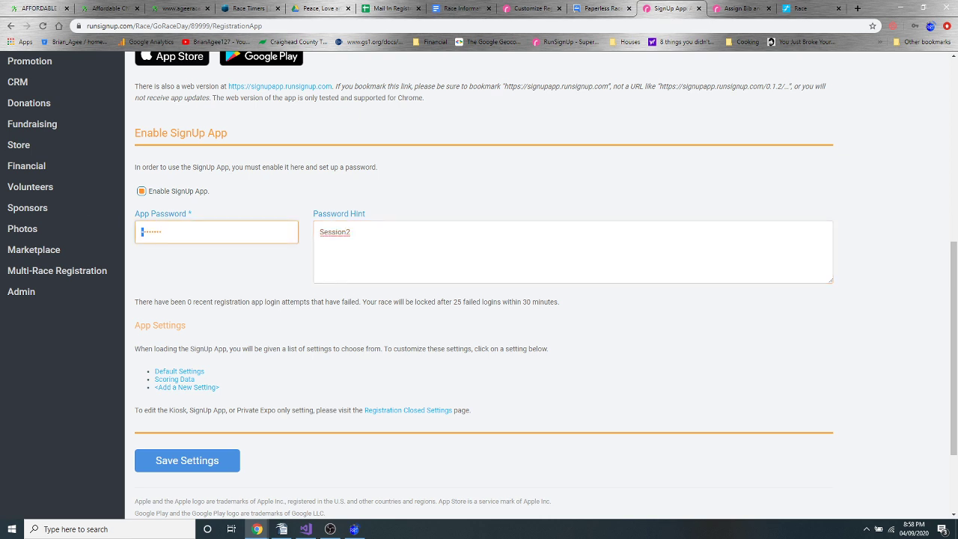
double_click(179, 232)
double_click(329, 233)
key("shift+Tab")
double_click(357, 235)
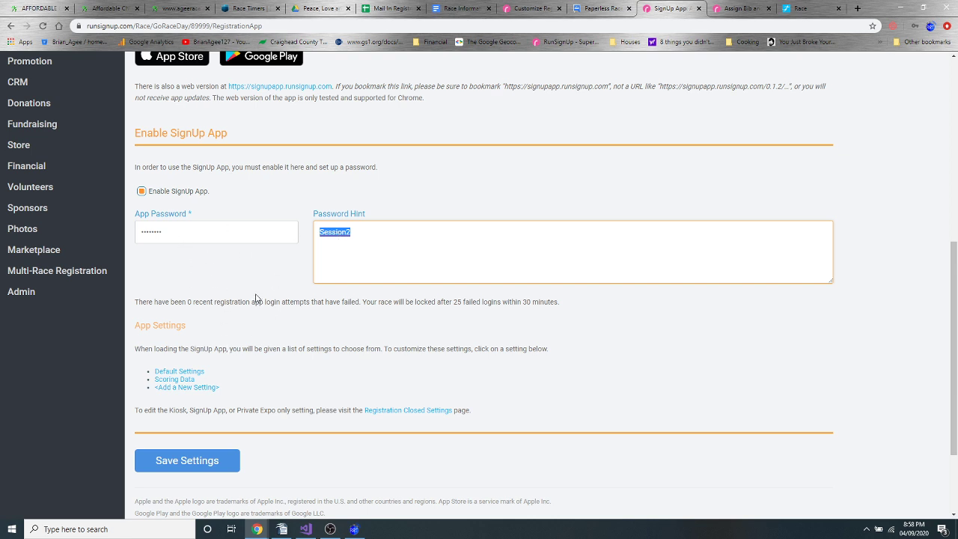
Open the Default Settings of the SignUp App and examine the general options, including the optional cash payment passcode.
left_click(199, 371)
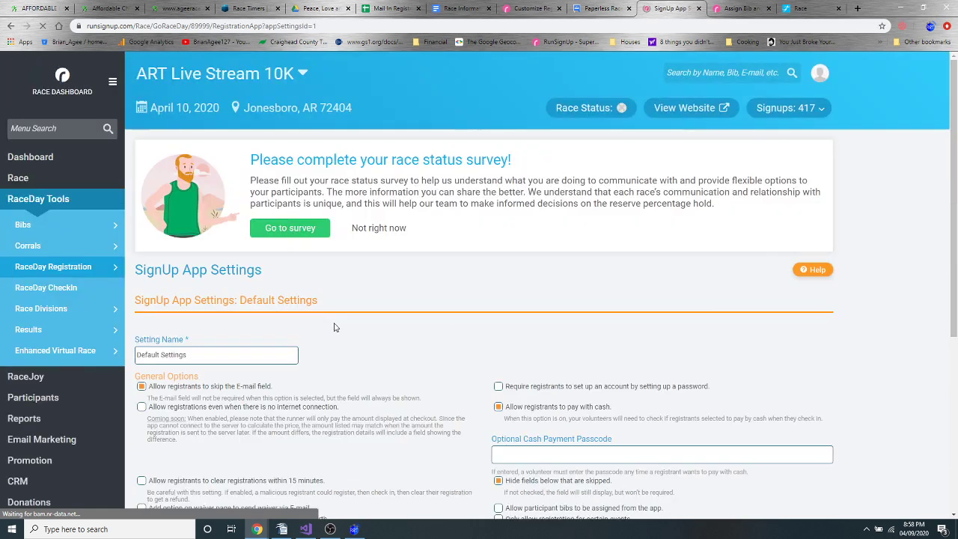
scroll(337, 322, "down", 3)
scroll(350, 312, "up", 1)
scroll(351, 311, "down", 1)
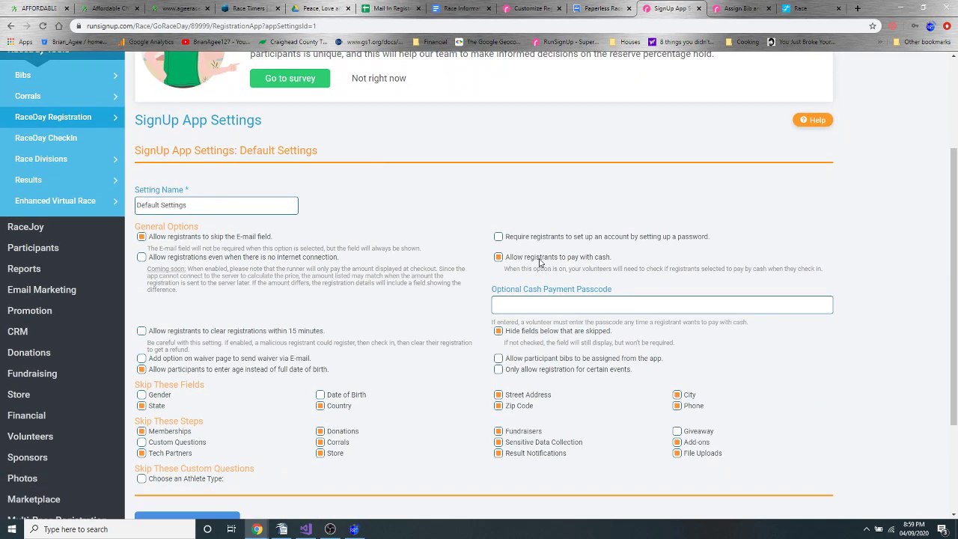
left_click(535, 307)
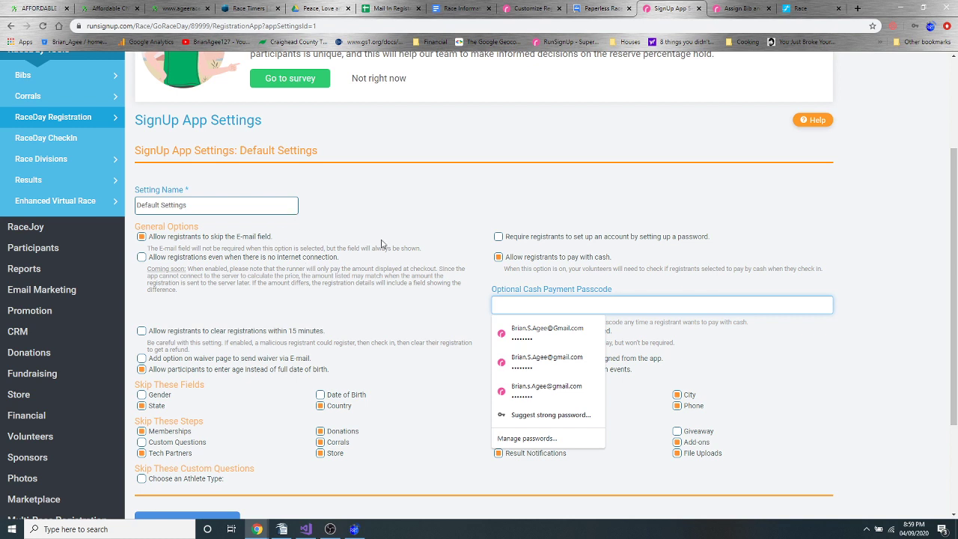
left_click(374, 322)
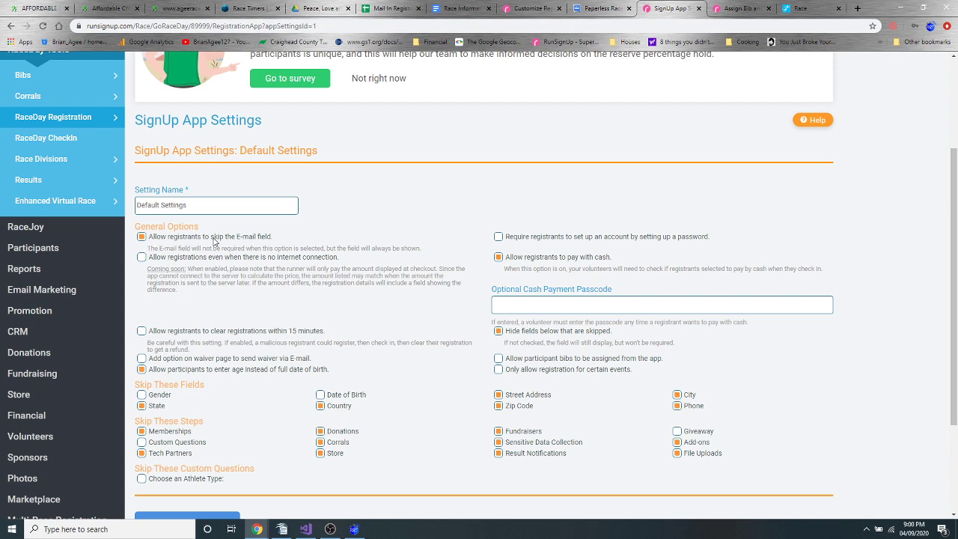
Review which fields, steps and custom questions registrants skip, and save the SignUp App's Default Settings.
scroll(219, 291, "down", 2)
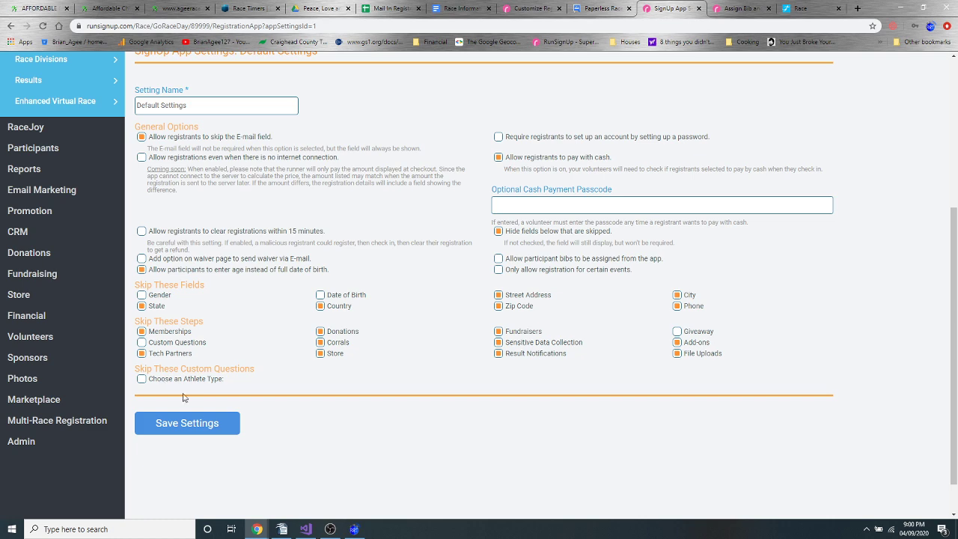
scroll(184, 395, "up", 2)
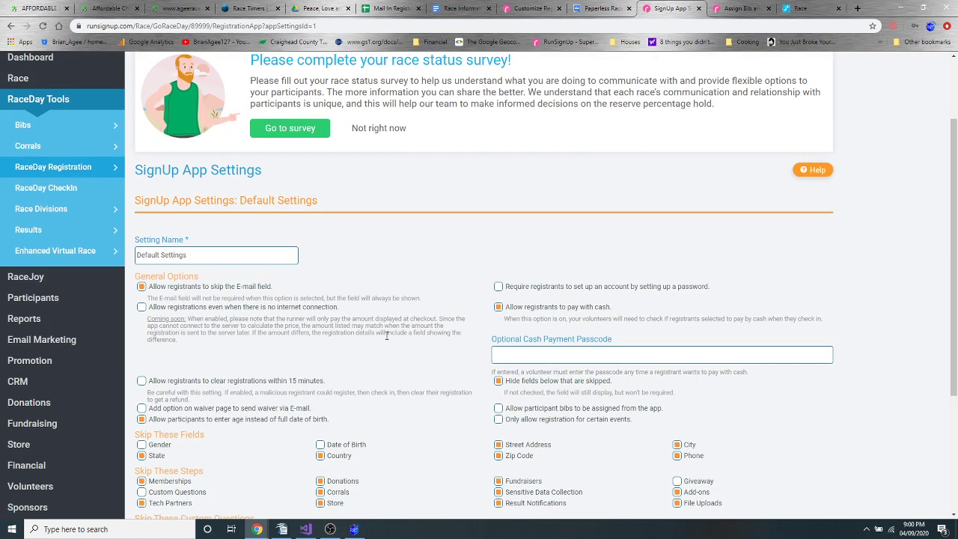
scroll(387, 336, "down", 2)
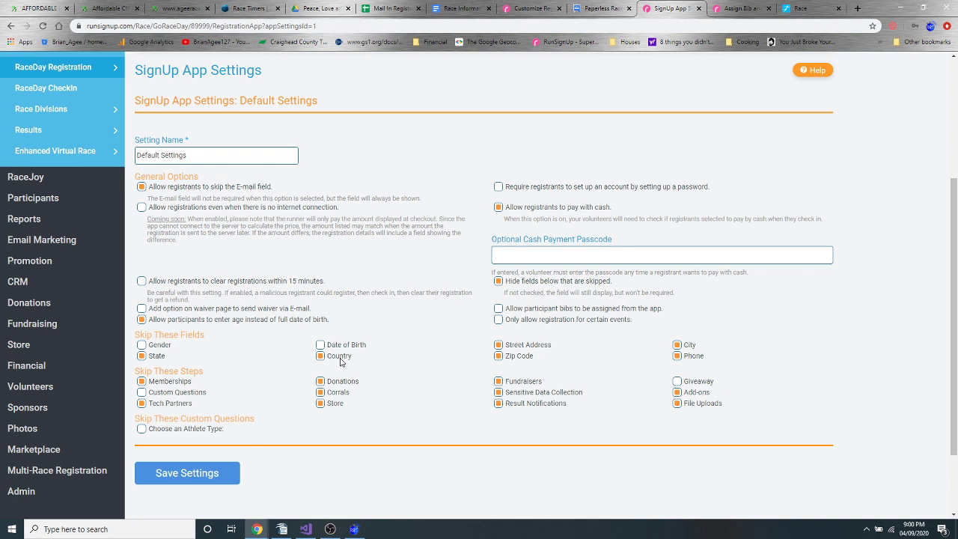
left_click(219, 467)
Open the RaceDay CheckIn mobile app settings of the ART Live Stream 10K and highlight the password hint.
left_click(809, 8)
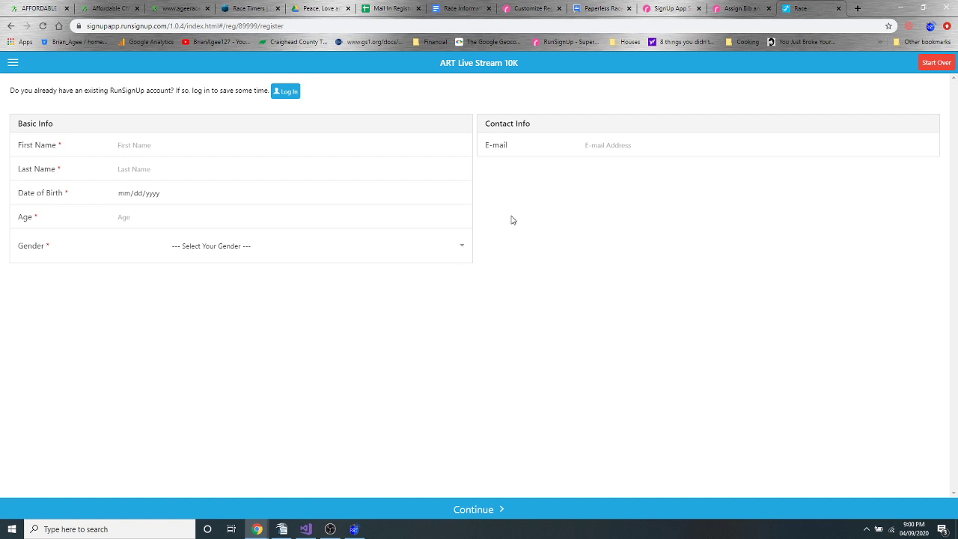
left_click(741, 8)
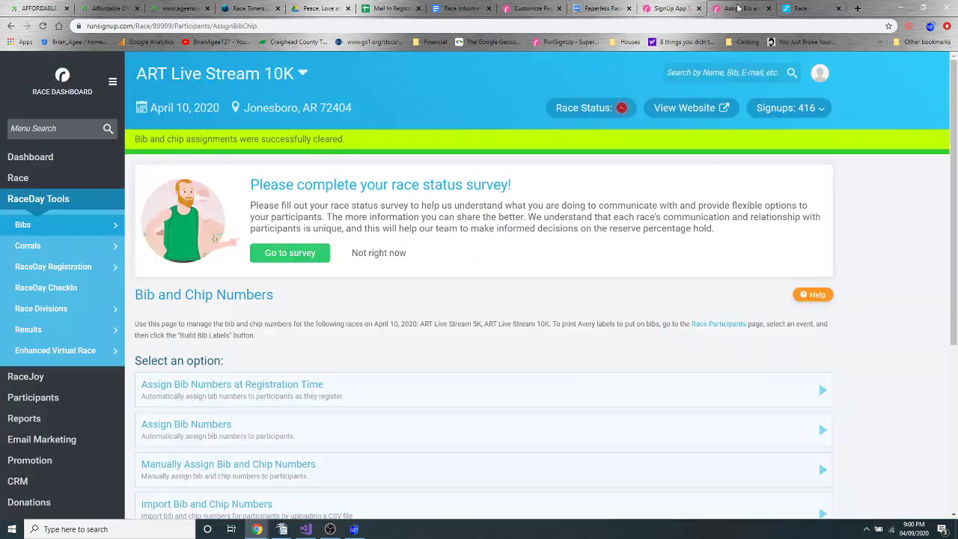
left_click(72, 289)
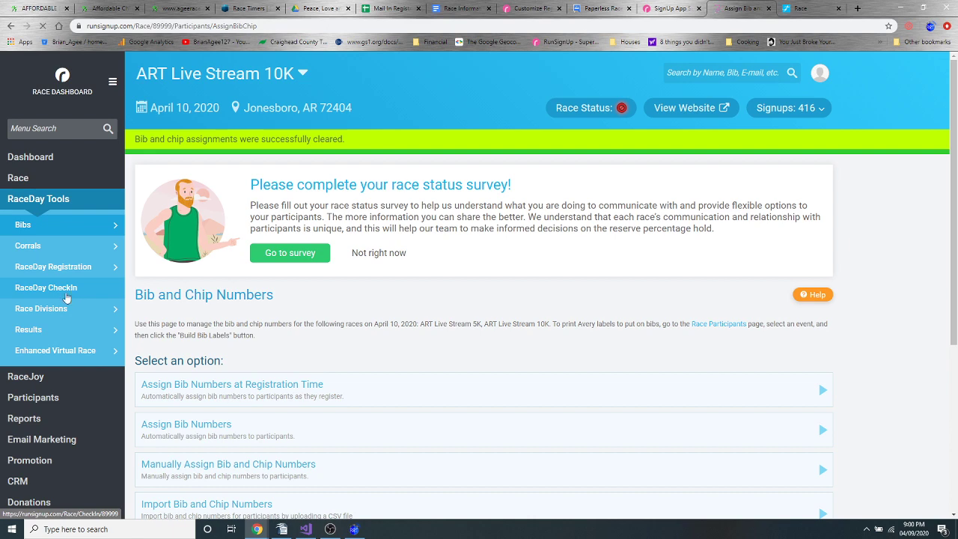
scroll(287, 319, "down", 2)
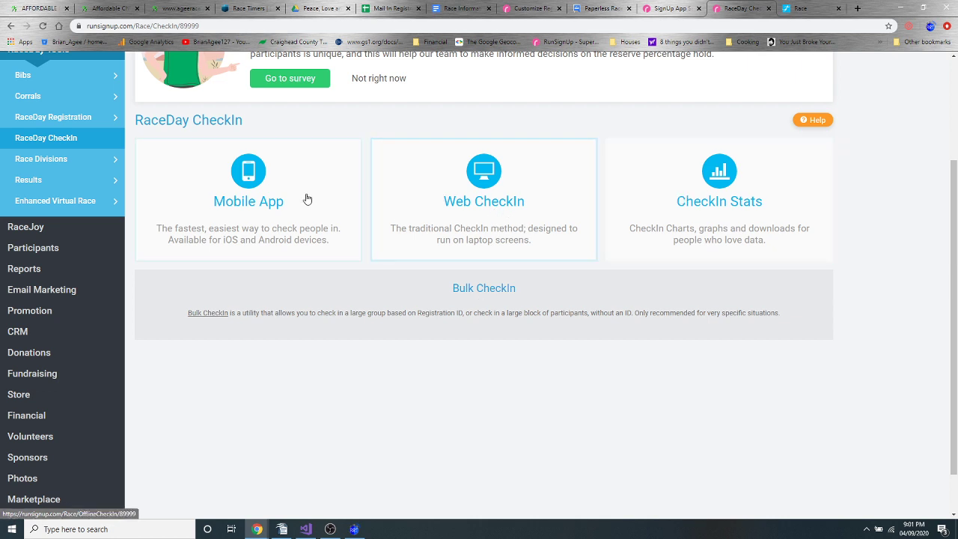
left_click(260, 226)
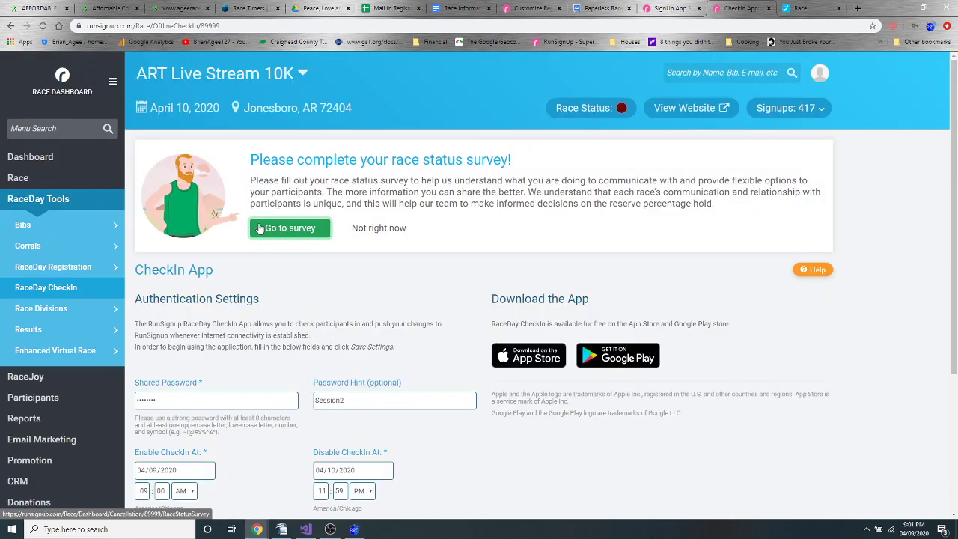
scroll(291, 272, "down", 2)
left_click_drag(345, 251, 277, 254)
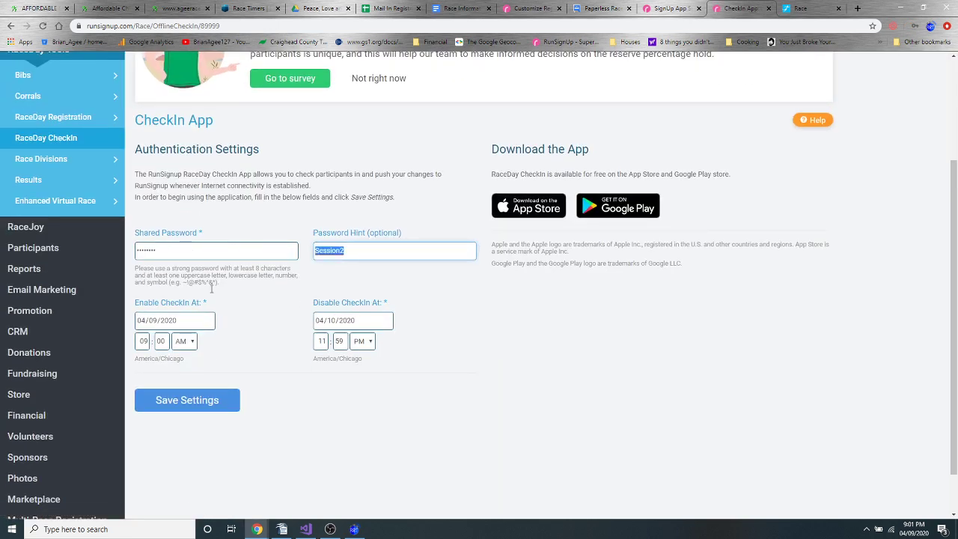
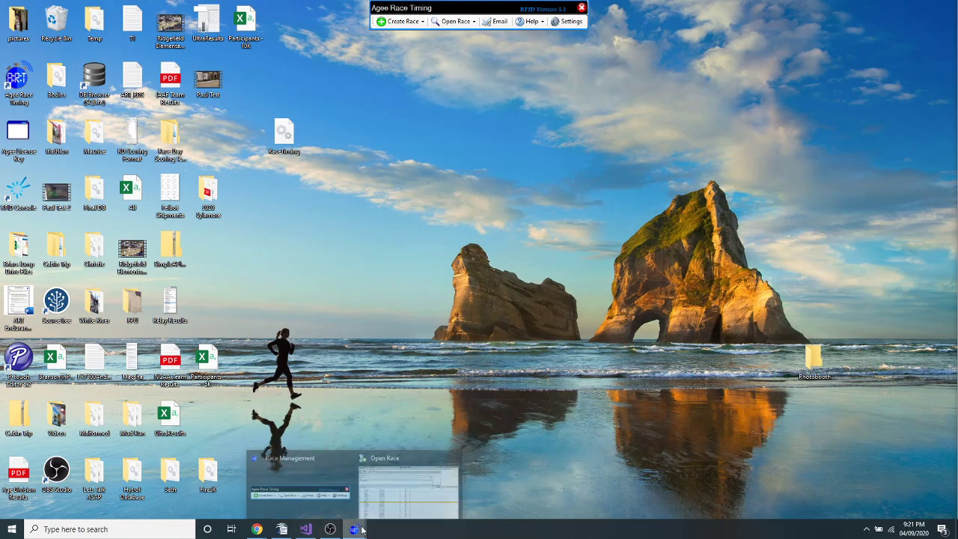
Look up the current database location in the Options, point out the matching RaceTiming file on the desktop, and close the Options.
left_click(569, 22)
left_click_drag(410, 113, 431, 114)
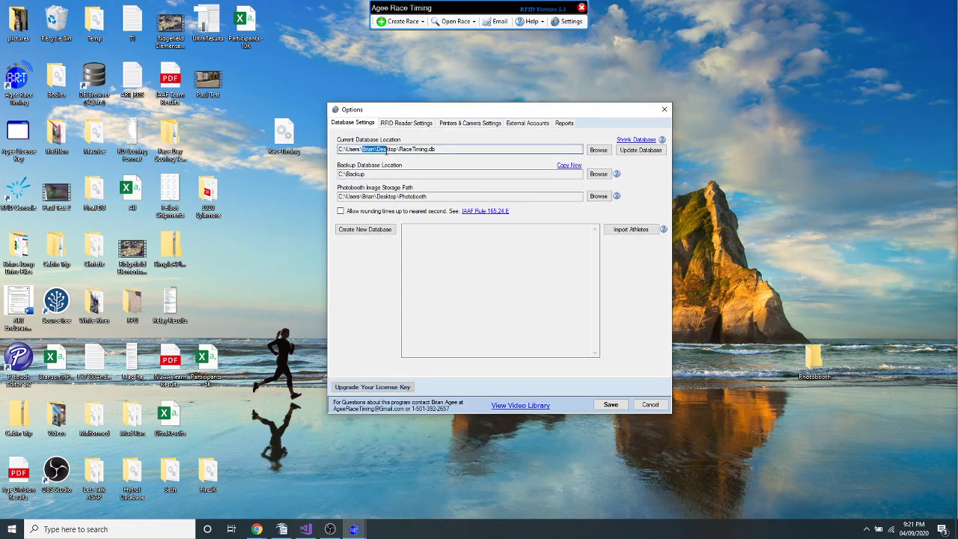
left_click(283, 137)
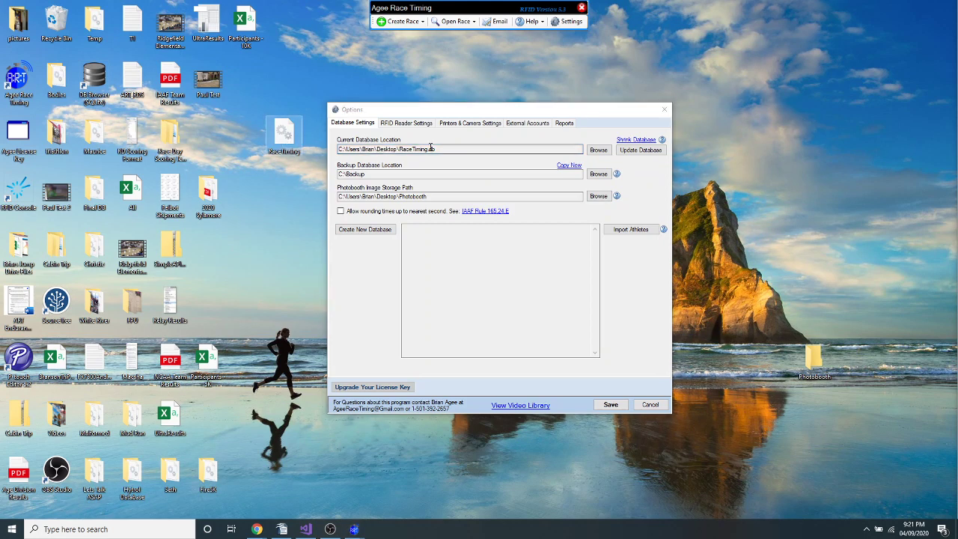
left_click_drag(432, 149, 400, 149)
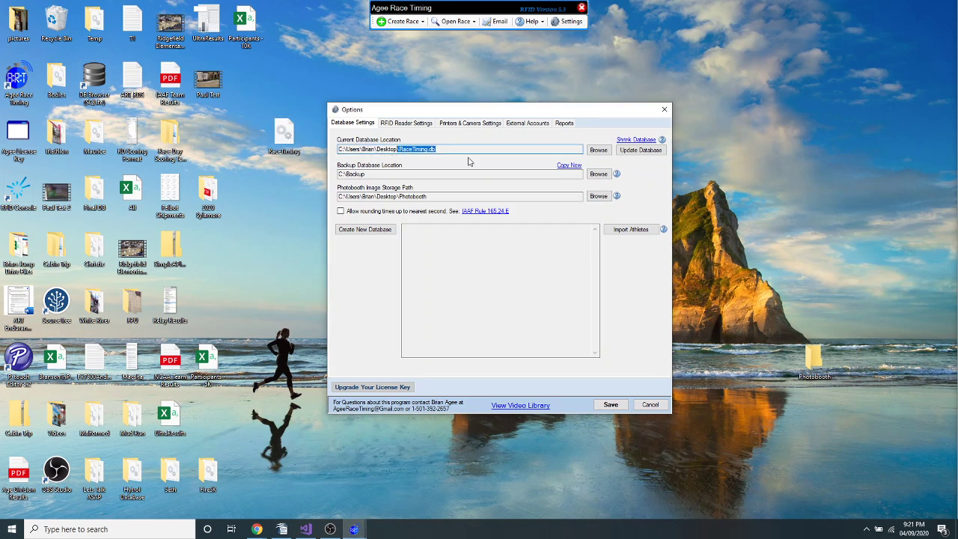
left_click_drag(283, 135, 264, 153)
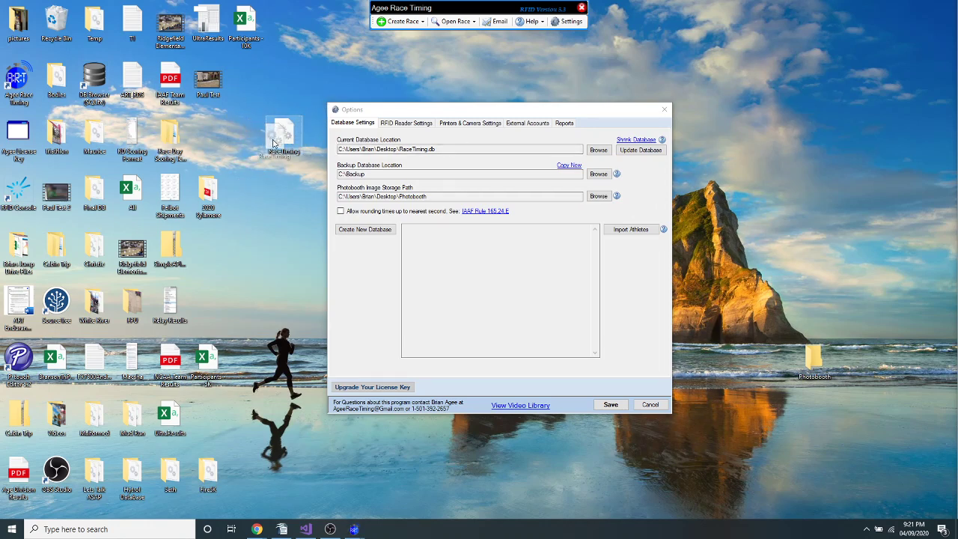
left_click(664, 110)
left_click(456, 20)
left_click(489, 63)
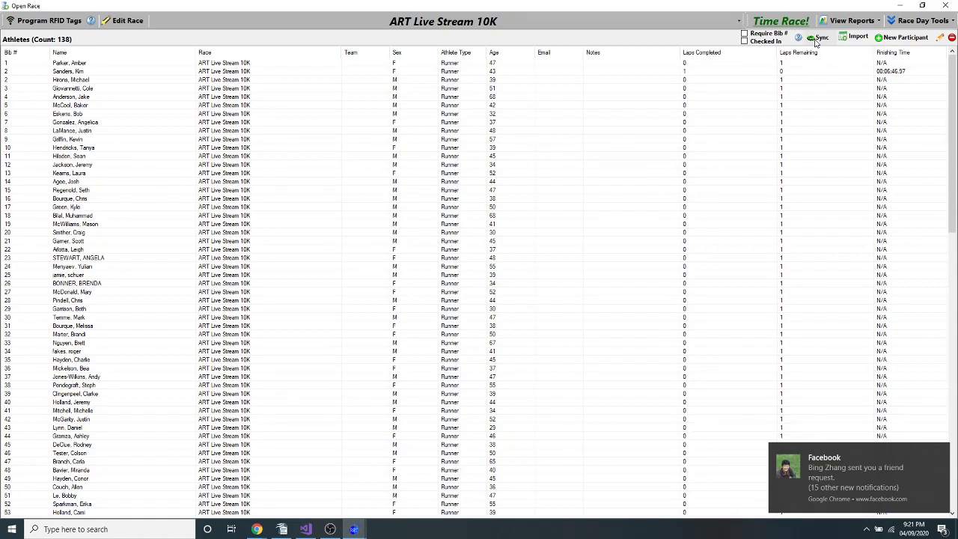
left_click(946, 5)
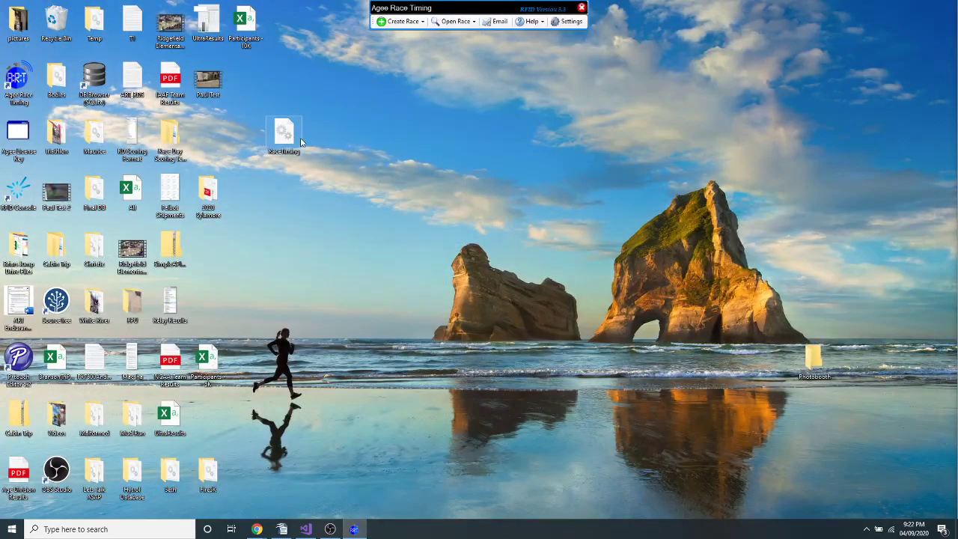
left_click_drag(286, 138, 301, 125)
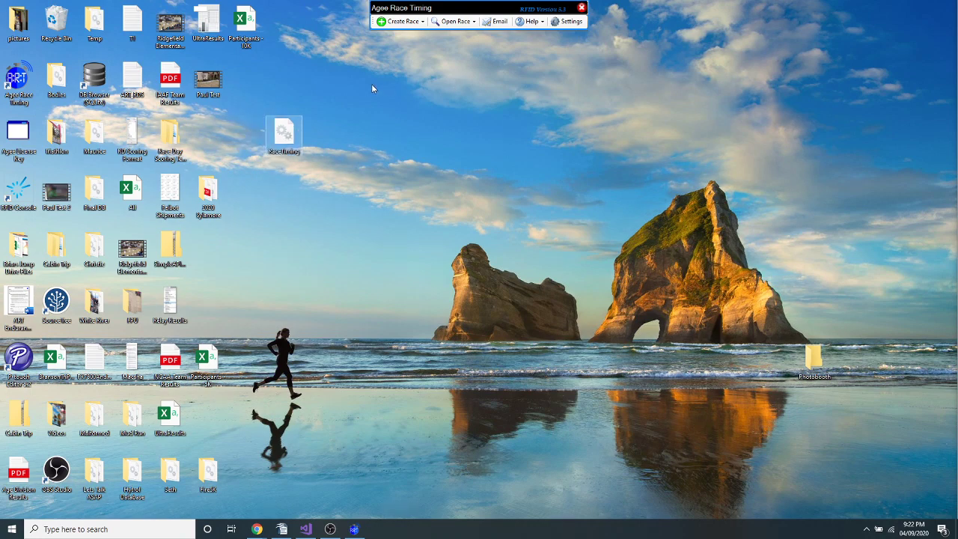
left_click(372, 89)
key("super+e")
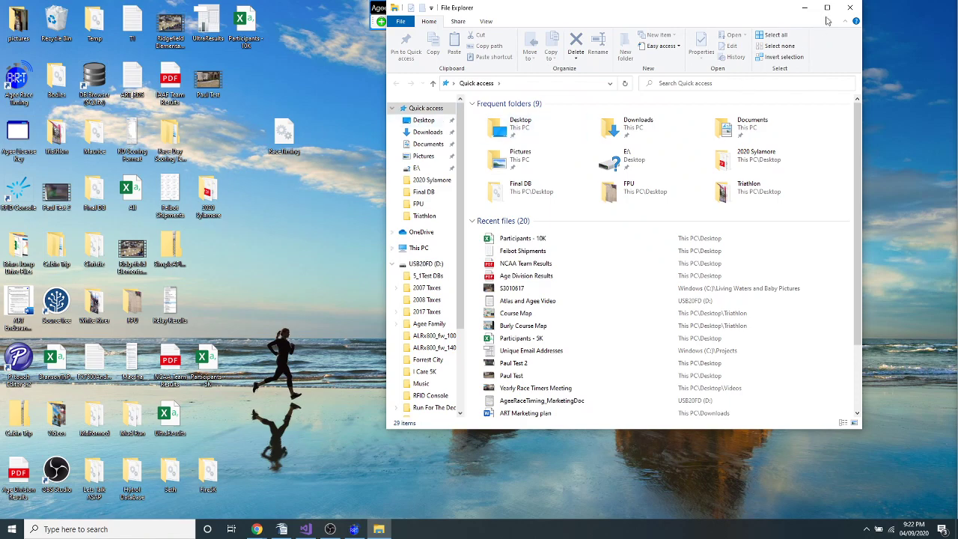
left_click(849, 7)
Open the ART Live Stream 10K race and restore its window to a smaller size.
left_click(467, 24)
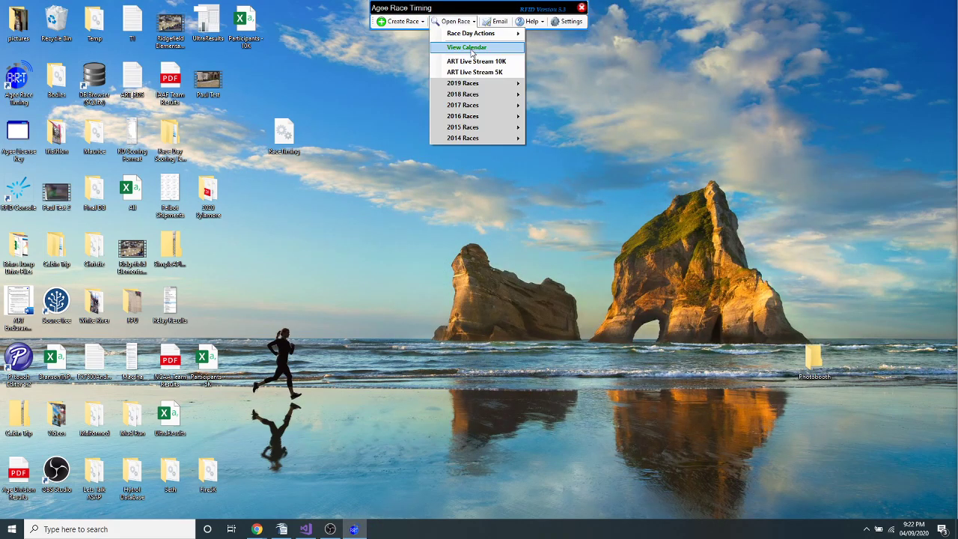
left_click(473, 63)
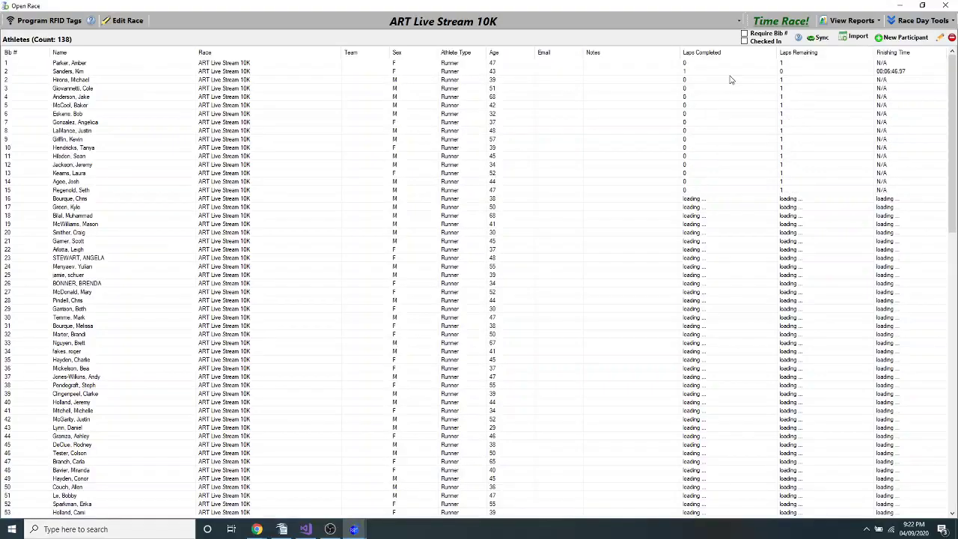
left_click(922, 20)
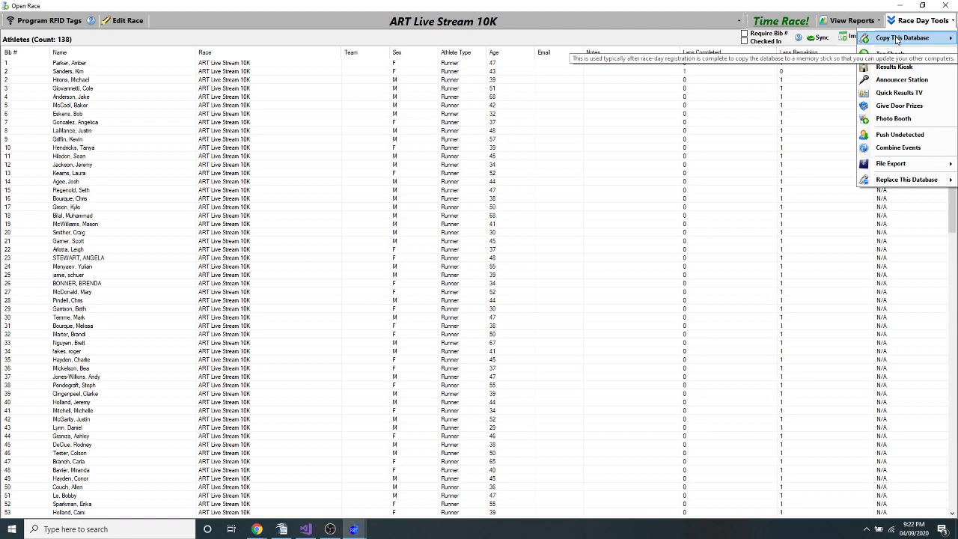
left_click(777, 5)
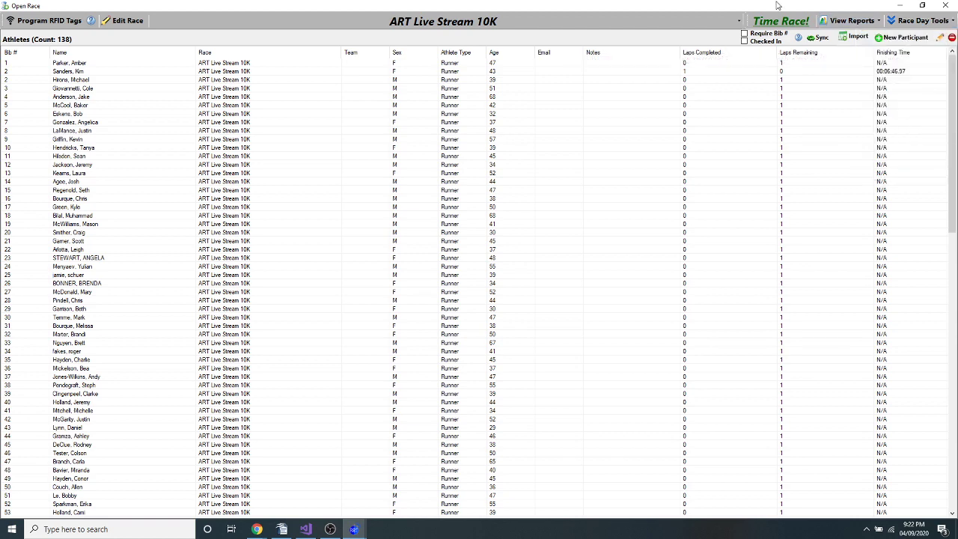
double_click(777, 5)
Copy the race database from this PC to the root of the USB20FD (D:) memory stick, replacing the existing file.
left_click(460, 24)
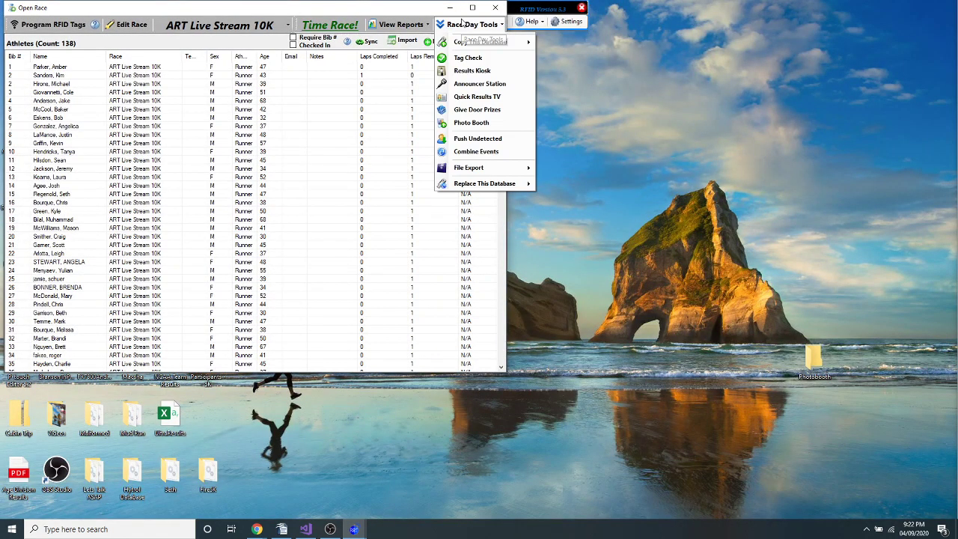
mouse_move(508, 44)
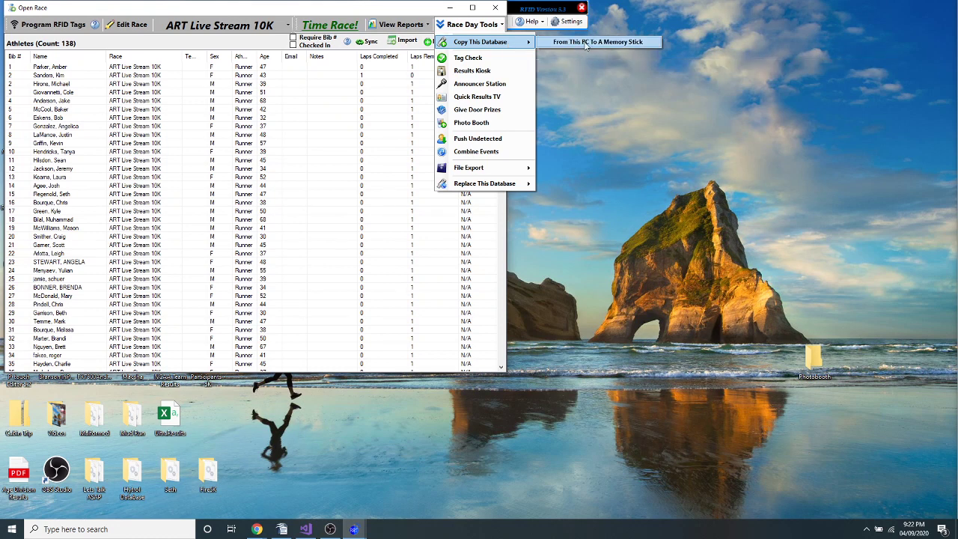
left_click(640, 43)
double_click(444, 278)
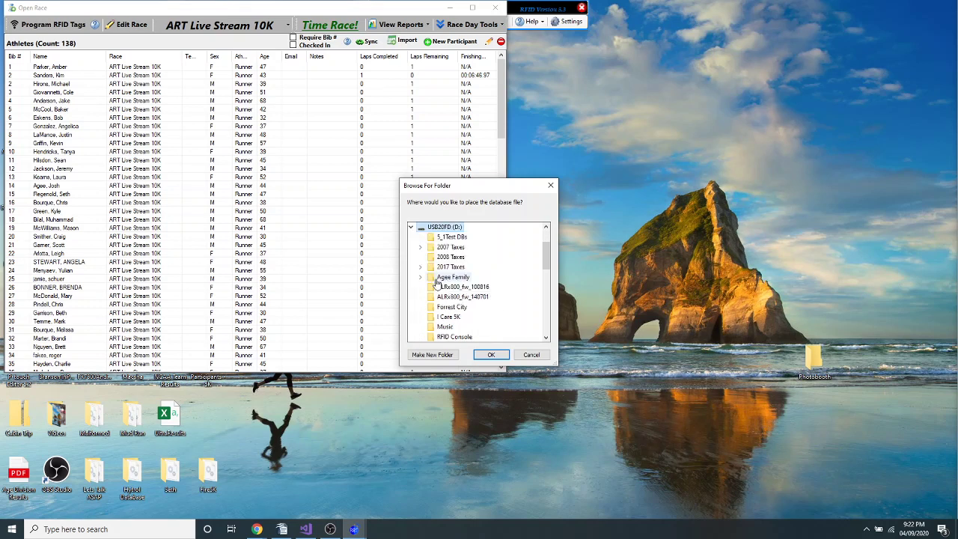
left_click(491, 356)
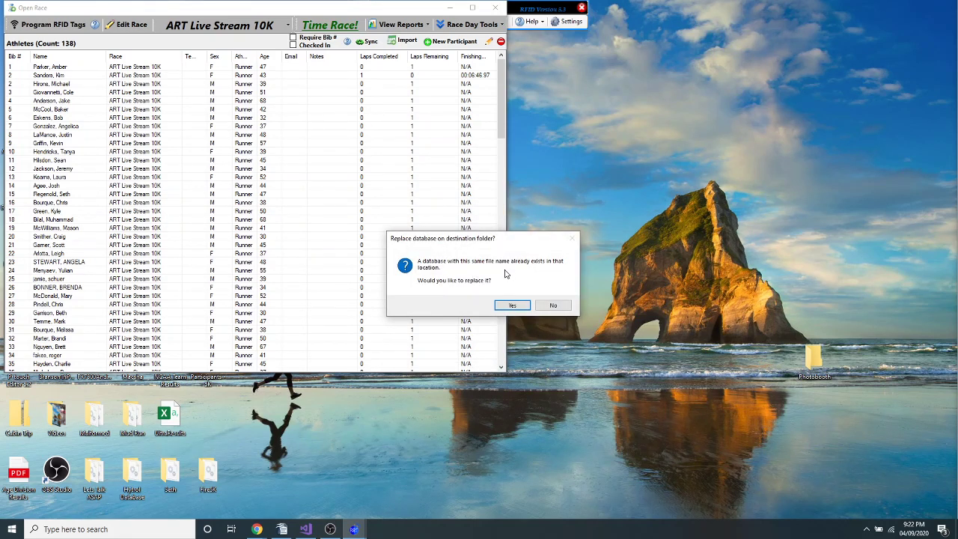
left_click(512, 306)
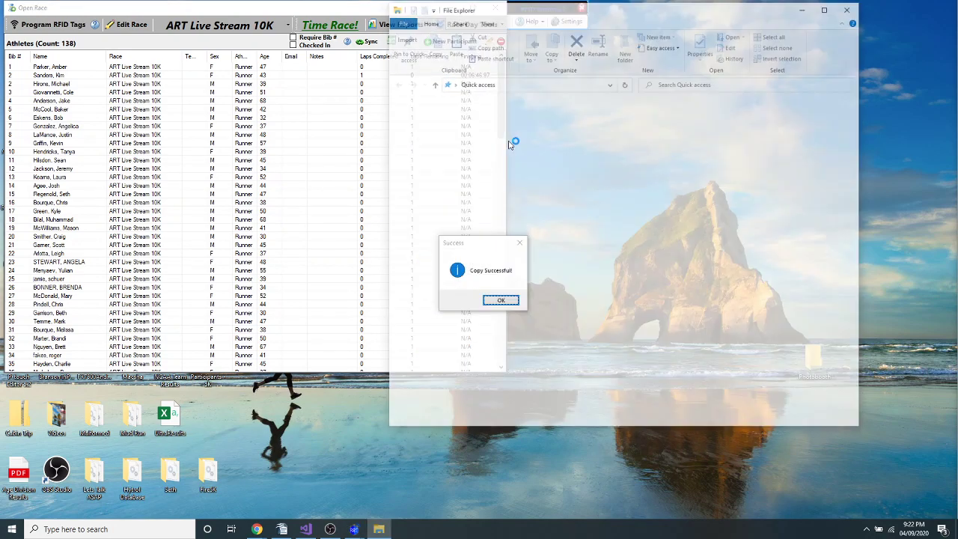
left_click(498, 299)
Check the USB20FD (D:) drive in File Explorer for the copied RaceTiming database, and close File Explorer.
left_click(433, 275)
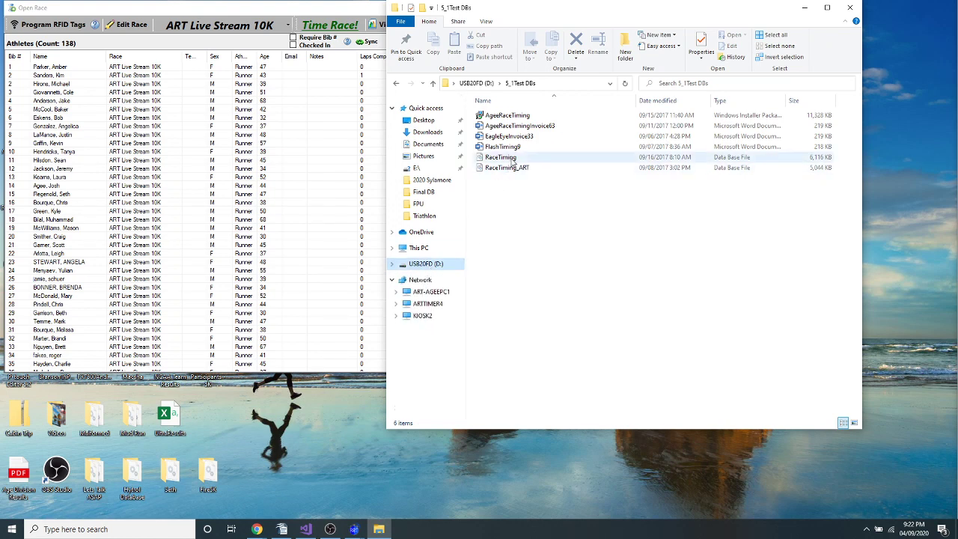
left_click(851, 7)
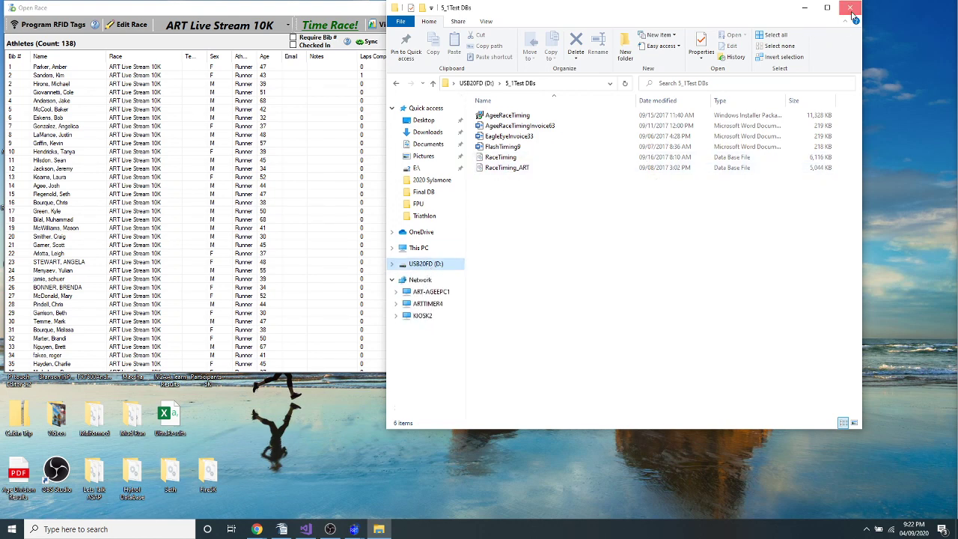
left_click(500, 300)
key("super+e")
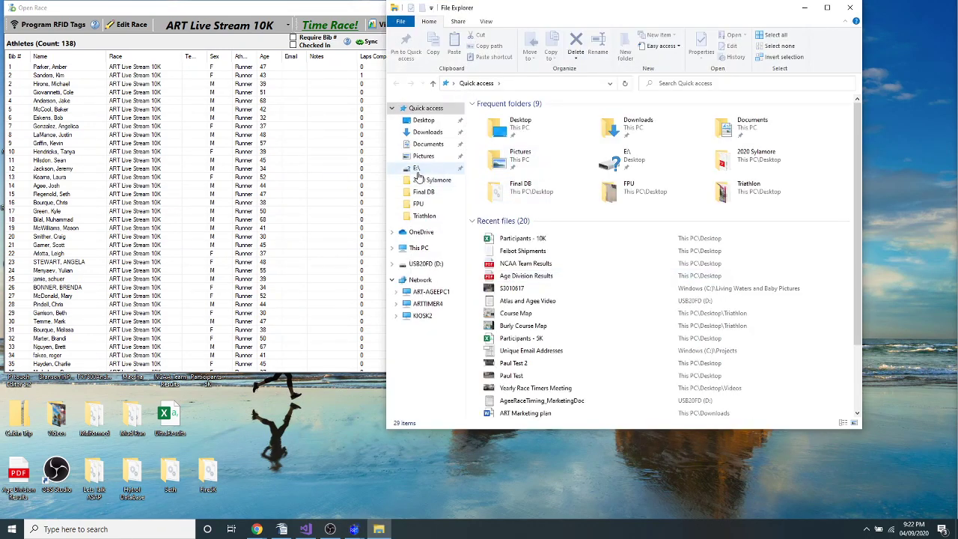
left_click(423, 263)
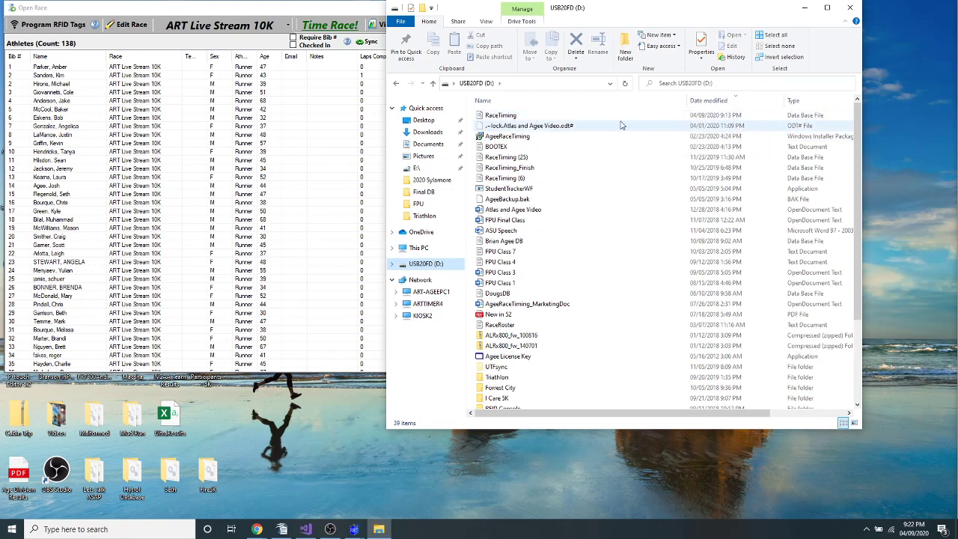
left_click(850, 8)
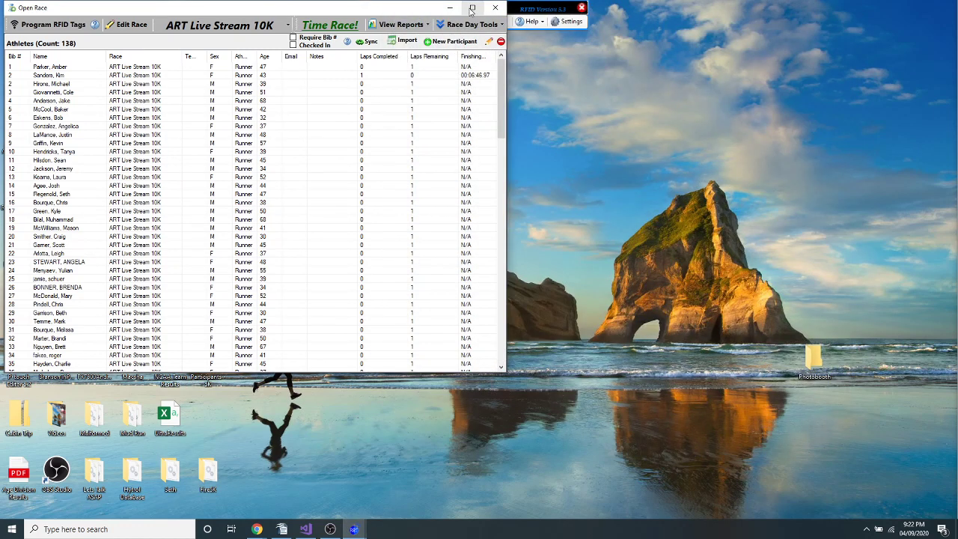
Move the race window clear of the desktop's RaceTiming file and try to copy RaceTiming from USB20FD (D:) over it.
left_click_drag(387, 10, 757, 71)
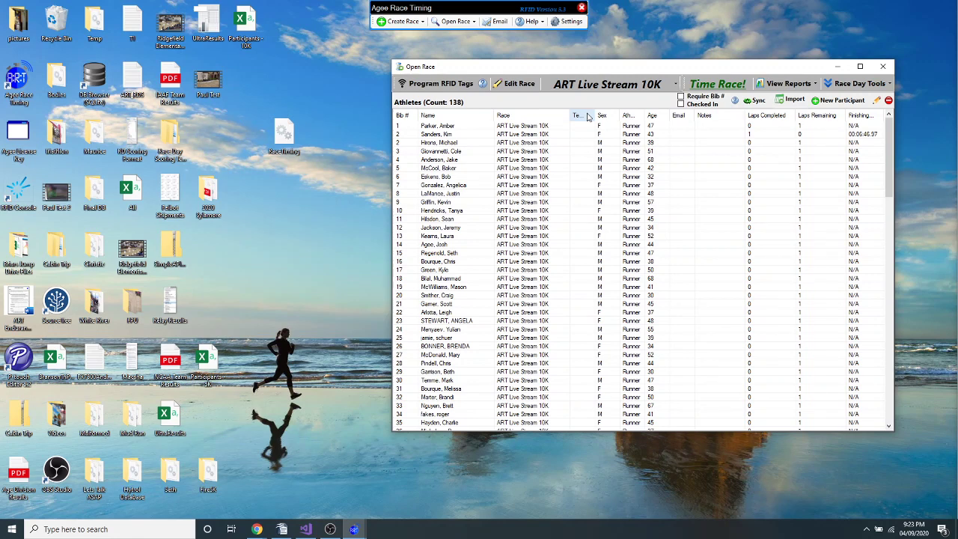
mouse_move(635, 60)
left_mouse_down()
mouse_move(635, 34)
mouse_move(629, 72)
left_mouse_up()
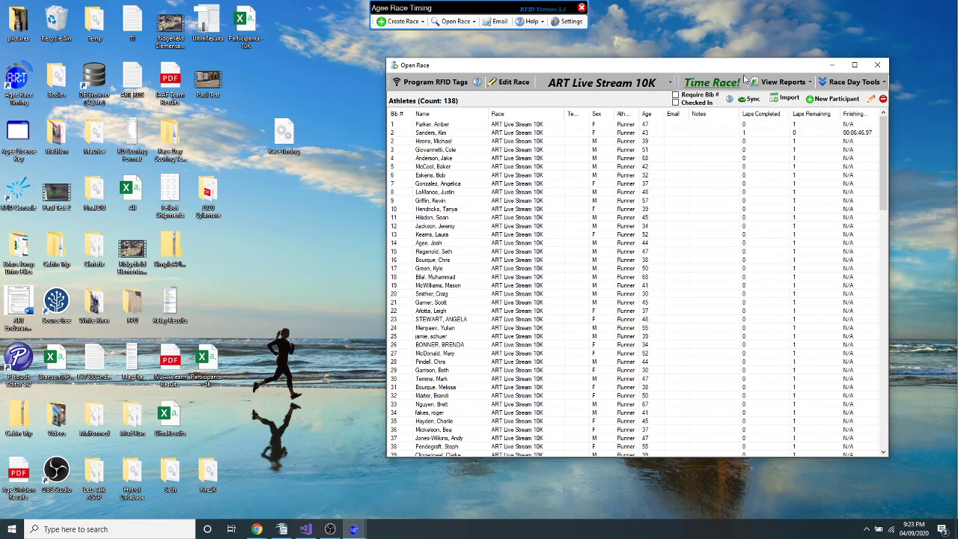
left_click(298, 134)
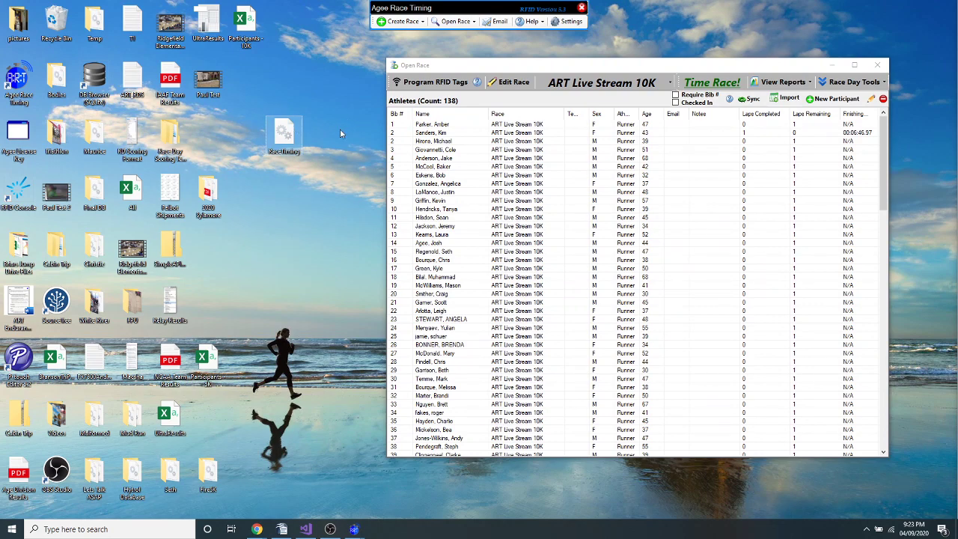
key("super+e")
left_click(426, 263)
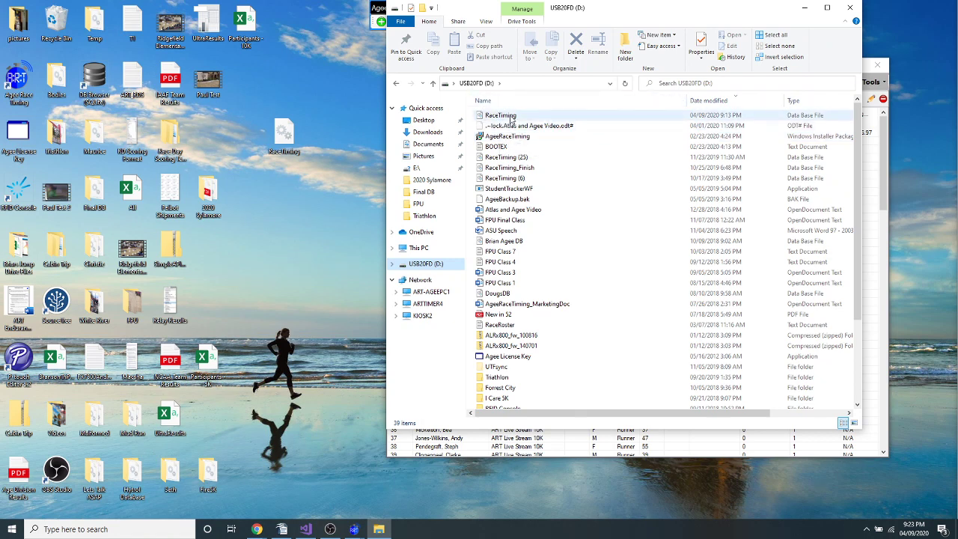
left_click_drag(512, 119, 303, 132)
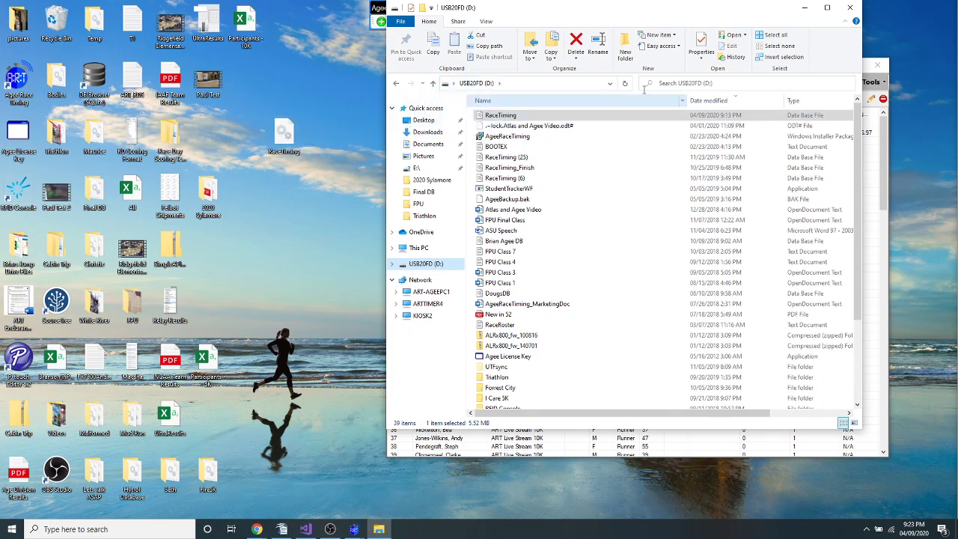
left_click(851, 9)
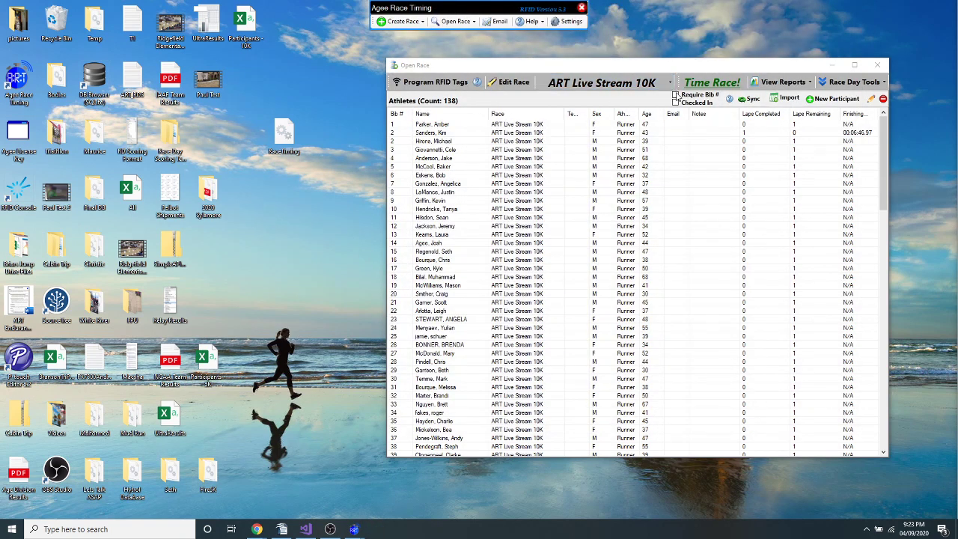
left_click(847, 86)
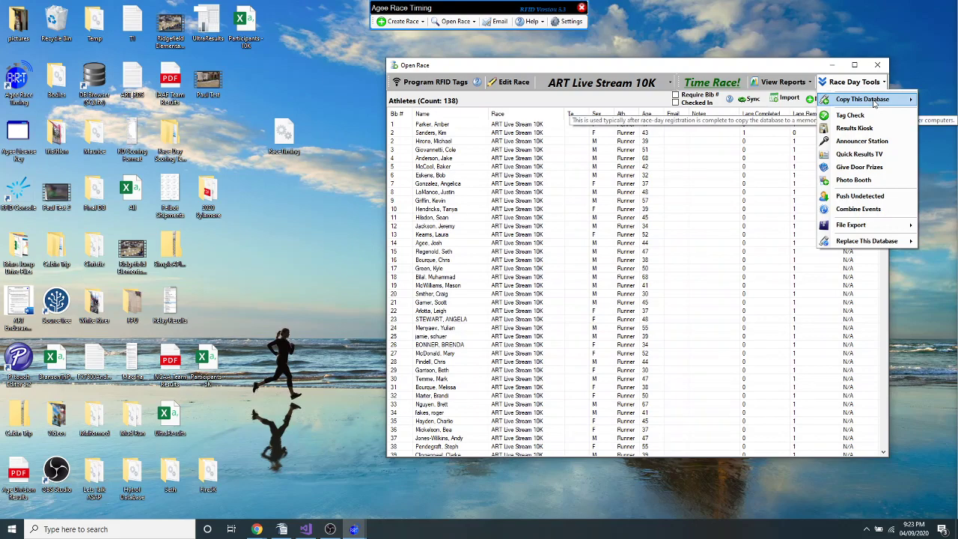
left_click(853, 82)
left_click_drag(775, 69, 676, 81)
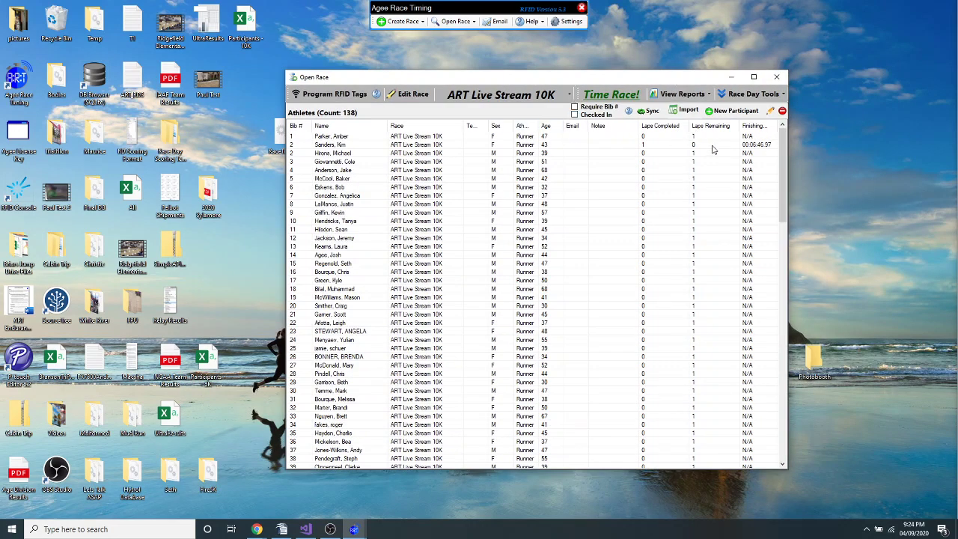
left_click(779, 78)
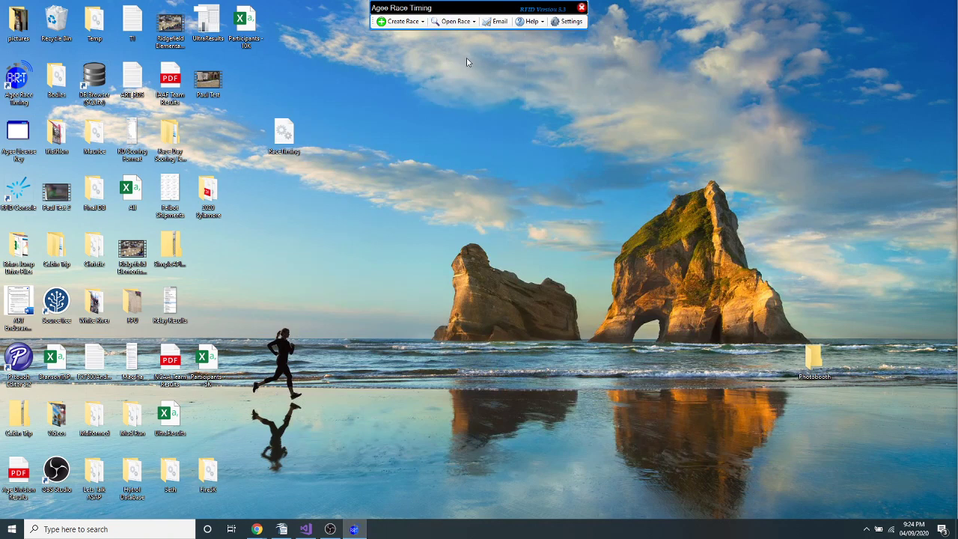
Reopen the ART Live Stream 10K race in a reduced window and look at the Replace This Database option among the race-day tools.
left_click(465, 22)
left_click(474, 60)
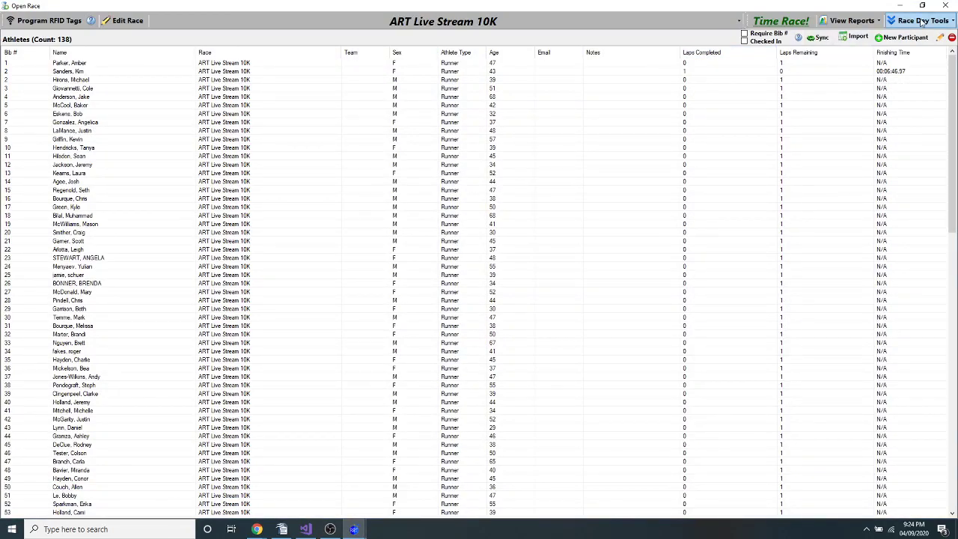
left_click(923, 21)
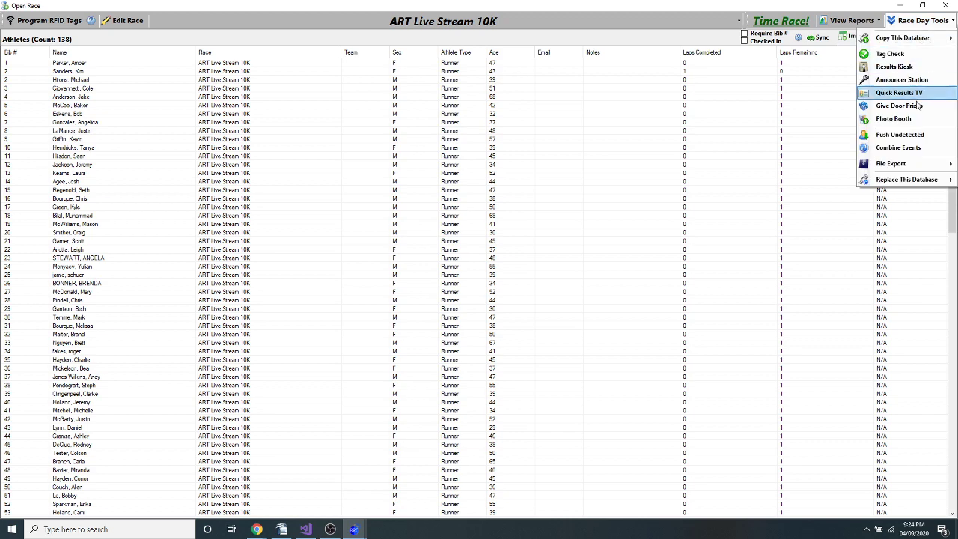
left_click(922, 6)
left_click(479, 25)
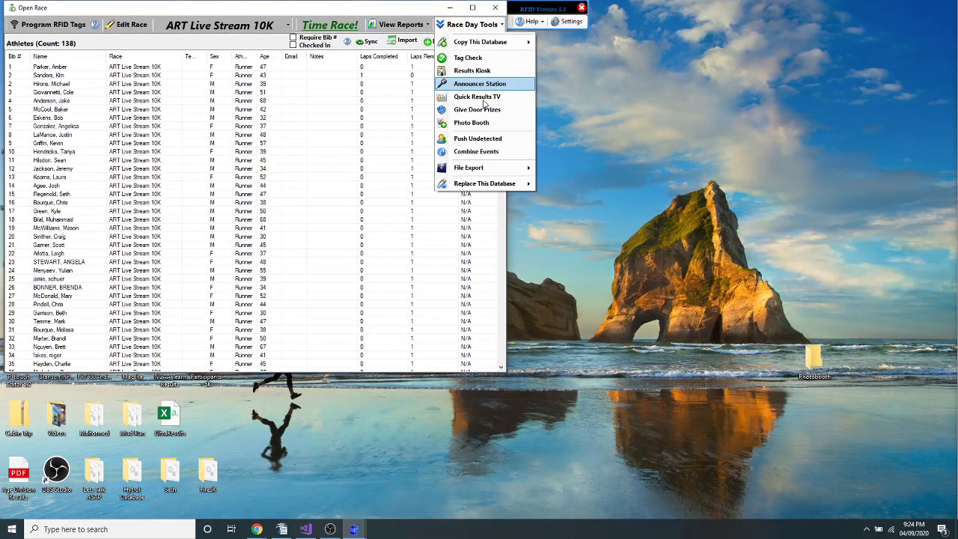
left_click(484, 187)
left_click(570, 9)
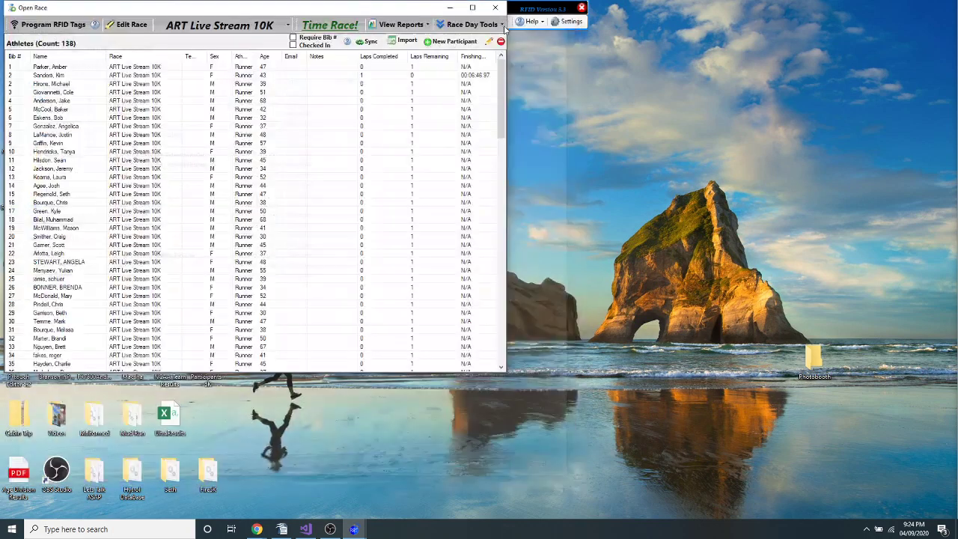
Replace this PC's race database with the RaceTiming file from the USB20FD (D:) memory stick.
left_click(472, 25)
mouse_move(509, 184)
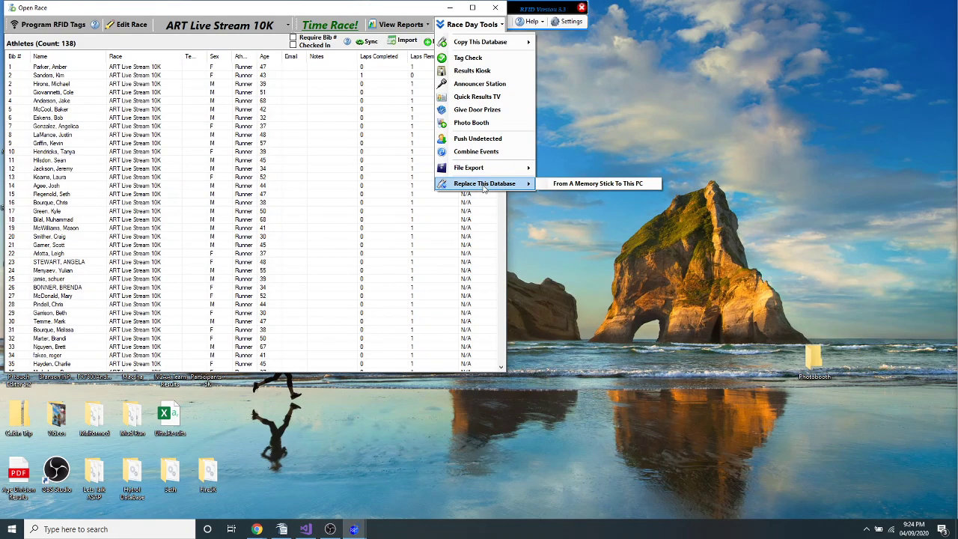
left_click(485, 188)
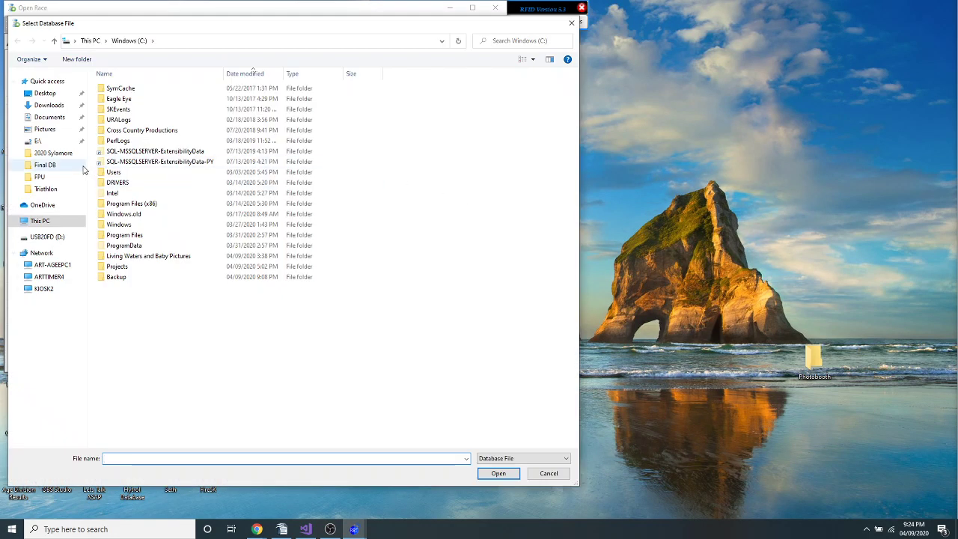
left_click(45, 237)
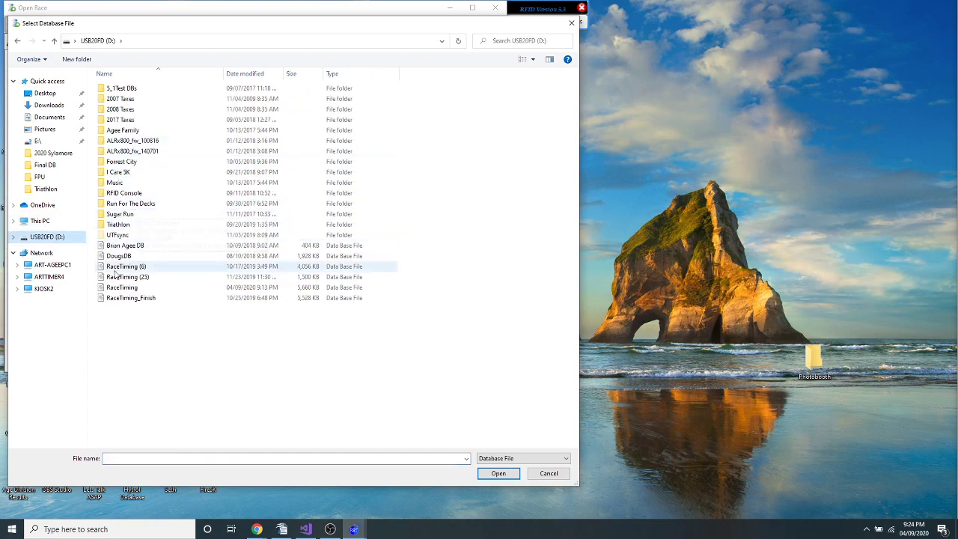
left_click(128, 290)
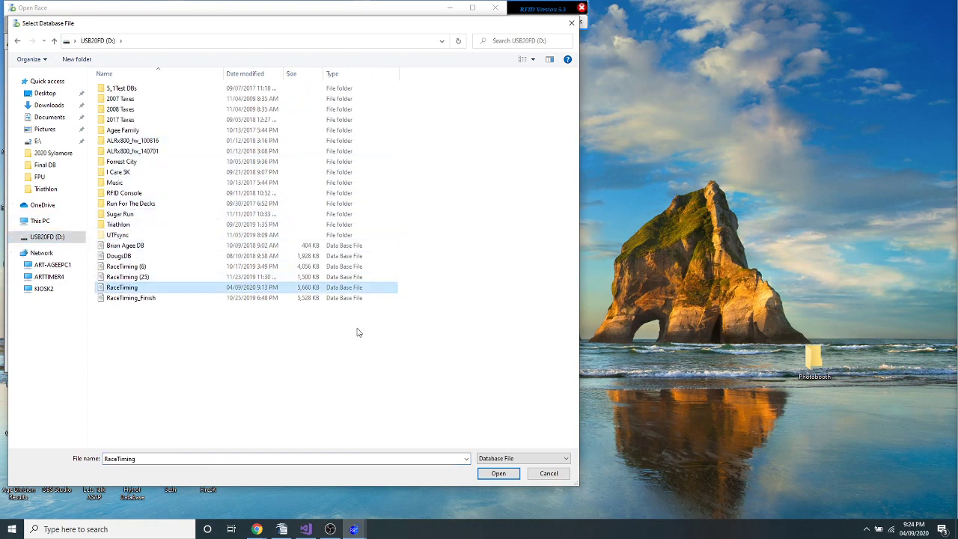
left_click(500, 476)
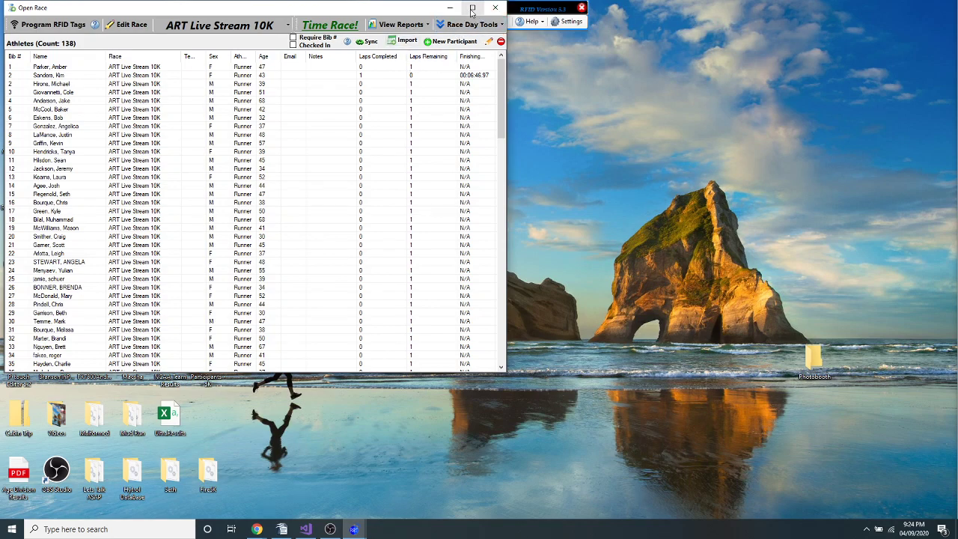
Maximize and close the race window, and look through the 2019 and 2018 race lists in the replaced database.
left_click(472, 8)
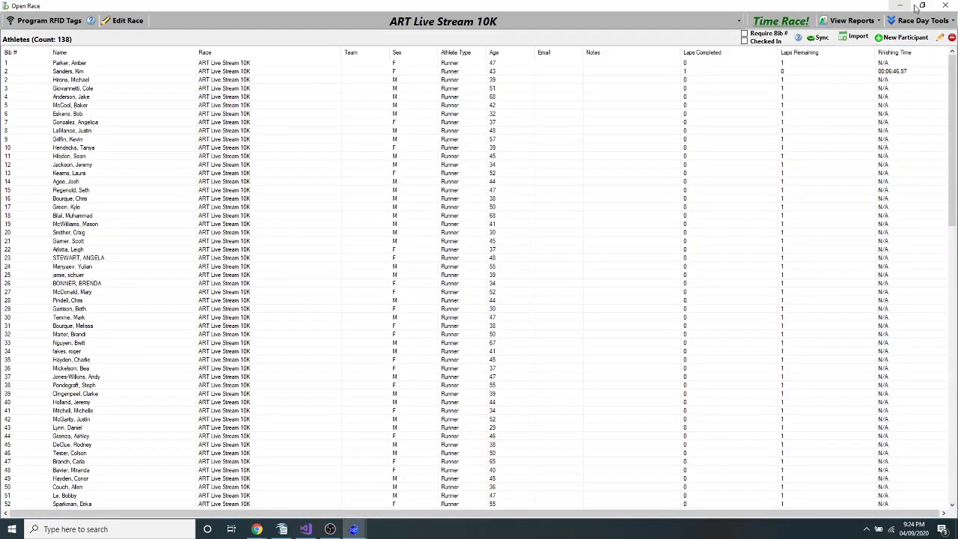
left_click(946, 6)
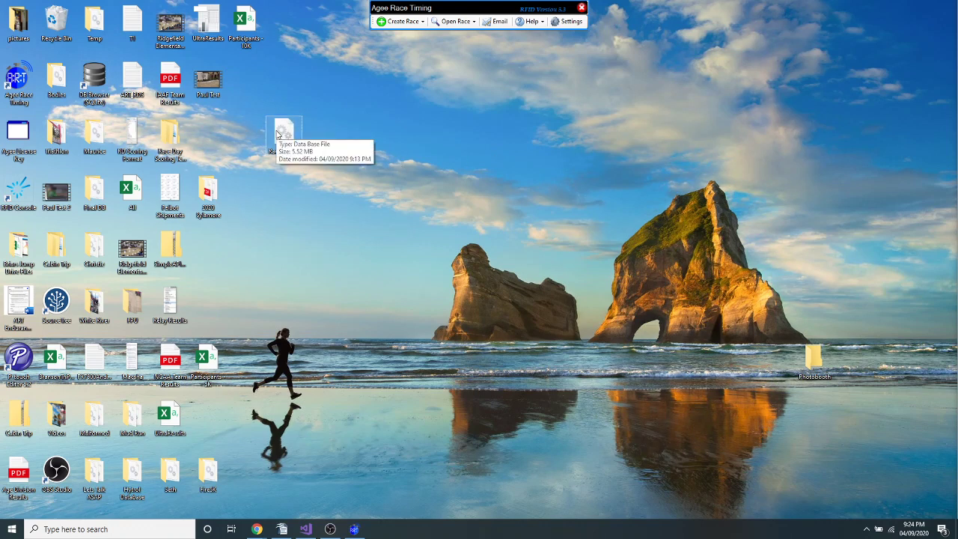
left_click(468, 23)
mouse_move(478, 83)
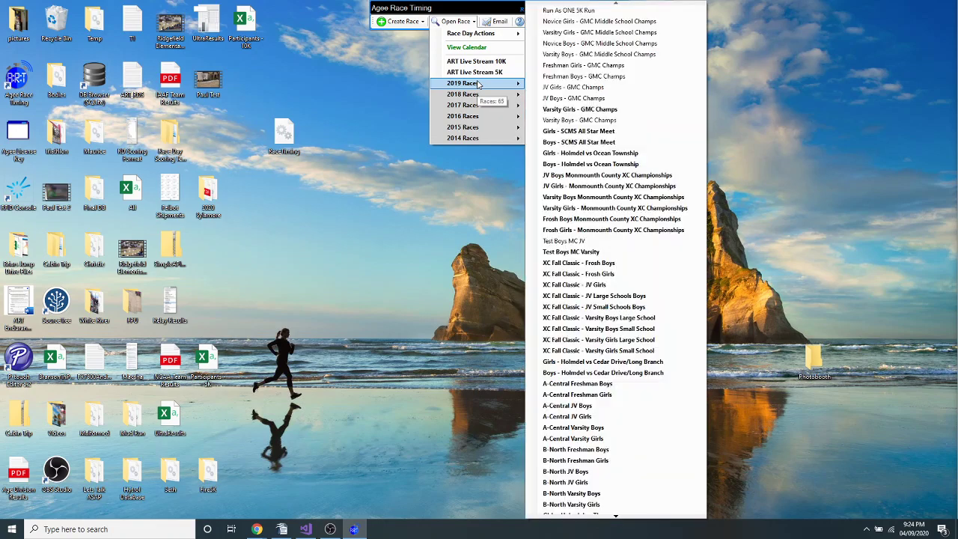
mouse_move(606, 520)
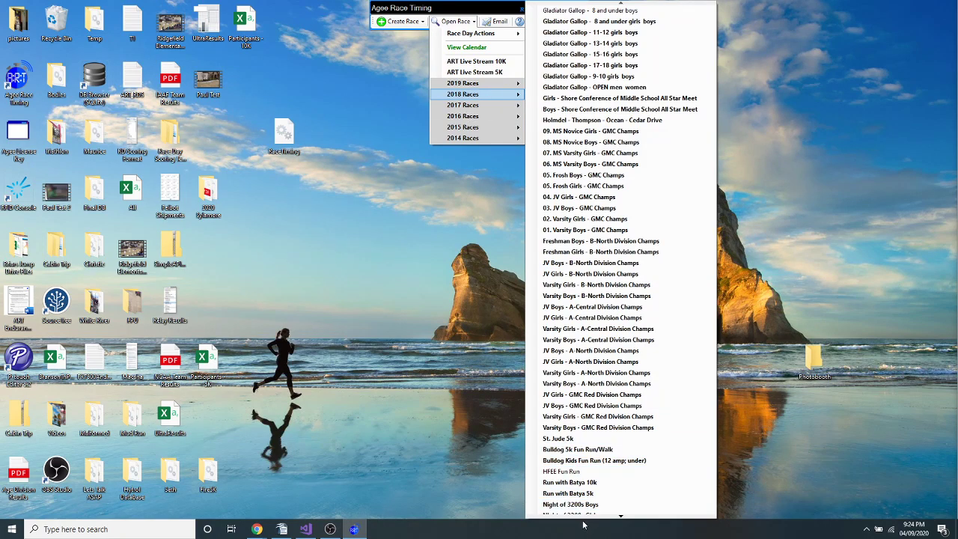
left_click(409, 247)
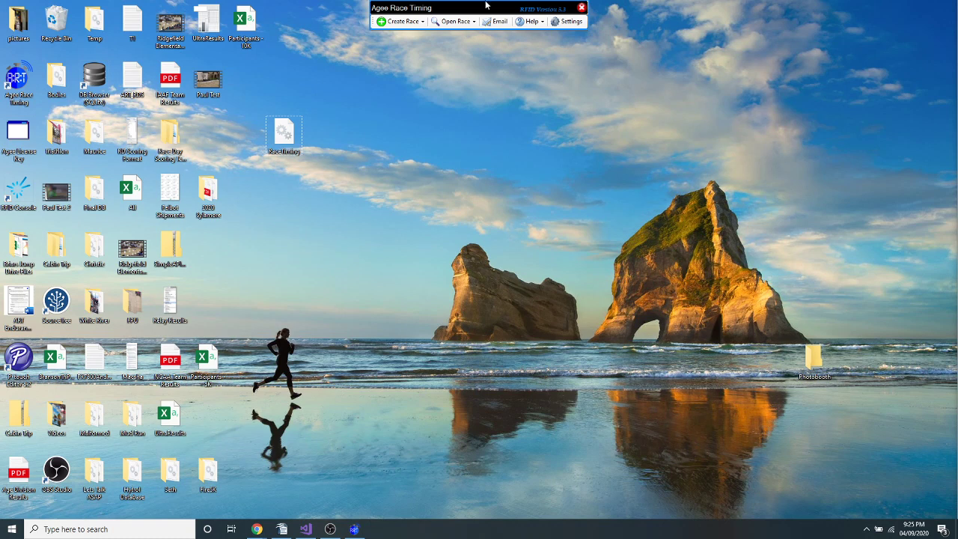
Reopen the ART Live Stream 10K race and open the timing screen with both the 10K and 5K included.
left_click(455, 21)
left_click(486, 62)
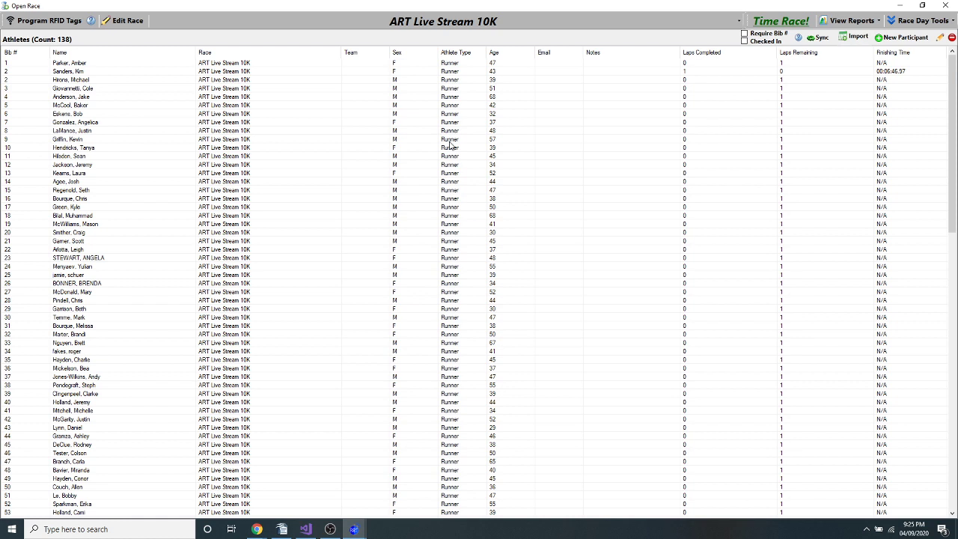
left_click(780, 21)
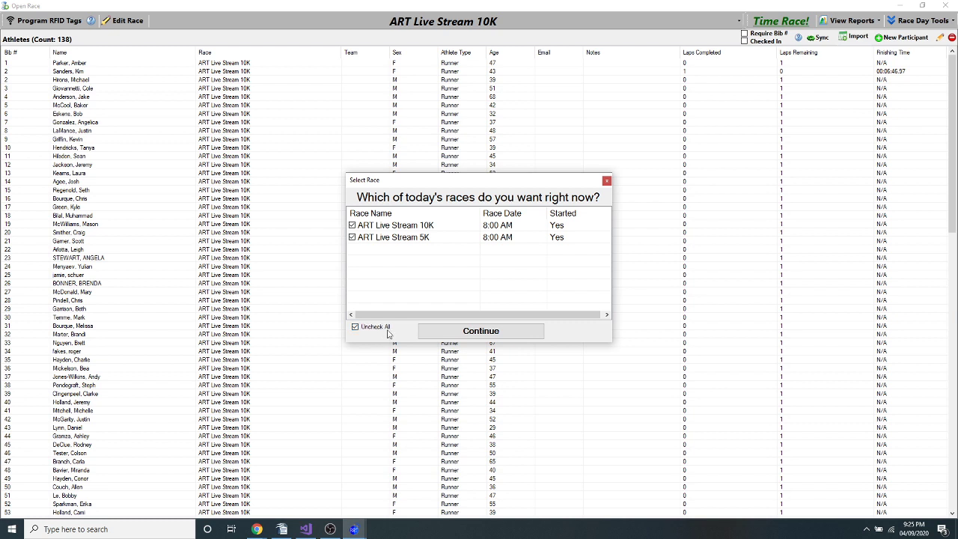
left_click(439, 337)
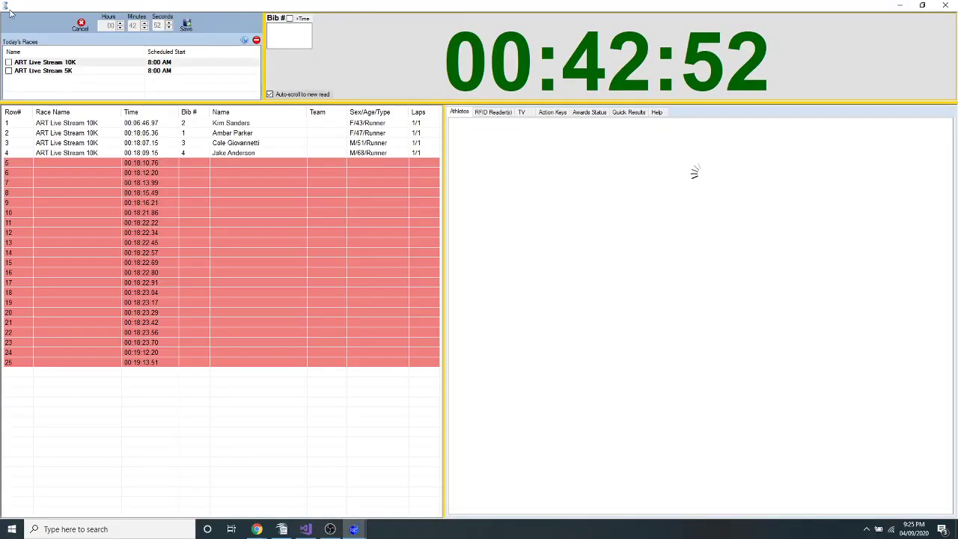
Restart ART Live Stream 10K and ART Live Stream 5K to clear their start times and results, and start both clocks together.
left_click(34, 64)
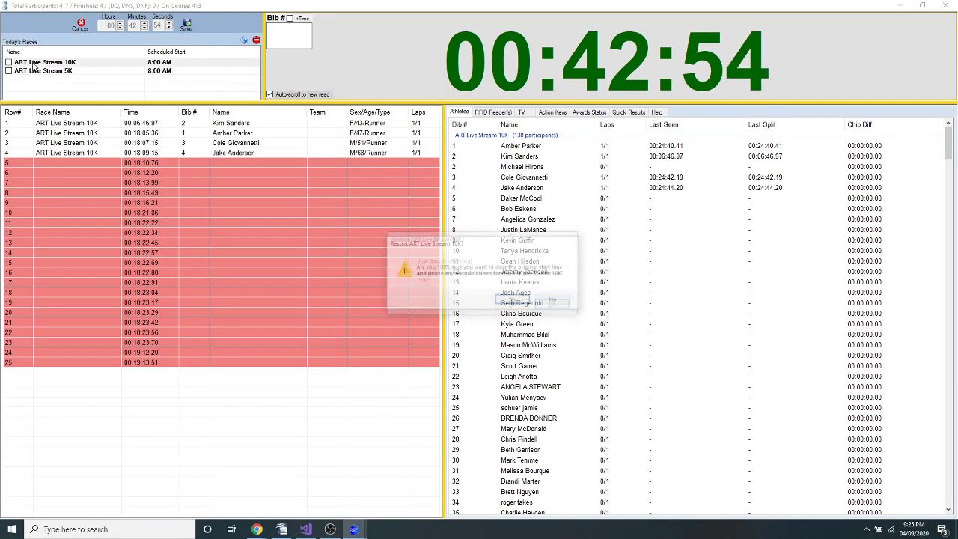
key("y")
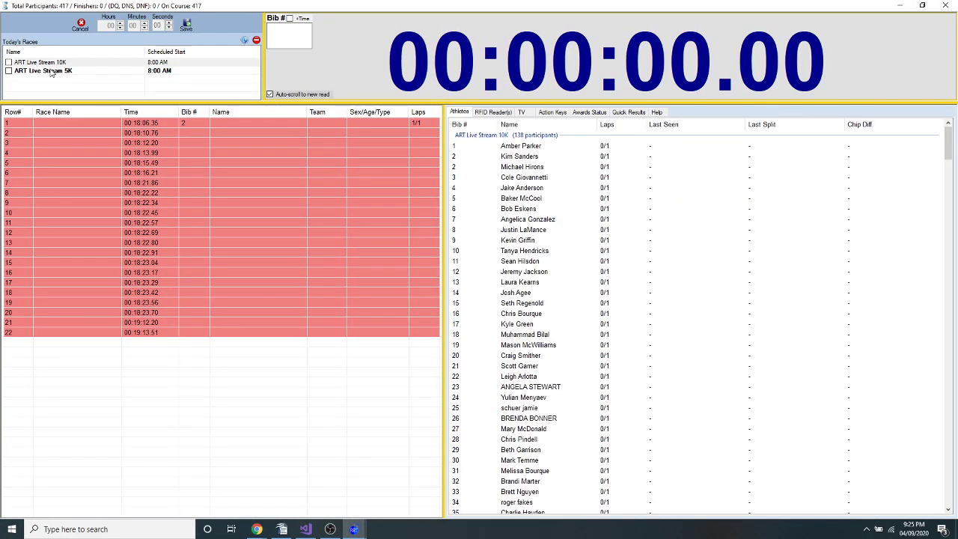
left_click(552, 111)
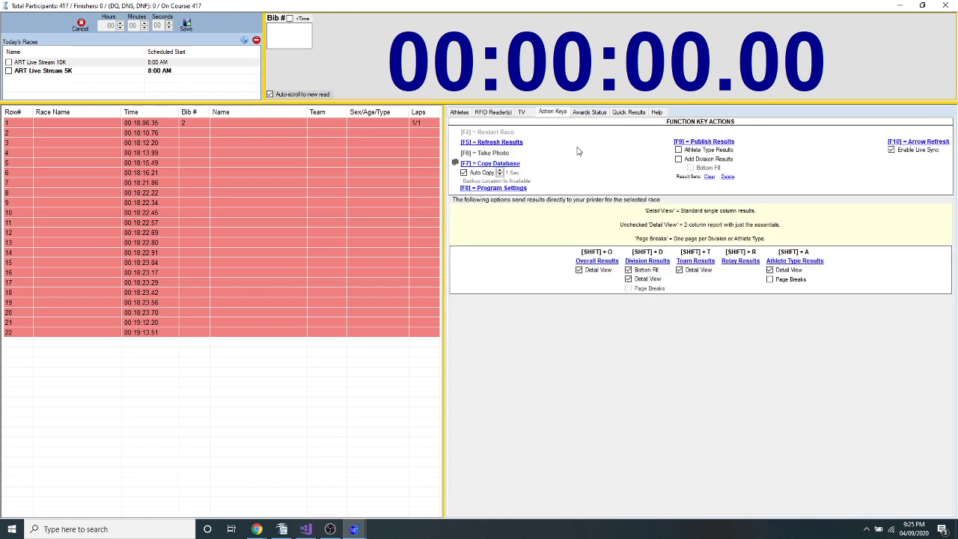
left_click(59, 72)
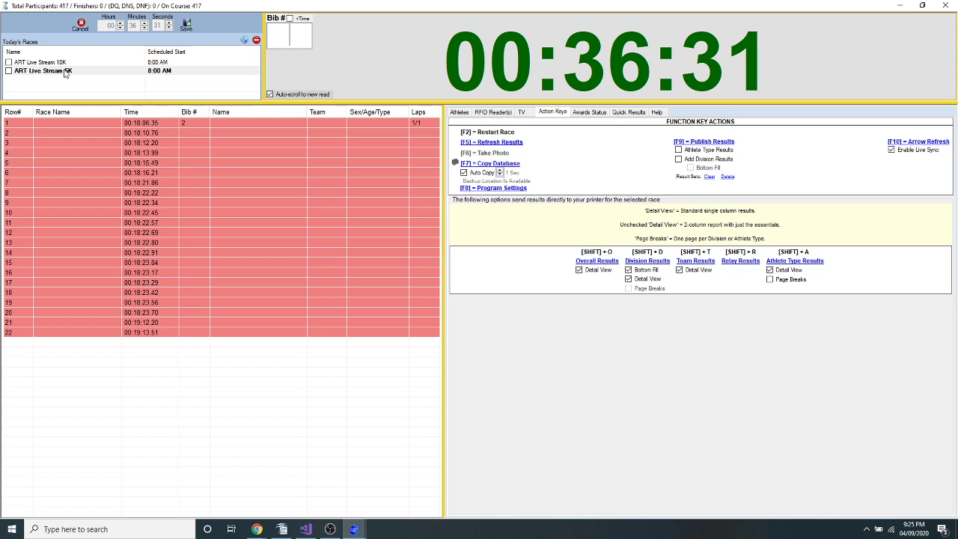
key("F2")
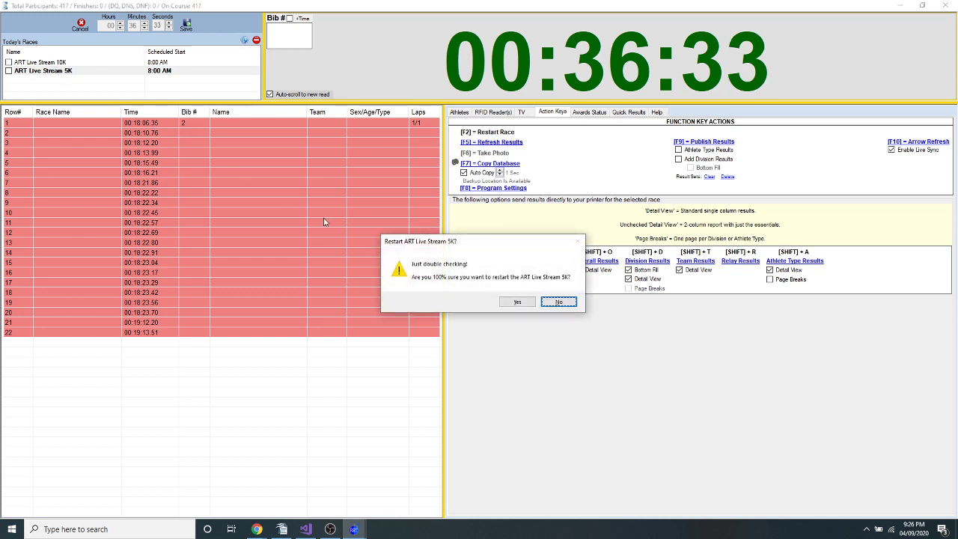
left_click(518, 302)
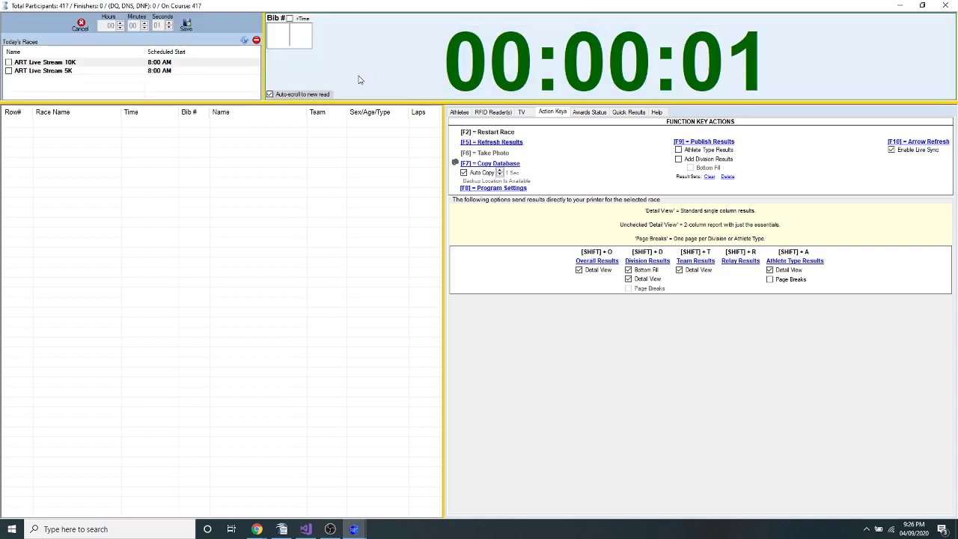
Restart the running ART Live Stream 10K and 5K once more to return both races to not started.
left_click(41, 62)
key("F2")
key("Return")
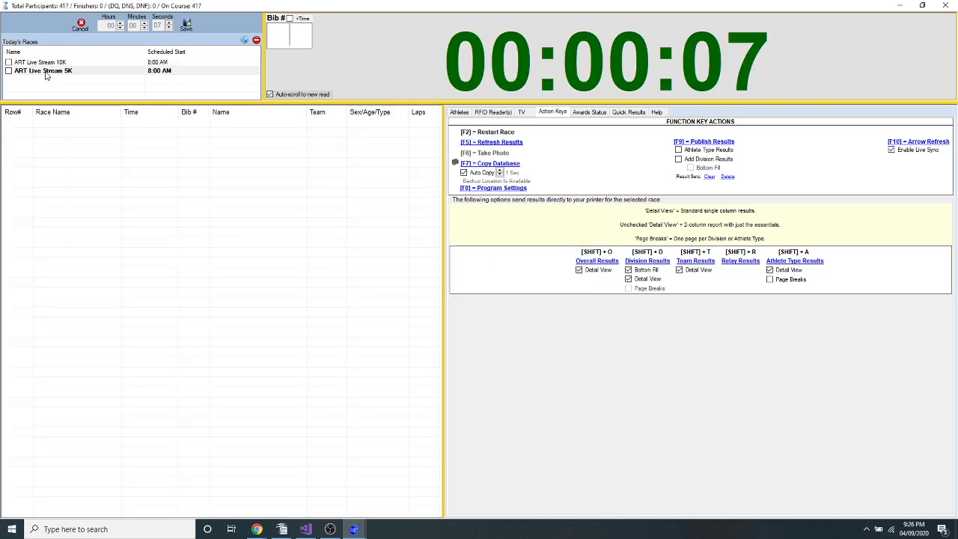
key("F2")
key("Return")
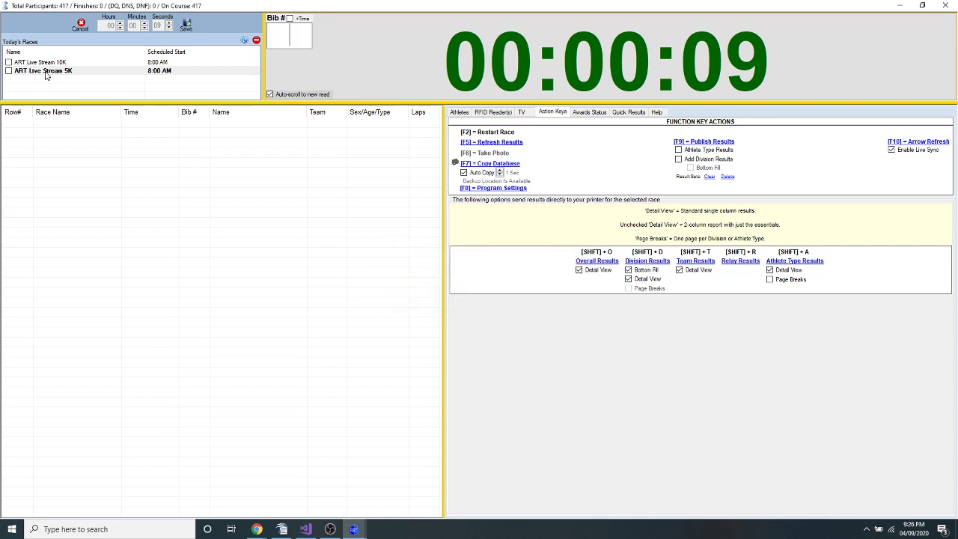
key("F2")
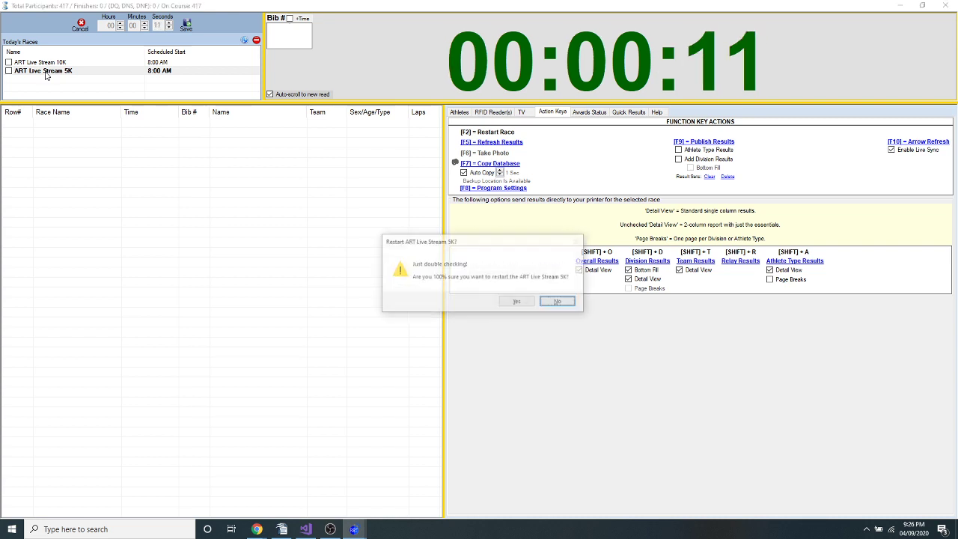
key("Return")
Start only the ART Live Stream 10K and save its race clock with the minutes set to 6.
left_click(8, 62)
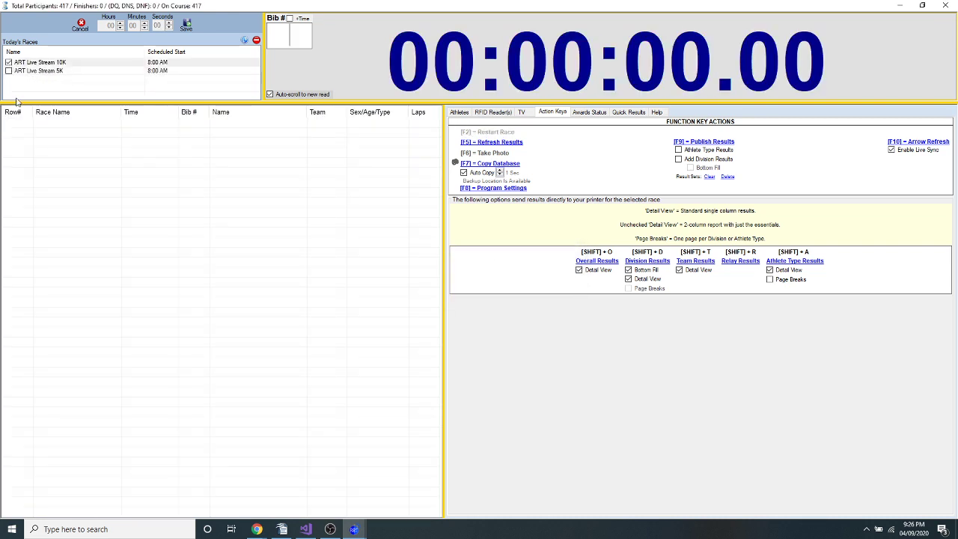
key("Return")
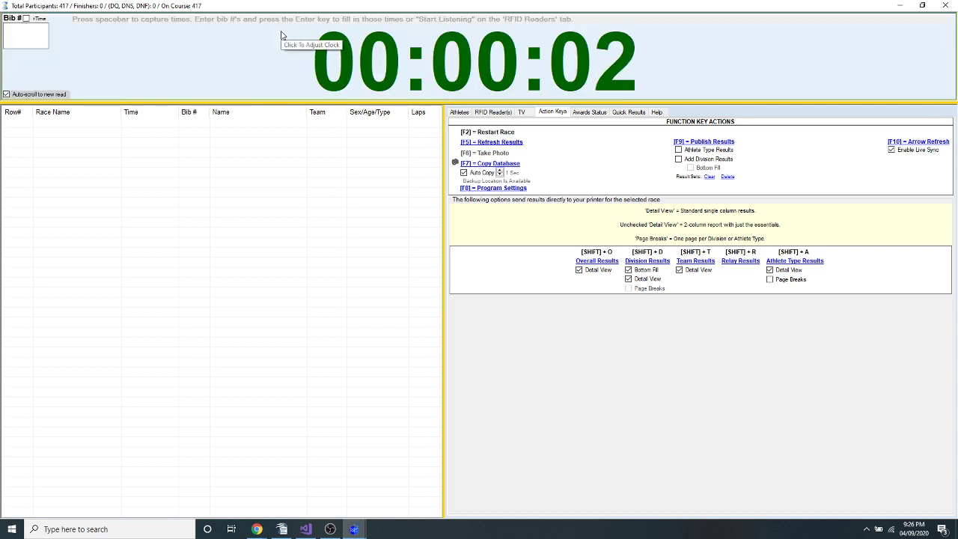
left_click(255, 76)
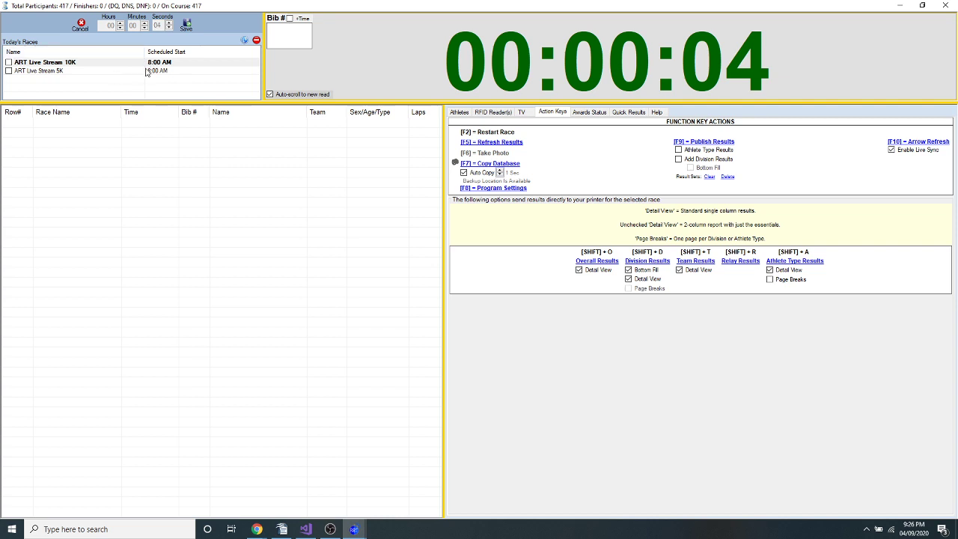
left_click(417, 59)
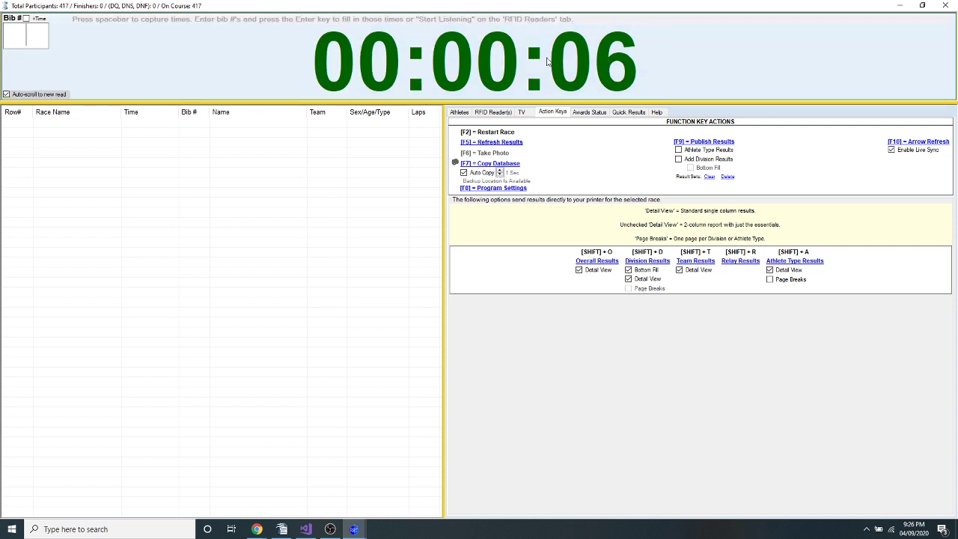
left_click(416, 59)
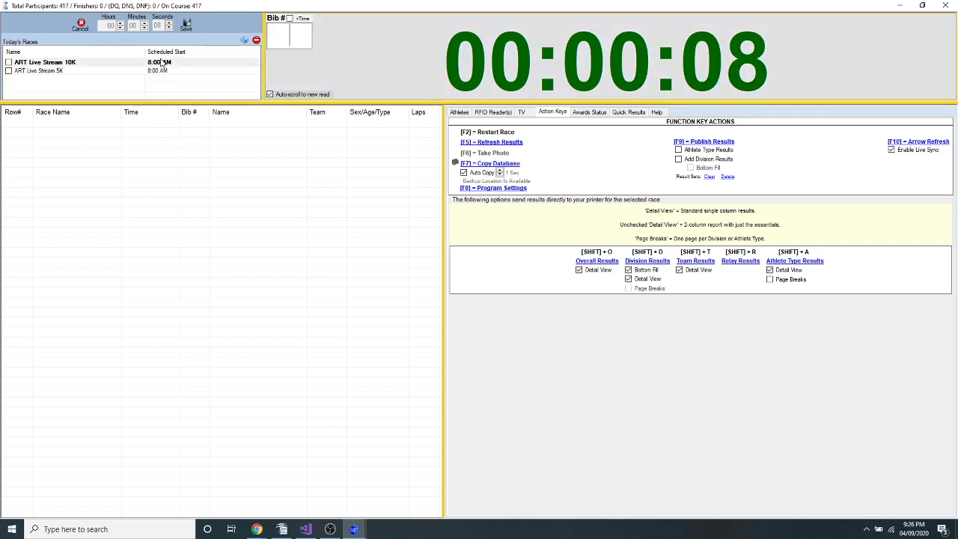
left_click(144, 25)
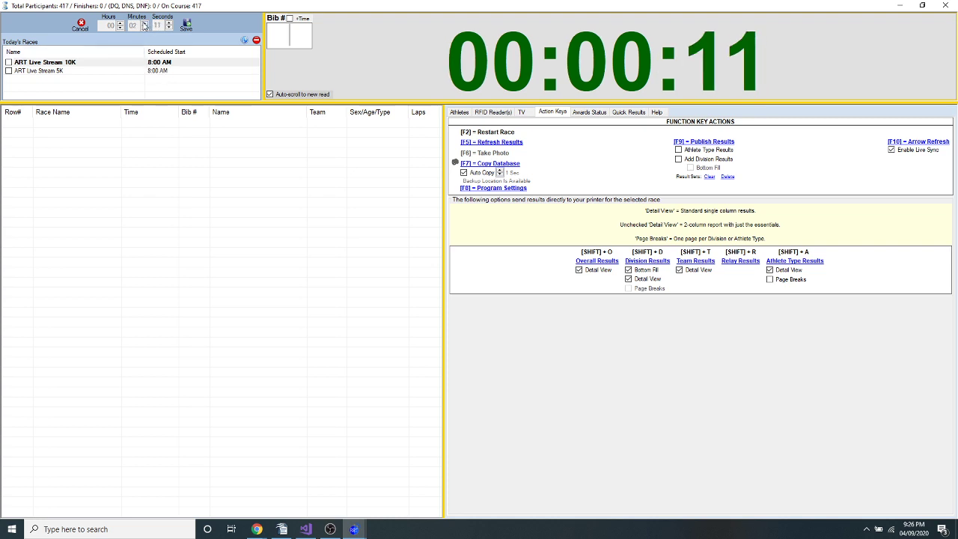
left_click(186, 24)
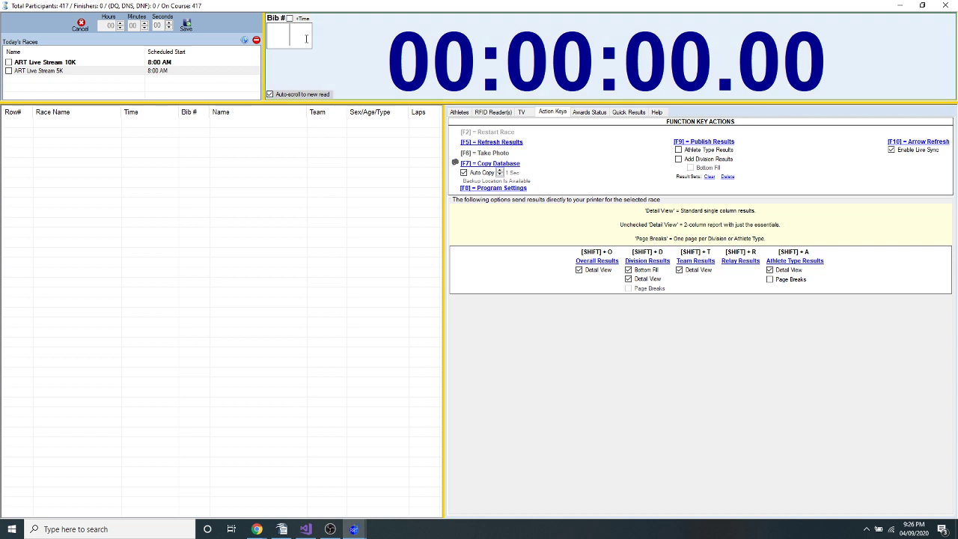
Review the athlete list down to the ART Live Stream 5K group, try bib number 138 in the bib entry, and clear it.
left_click(467, 113)
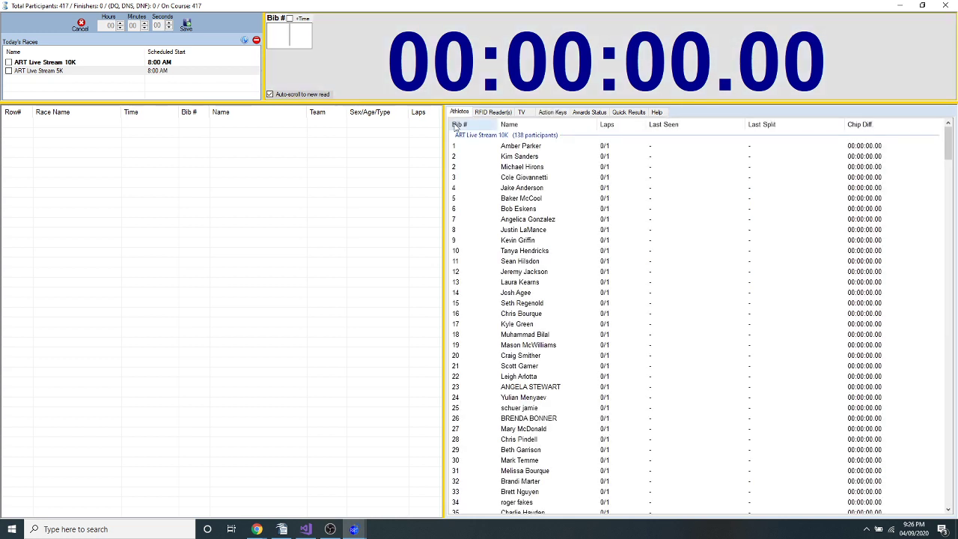
scroll(506, 171, "down", 6)
scroll(507, 150, "down", 20)
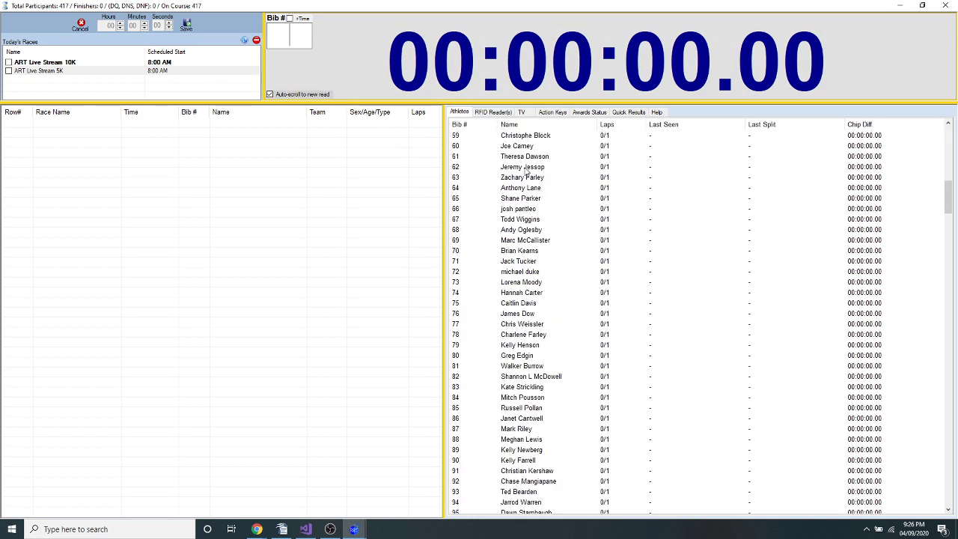
left_click(310, 47)
type("138")
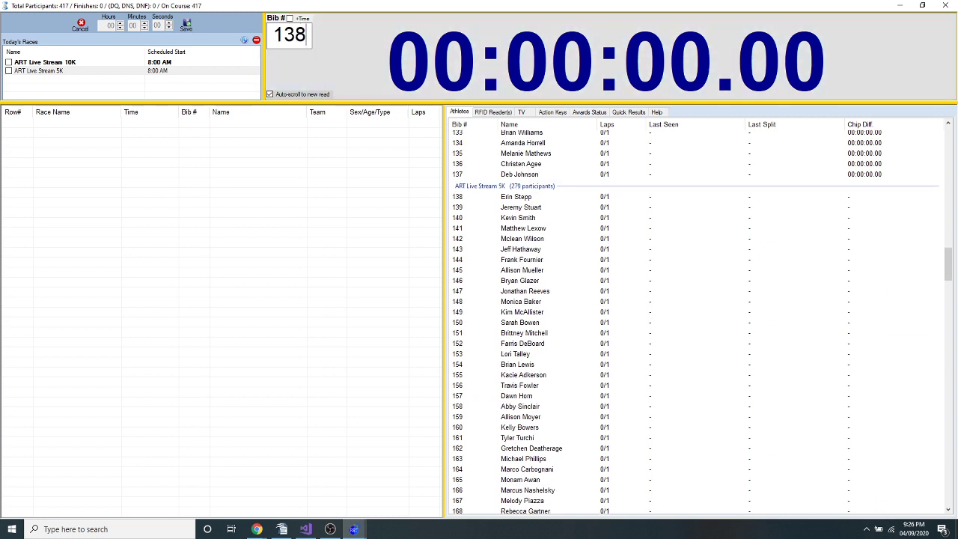
key("BackSpace")
key("BackSpace")
key("BackSpace")
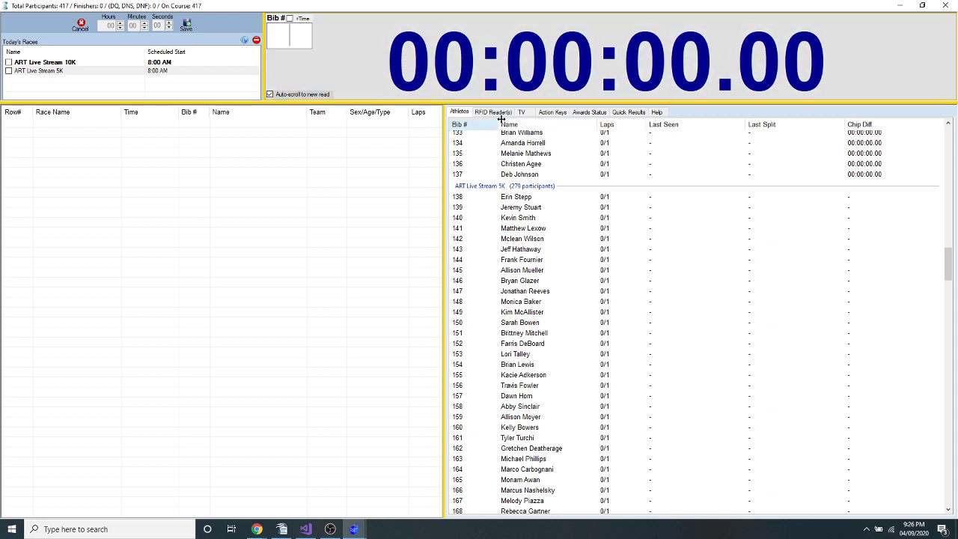
Compare the race clocks of the ART Live Stream 10K and the ART Live Stream 5K.
left_click(178, 69)
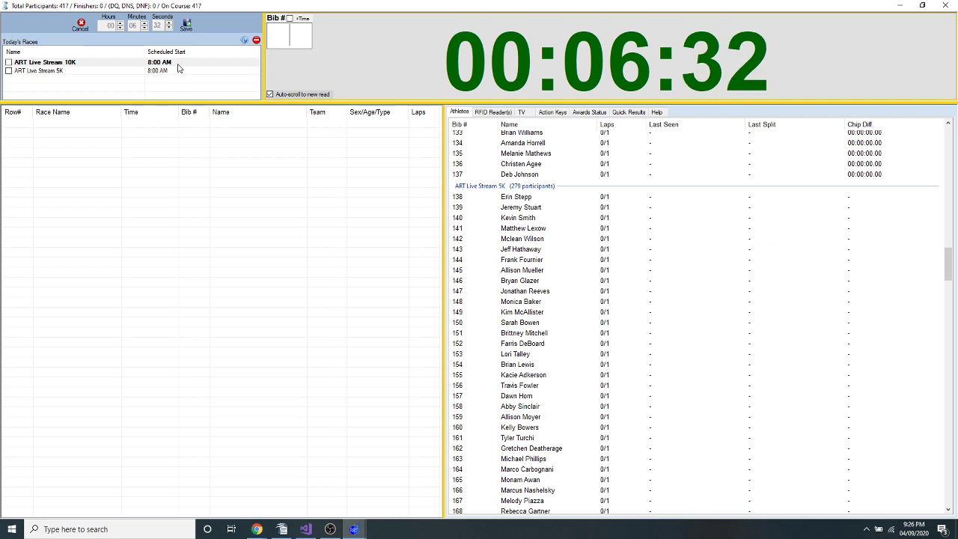
left_click(207, 71)
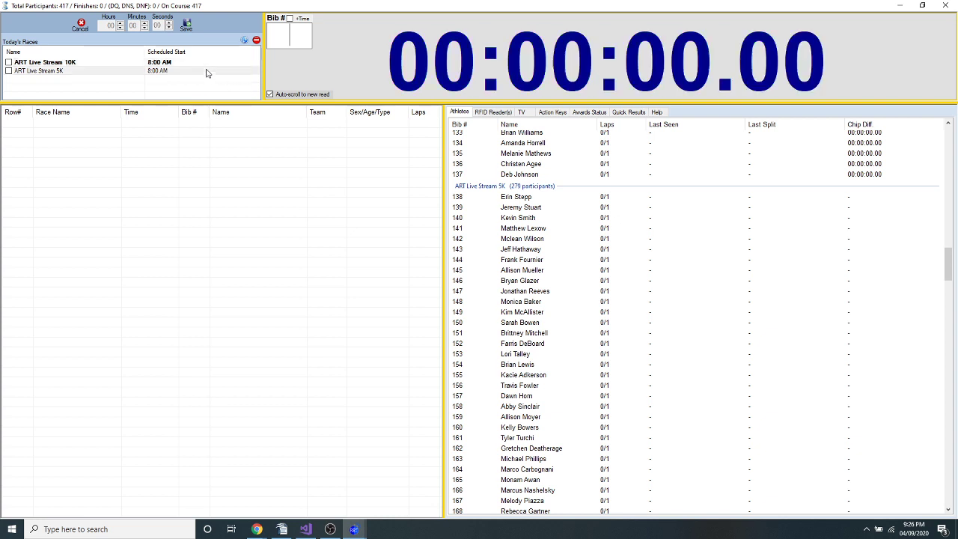
Start the ART Live Stream 5K and record a finish for bib number 145.
left_click(208, 73)
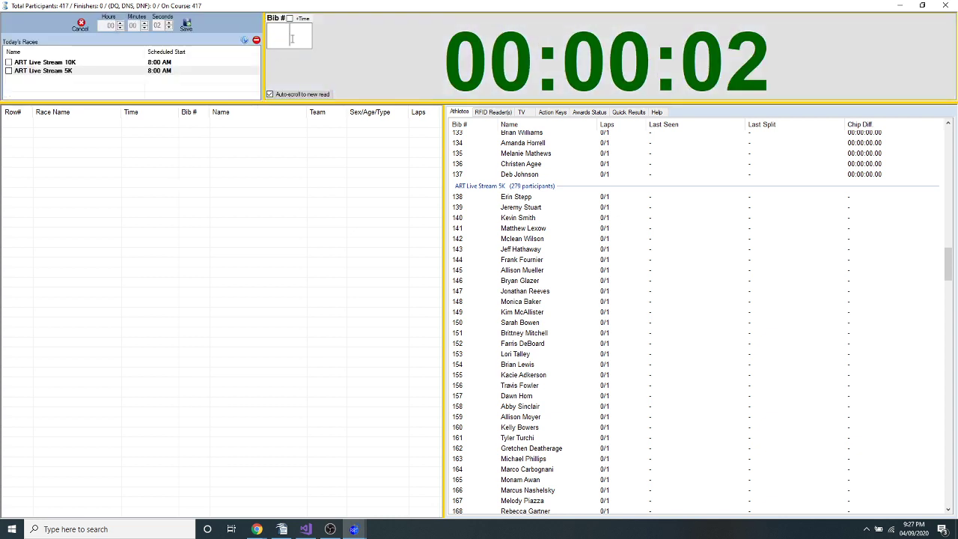
left_click(290, 39)
type("145")
key("Return")
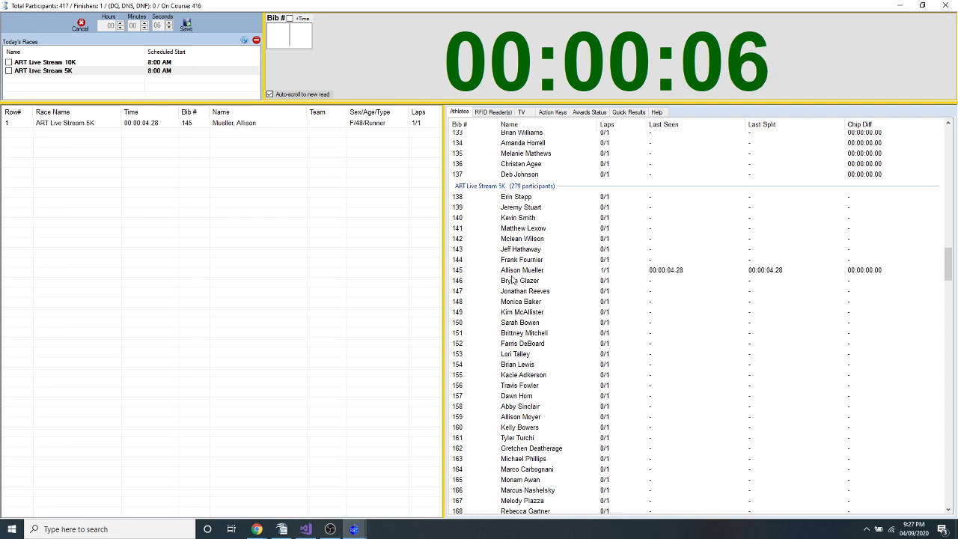
Change the recorded finish of bib 145 to bib 120, reopen that record to check its race and time, and close it unchanged.
scroll(514, 255, "up", 6)
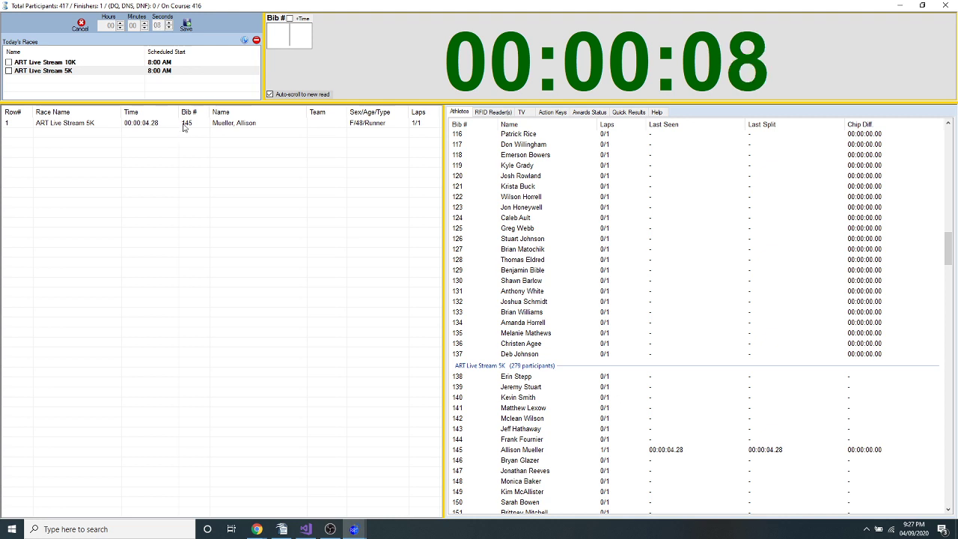
double_click(188, 123)
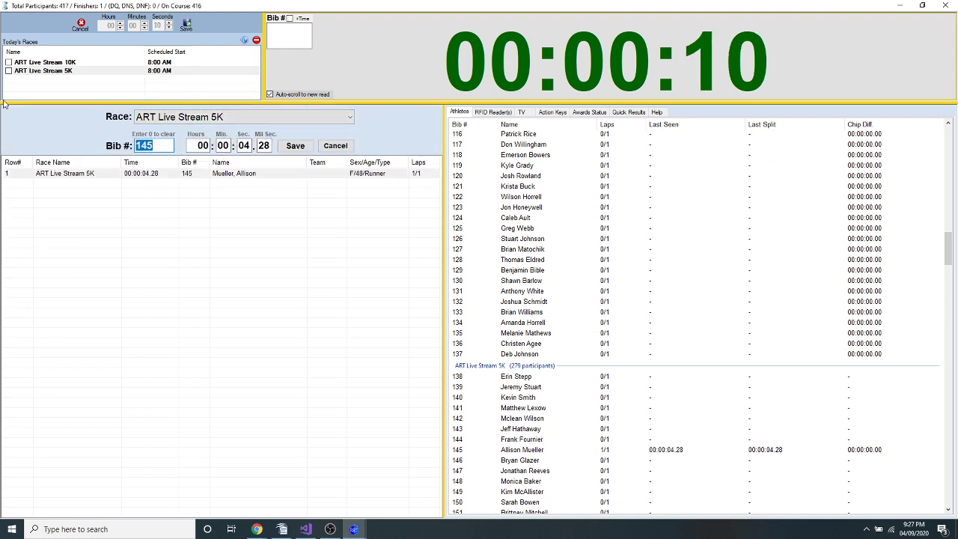
type("120")
key("Return")
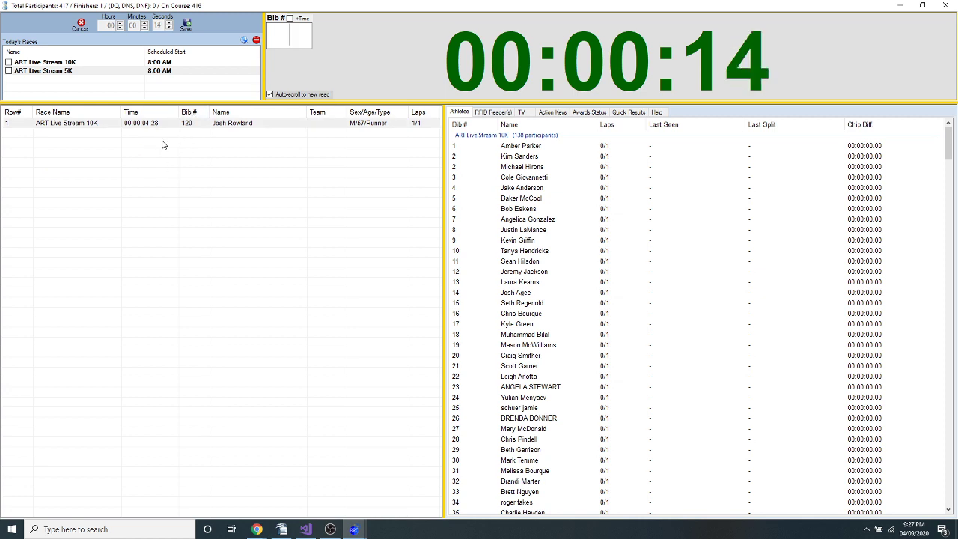
scroll(479, 221, "down", 20)
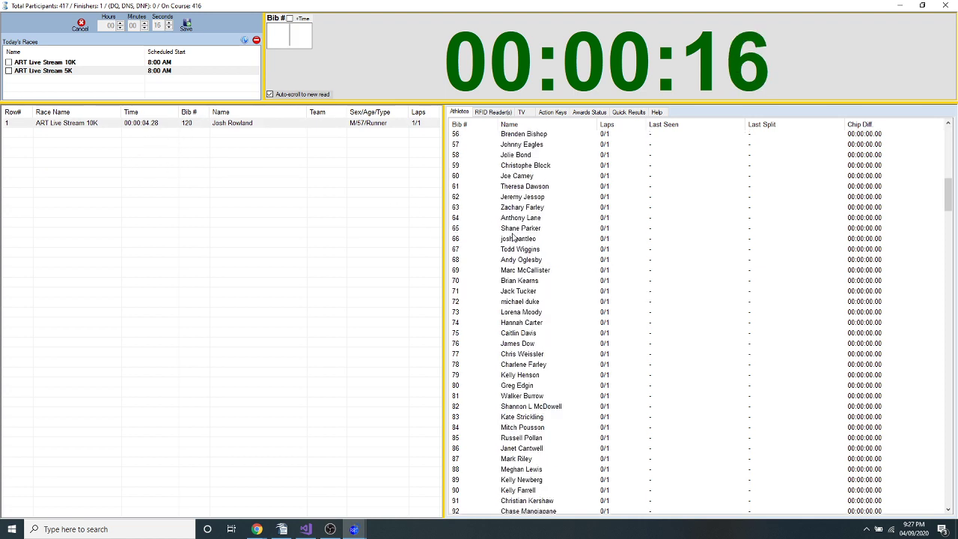
double_click(244, 123)
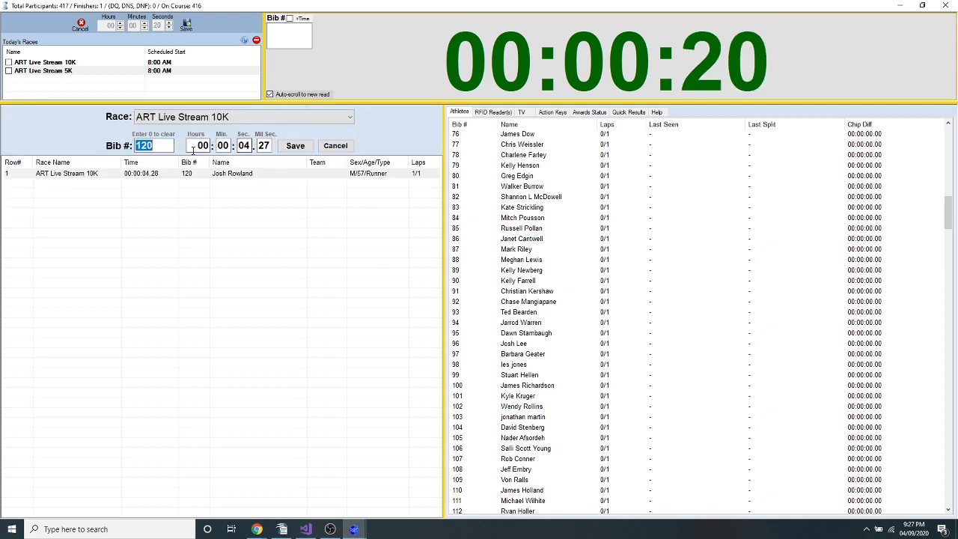
left_click(335, 146)
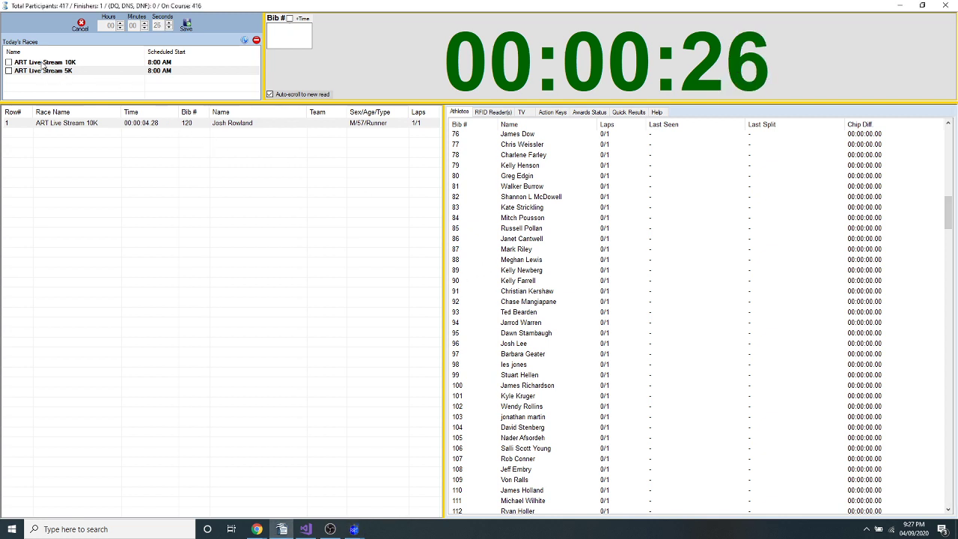
Restart the ART Live Stream 10K and the ART Live Stream 5K to return both races to not started.
left_click(44, 66)
double_click(44, 65)
key("Return")
key("Return")
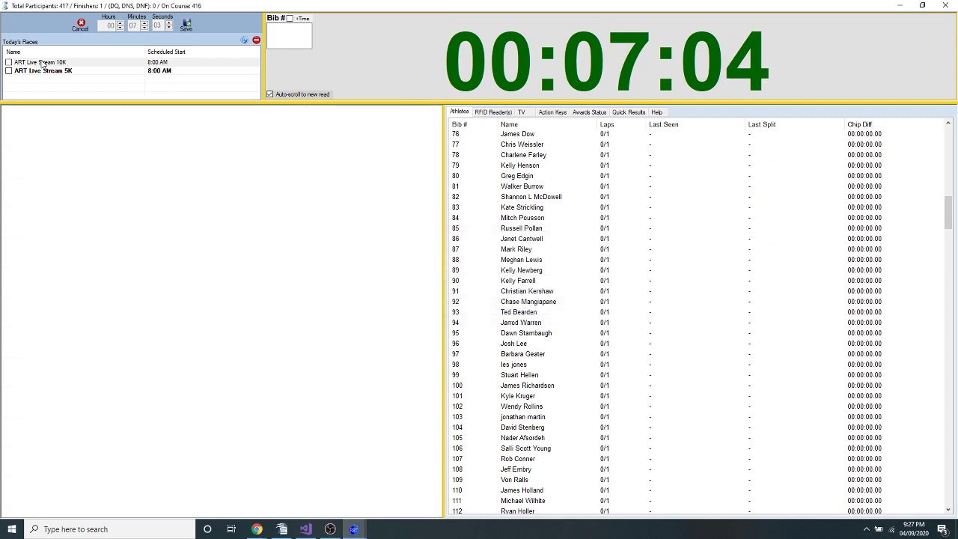
left_click(39, 72)
double_click(39, 71)
key("Return")
key("Return")
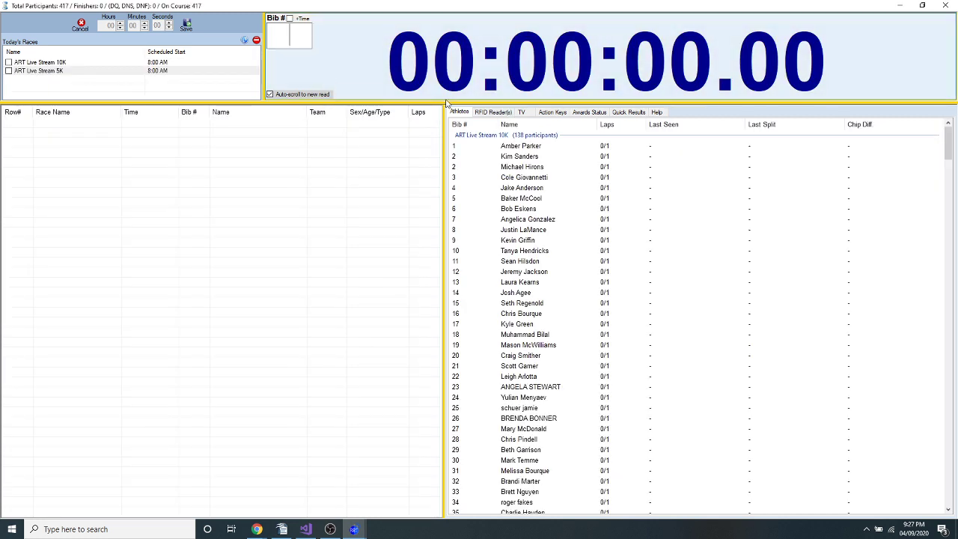
Start listening to the RFID readers with chip start capture enabled, and look through the whole athlete list.
left_click(494, 113)
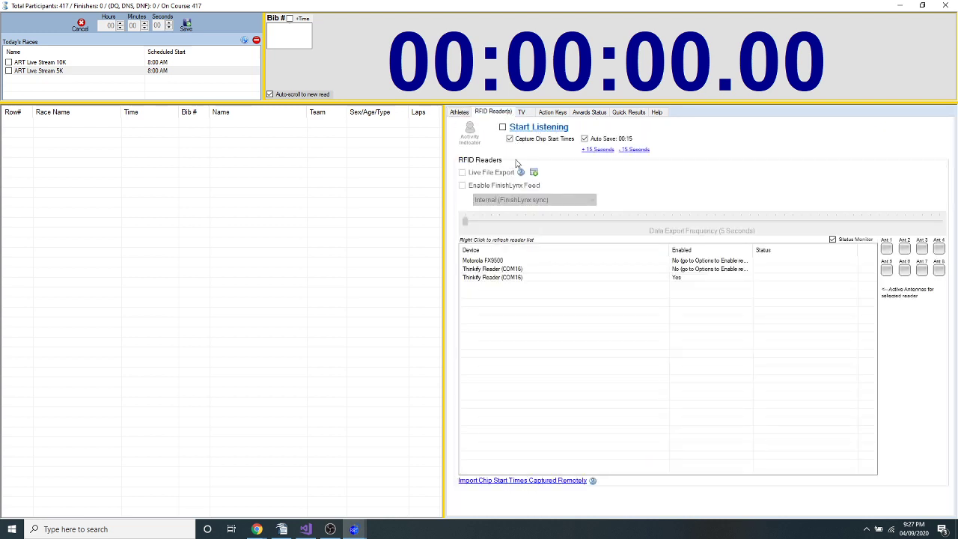
left_click(512, 129)
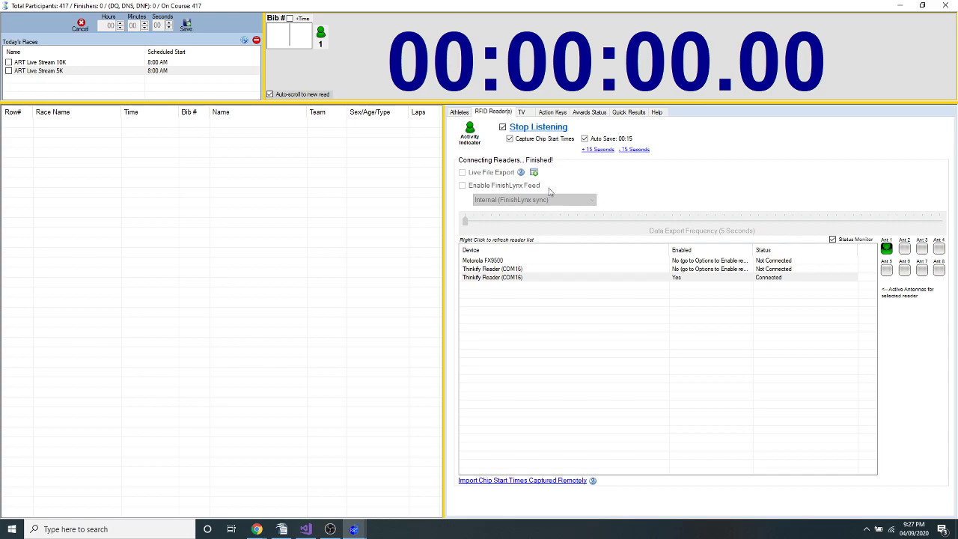
left_click(464, 113)
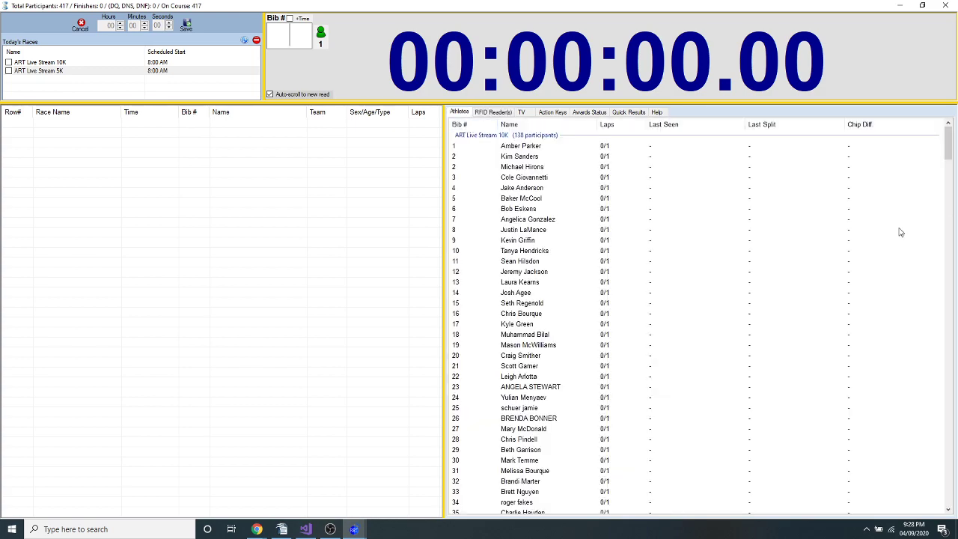
left_click_drag(948, 150, 947, 194)
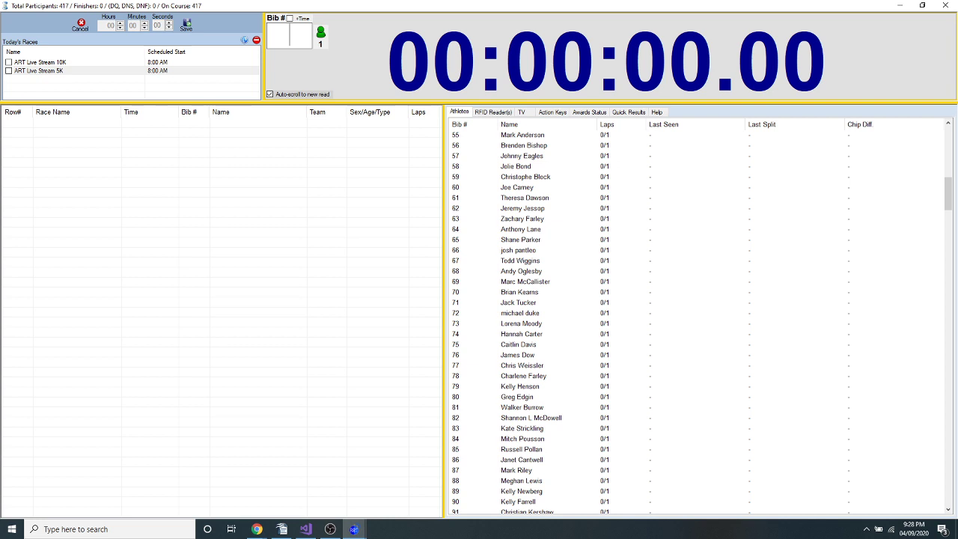
left_click_drag(947, 193, 955, 490)
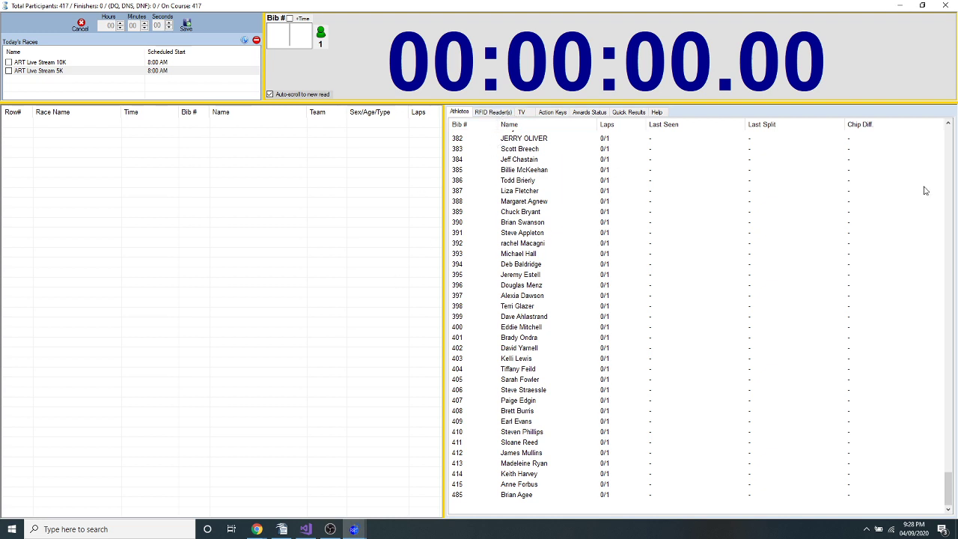
left_click_drag(947, 490, 950, 136)
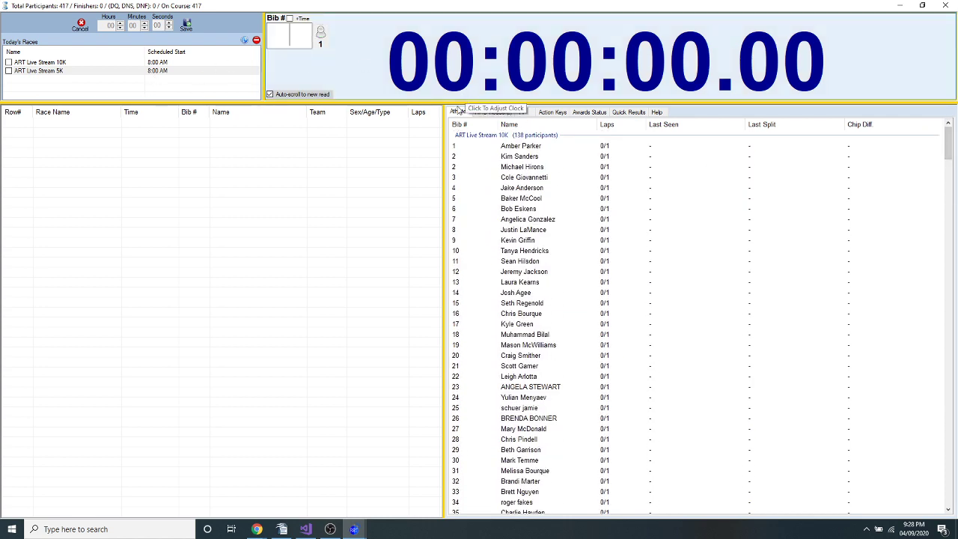
Check the RFID reader status with the race clock running, and sort the athletes by chip difference to review their captured starts.
left_click(494, 112)
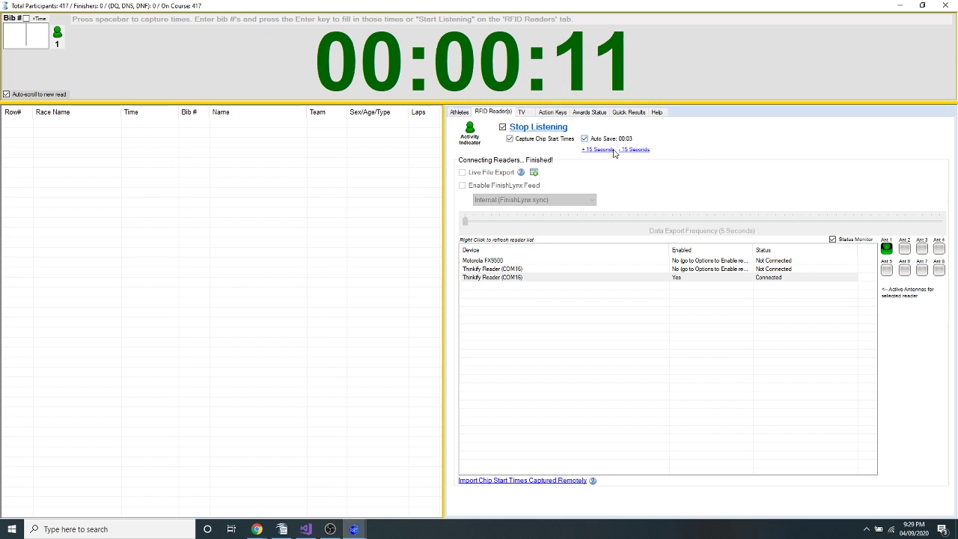
left_click(460, 112)
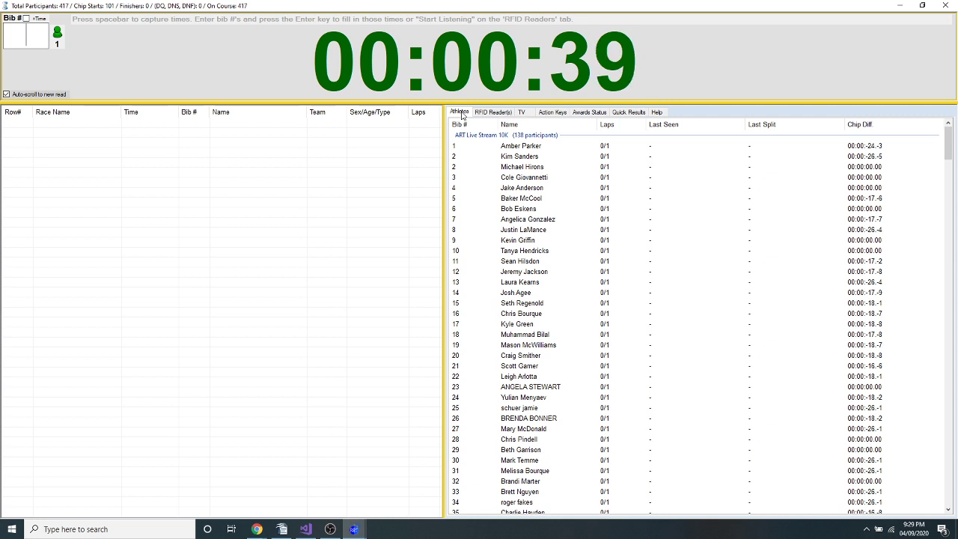
left_click(783, 140)
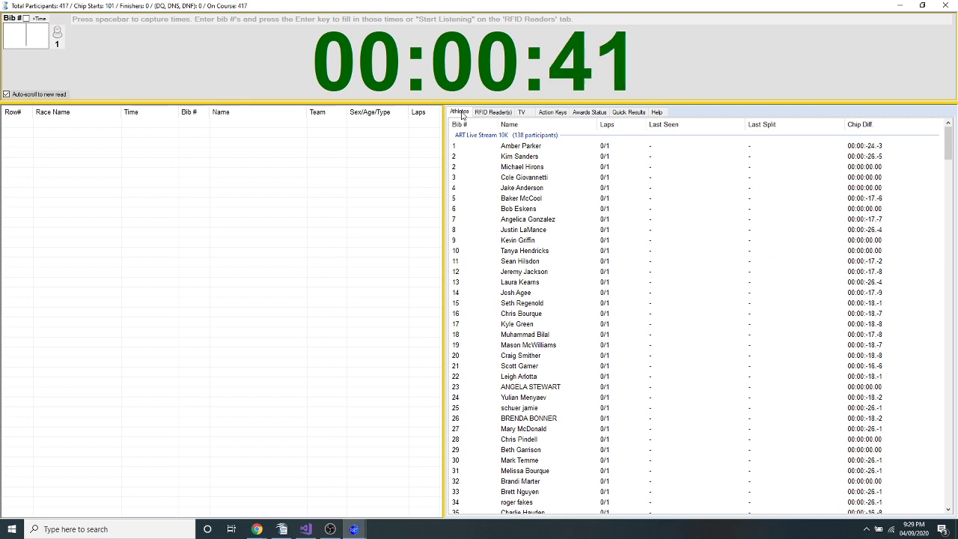
left_click(858, 126)
left_click(948, 163)
left_click_drag(949, 163, 948, 142)
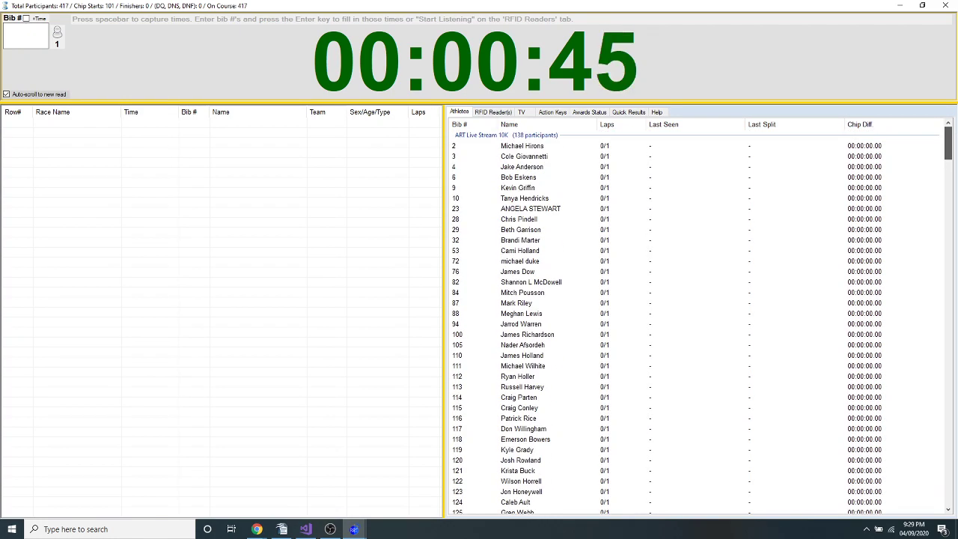
scroll(872, 161, "down", 3)
scroll(872, 161, "up", 3)
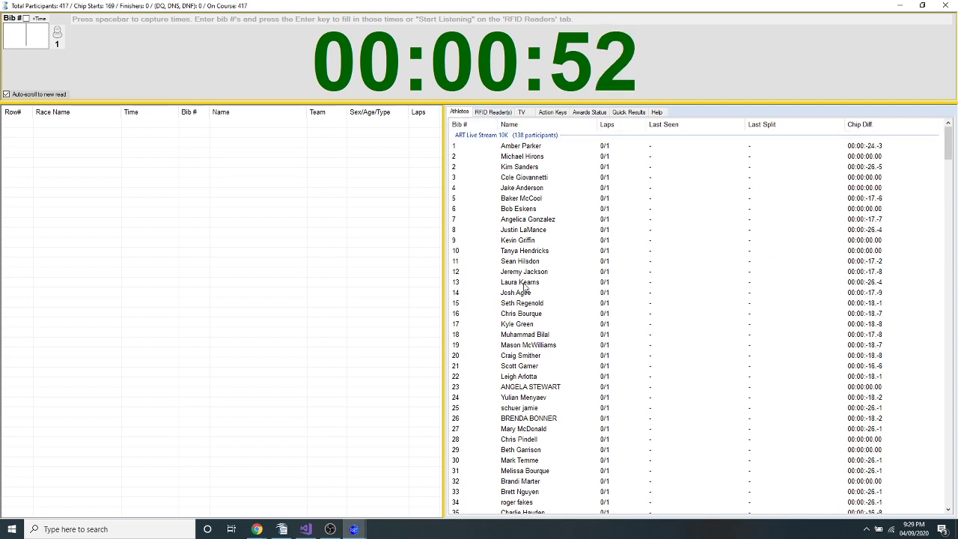
Set the chip start of bib 10 in the ART Live Stream 10K to 2020/04/09 06:30:00 PM, save it and reopen the record.
left_click(523, 256)
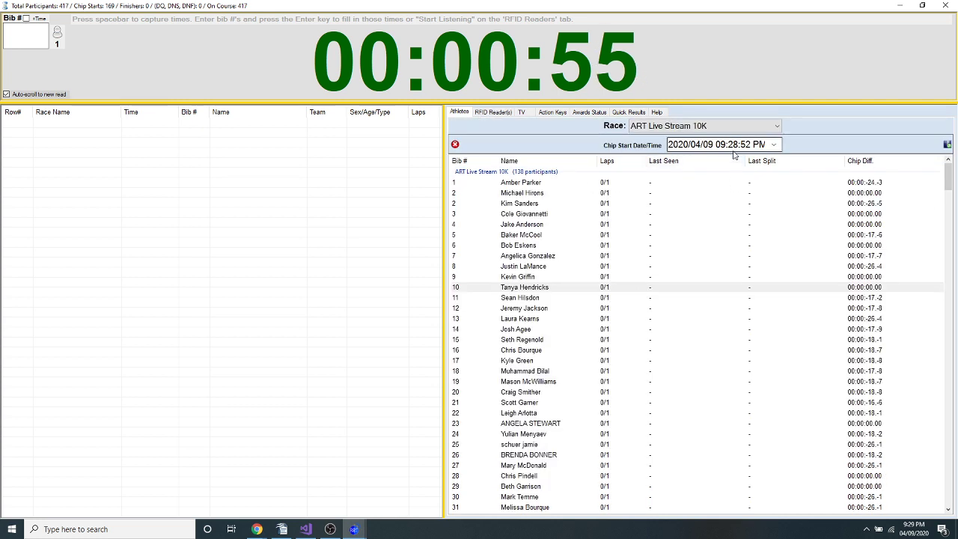
left_click(723, 145)
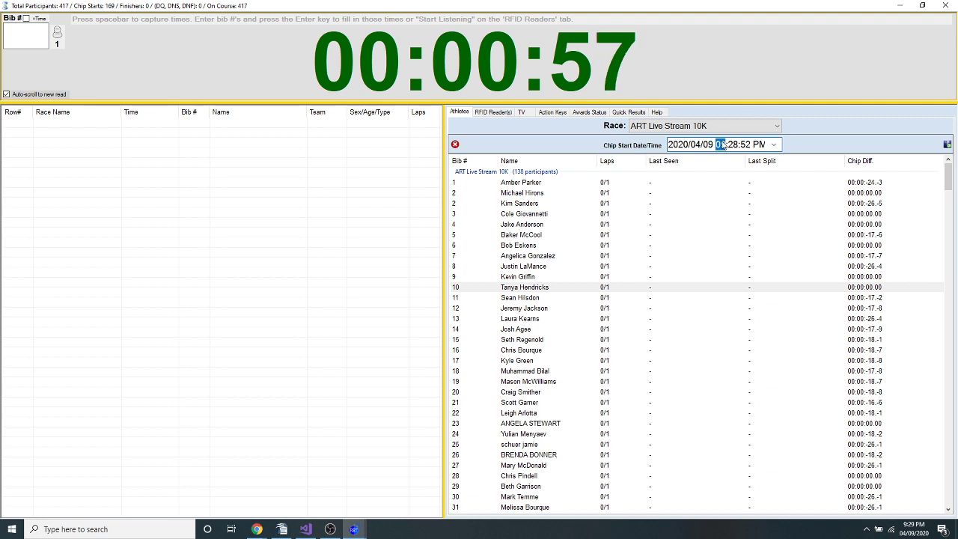
type("0703")
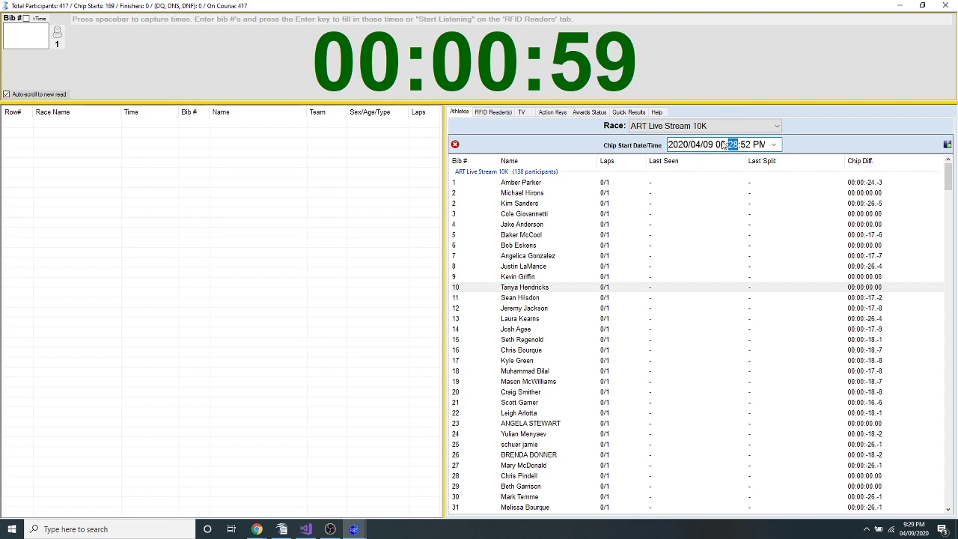
key("Left")
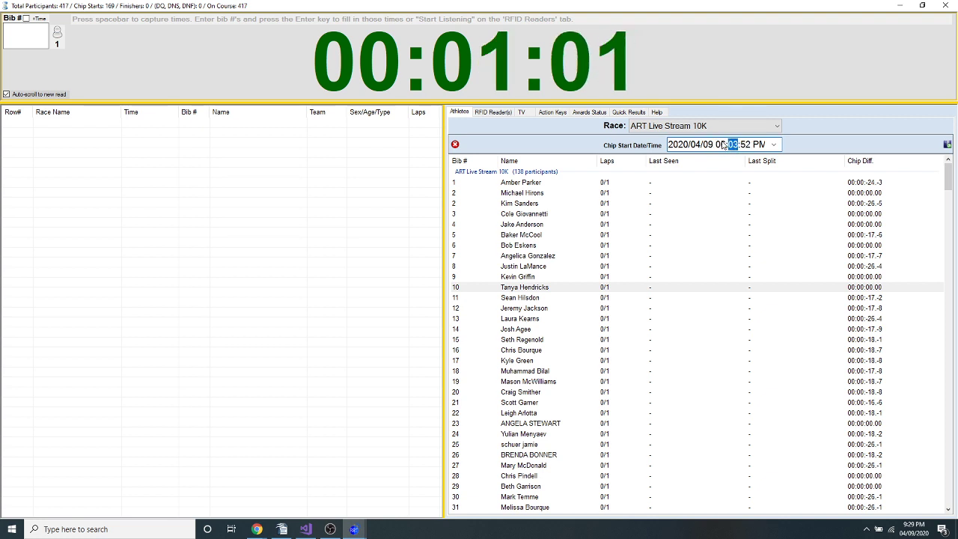
type("30")
key("Right")
type("00")
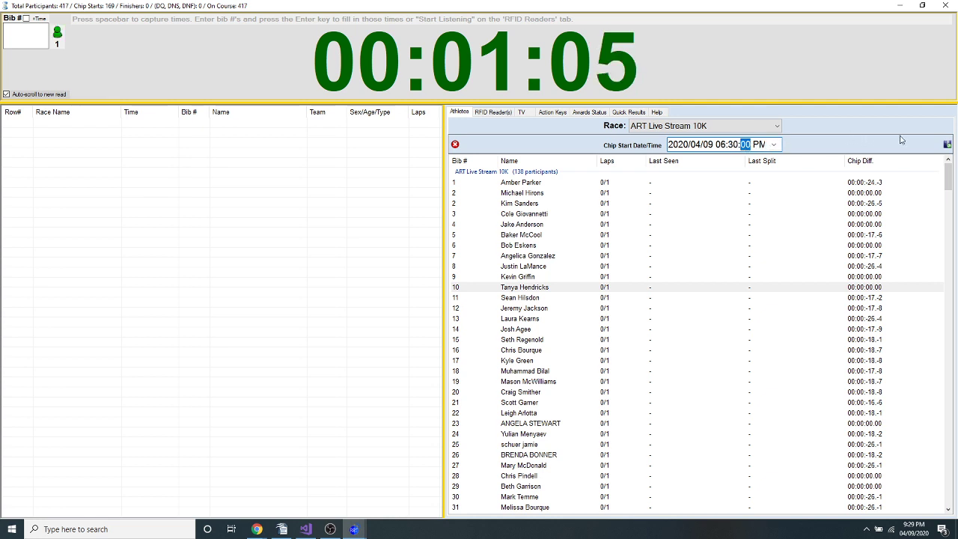
left_click(948, 145)
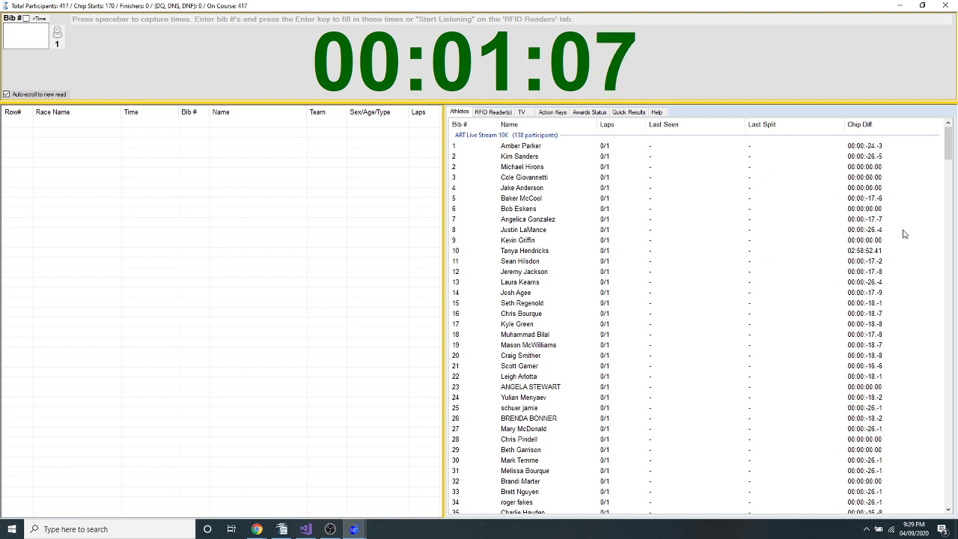
left_click(863, 252)
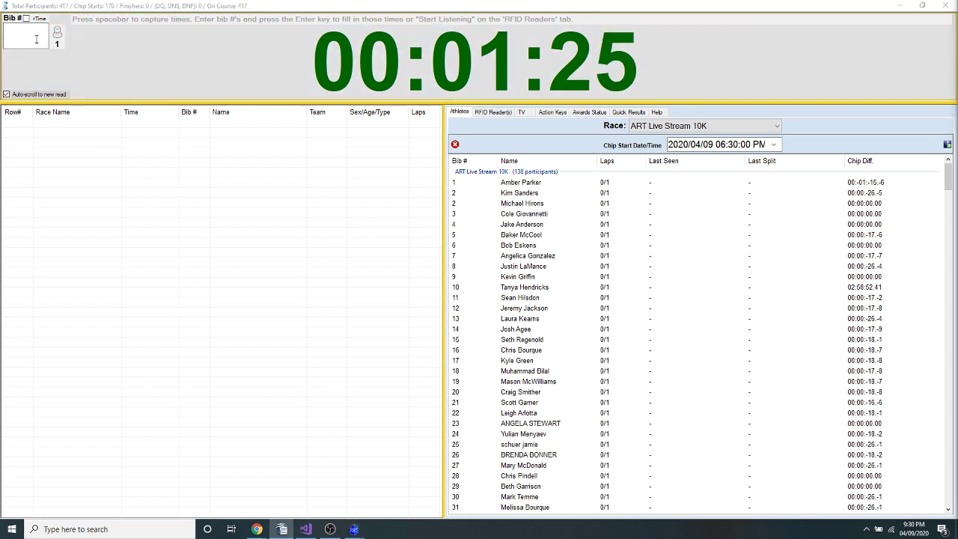
Capture three times without bib numbers from the running race clock and clear the bib entry.
left_click(36, 39)
key("space")
key("space")
key("space")
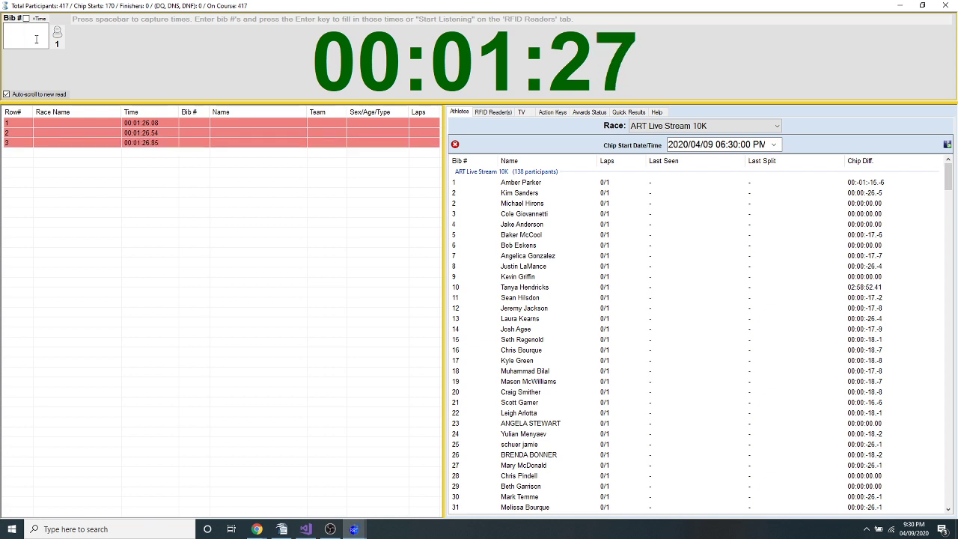
key("BackSpace")
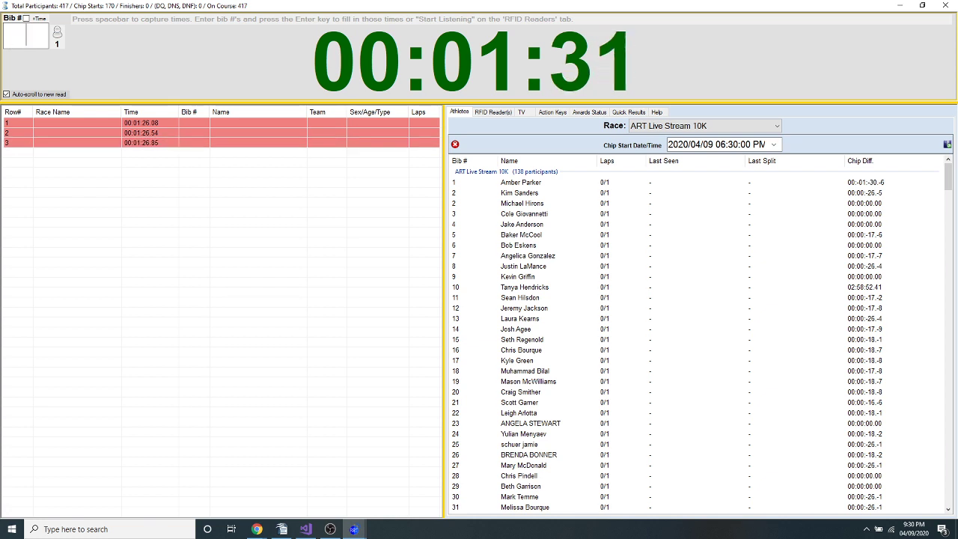
Check the chip start capture setting, close the chip start editor, and enter bib number 4 to capture its chip start.
left_click(505, 113)
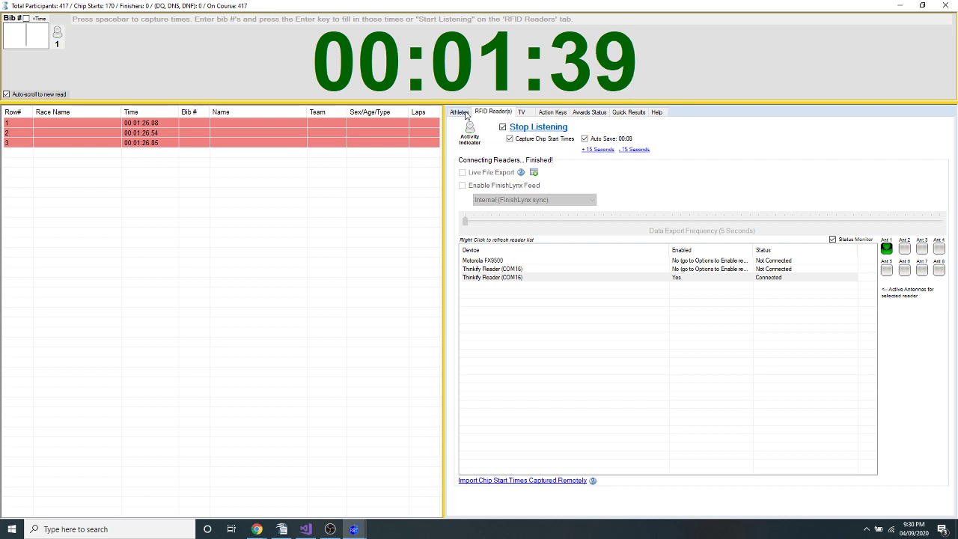
left_click(459, 111)
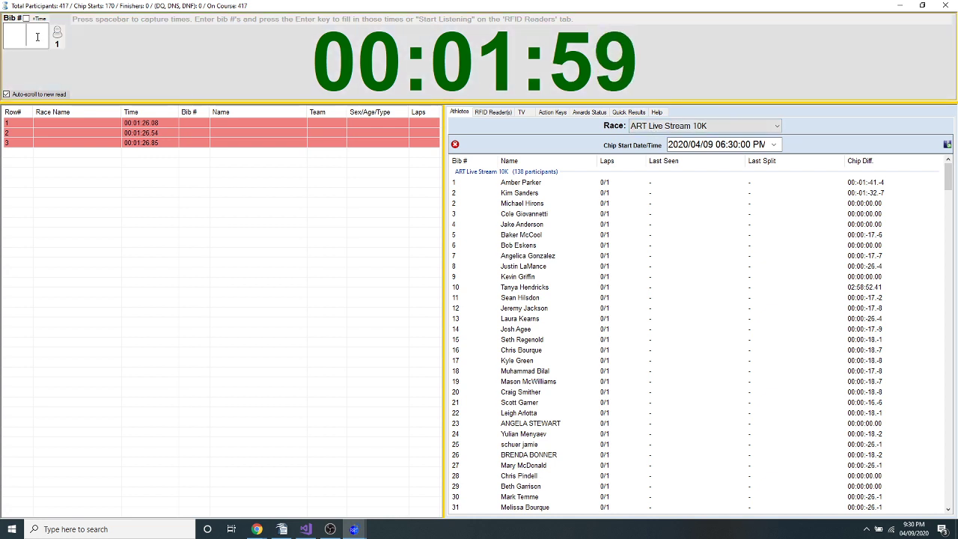
left_click(512, 225)
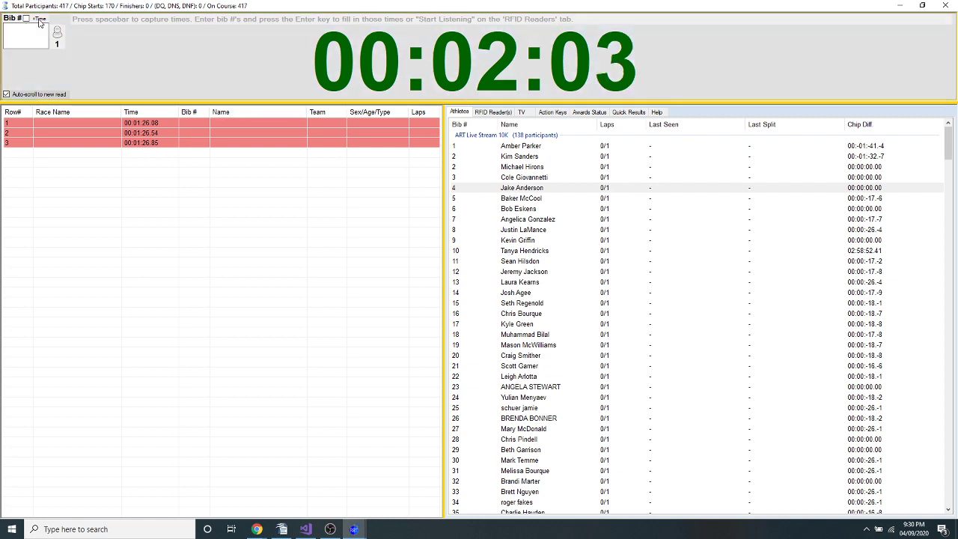
type("4")
key("Return")
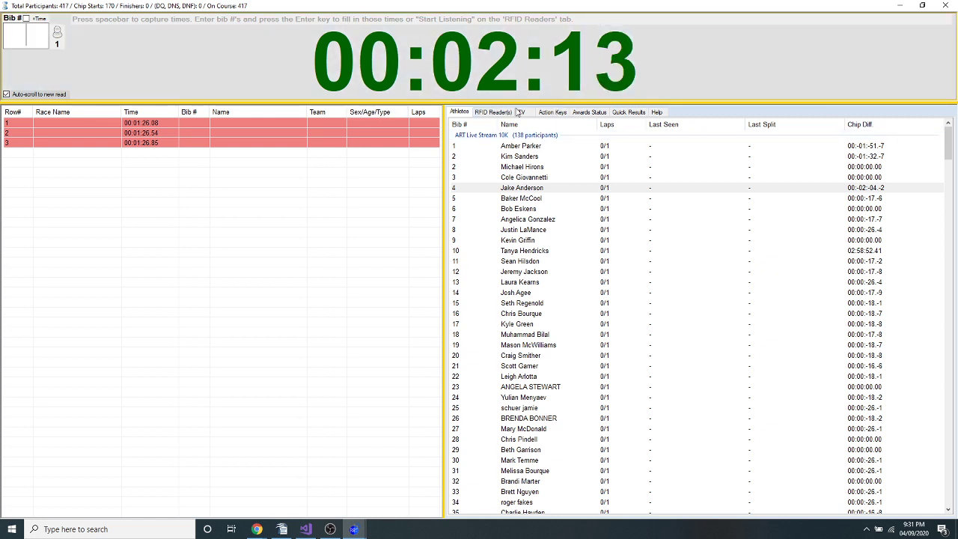
Turn off chip start time capture and assign bibs 12, 13 and 14 to the three open captured times.
left_click(485, 112)
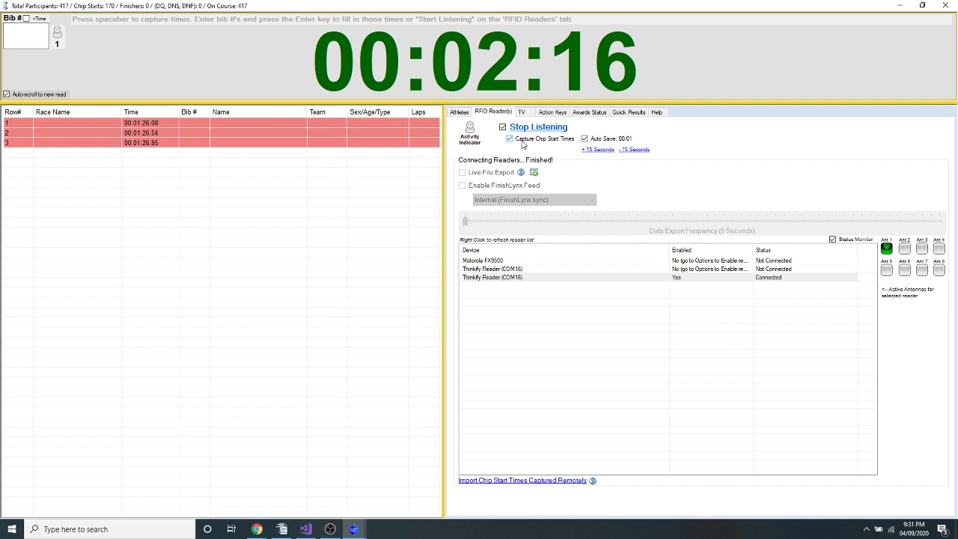
left_click(523, 141)
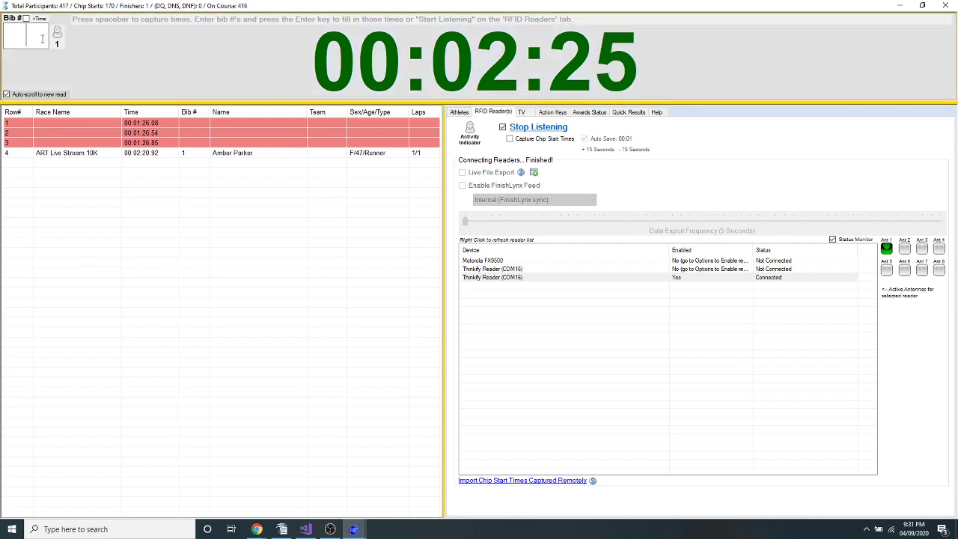
type("12")
key("Return")
type("13")
key("Return")
type("14")
key("Return")
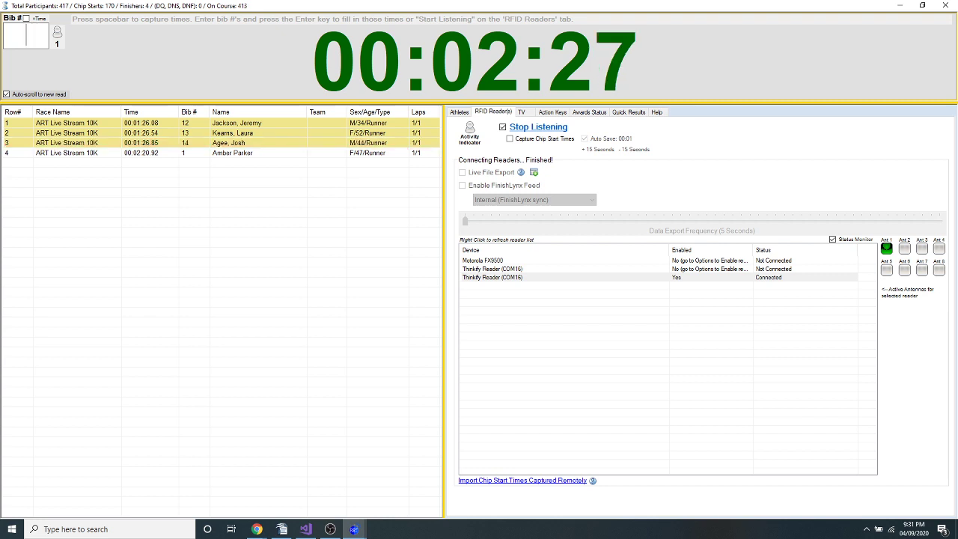
Record finishes for bibs 15, 16, 17 and 18 at the running clock time.
type("16")
key("Return")
type("17")
key("Return")
type("18")
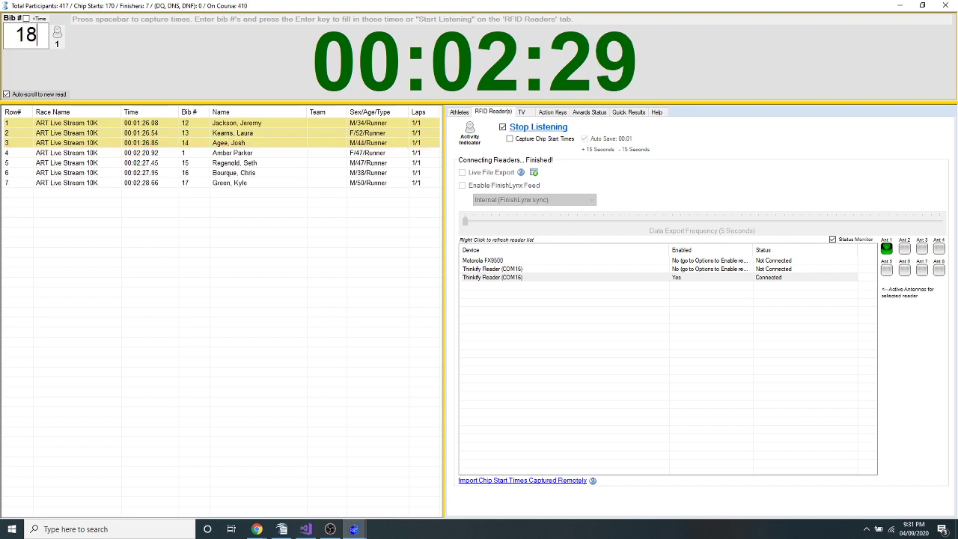
key("Return")
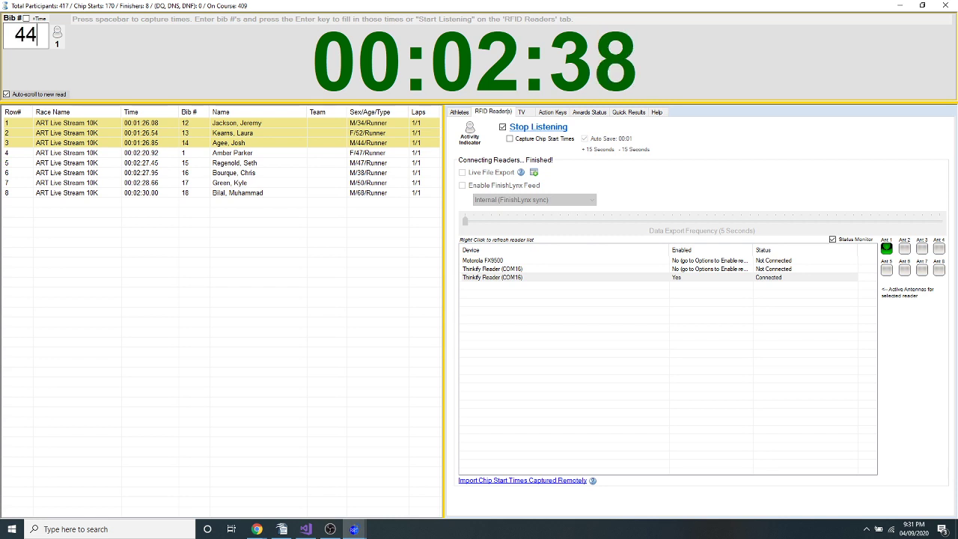
Capture five times without bib numbers and assign bib 44 to the first of them.
key("space")
key("space")
key("space")
key("space")
key("space")
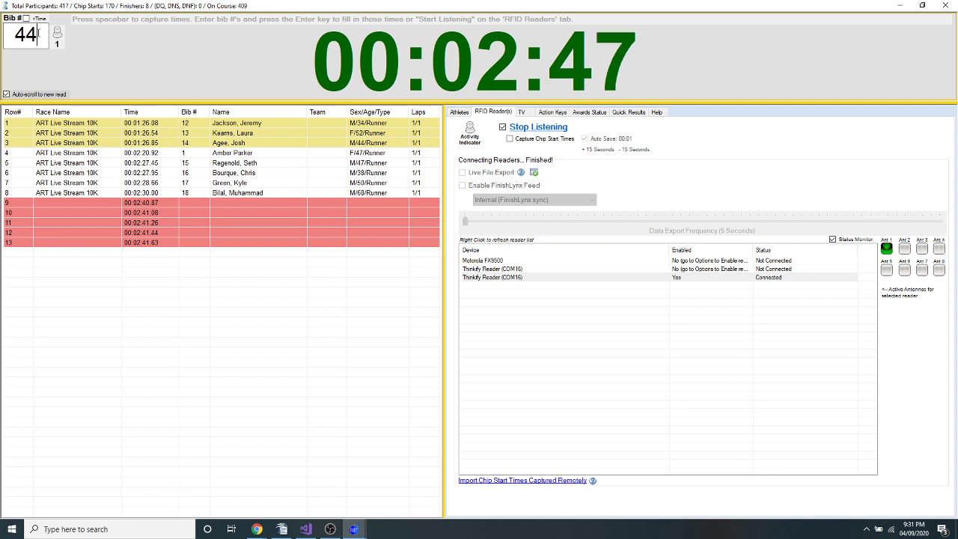
left_click(192, 205)
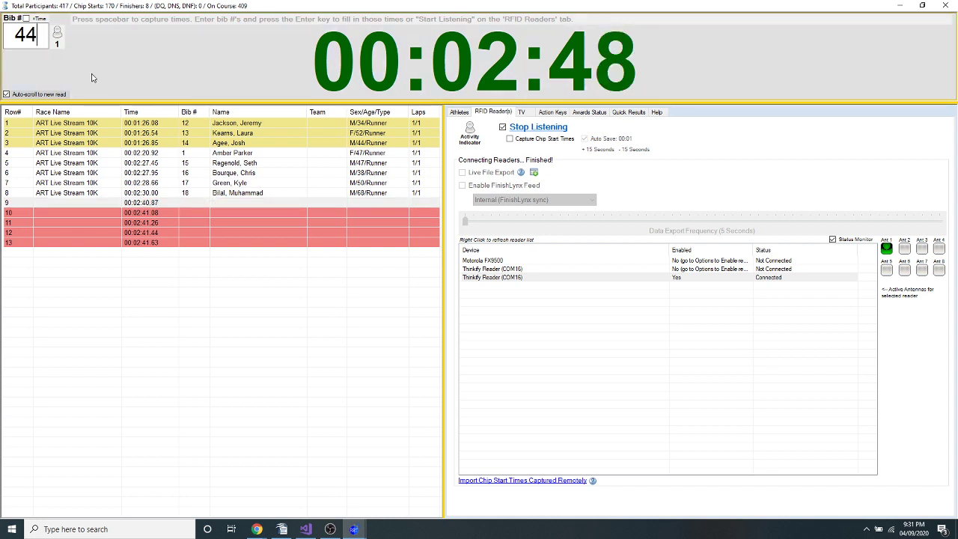
key("Return")
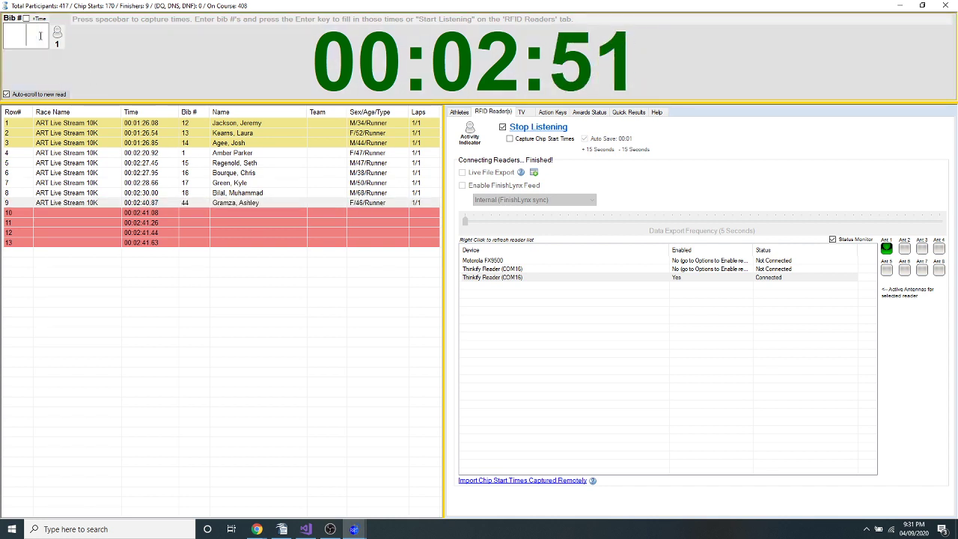
Record bib 45 with its own new clock time using the +Time option, bypassing the open times.
left_click(26, 18)
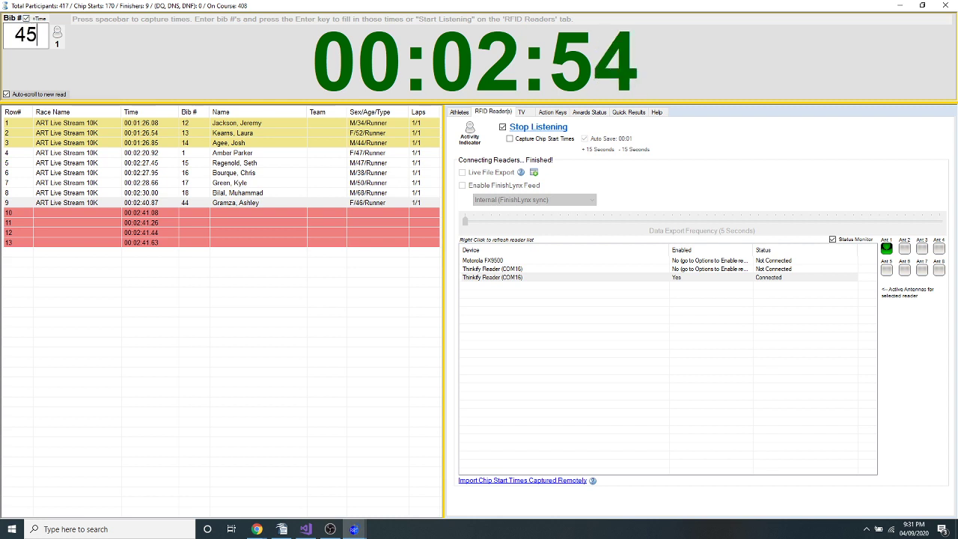
type("45")
key("Return")
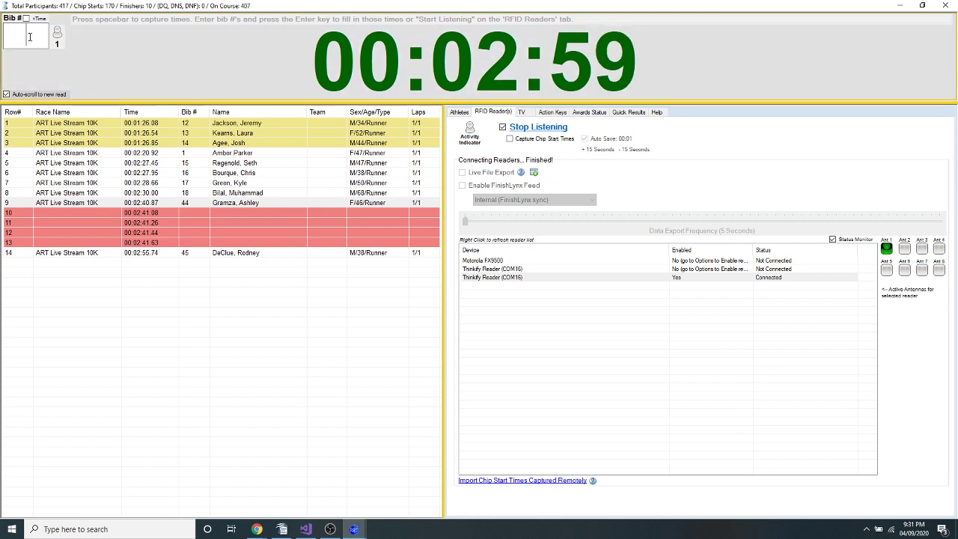
Capture four more times without bib numbers and assign bibs 47, 48 and 49 to the earliest open times.
key("space")
key("space")
key("space")
key("space")
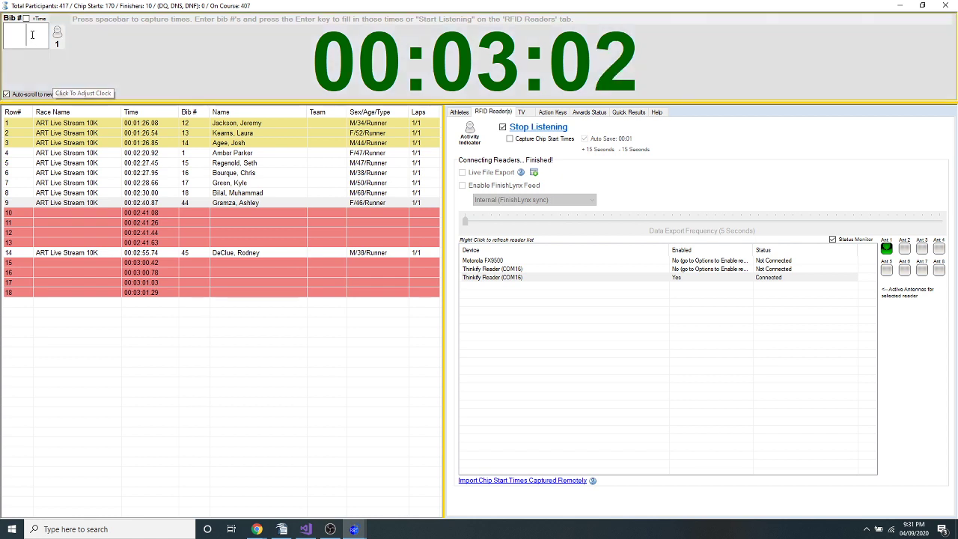
type("47")
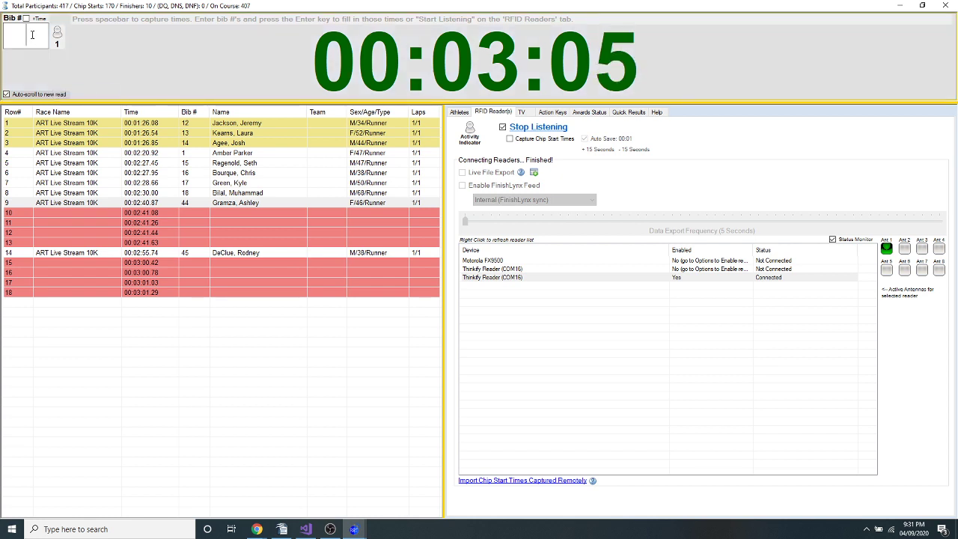
key("Return")
type("48")
key("Return")
type("49")
key("Return")
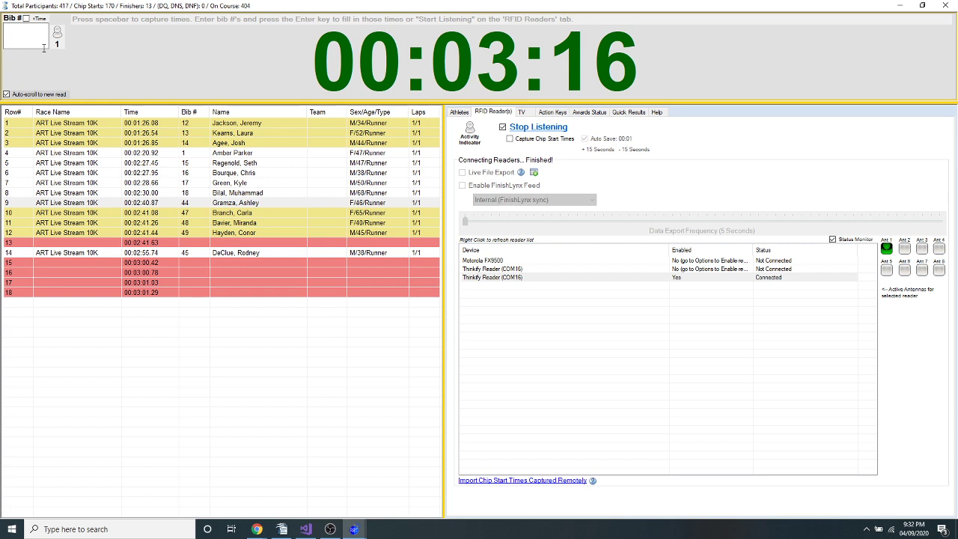
Record bib 78 with a new clock time after the open times and select its row.
type("78")
key("Return")
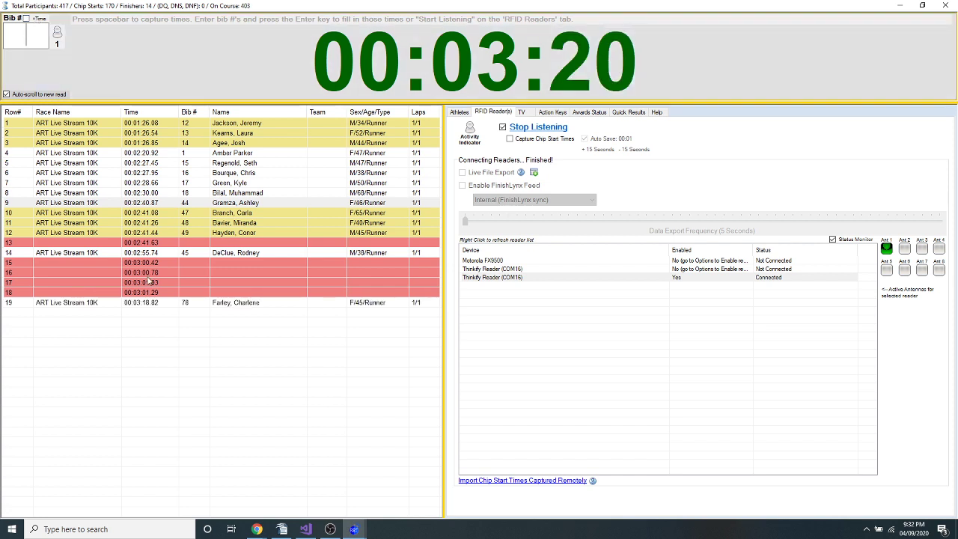
left_click(189, 303)
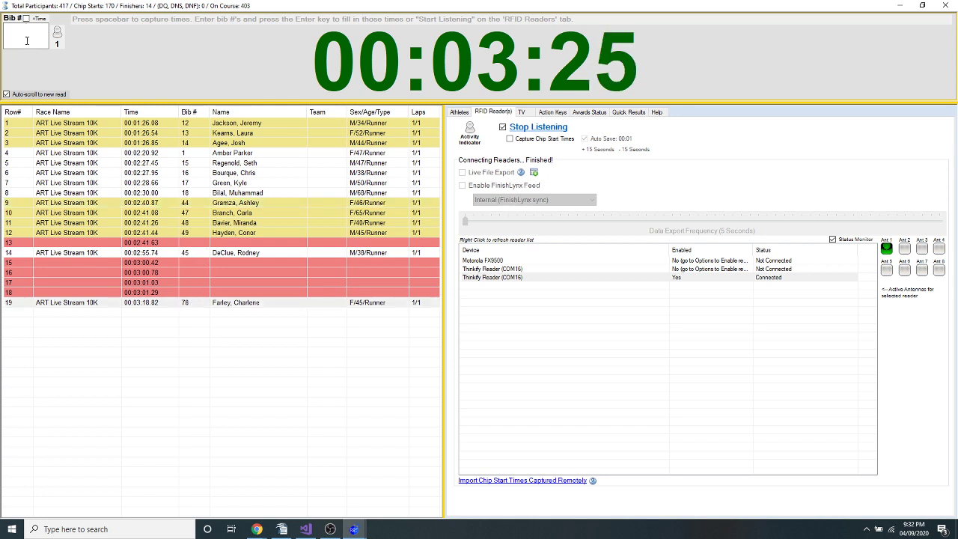
Fill the remaining open times in order with bibs 50, 52, 63, 7 and 89.
type("50")
key("Return")
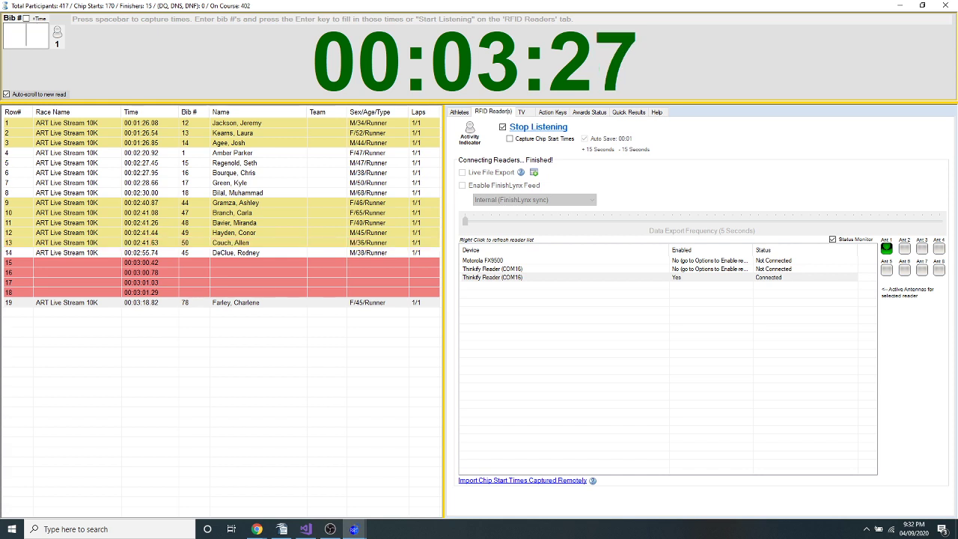
type("5")
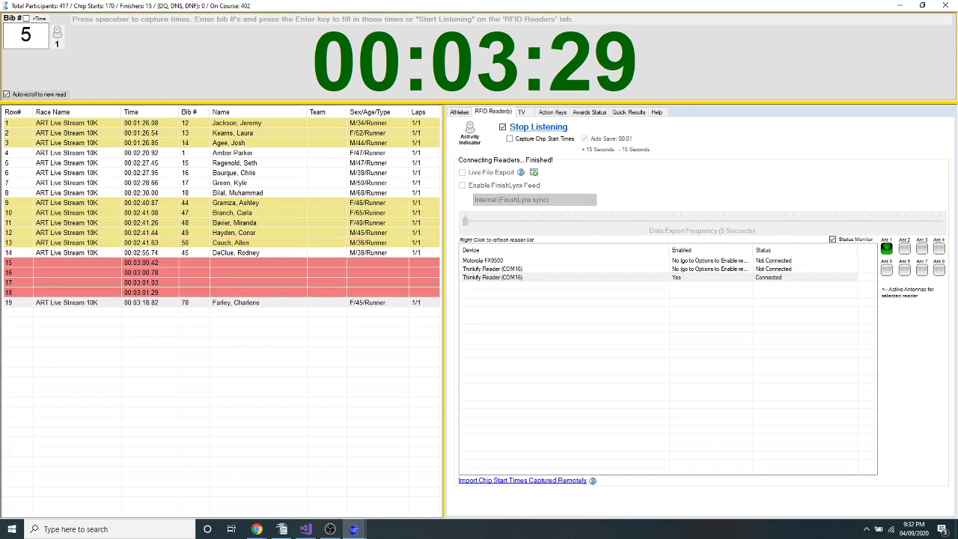
type("2")
key("Return")
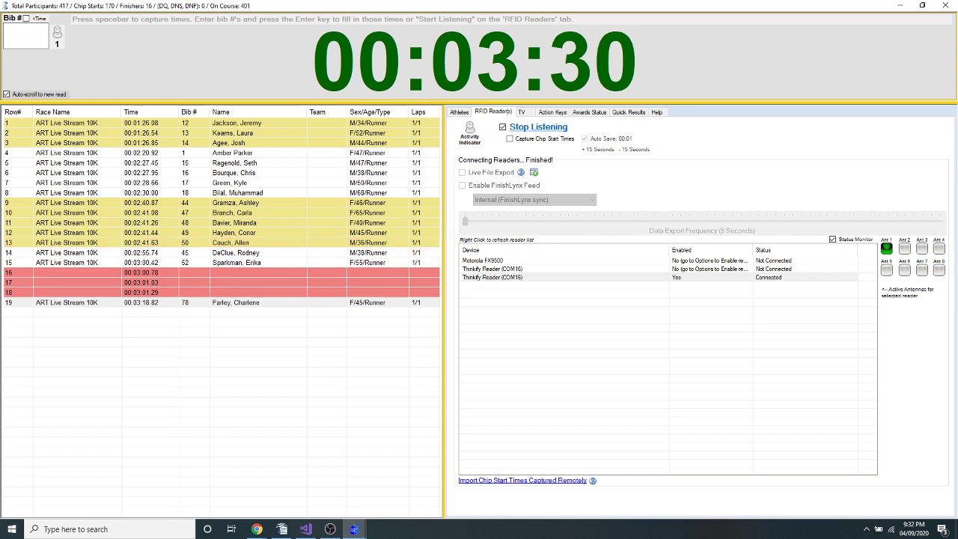
type("63")
key("Return")
type("7")
key("Return")
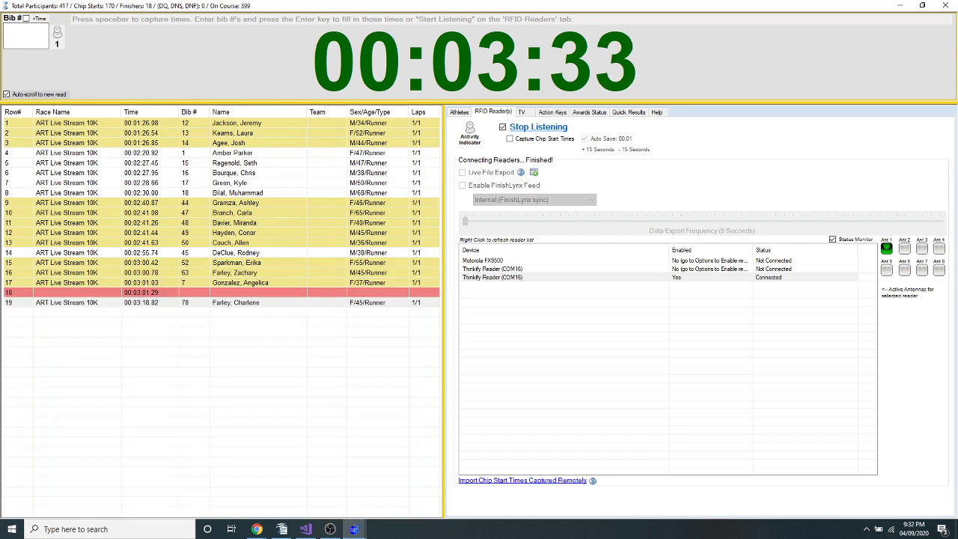
type("89")
key("Return")
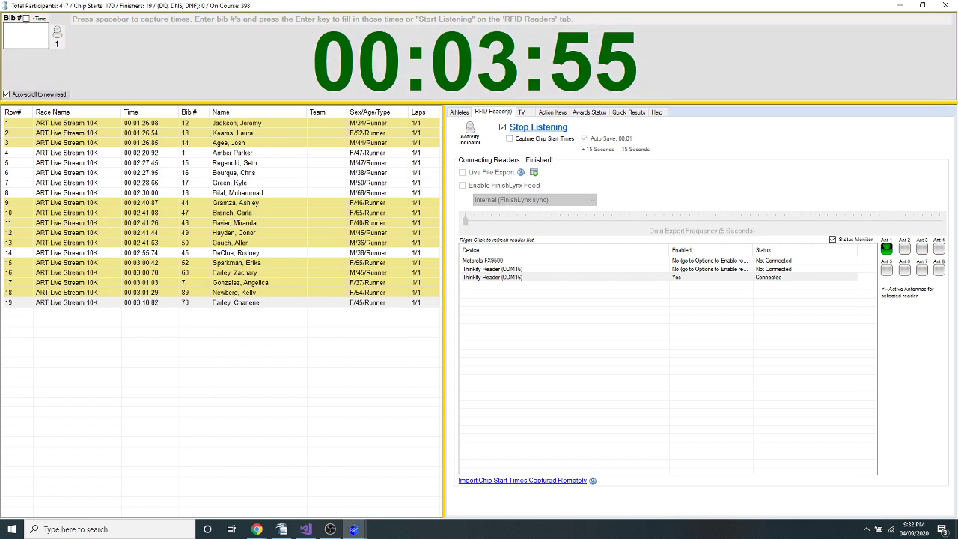
Close the race clock as finished and reopen timing for the ART Live Stream 10K and 5K.
key("alt+Tab")
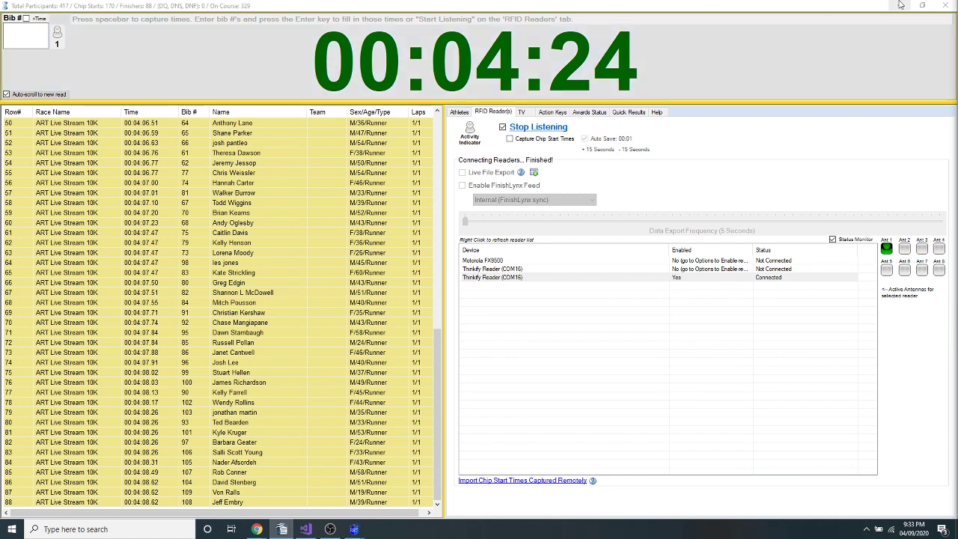
left_click(938, 8)
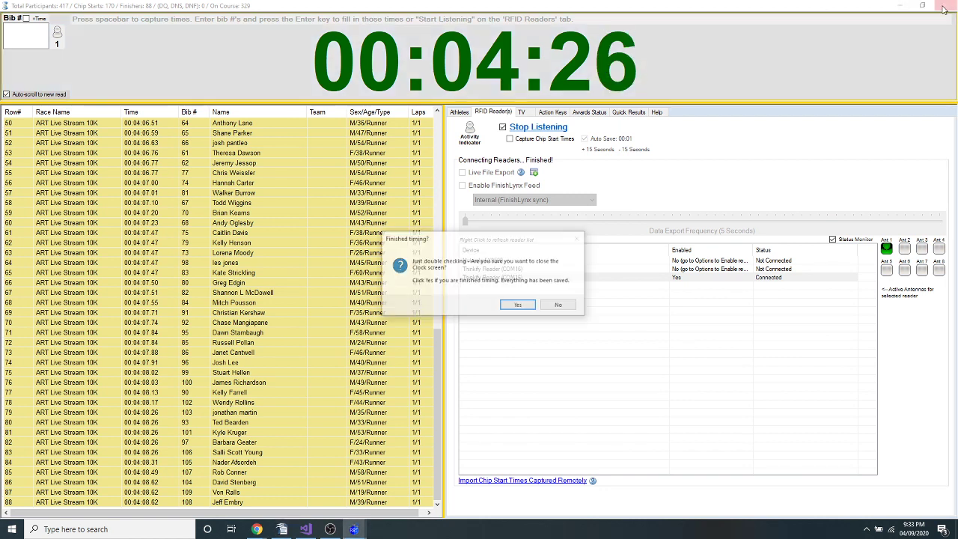
left_click(519, 303)
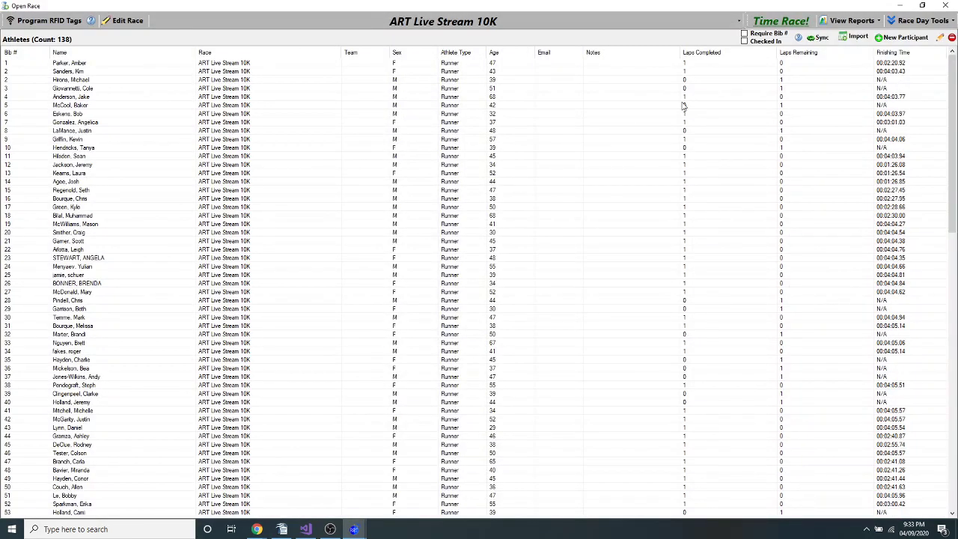
left_click(781, 22)
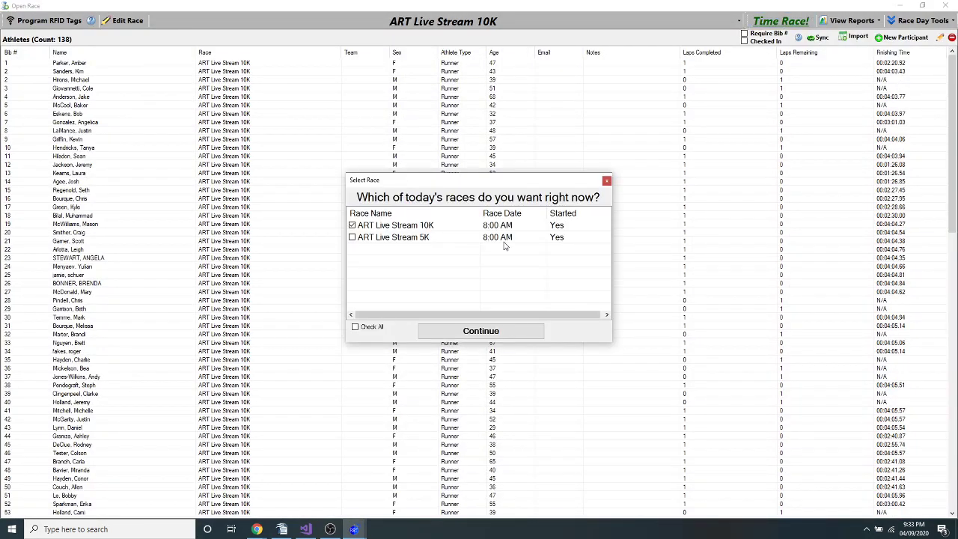
left_click(449, 331)
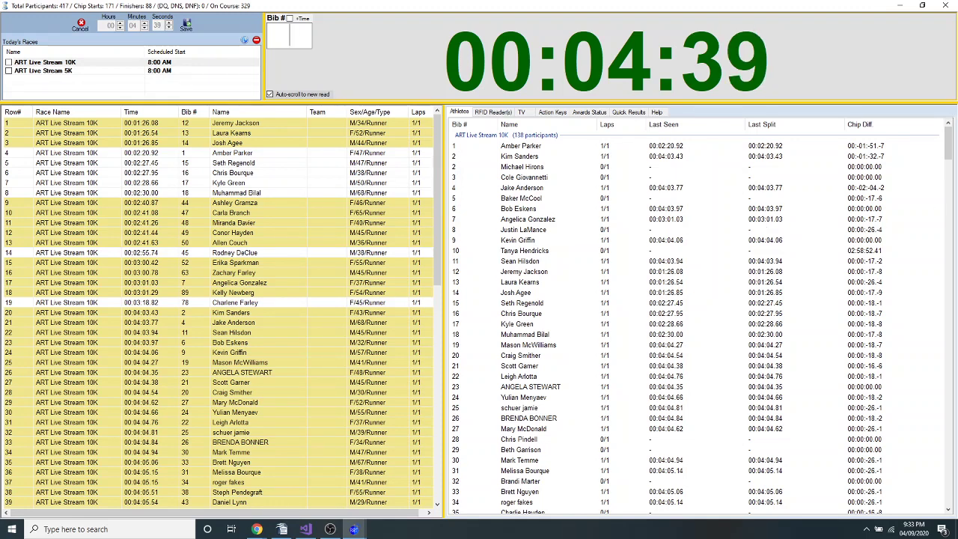
Close the race clock, set the ART Live Stream 10K's actual start time one hour earlier and save the race.
left_click(945, 5)
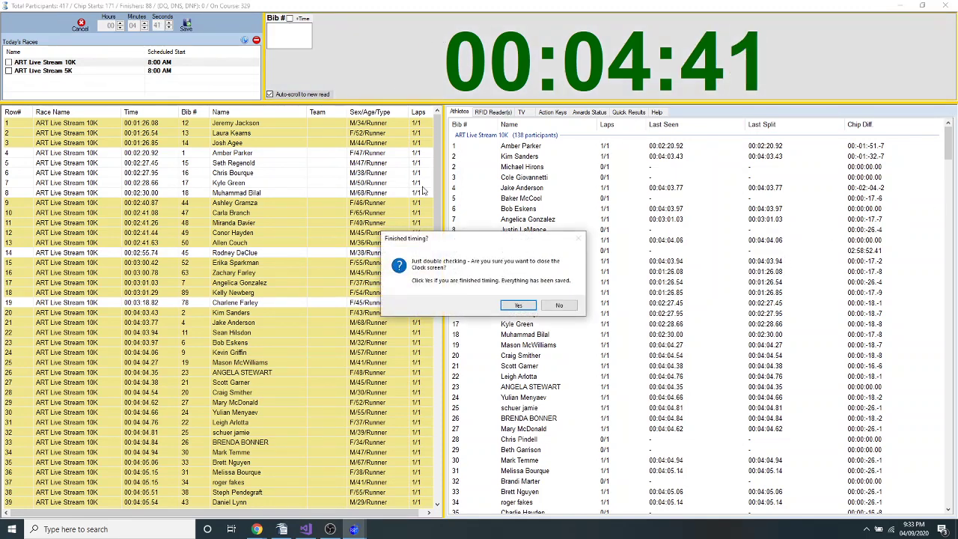
left_click(518, 306)
left_click(124, 21)
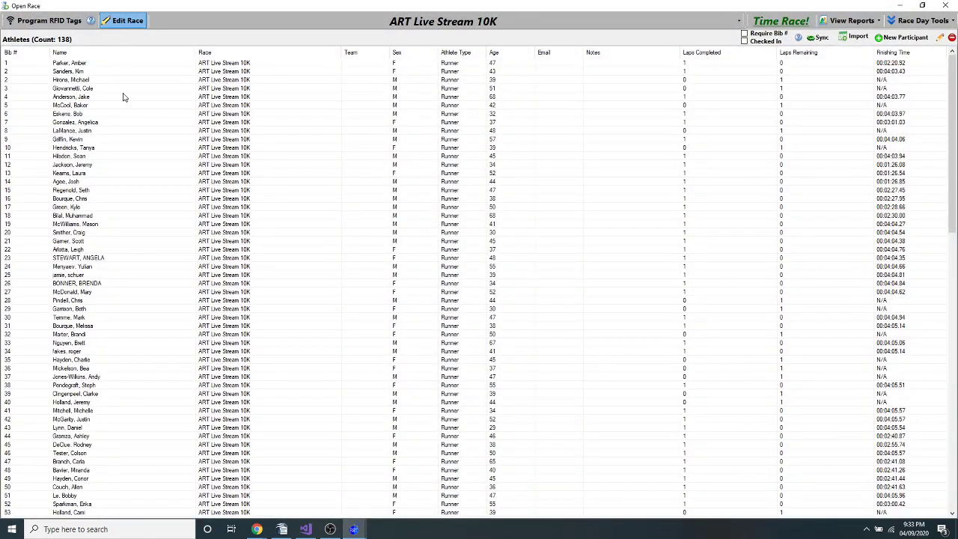
left_click(351, 228)
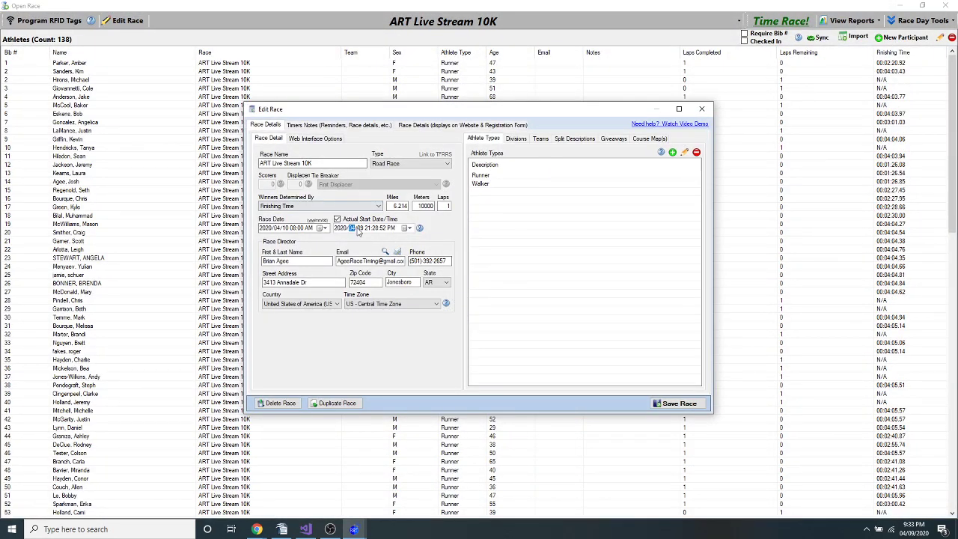
left_click(914, 529)
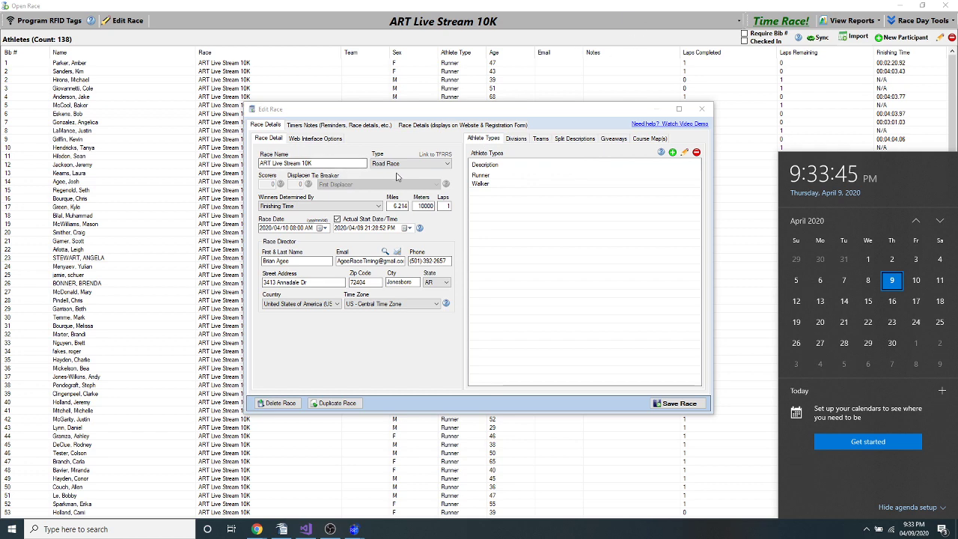
left_click(375, 228)
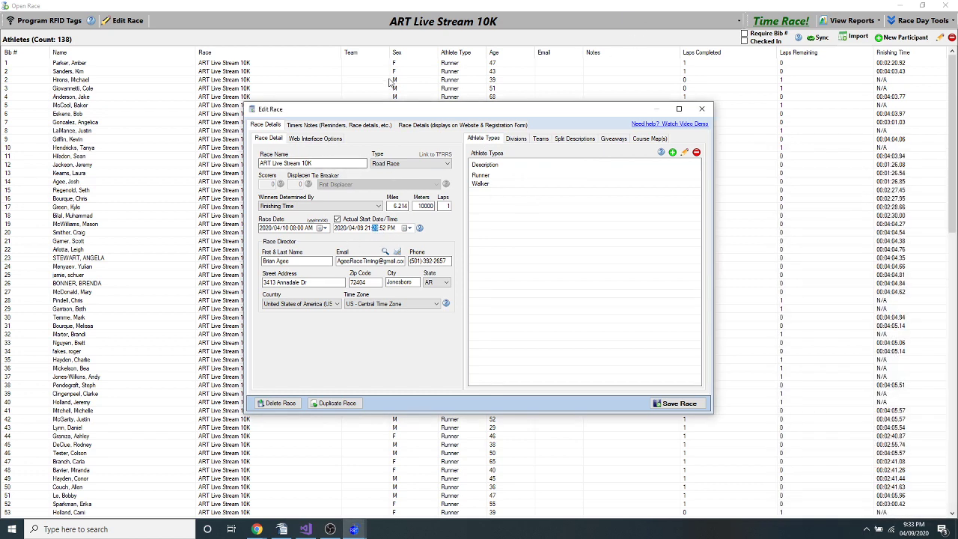
key("Left")
key("Down")
left_click(676, 404)
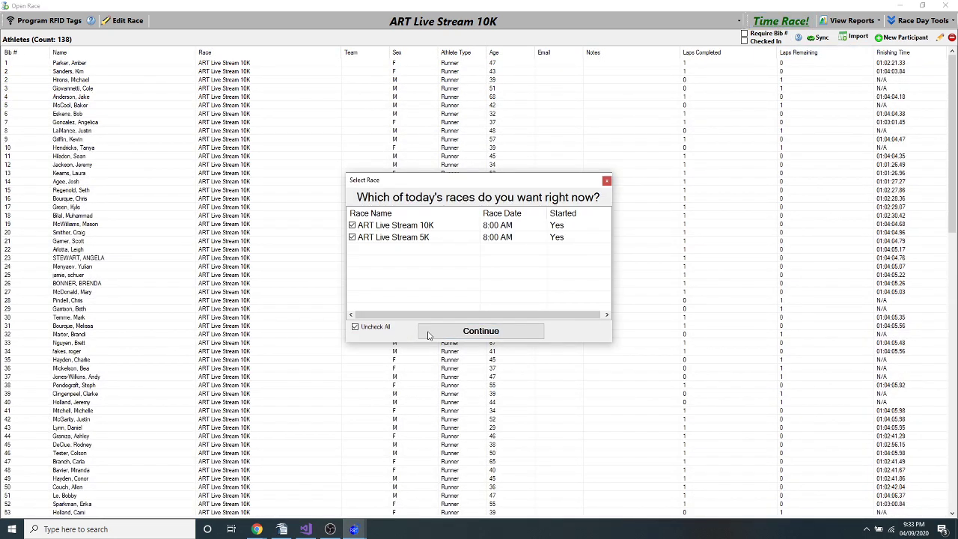
Reopen the clock for both races with its hours corrected to 00, and start listening to the RFID readers.
left_click(421, 335)
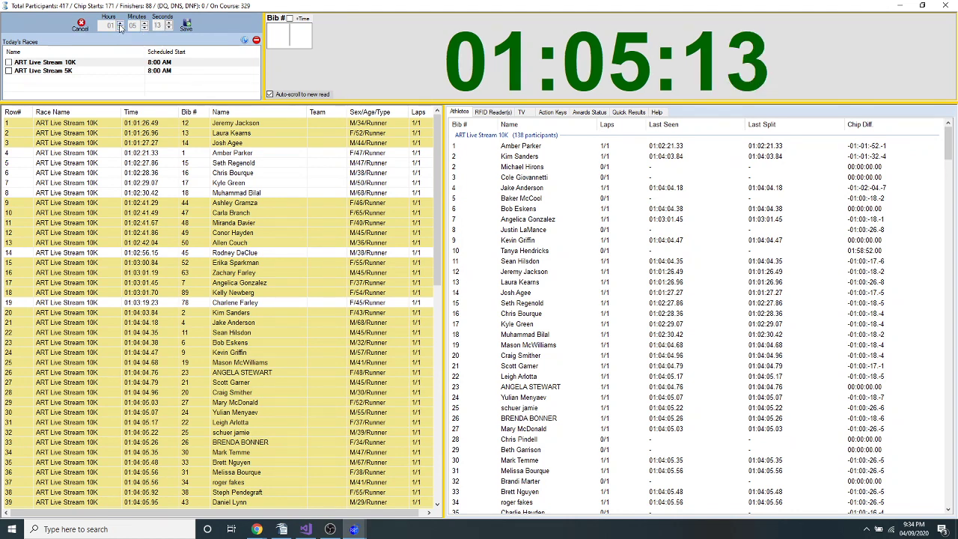
left_click(186, 27)
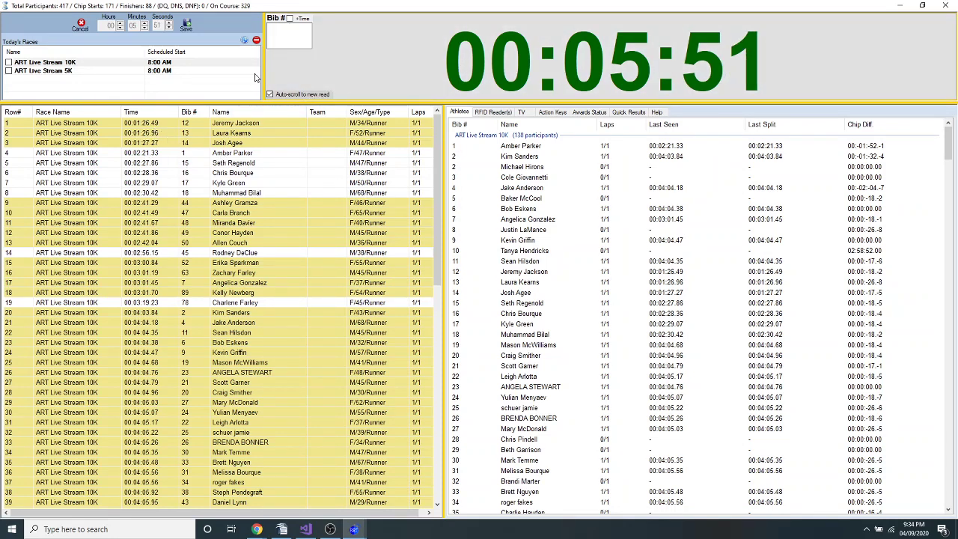
left_click(491, 112)
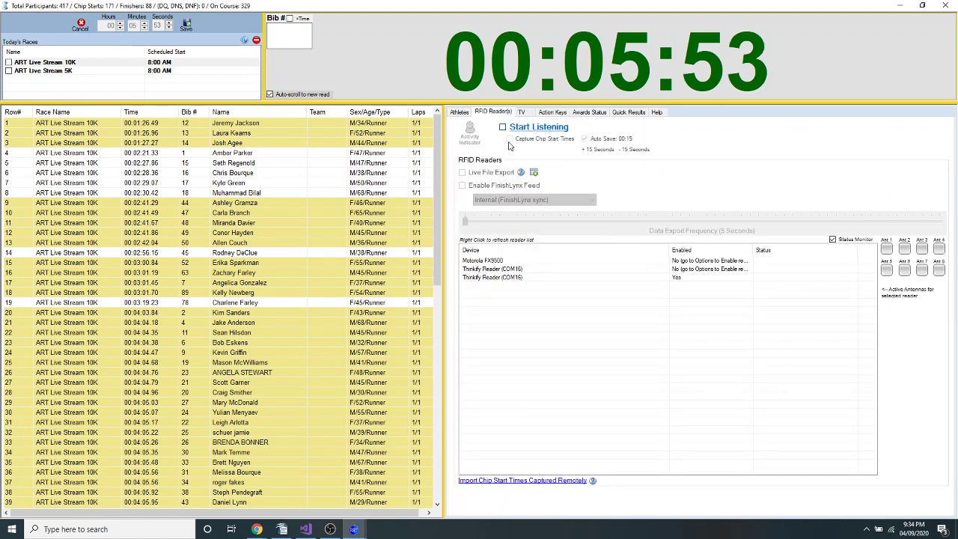
left_click(506, 128)
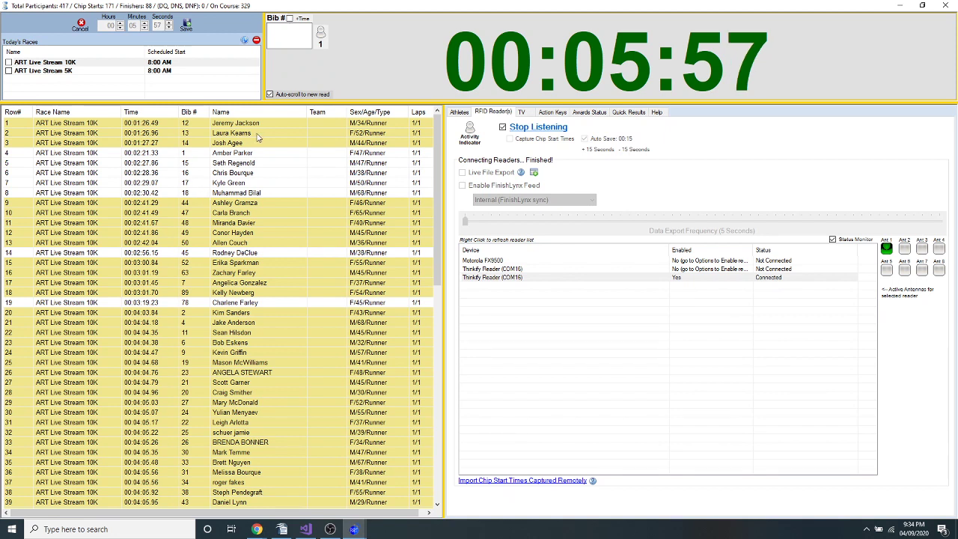
Correct the race clock's minutes by saving 20, 24 and finally 23, shifting the recorded finish times accordingly.
left_click(234, 143)
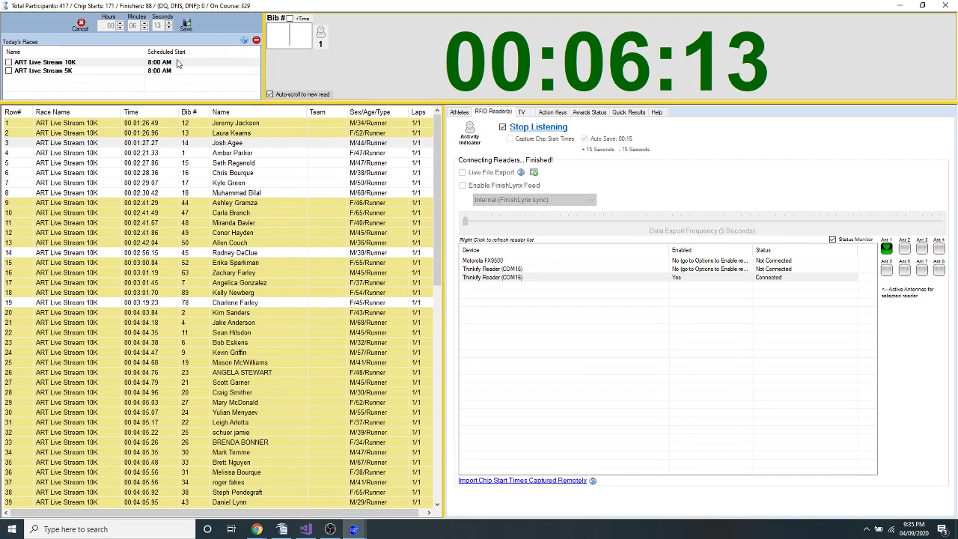
left_click(146, 23)
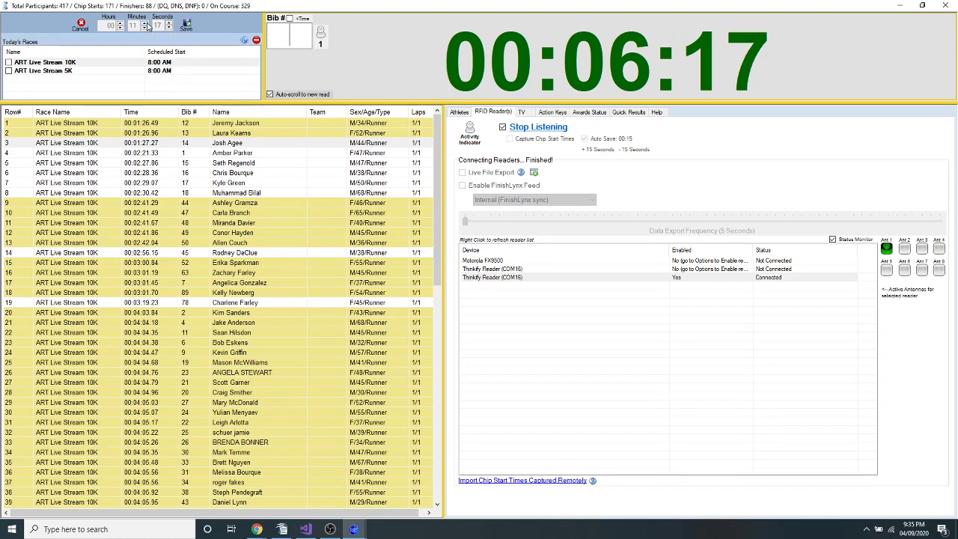
left_click(145, 24)
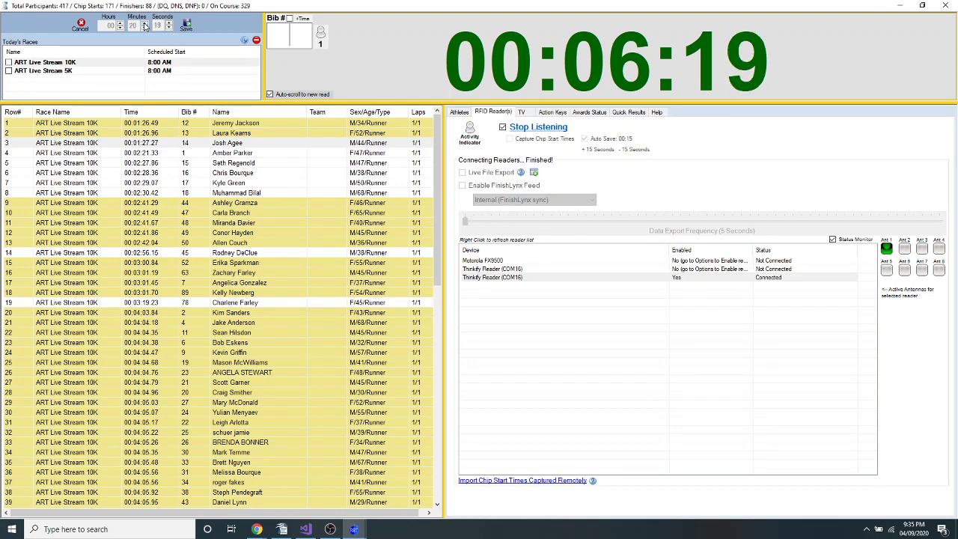
left_click(186, 26)
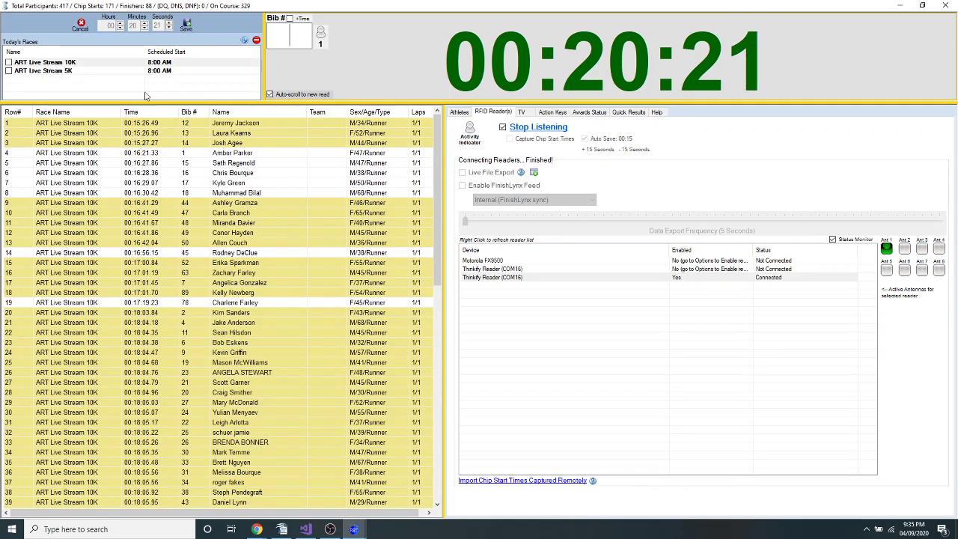
left_click(145, 24)
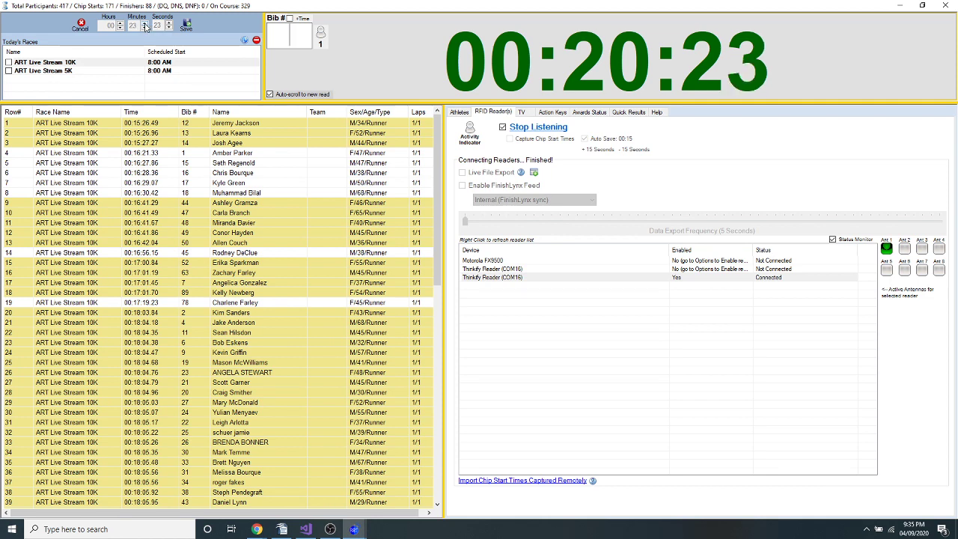
left_click(187, 26)
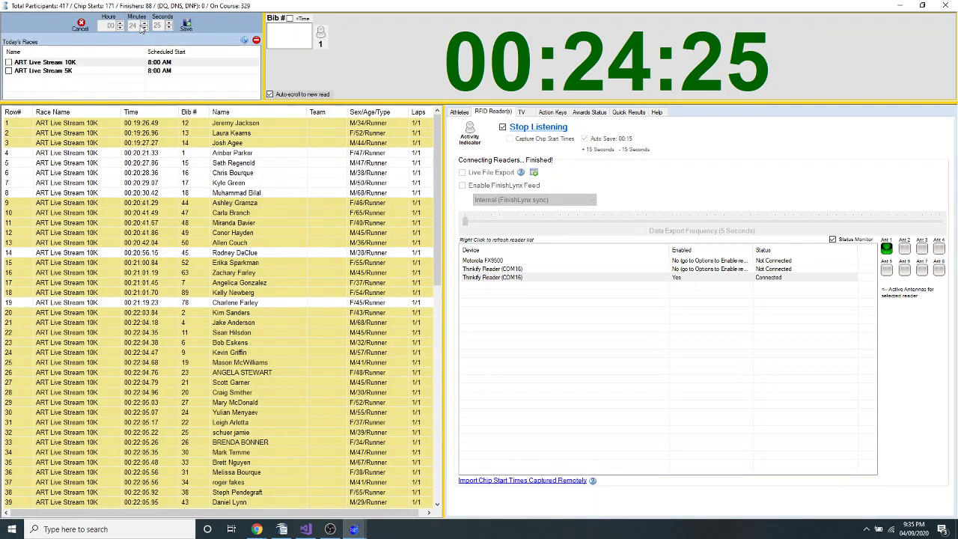
left_click(145, 27)
left_click(186, 27)
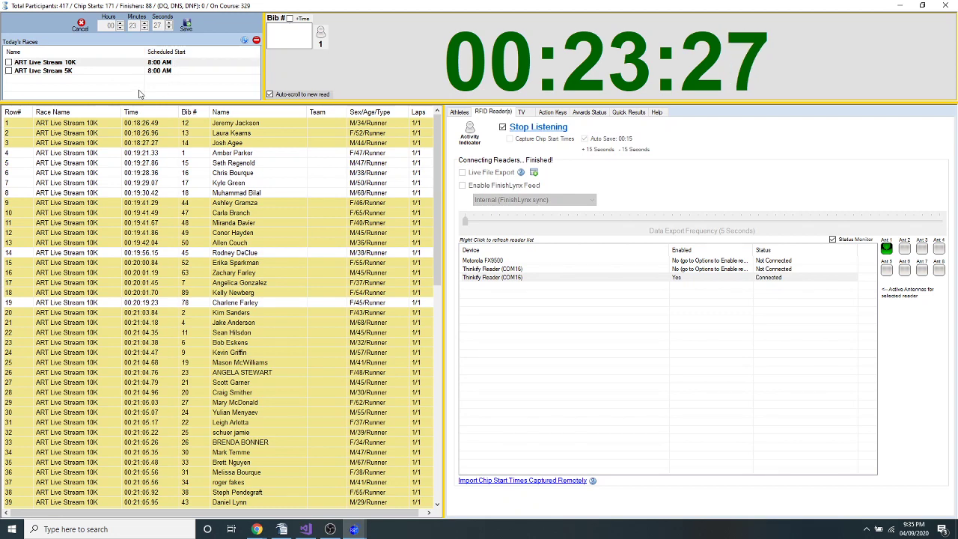
Wind the race clock back to about 00:23:22 through small seconds corrections, saving each one.
left_click(169, 28)
left_click(168, 28)
left_click(169, 28)
left_click(186, 26)
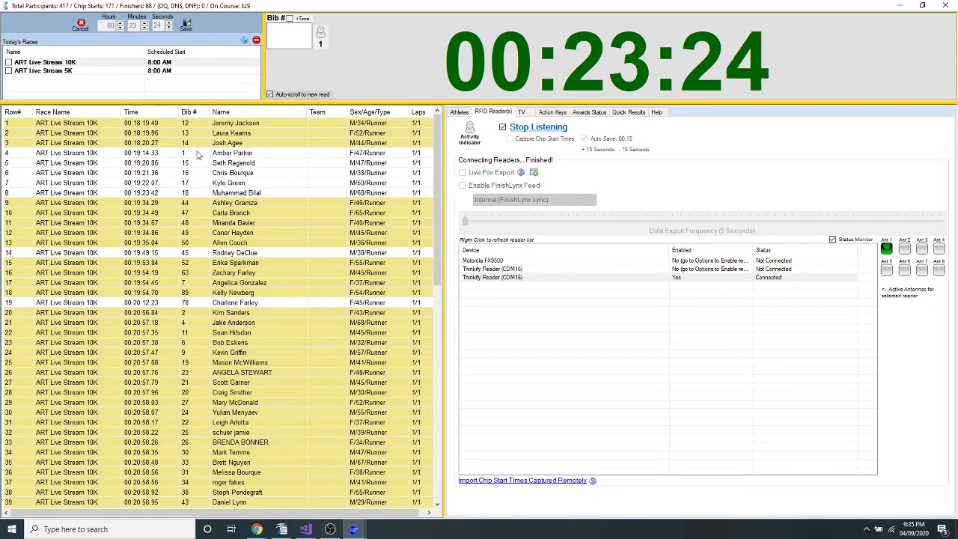
left_click(168, 27)
left_click(168, 27)
left_click(187, 26)
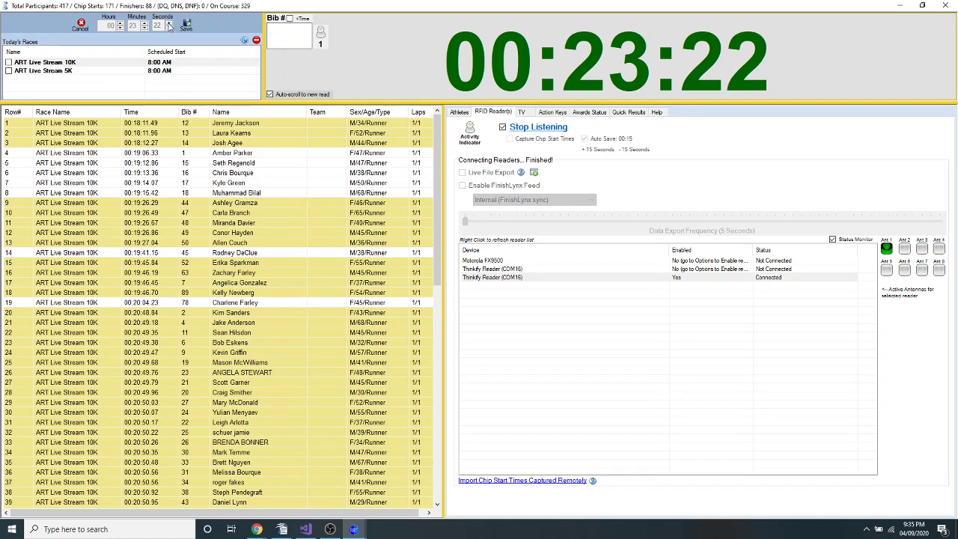
left_click(187, 27)
Change the seconds of bib 14's finish time in the ART Live Stream 10K to 19 and save the entry.
double_click(153, 143)
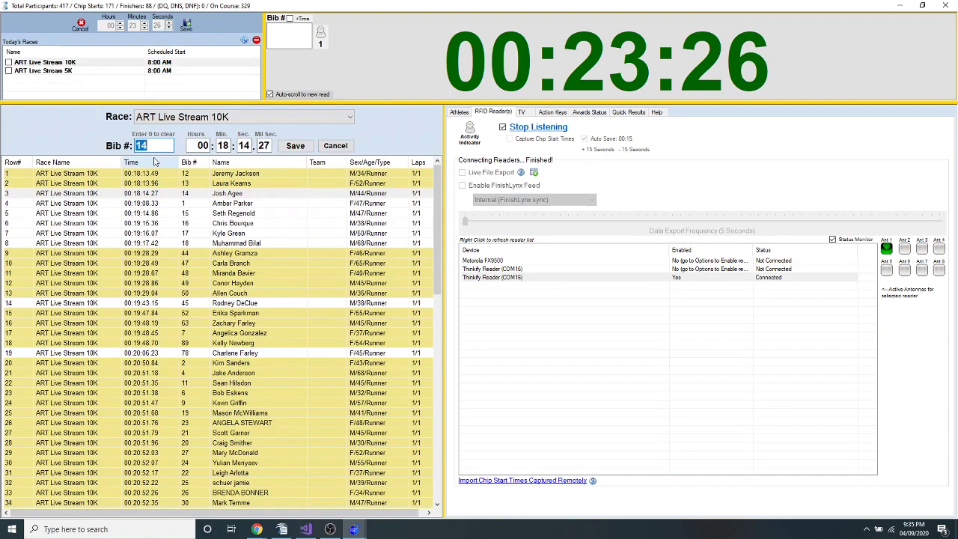
left_click(243, 146)
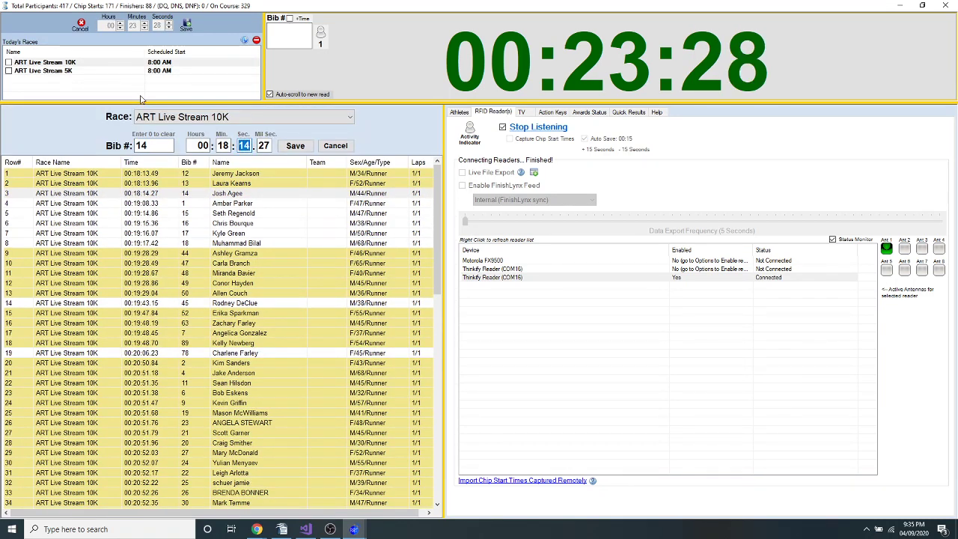
type("19")
key("Return")
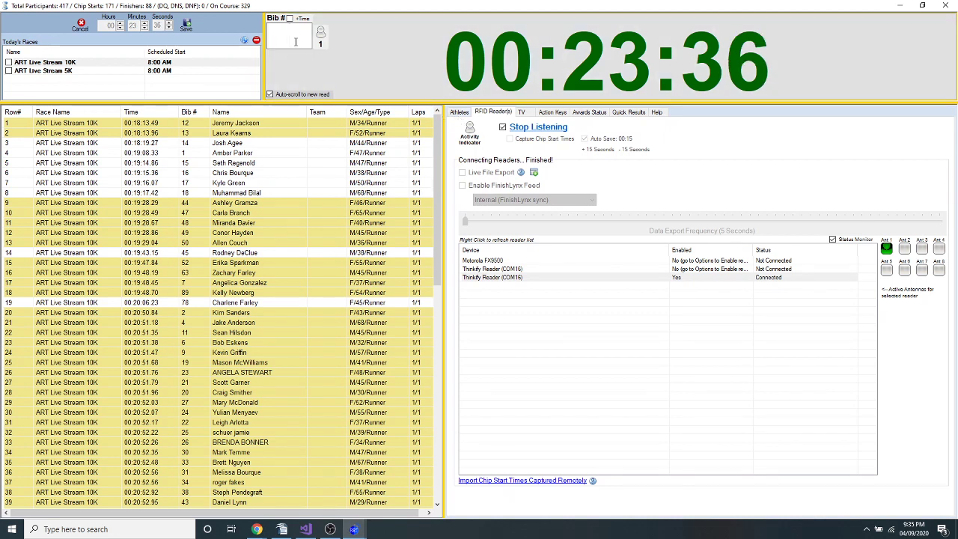
key("ctrl+r")
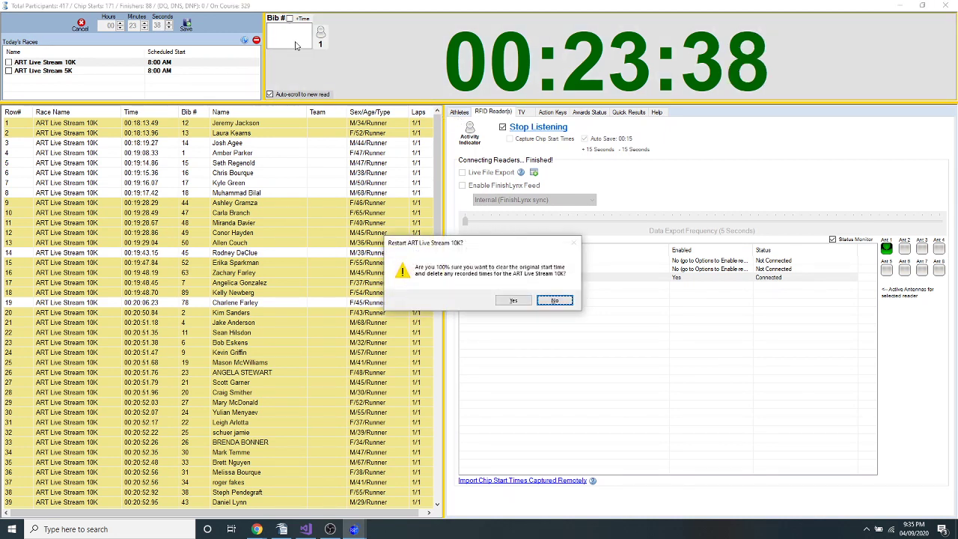
key("y")
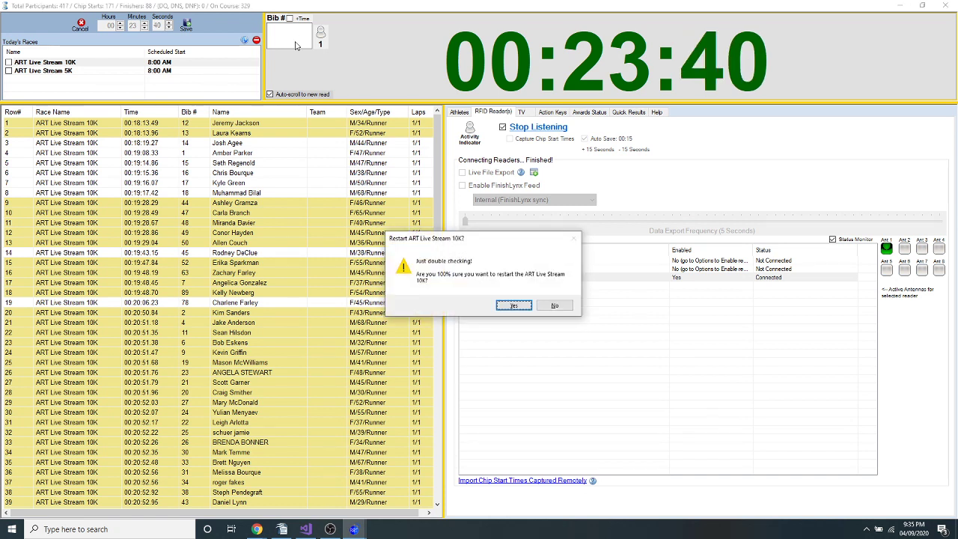
left_click(555, 305)
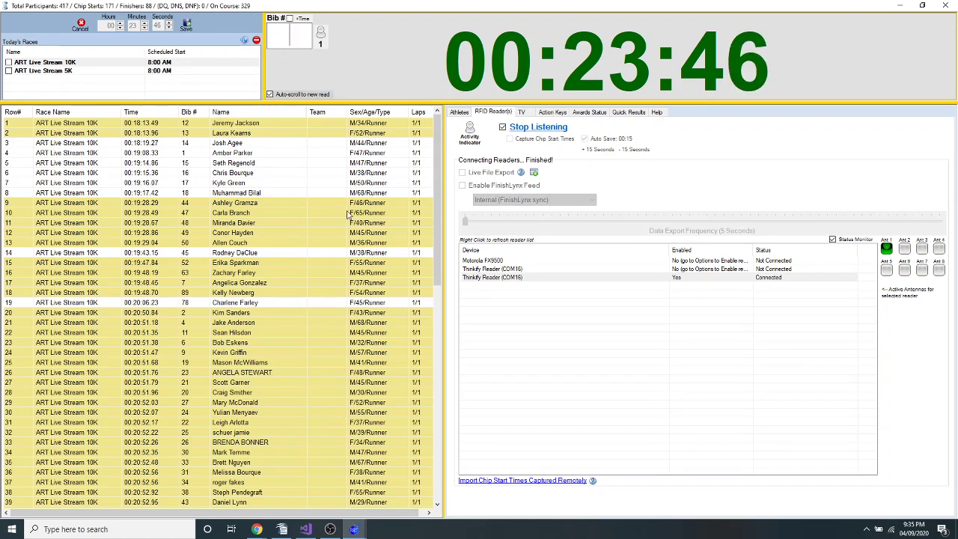
left_click(946, 5)
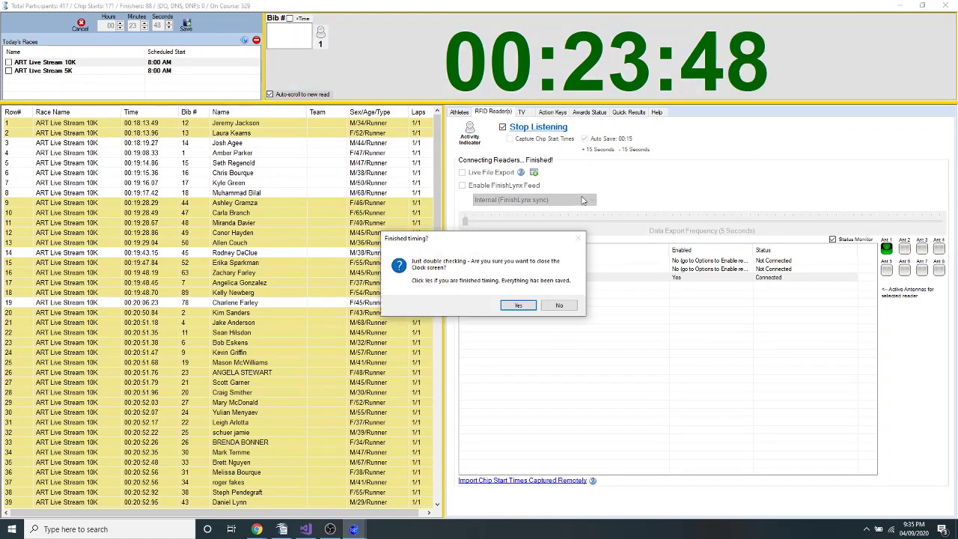
left_click(558, 306)
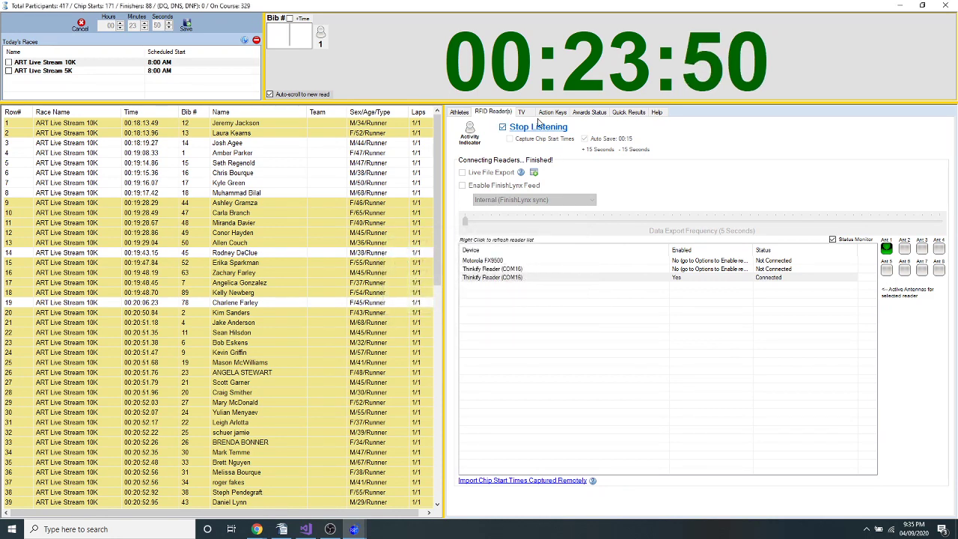
Review the function key actions and restart the ART Live Stream 10K, clearing its start time and recorded times.
left_click(551, 112)
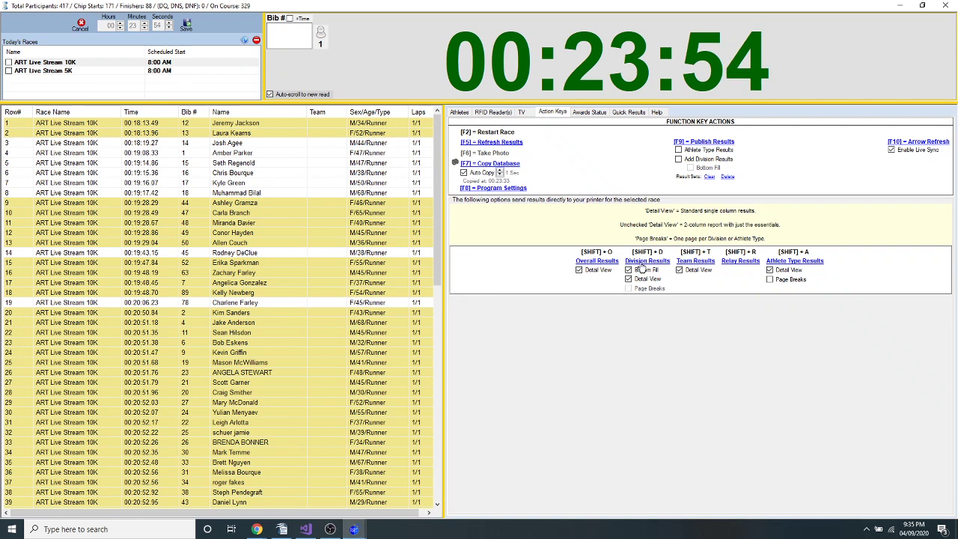
left_click(599, 261)
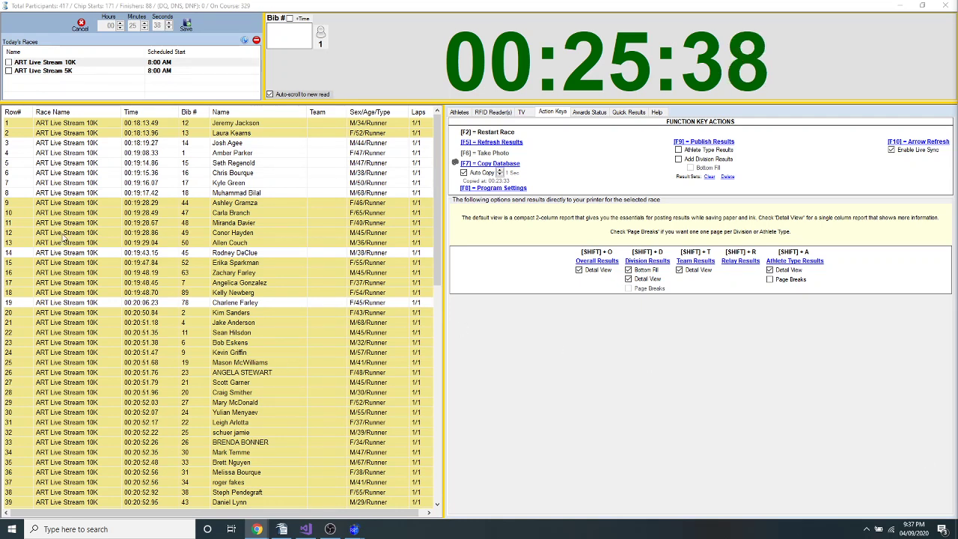
left_click(168, 203)
left_click(148, 215)
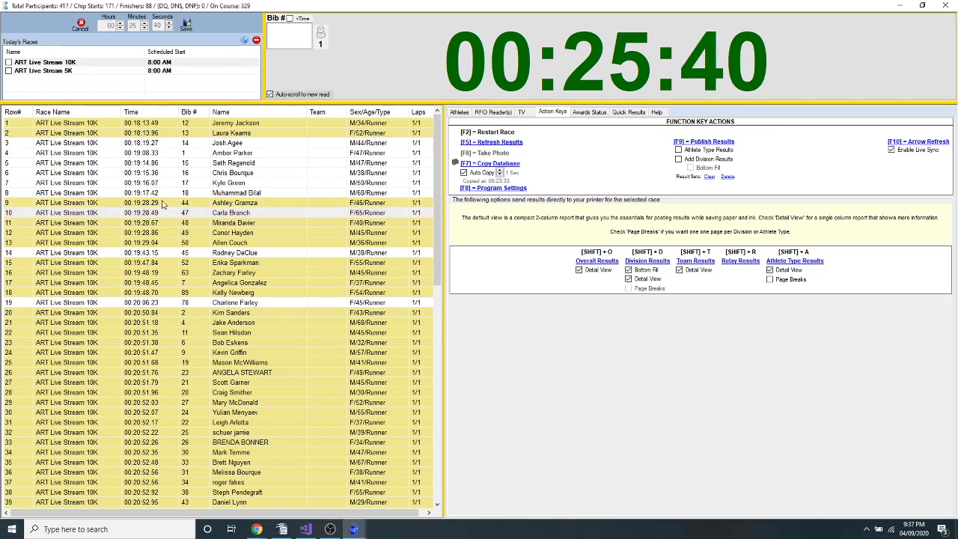
key("F2")
key("Return")
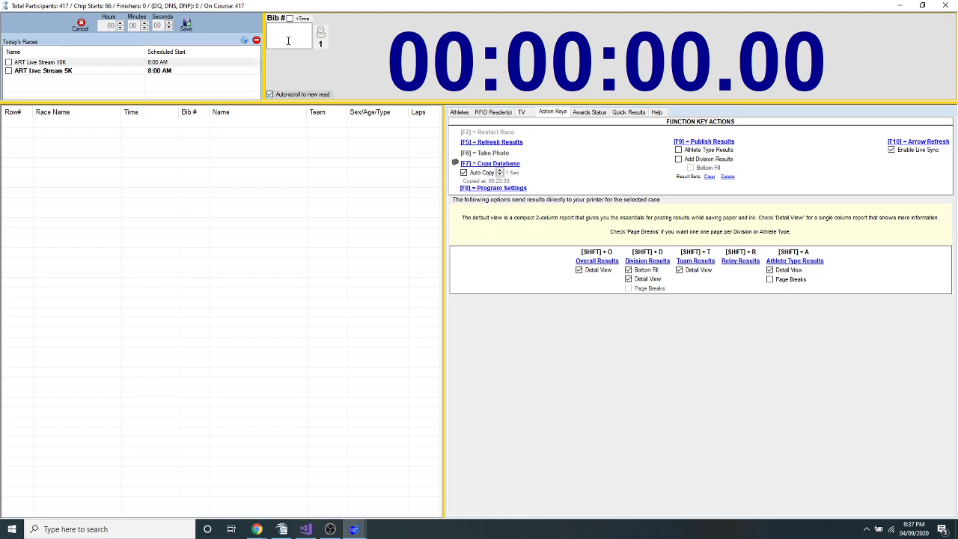
Restart the ART Live Stream 5K, confirming that its original start time and any recorded times are cleared.
left_click(179, 72)
key("F2")
key("Return")
key("Tab")
key("Return")
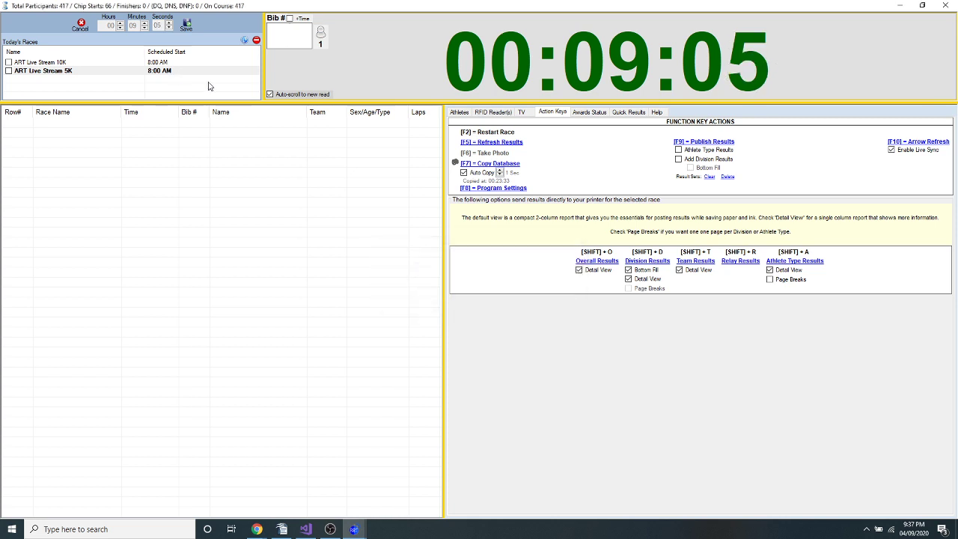
key("F2")
key("Tab")
key("Return")
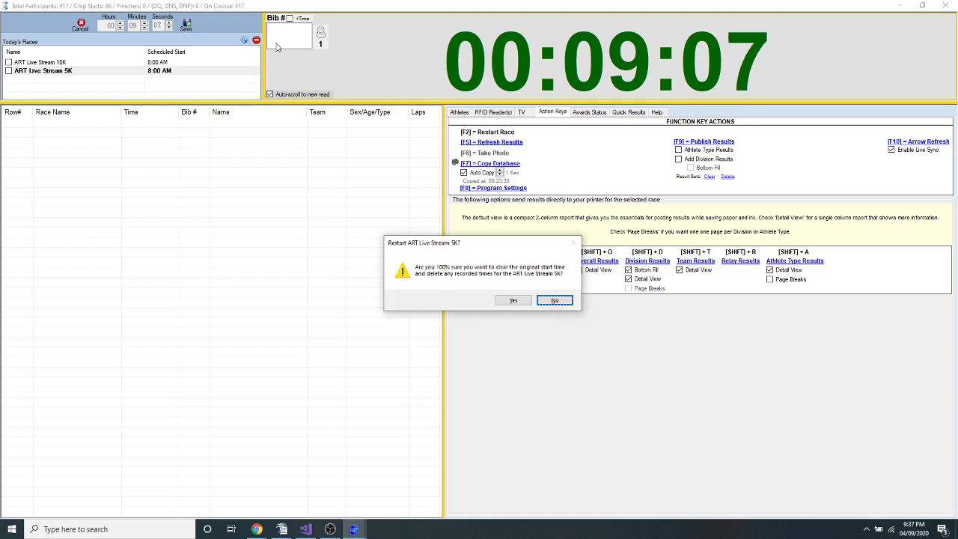
key("Return")
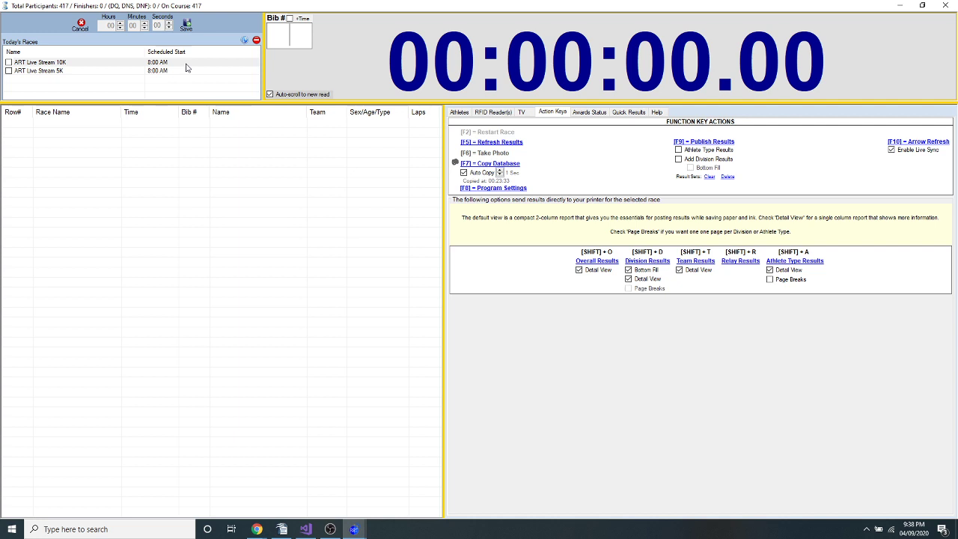
Start the race clock and record finishes in order for bibs 1, 12, 14, 15 and 16.
left_click(292, 35)
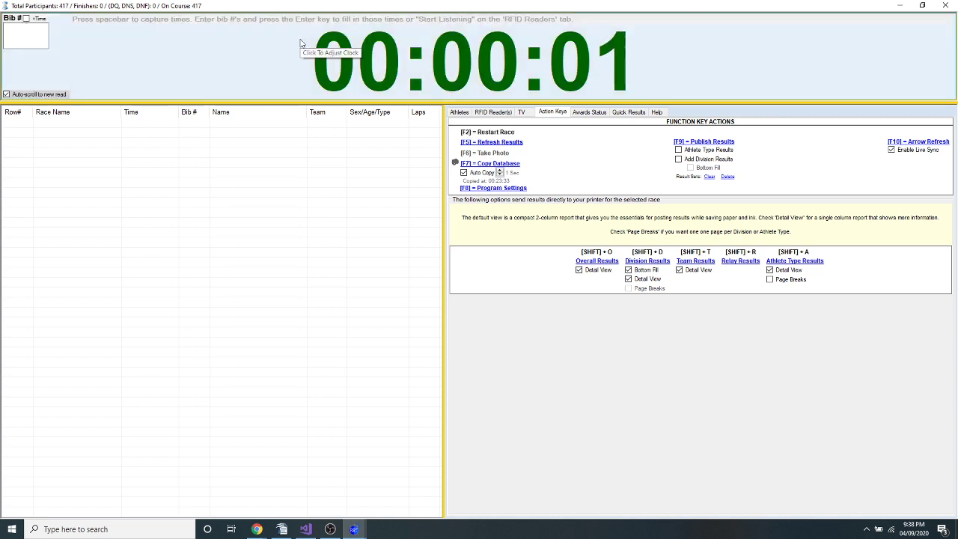
type("1")
key("Return")
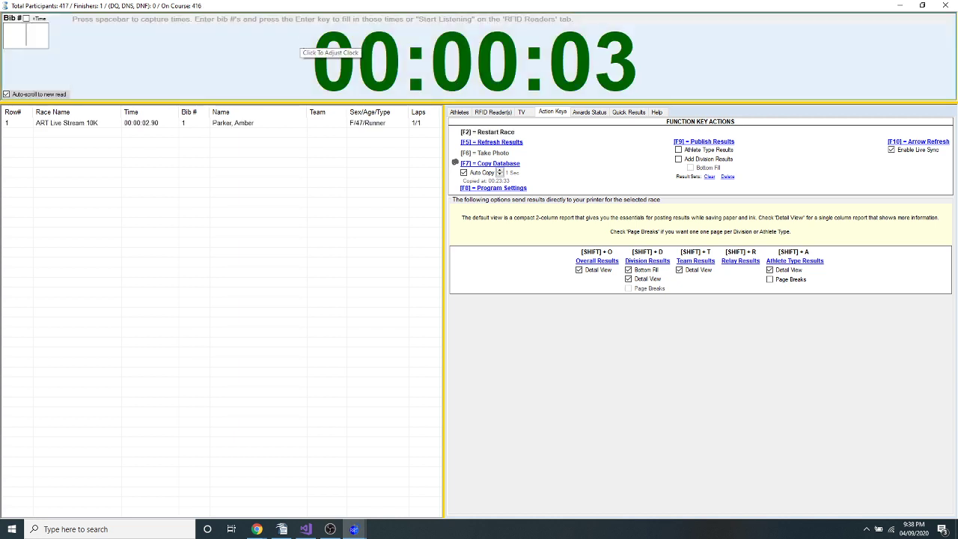
type("12")
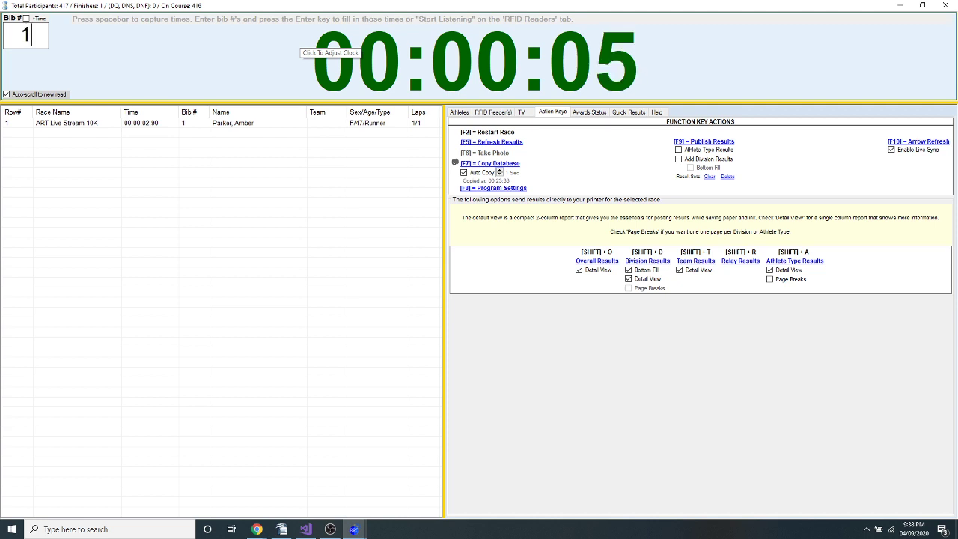
key("Return")
type("14")
key("Return")
type("15")
key("Return")
type("16")
key("Return")
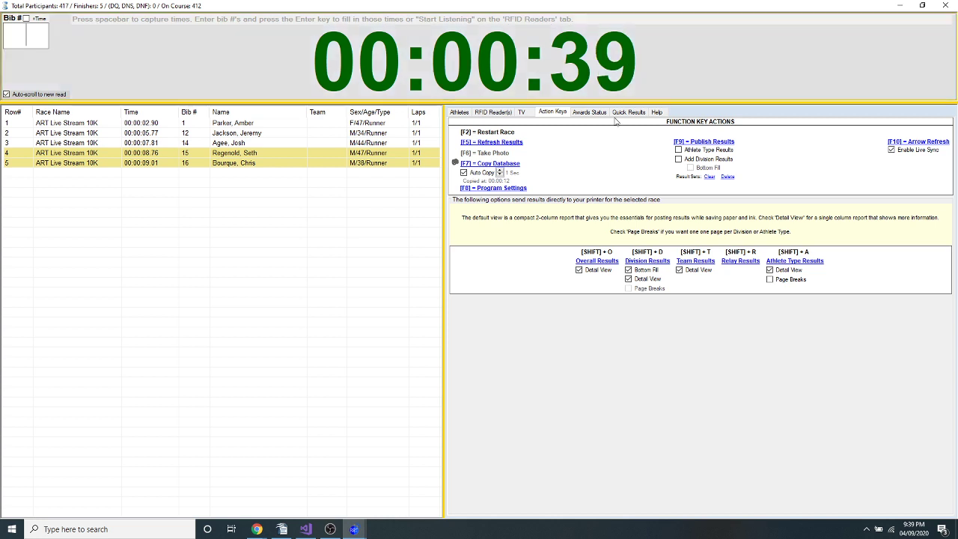
Restart the started ART Live Stream races, clearing the start time and the five recorded finishes.
key("F2")
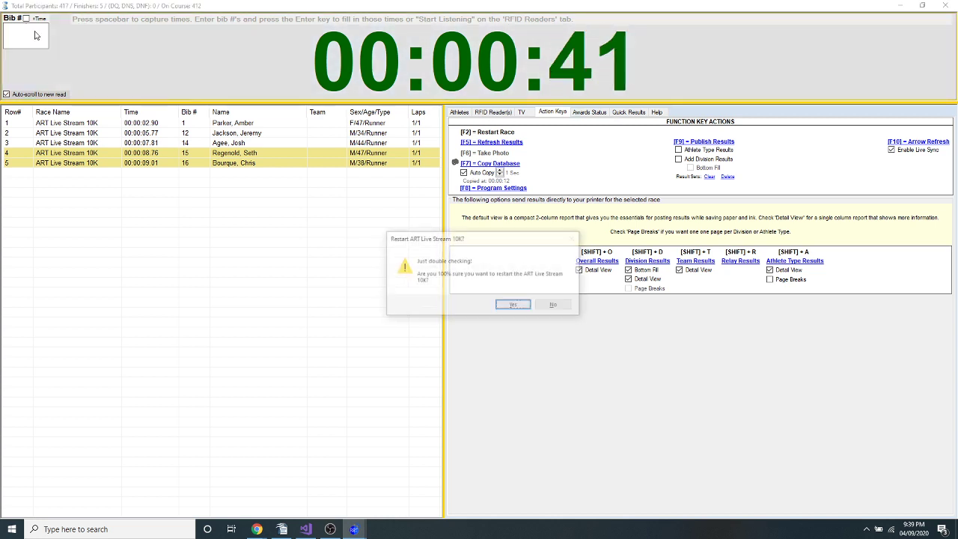
key("Return")
left_click(69, 70)
left_click(83, 28)
key("Escape")
left_click(89, 32)
key("Escape")
left_click(89, 31)
key("Return")
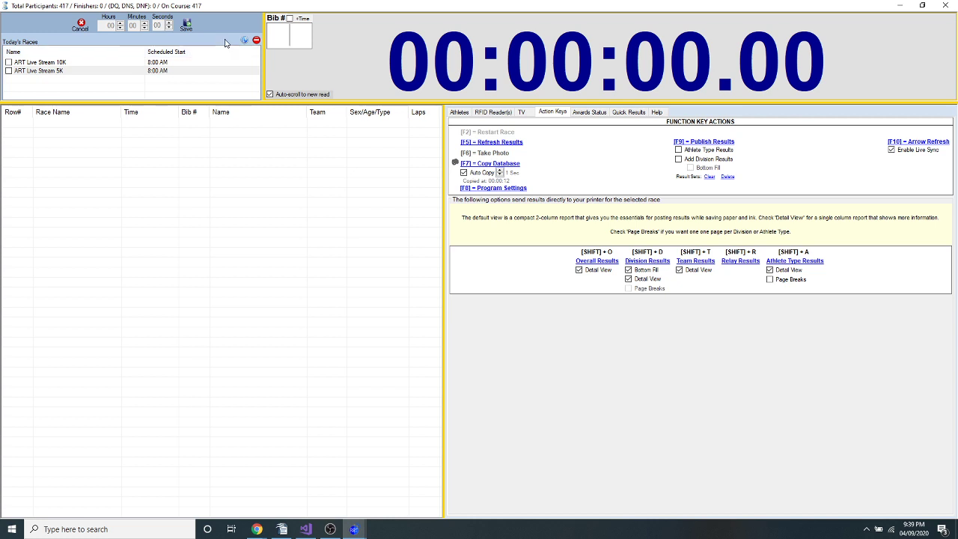
Start listening to the RFID readers with chip start time capture enabled for the race start.
left_click(494, 111)
left_click(542, 139)
left_click(522, 129)
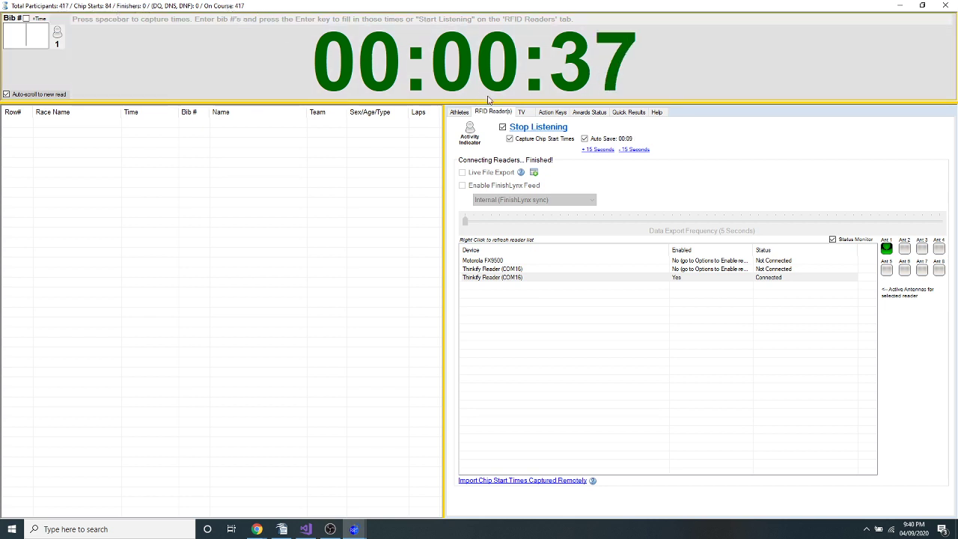
Turn off chip start time capture, scan the DNS tags and confirm the scan is complete.
left_click(589, 112)
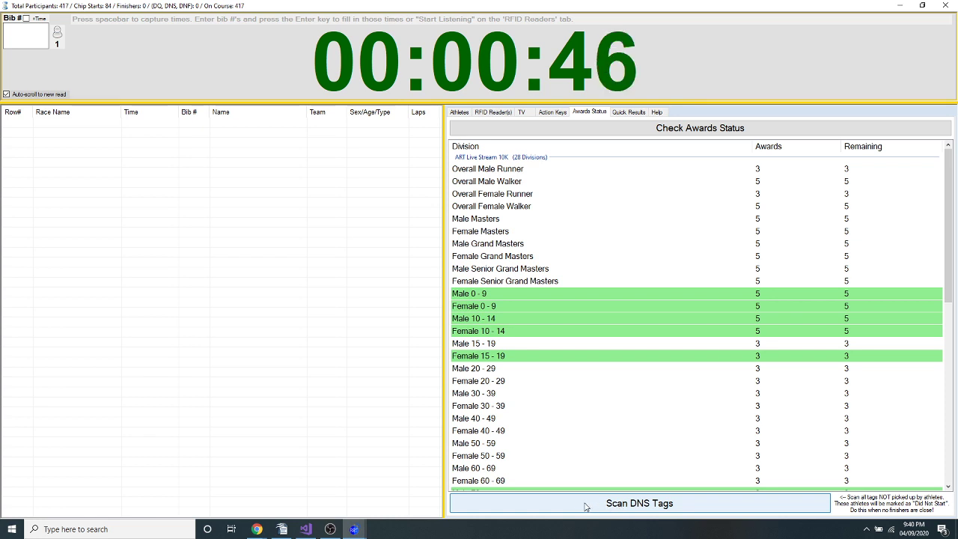
left_click(503, 112)
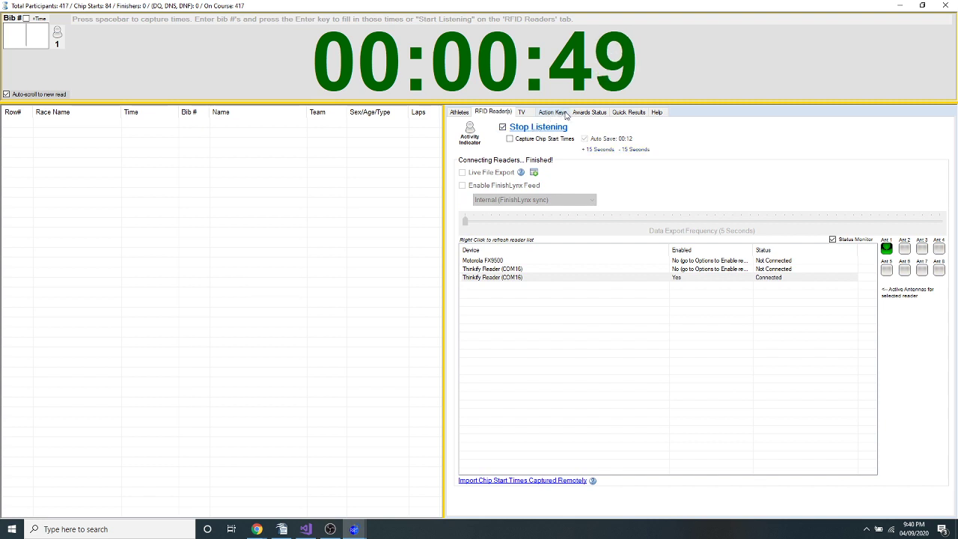
left_click(589, 112)
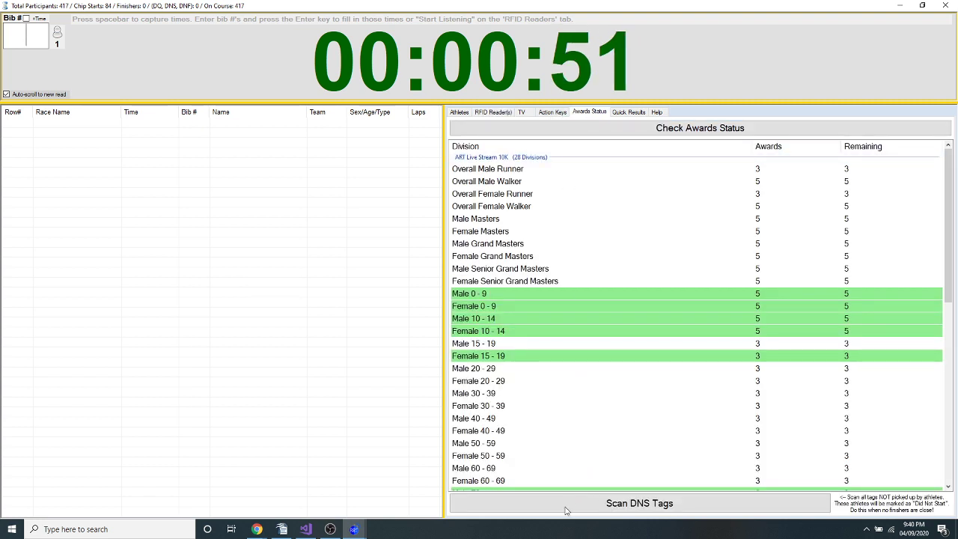
left_click(566, 506)
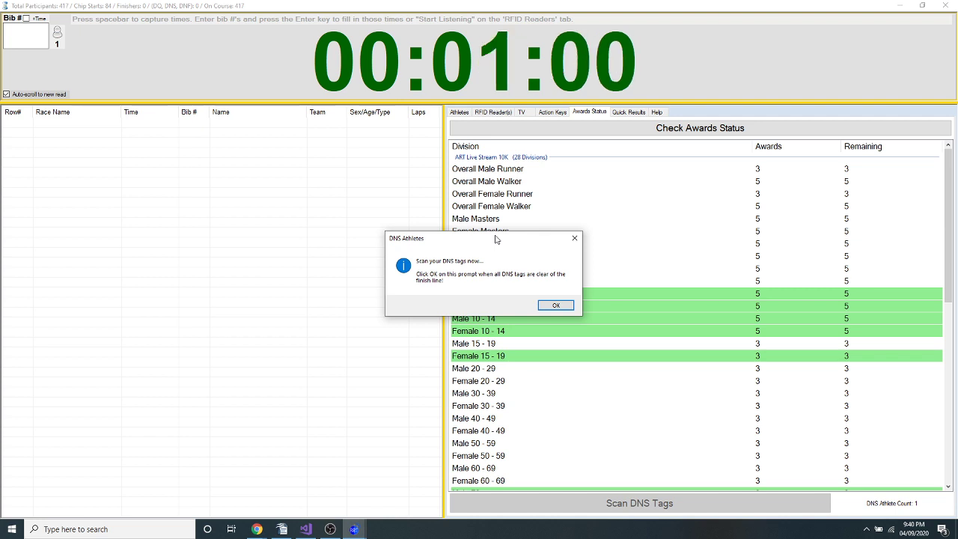
left_click(556, 305)
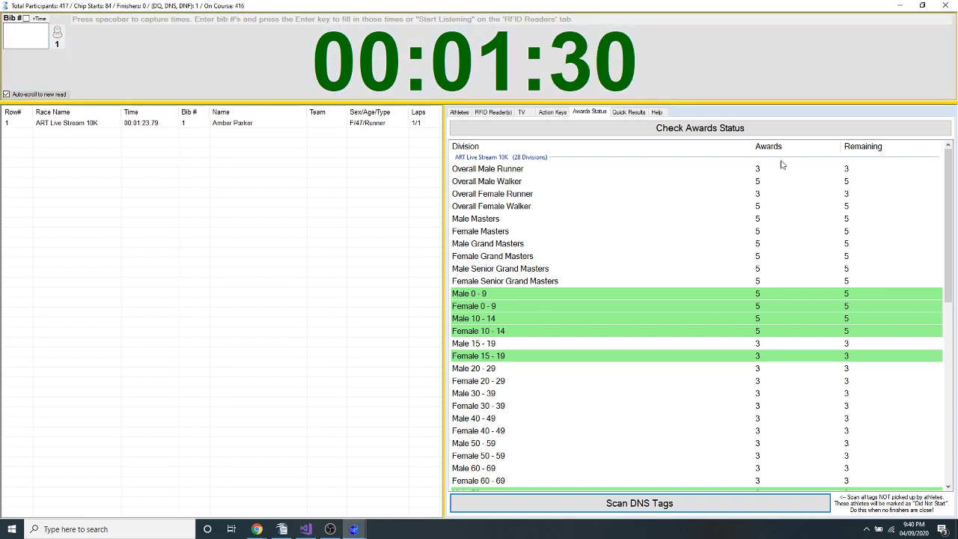
Close the clock screen and confirm that timing is finished.
key("alt+Tab")
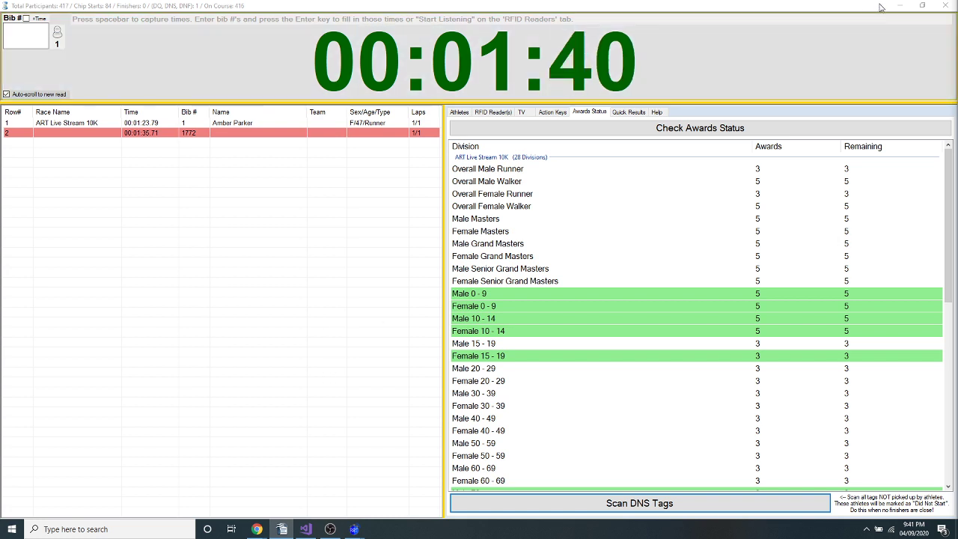
left_click(945, 5)
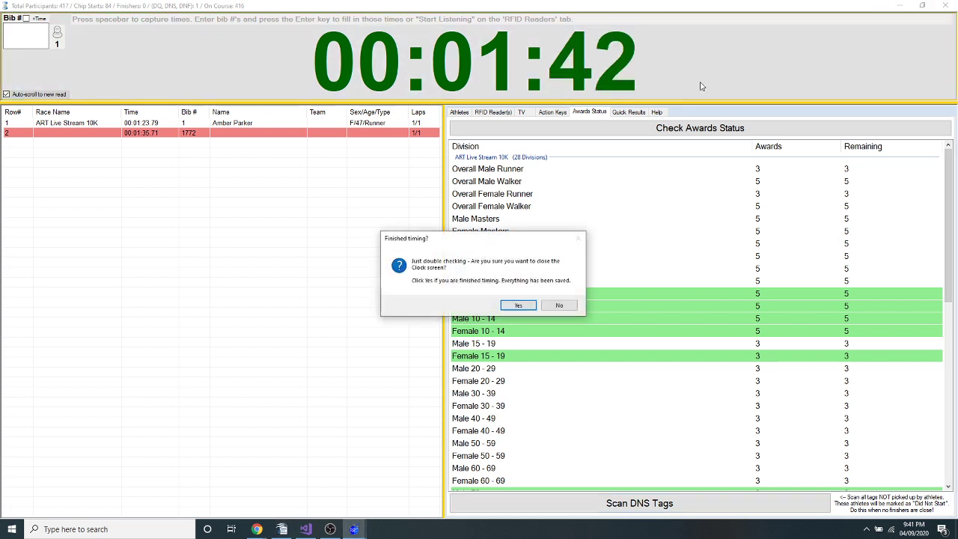
left_click(516, 306)
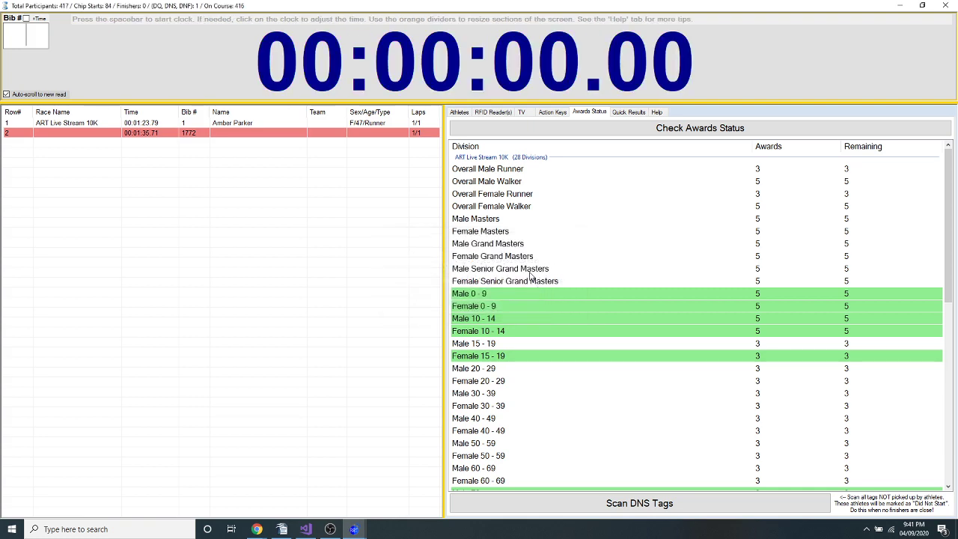
Show the web interface options in the ART Live Stream 10K race settings and follow its RunSignUp link.
left_click(124, 20)
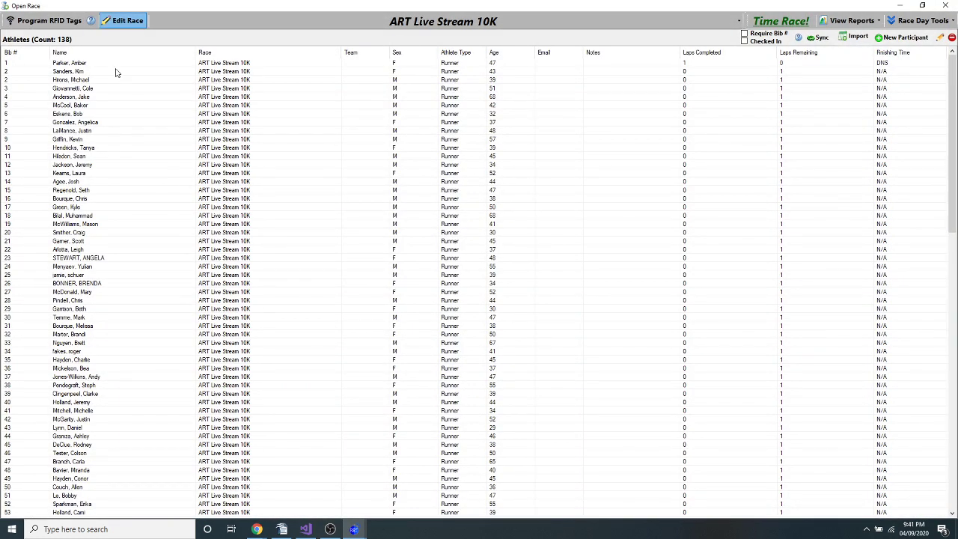
left_click(311, 139)
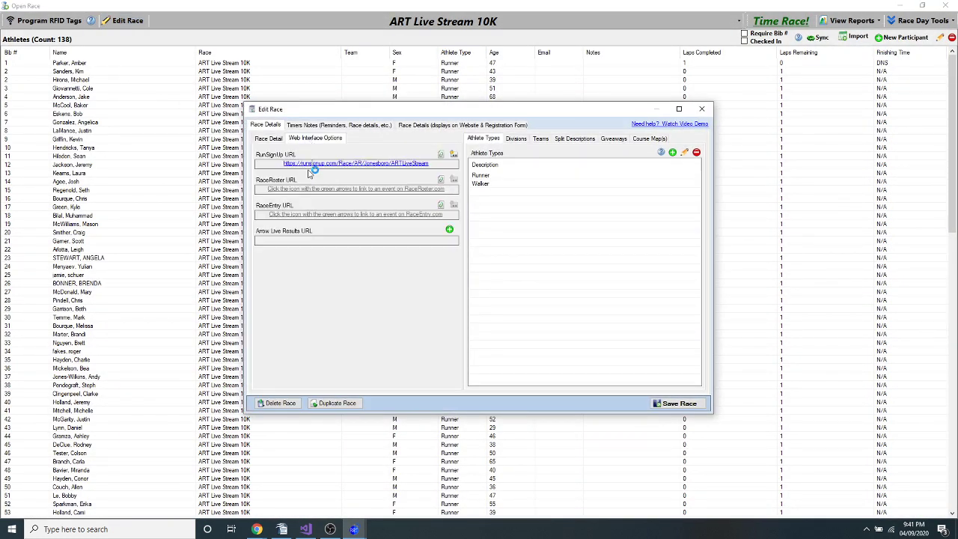
left_click(311, 164)
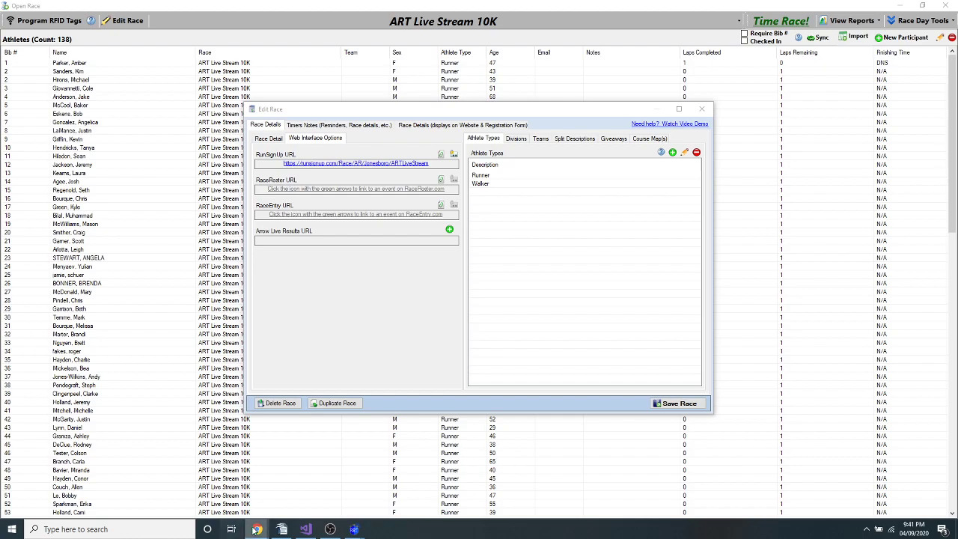
Switch to Chrome and bring up the race's RunSignup CheckIn App page among the open windows and pages.
mouse_move(257, 529)
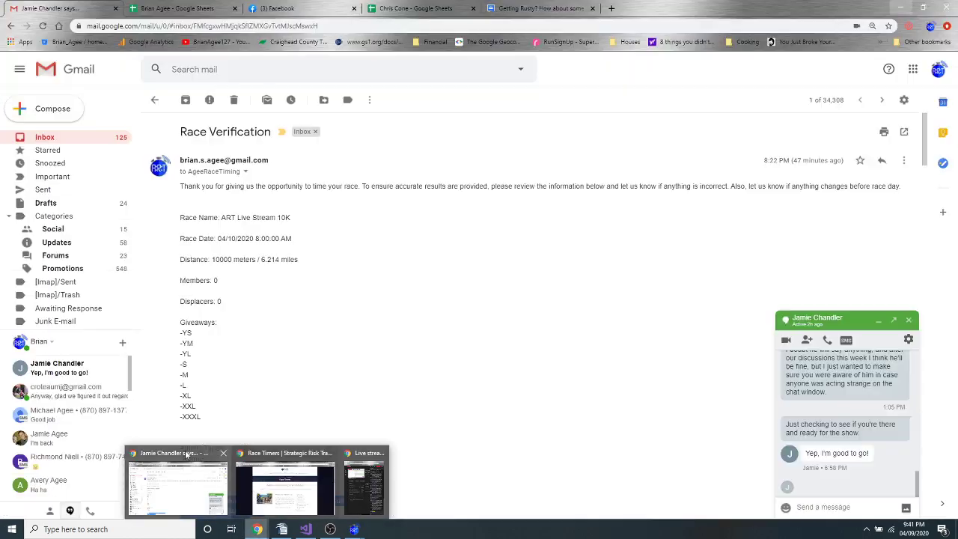
left_click(187, 455)
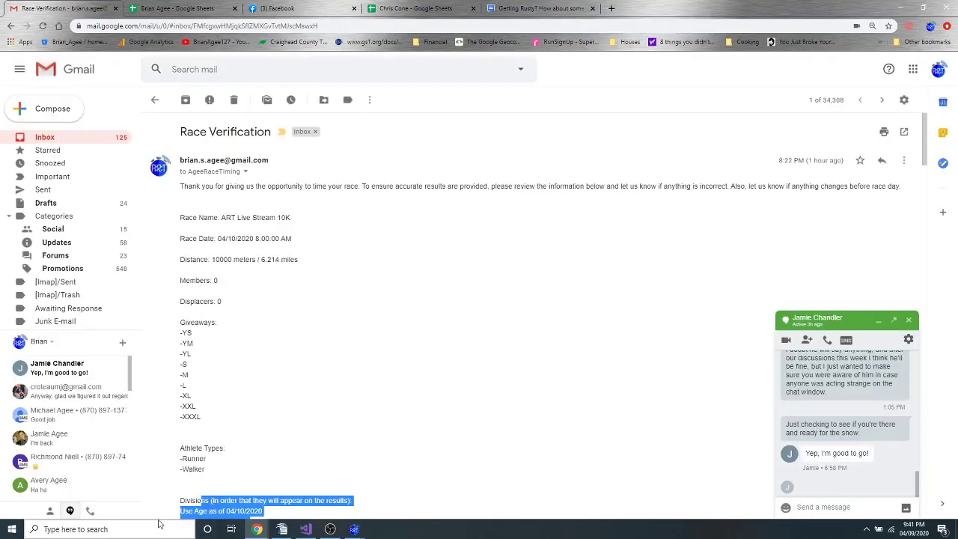
left_click(257, 529)
left_click(275, 459)
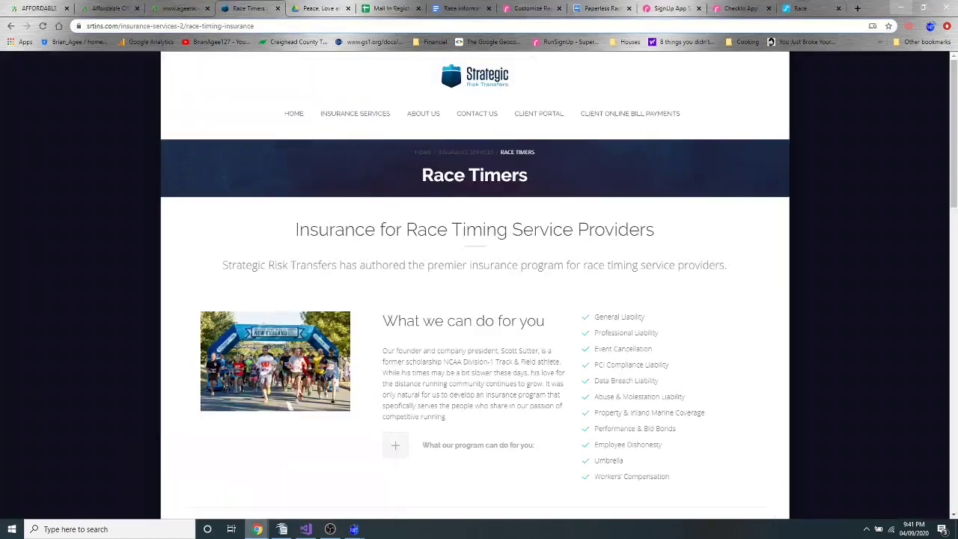
left_click(670, 9)
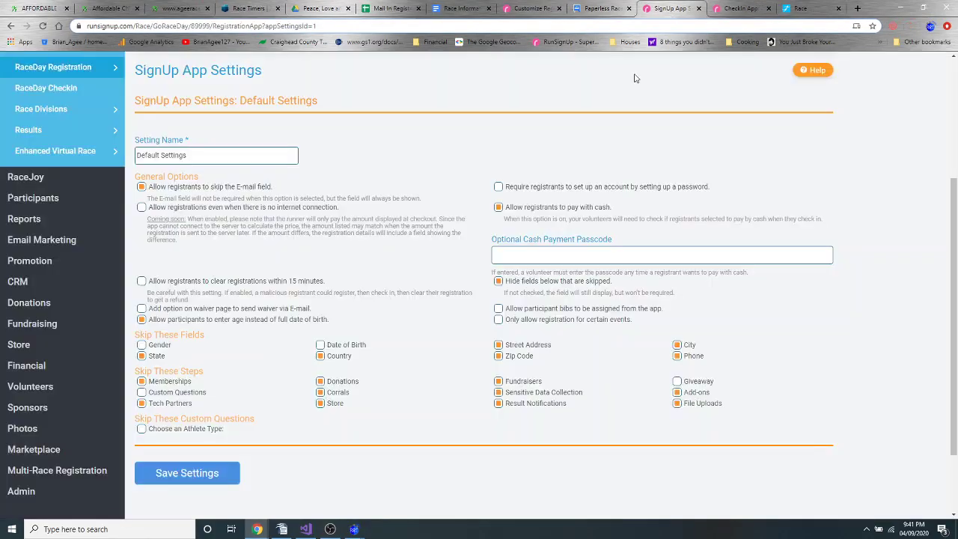
left_click(737, 8)
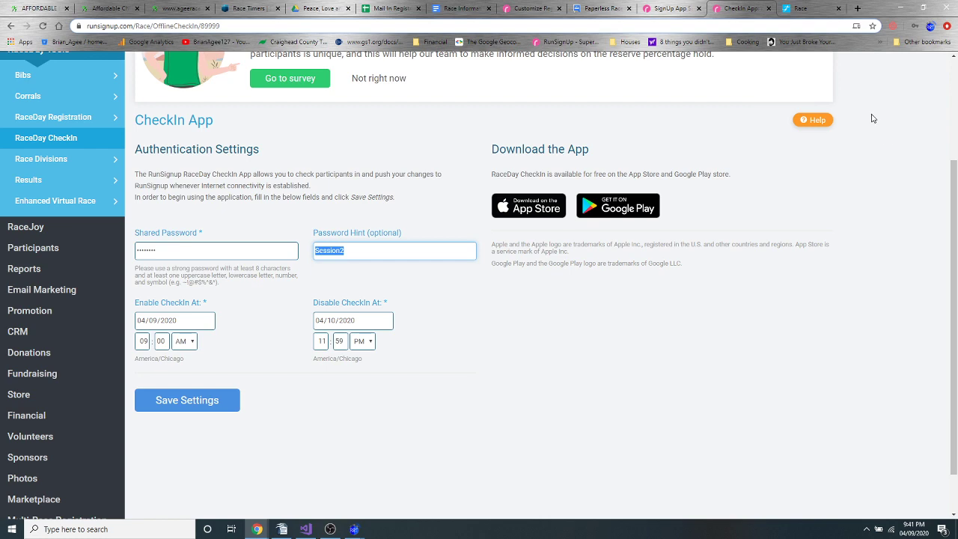
Go to My Races in RunSignup and open the ART Live Stream 10K race dashboard.
scroll(830, 92, "up", 3)
left_click(815, 75)
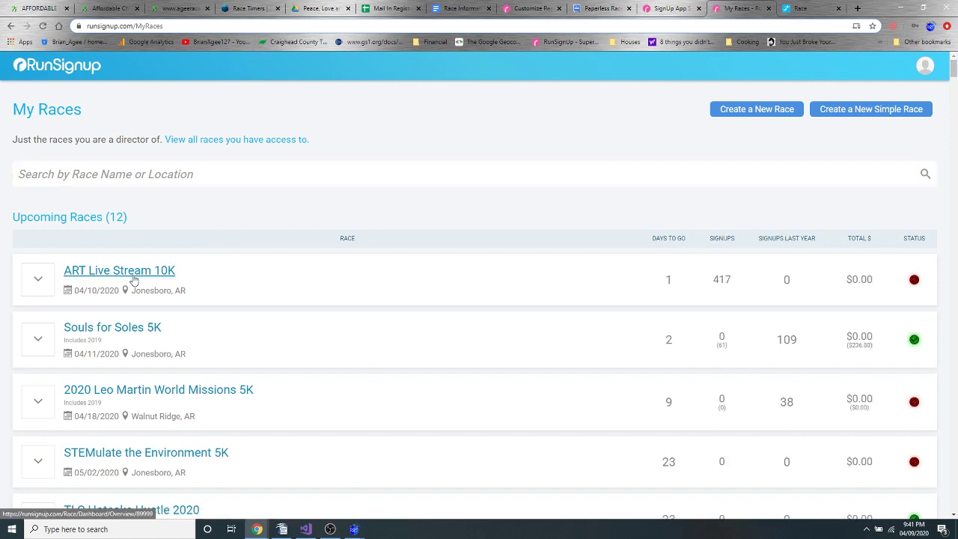
left_click(134, 278)
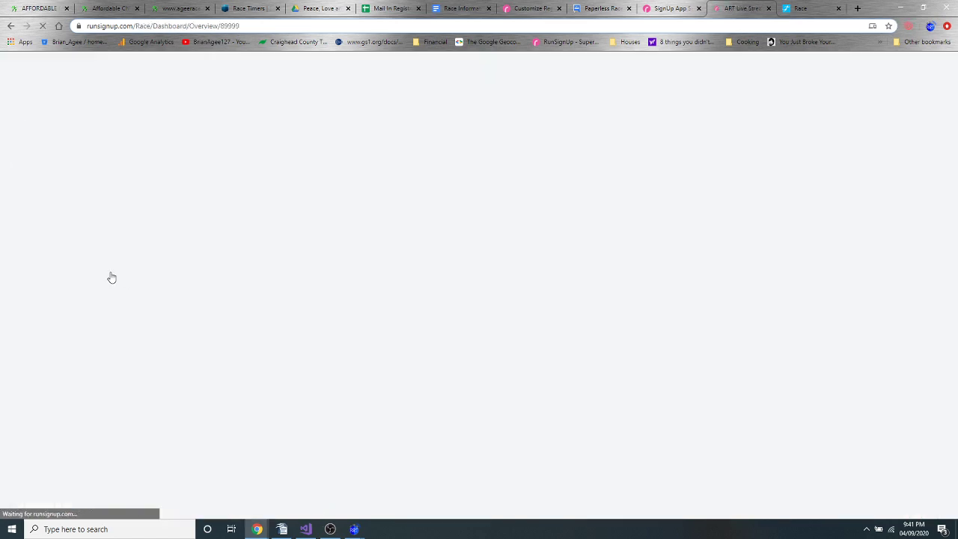
Open the race's photo upload page for the April 10, 2020 event and examine the file upload area, limits and import options.
scroll(66, 352, "down", 3)
mouse_move(25, 274)
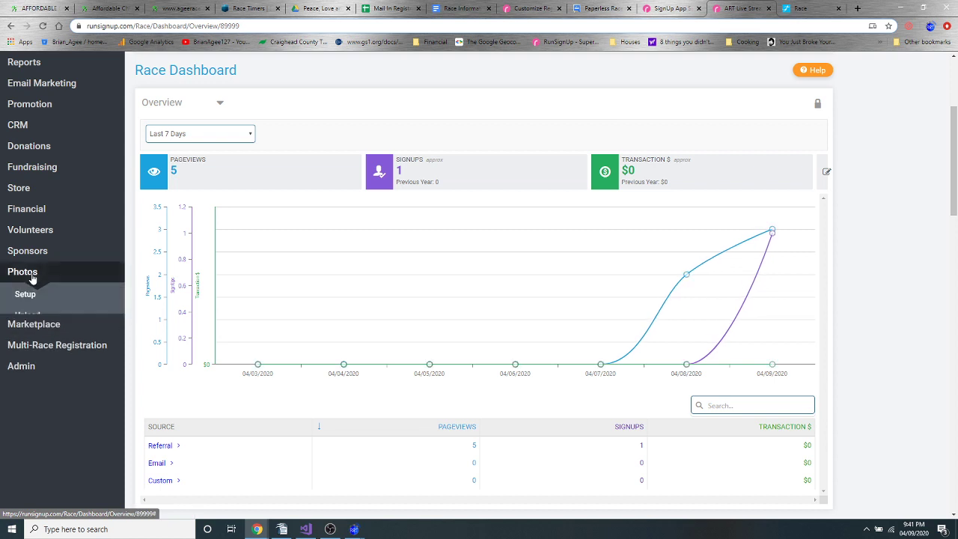
left_click(37, 320)
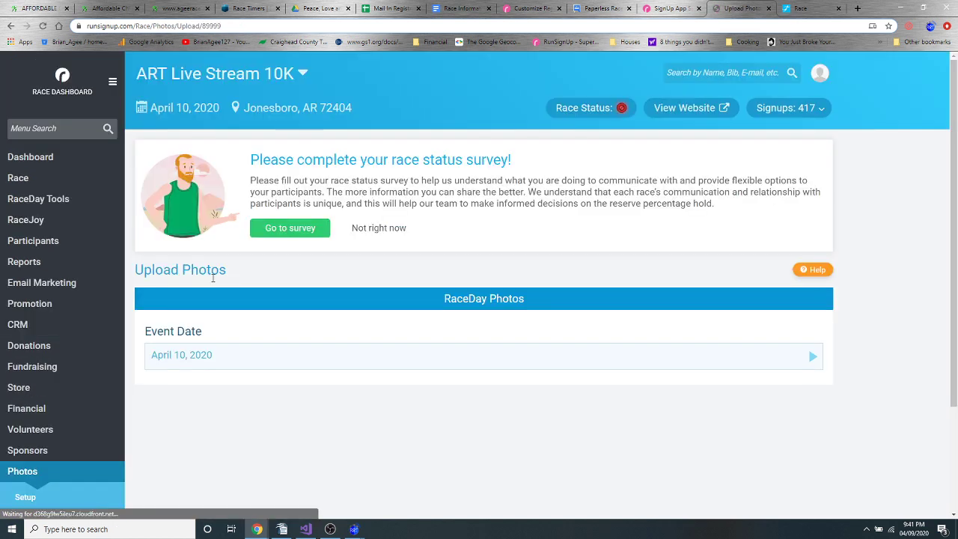
left_click(225, 355)
left_click(188, 388)
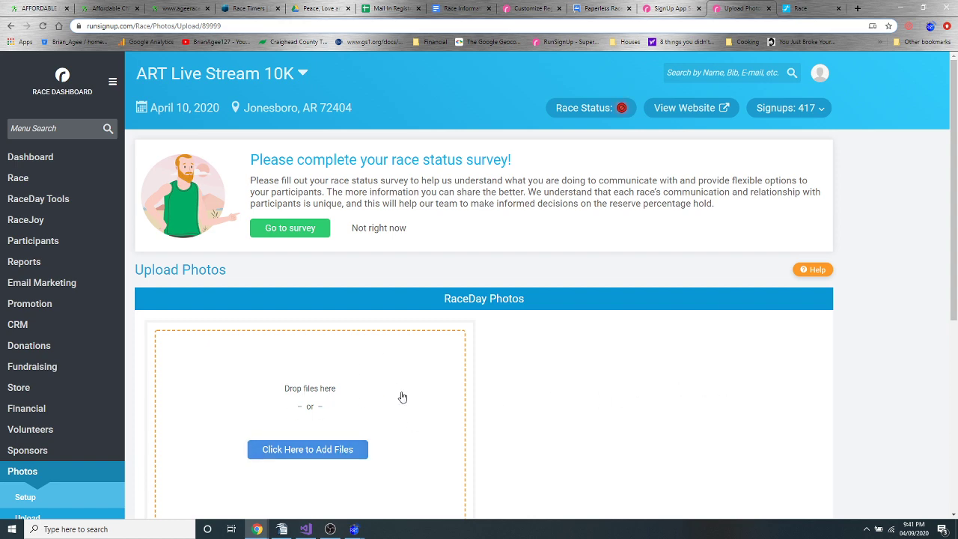
scroll(402, 395, "down", 2)
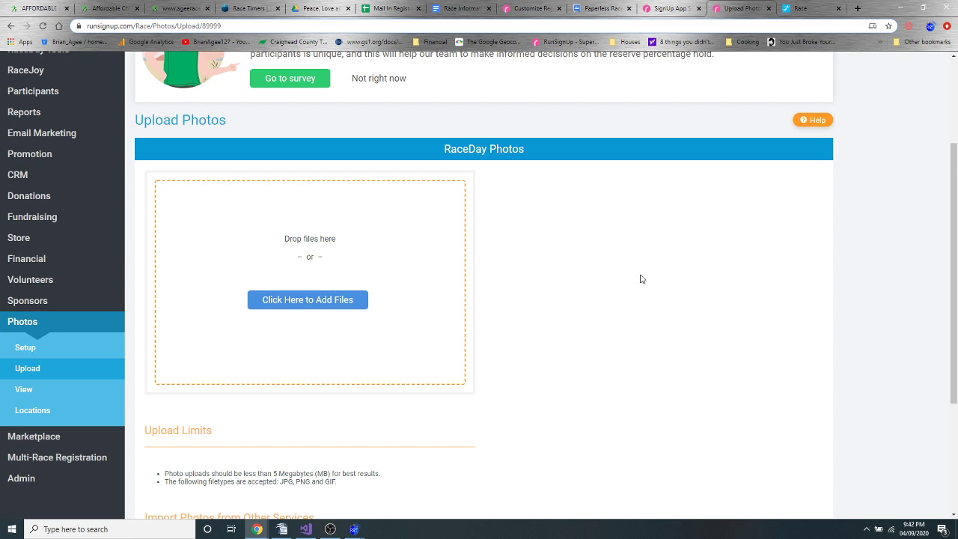
scroll(640, 278, "up", 2)
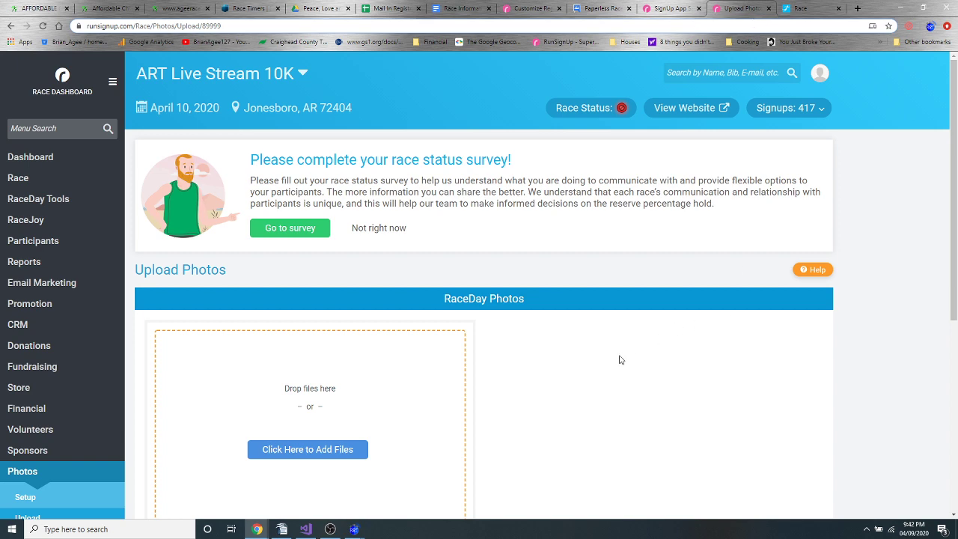
scroll(601, 397, "down", 3)
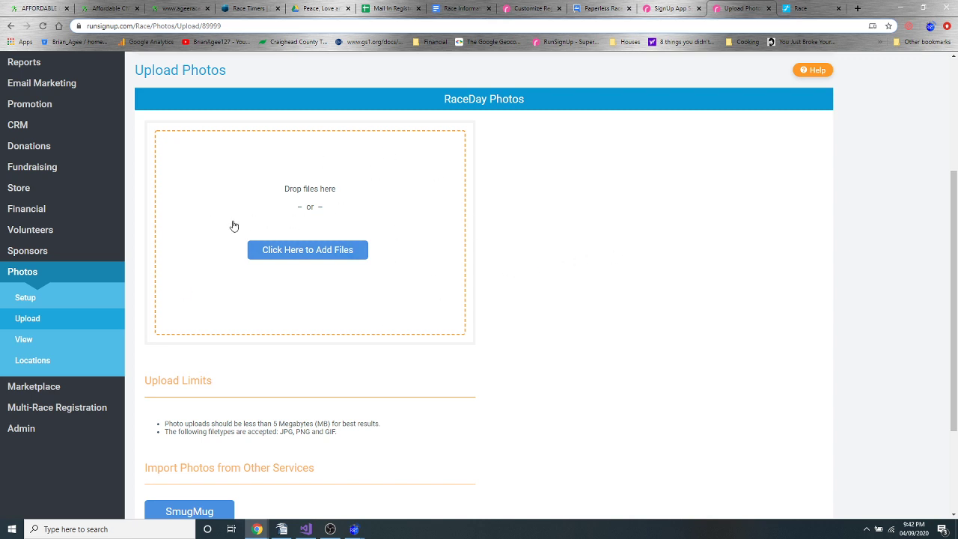
scroll(316, 288, "up", 2)
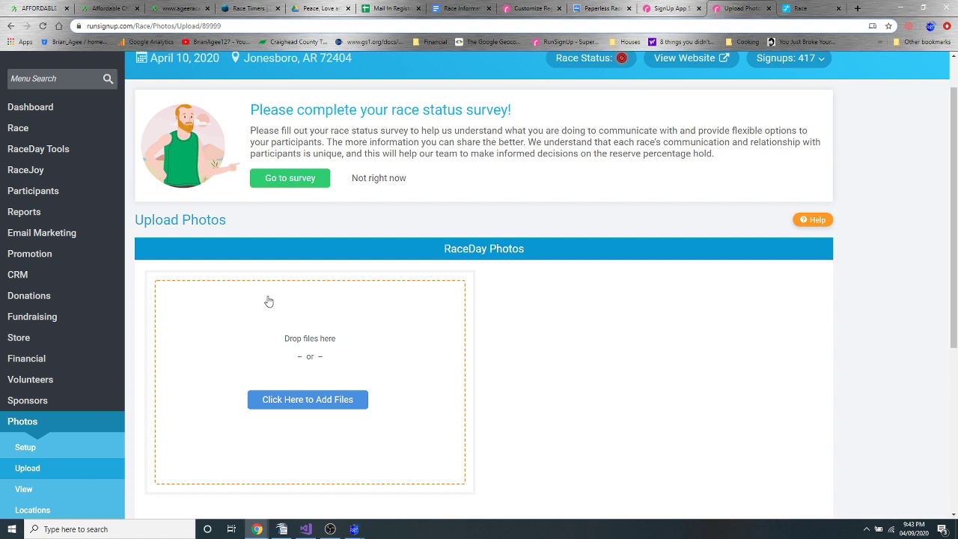
scroll(45, 314, "up", 1)
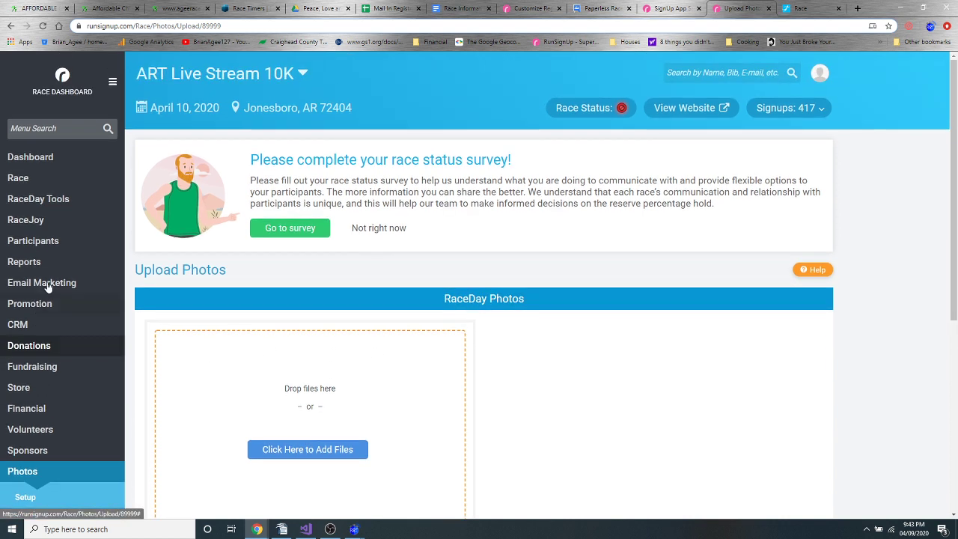
Open the RaceDay results editing page and look over the Manage Result Sets section.
left_click(25, 185)
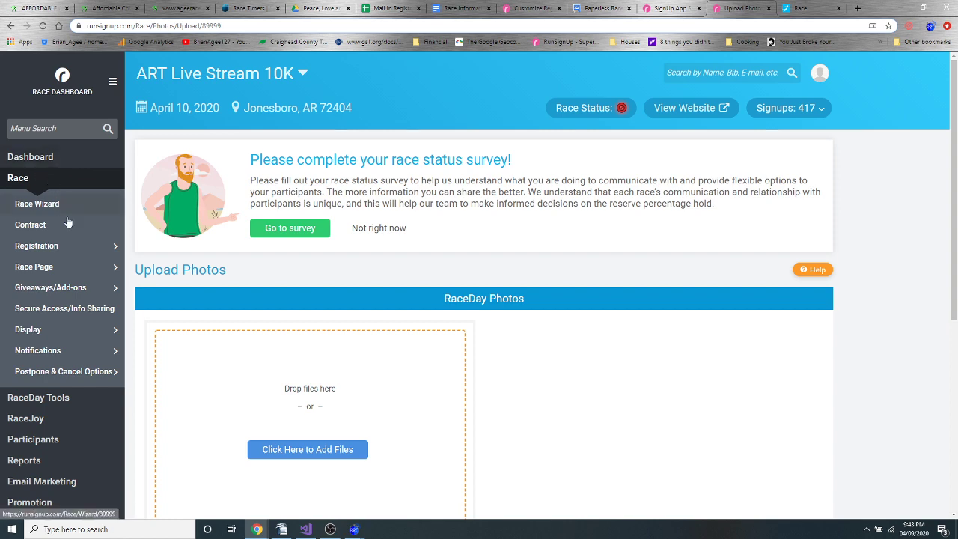
left_click(38, 397)
scroll(55, 384, "down", 3)
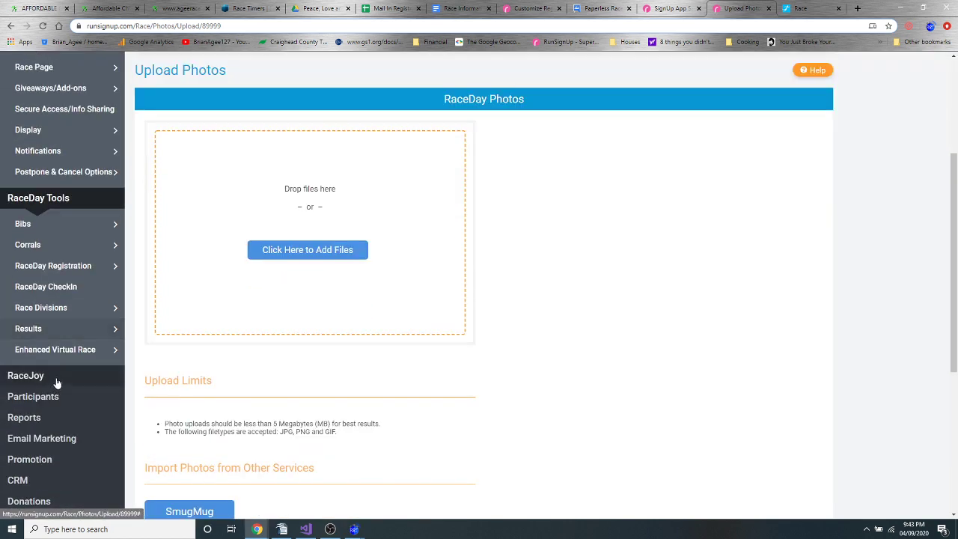
mouse_move(84, 330)
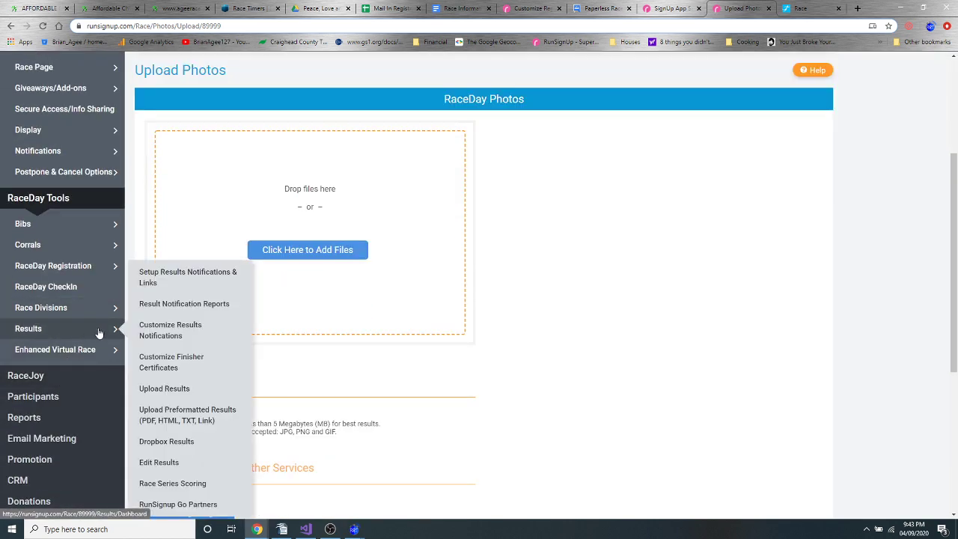
left_click(158, 462)
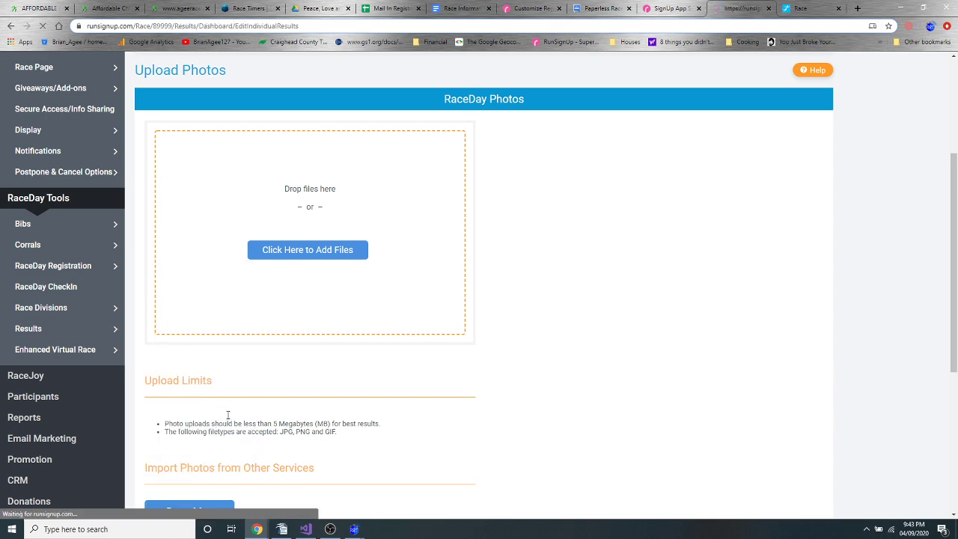
scroll(254, 381, "down", 2)
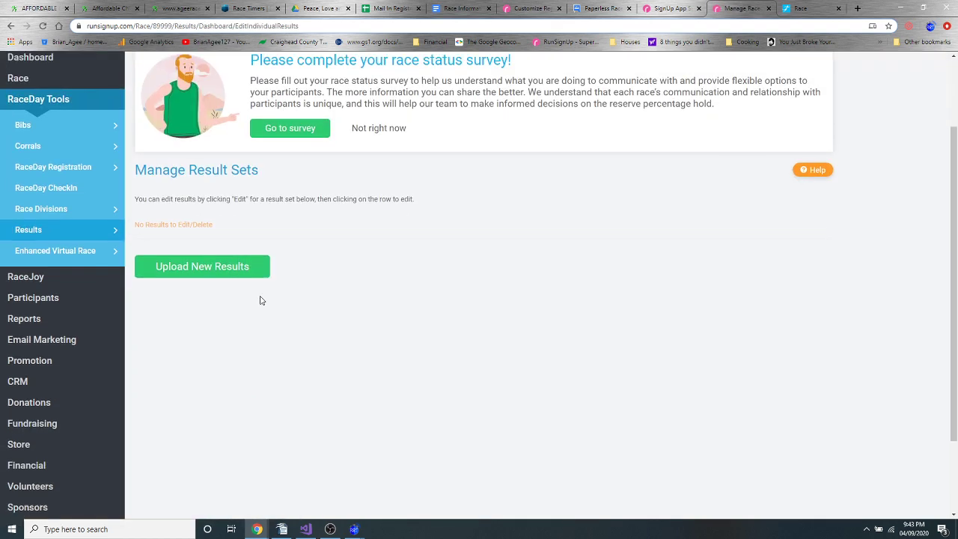
scroll(284, 280, "up", 2)
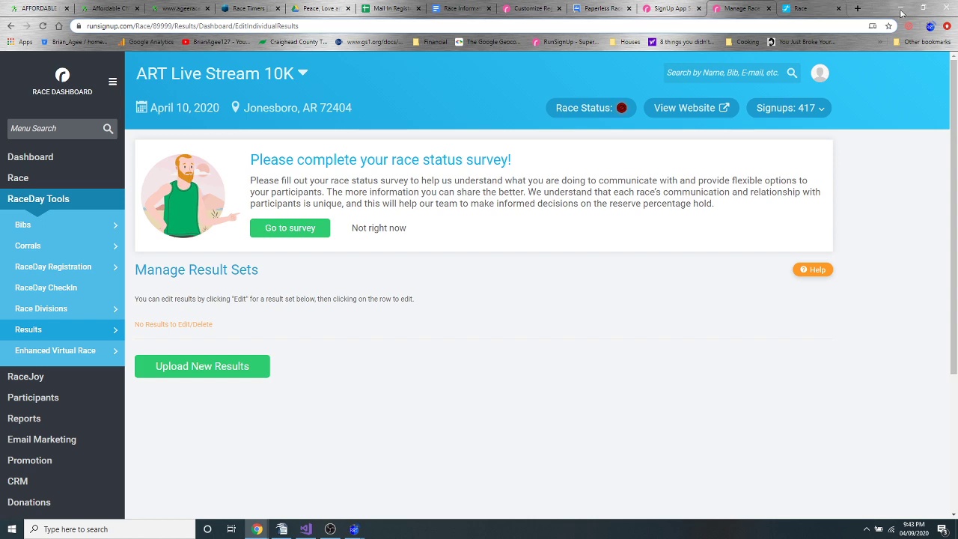
Switch back to Agee Race Timing, close the Edit Race window and reopen the clock for the ART Live Stream 10K.
key("alt+Tab")
mouse_move(354, 529)
left_click(458, 478)
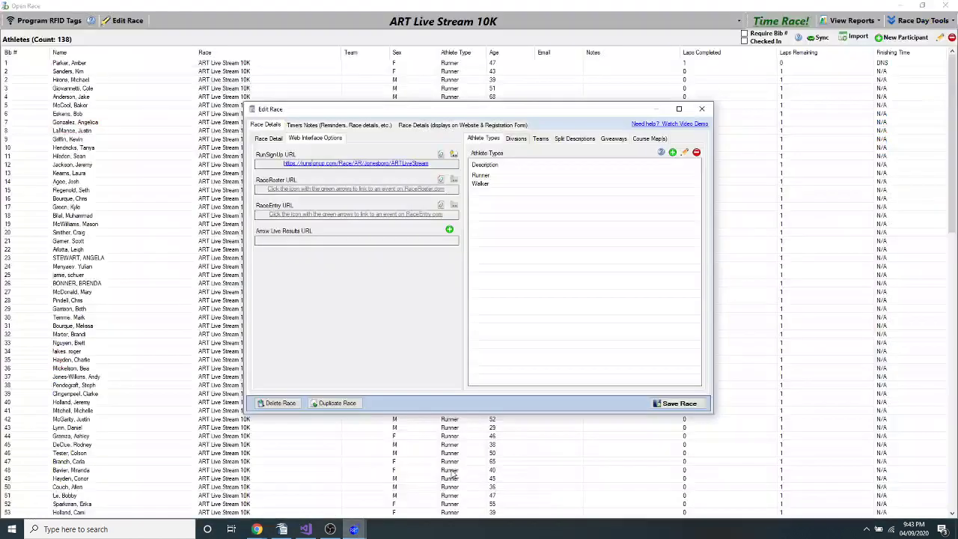
left_click(702, 109)
left_click(781, 21)
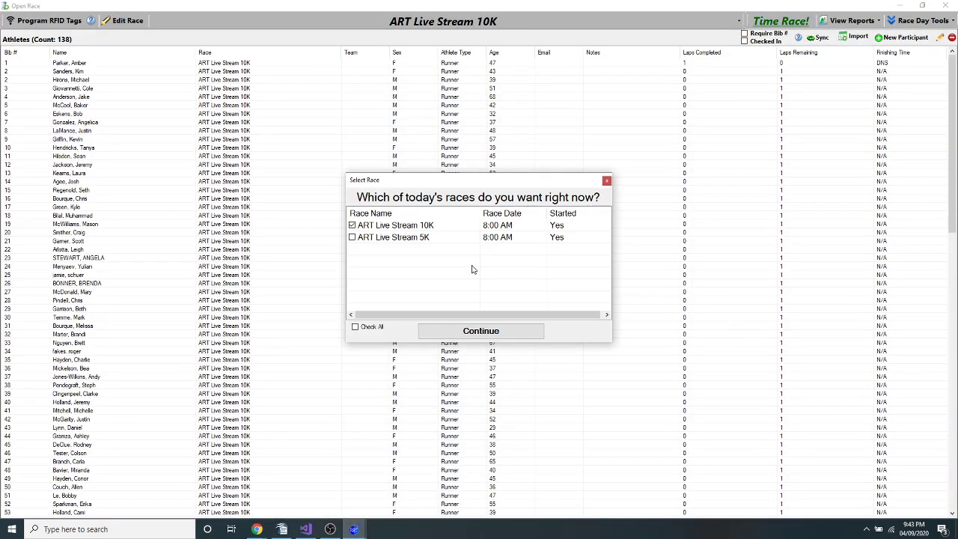
left_click(439, 335)
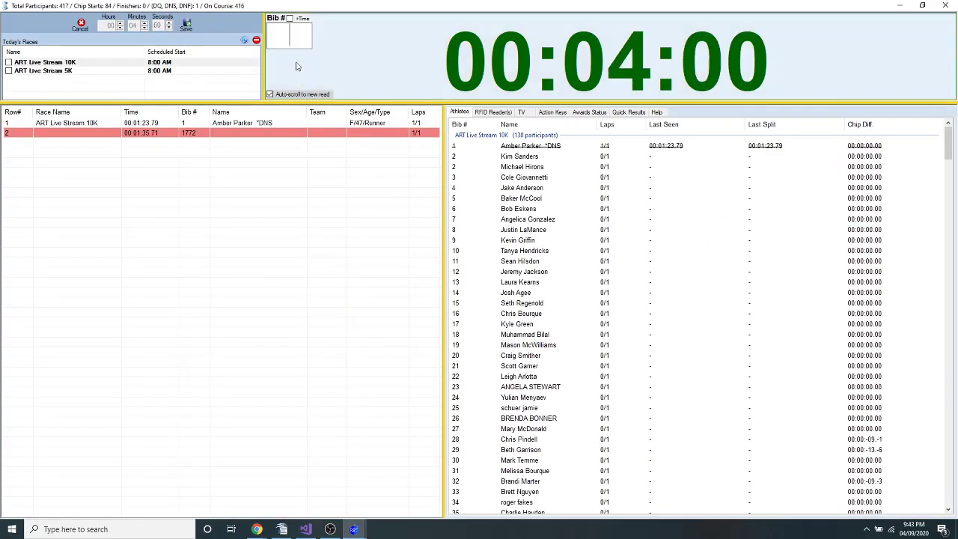
Start listening on the RFID readers to record finishers and publish the results to RunSignup.
left_click(493, 111)
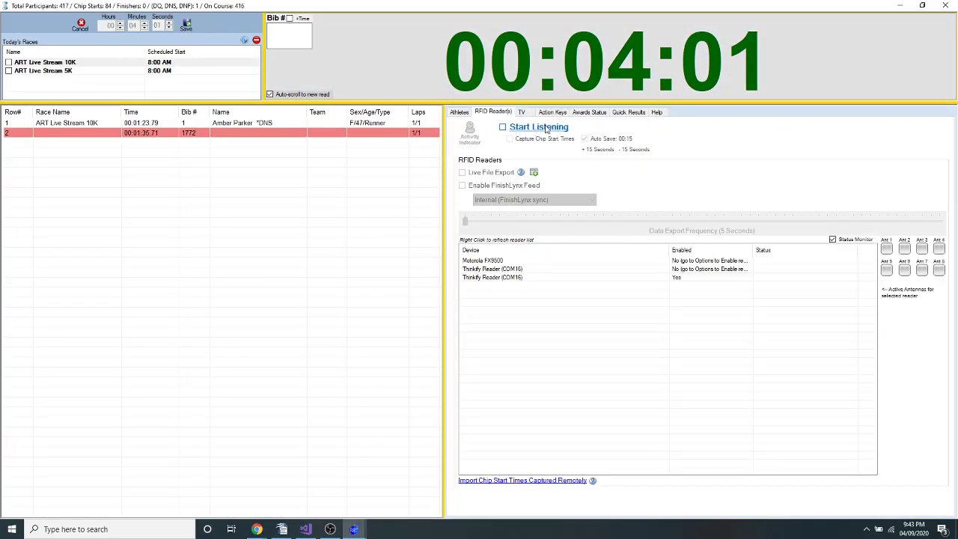
left_click(543, 129)
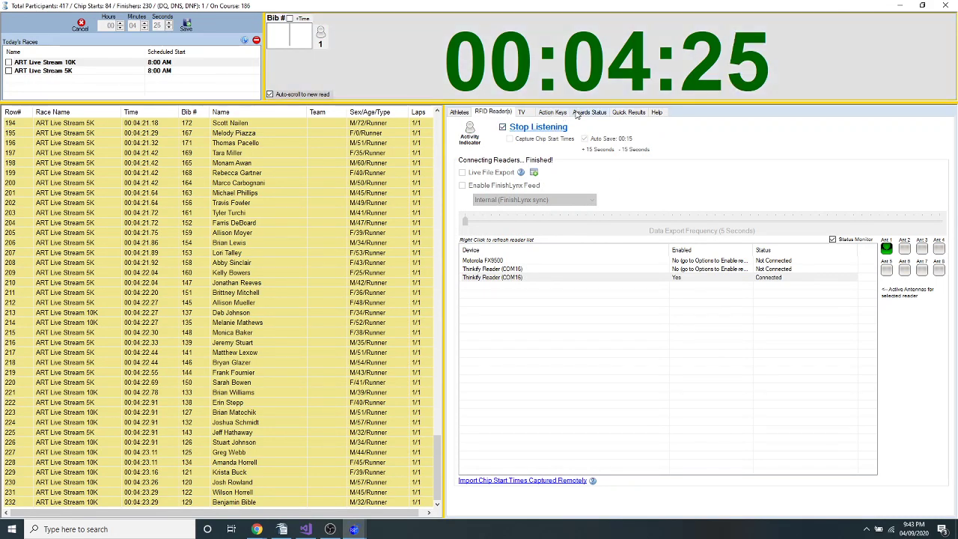
left_click(551, 112)
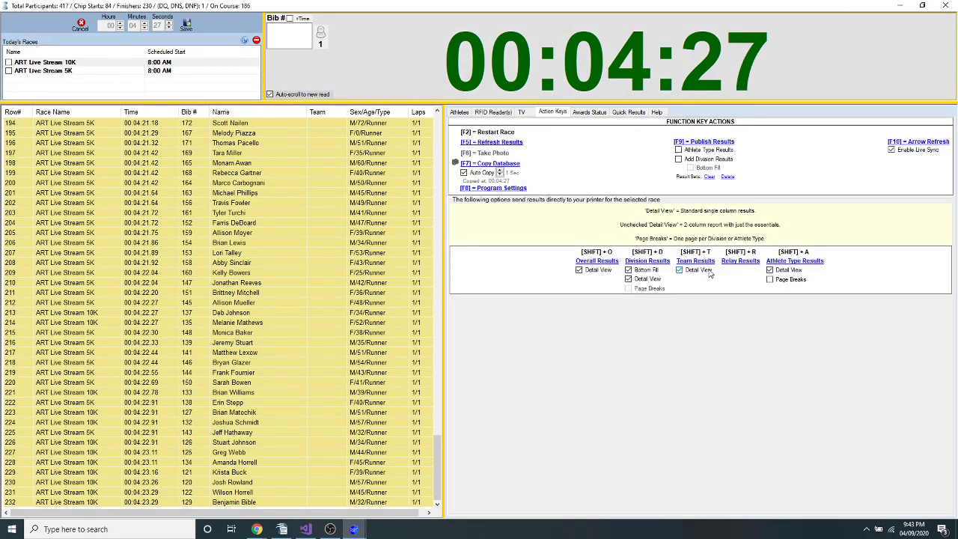
left_click(714, 143)
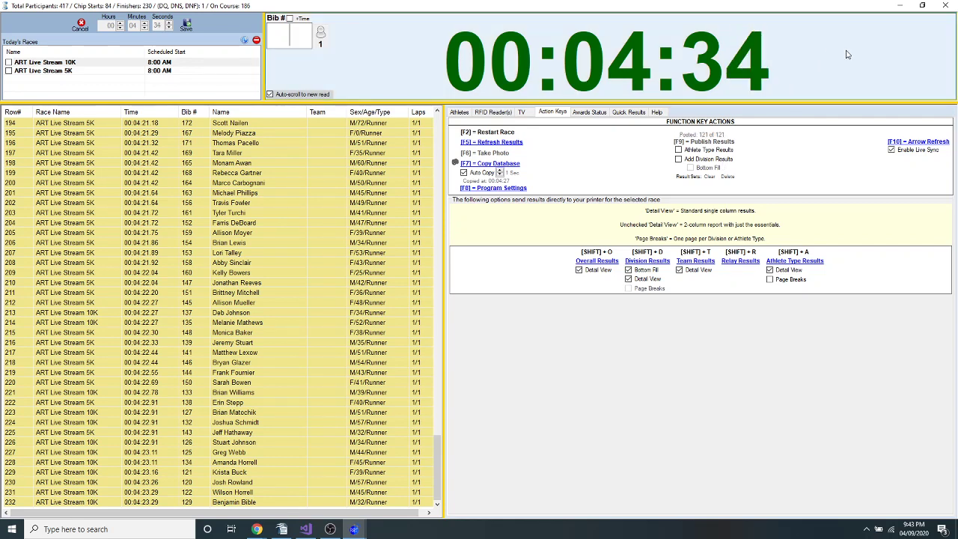
Switch to RunSignup in the browser, reload the Manage Result Sets page and look over the published 5K and 10K result sets.
left_click(900, 6)
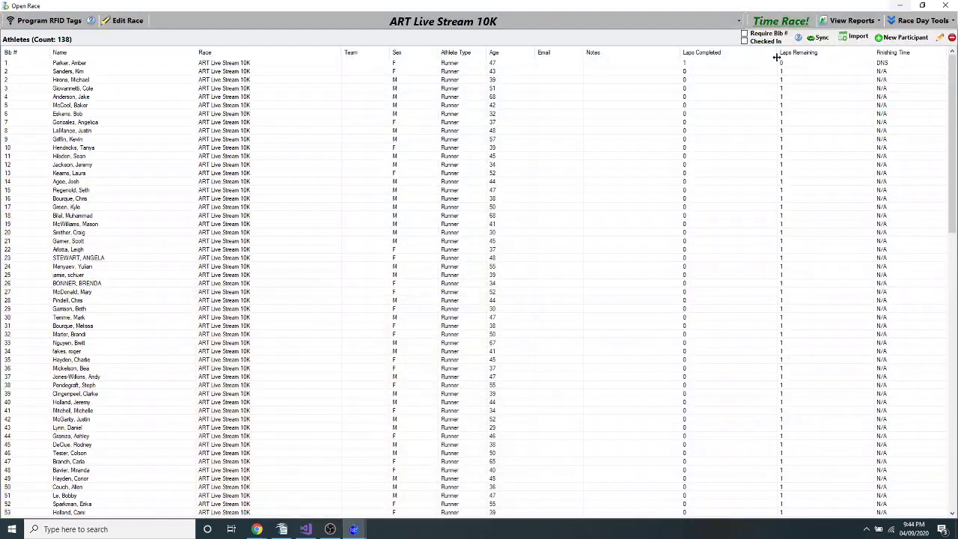
mouse_move(257, 527)
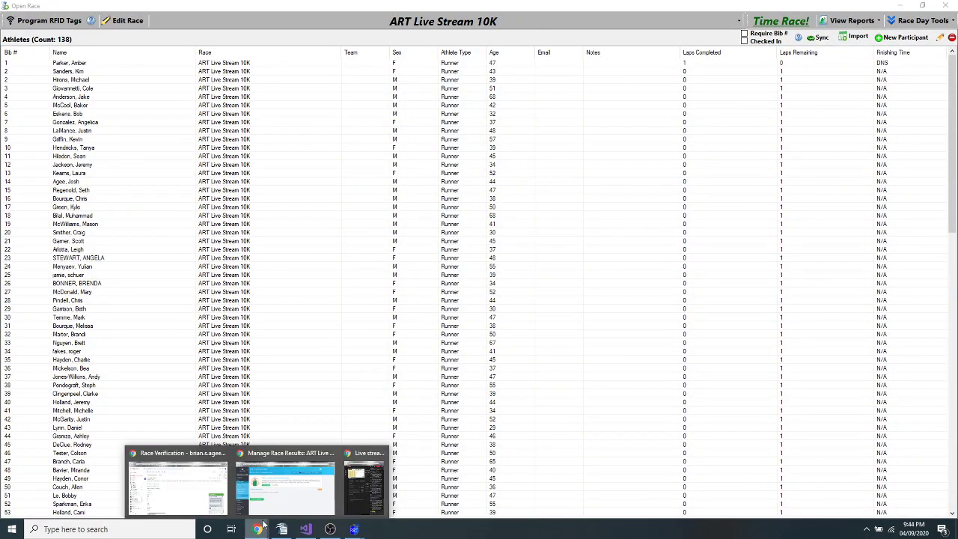
left_click(278, 458)
right_click(511, 346)
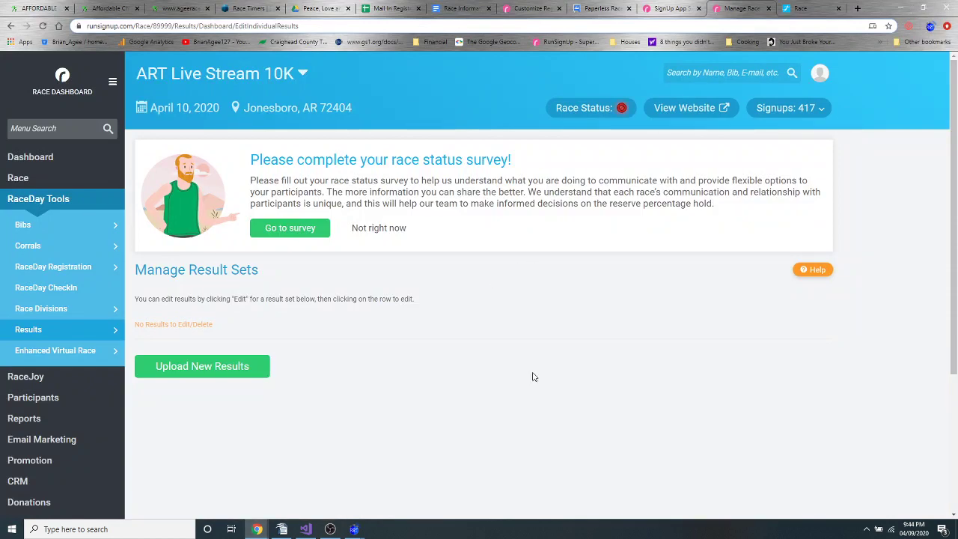
left_click(533, 374)
scroll(461, 327, "down", 3)
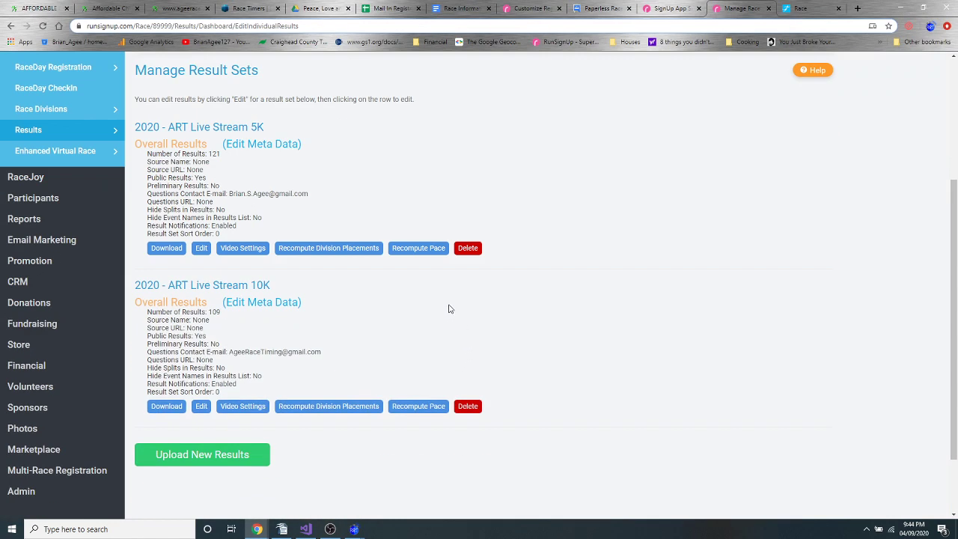
Open the race's public website in a new browser tab and look over its results page.
scroll(374, 182, "up", 3)
right_click(683, 109)
left_click(726, 118)
left_click(747, 8)
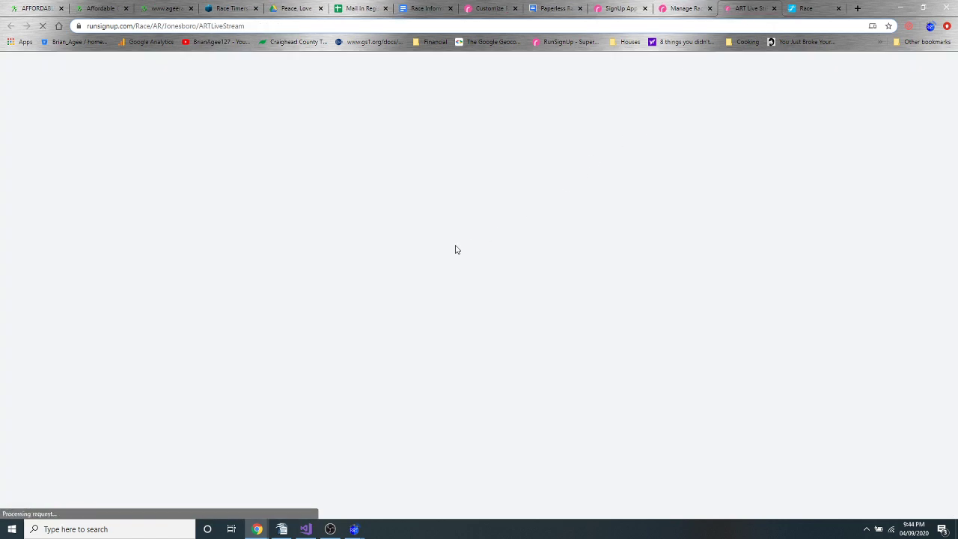
scroll(529, 200, "down", 2)
scroll(622, 137, "up", 2)
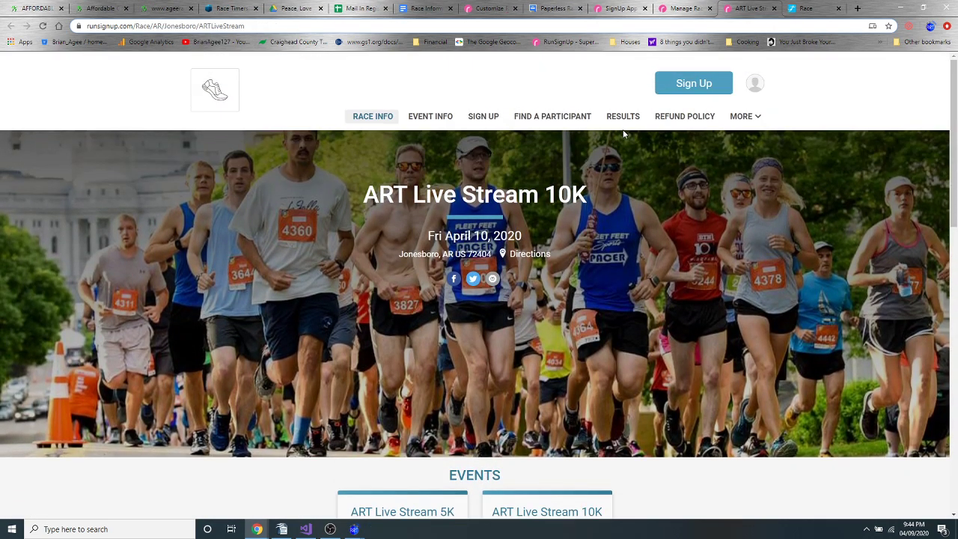
left_click(622, 117)
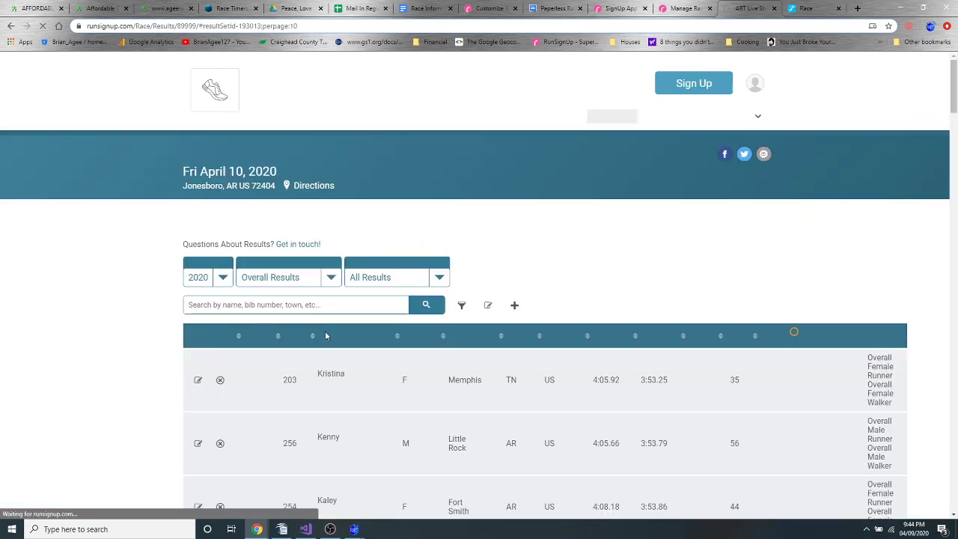
scroll(430, 392, "down", 3)
scroll(773, 66, "up", 3)
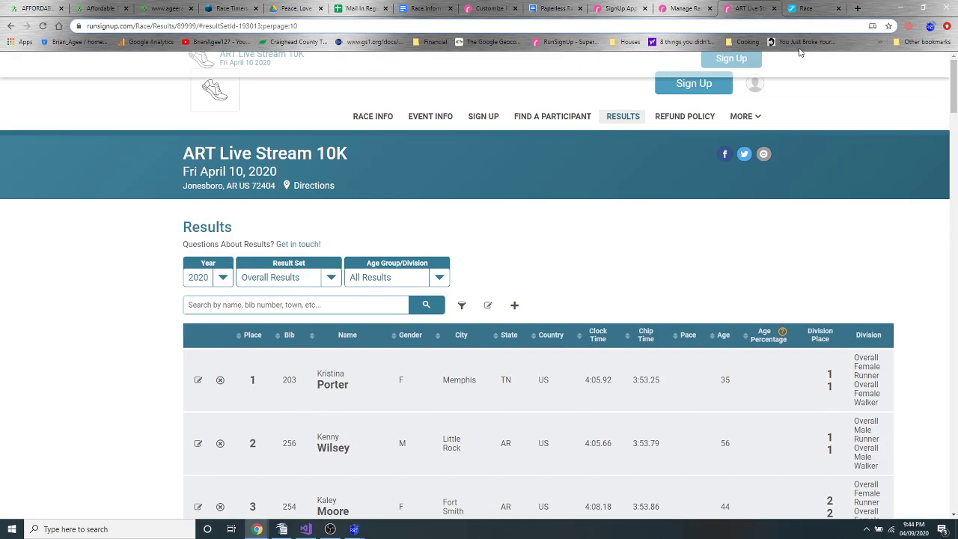
Return to Manage Result Sets, open the ART Live Stream 5K video settings and enable a YouTube finish line video.
left_click(900, 7)
mouse_move(268, 533)
left_click(274, 457)
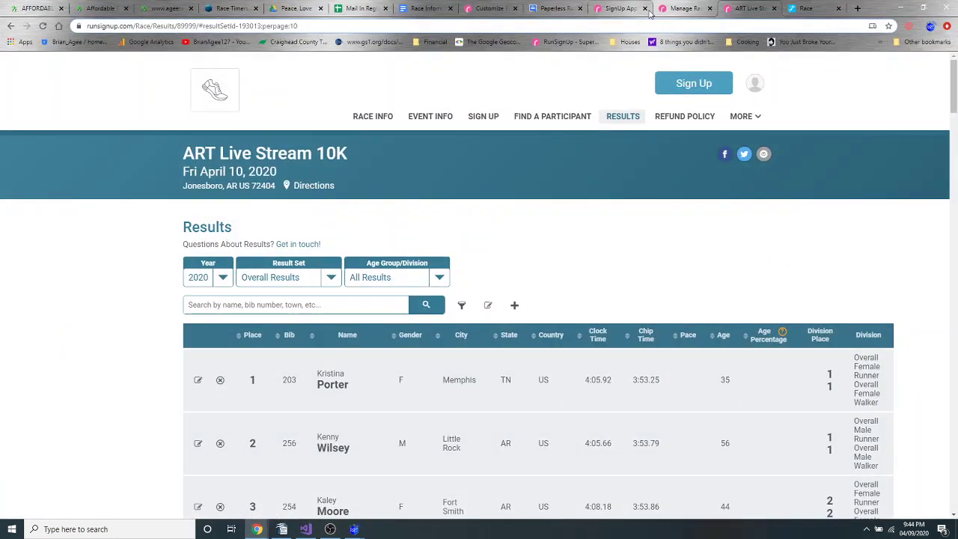
left_click(800, 9)
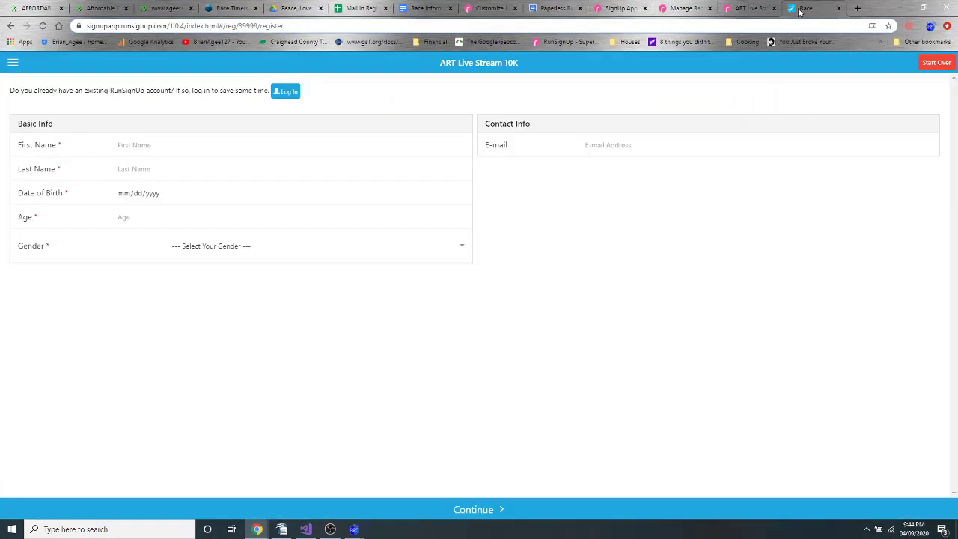
left_click(702, 10)
scroll(475, 326, "down", 2)
left_click(247, 298)
left_click(348, 274)
left_click(385, 303)
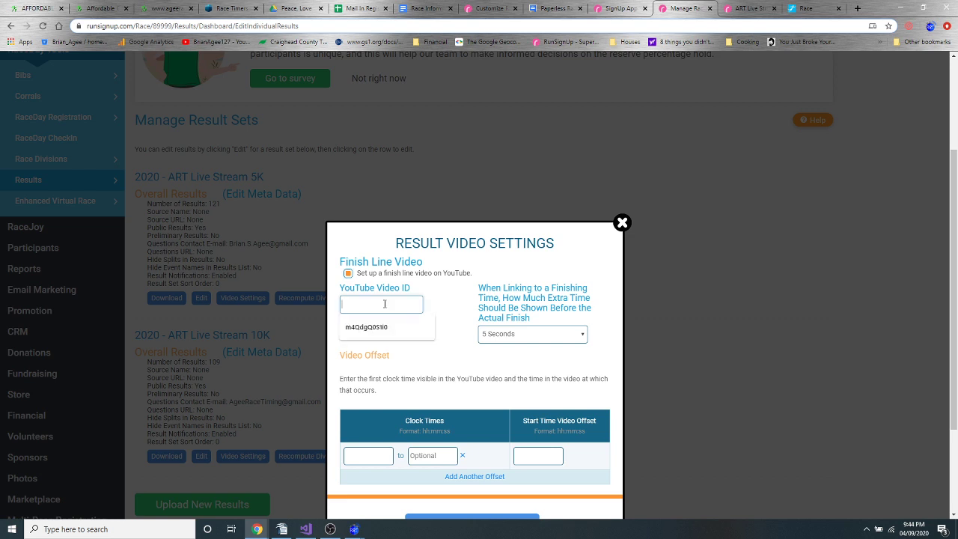
left_click(417, 351)
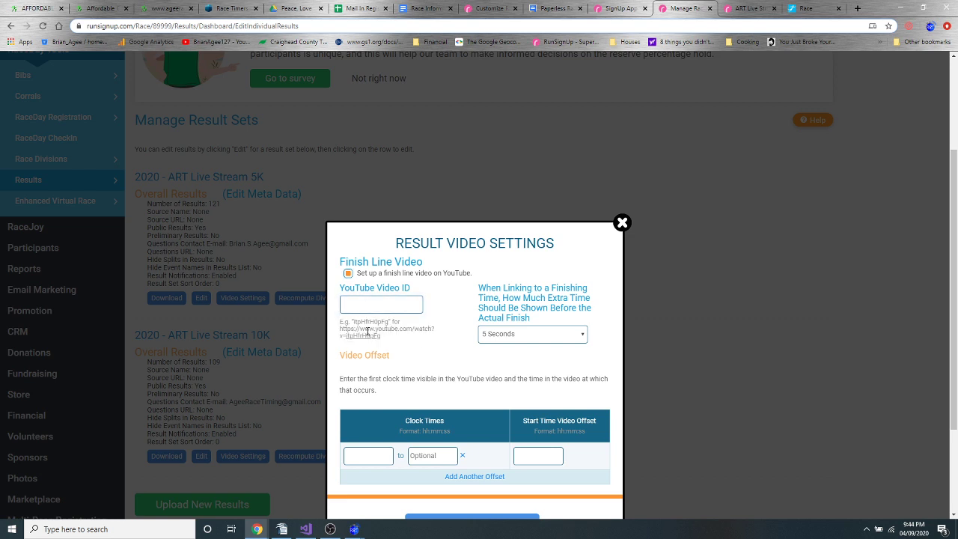
left_click(379, 305)
scroll(423, 359, "down", 2)
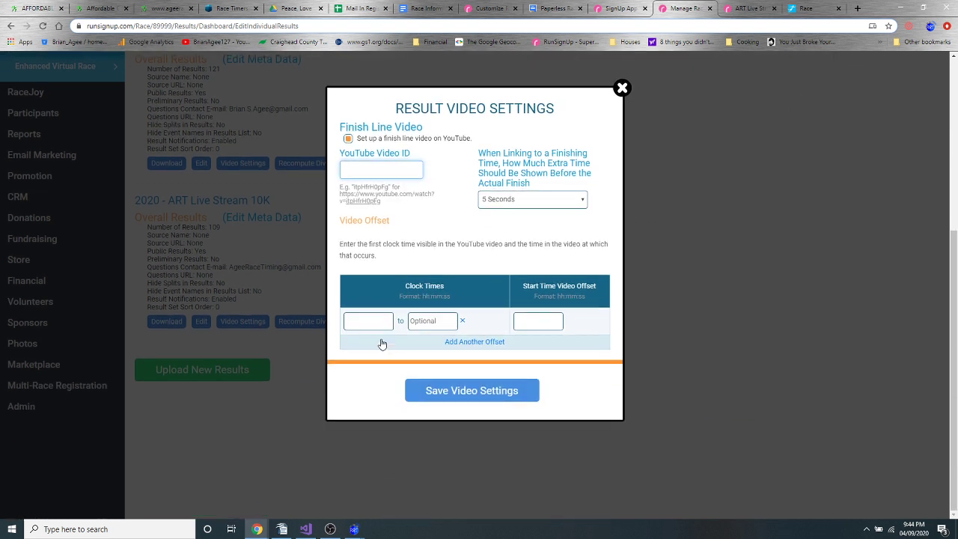
Set the video offset's first clock time to 00:18:05 and its start time video offset to 00:00:00.
left_click(370, 324)
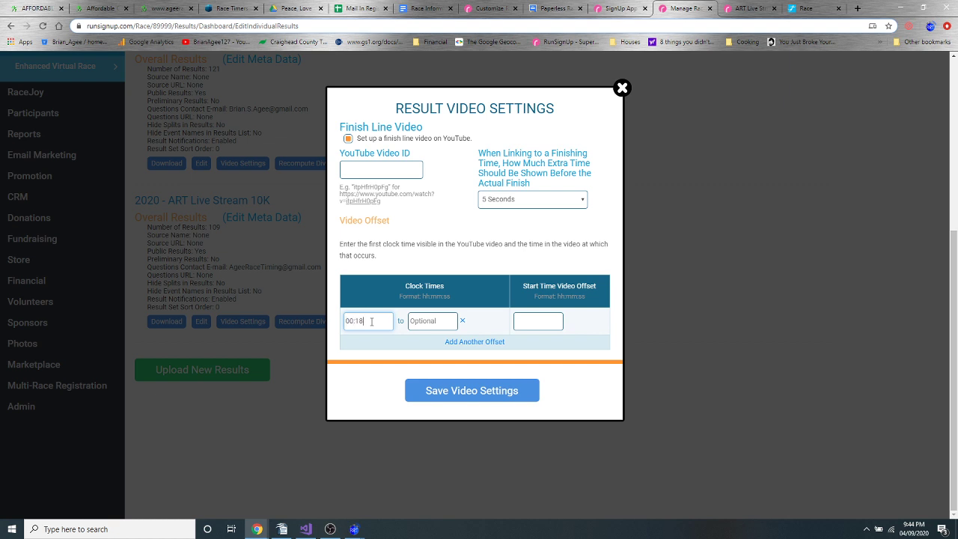
key("Tab")
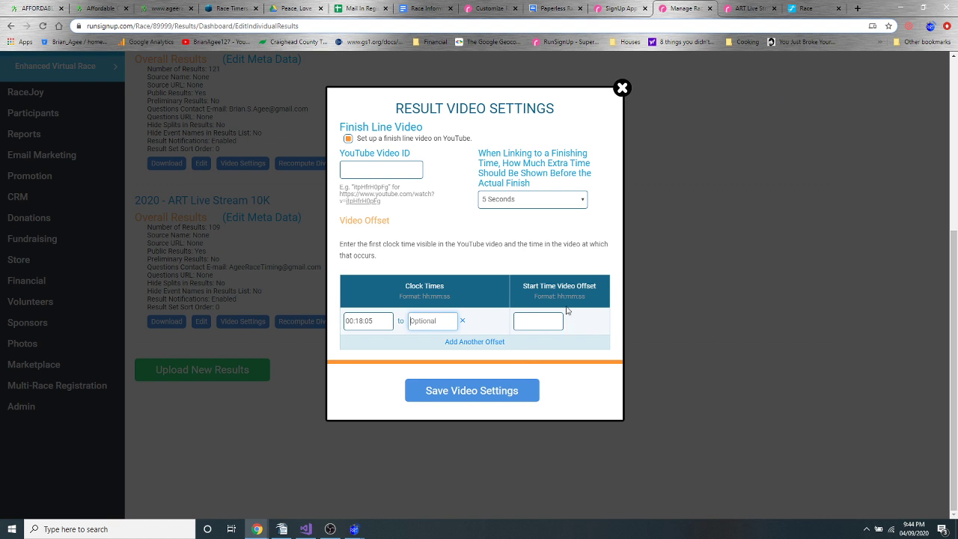
left_click(534, 314)
left_click(532, 344)
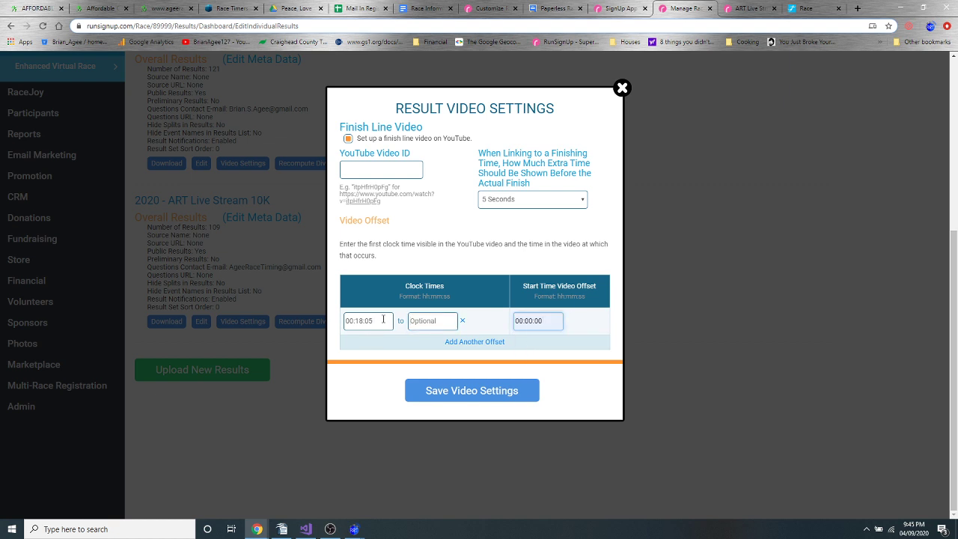
left_click_drag(542, 322, 471, 319)
left_click(544, 325)
left_click_drag(376, 321, 269, 313)
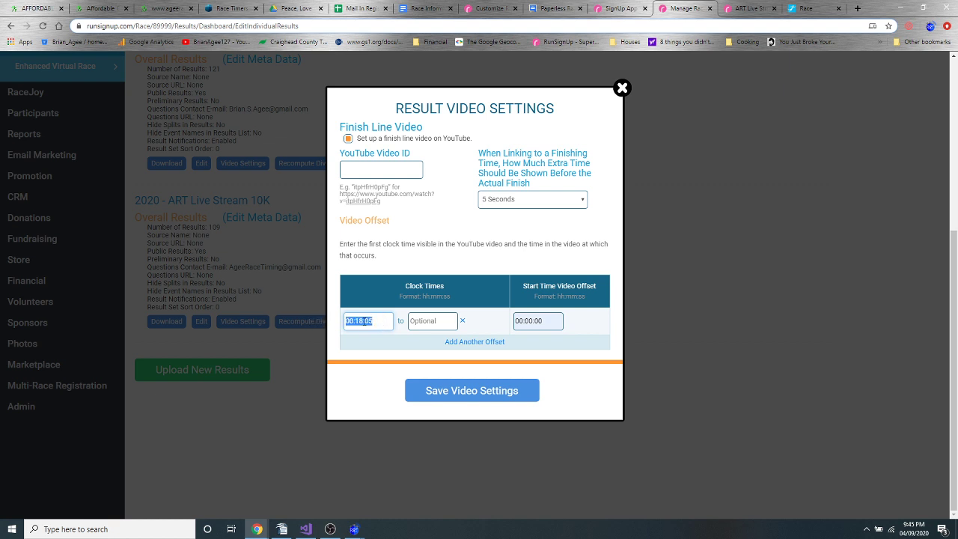
left_click(375, 320)
double_click(376, 319)
left_click(459, 399)
Enter m4QdgQ0S1i0 as the YouTube video ID and save the video settings.
left_click(380, 170)
left_click(372, 193)
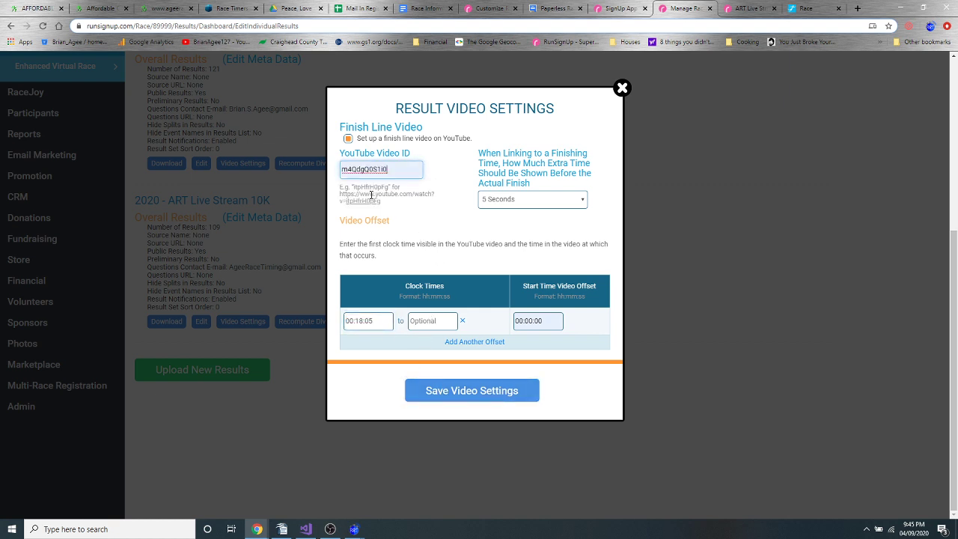
left_click(466, 400)
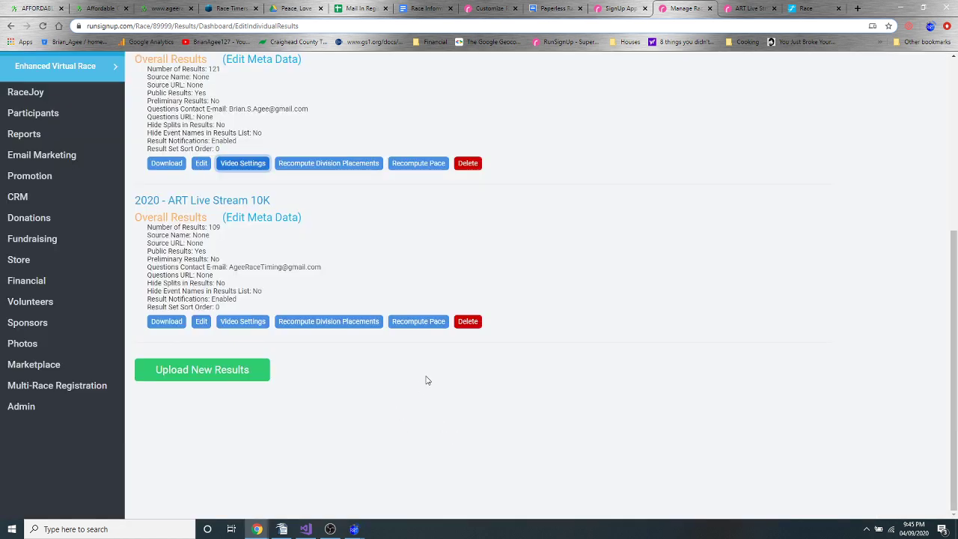
Go back to the public results page, reselect the result set and check the finisher rows for video links.
scroll(465, 253, "up", 1)
scroll(464, 254, "up", 2)
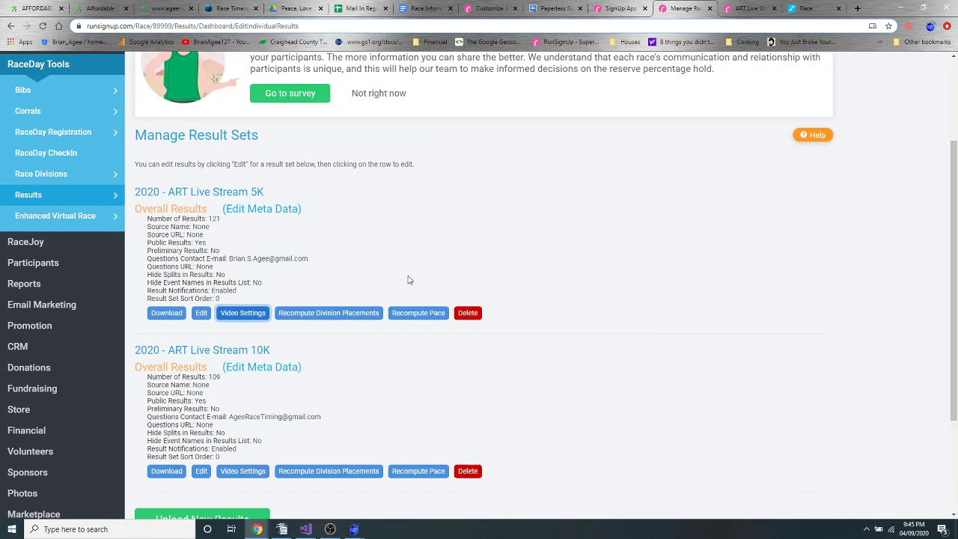
left_click(751, 11)
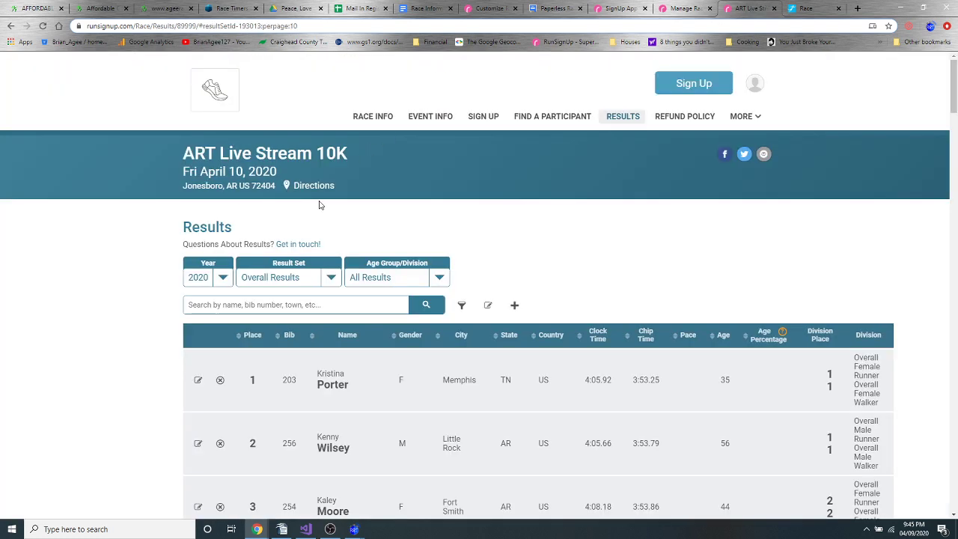
left_click(310, 280)
left_click(274, 321)
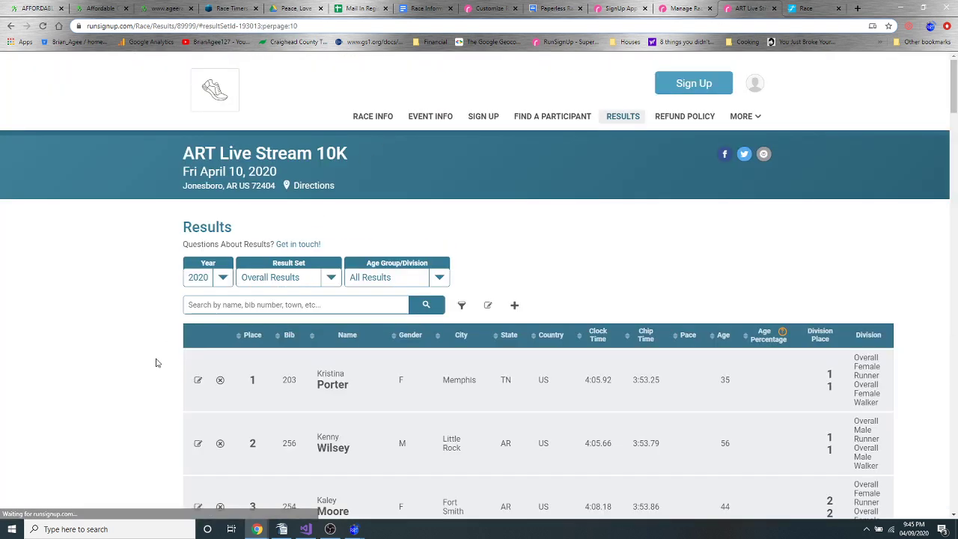
scroll(156, 361, "down", 5)
scroll(157, 365, "down", 1)
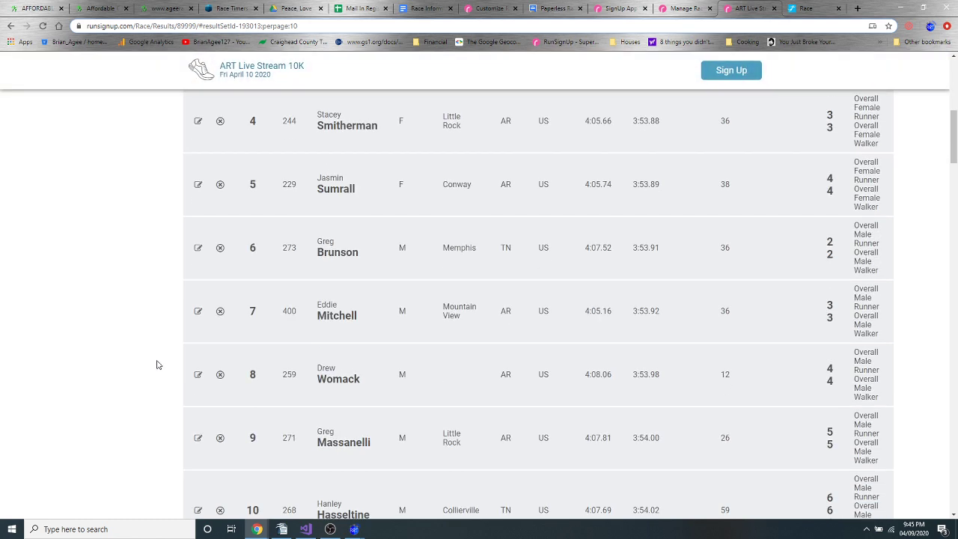
scroll(157, 364, "up", 3)
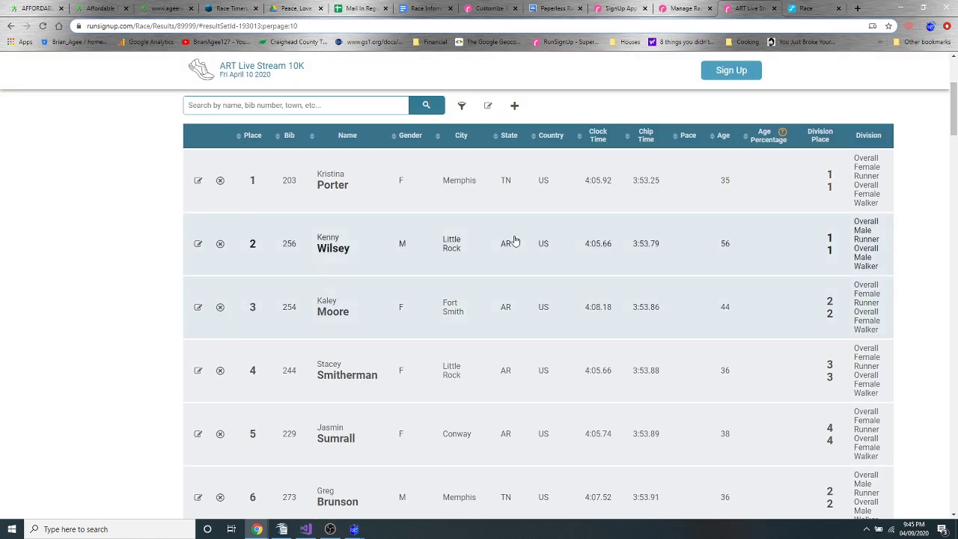
Reopen the 5K result set's video settings, change the first clock time to 1:05 and save.
left_click(806, 9)
left_click(704, 11)
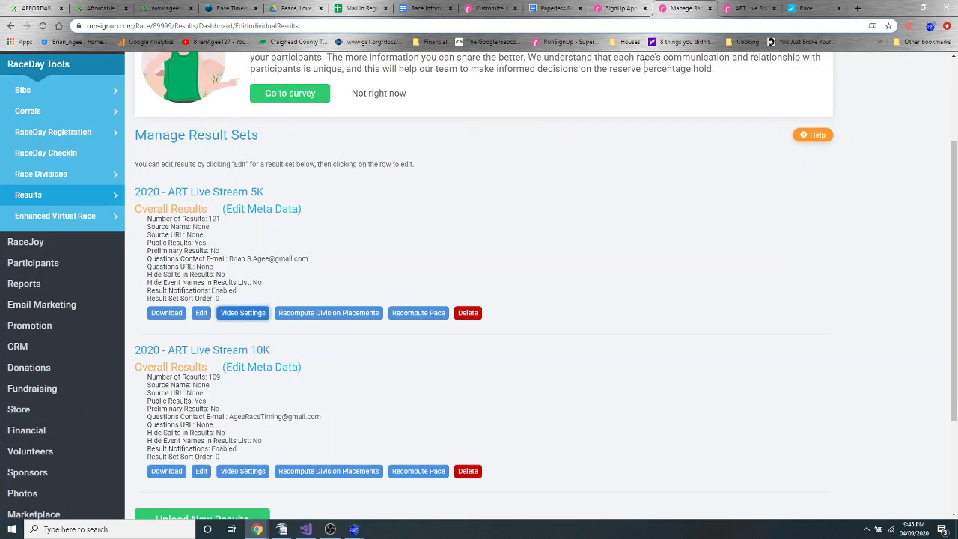
left_click(239, 313)
left_click(351, 455)
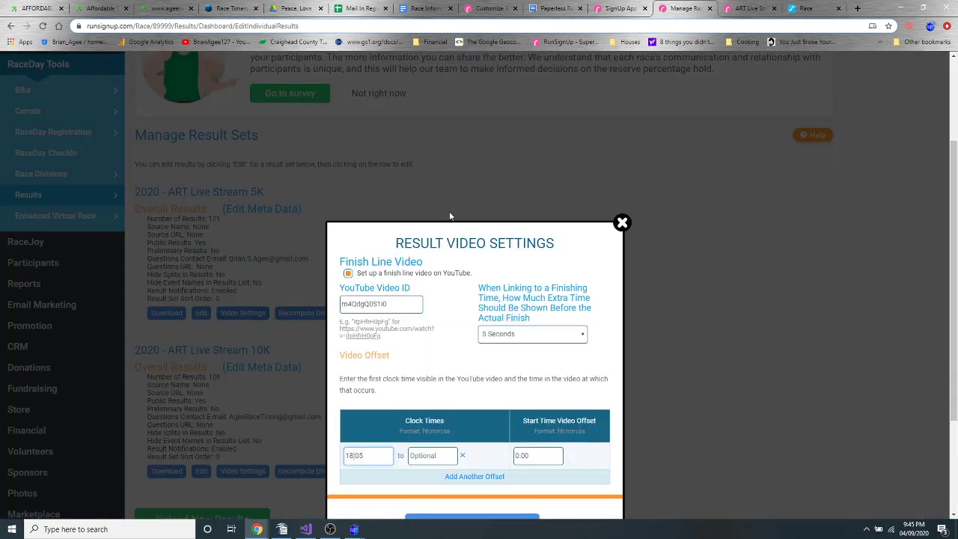
scroll(471, 360, "down", 4)
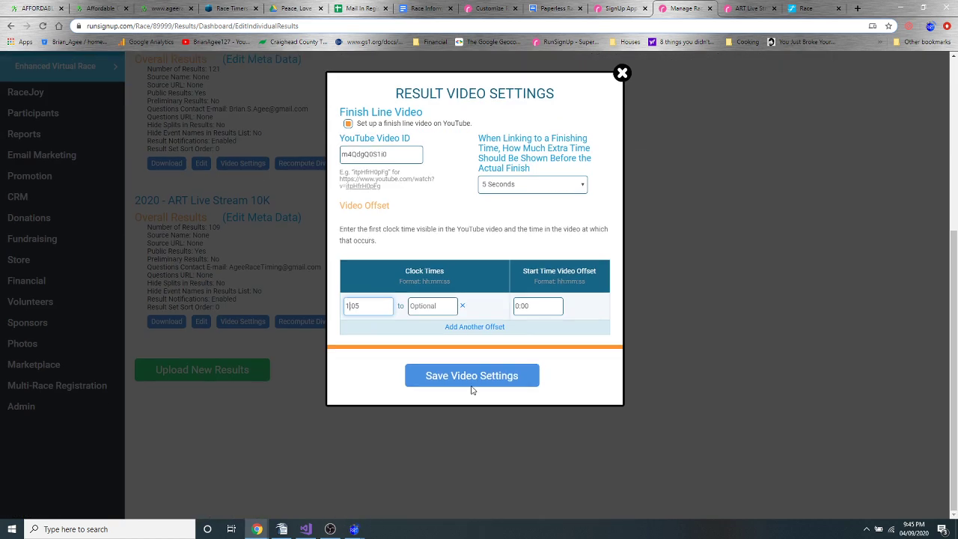
left_click(476, 383)
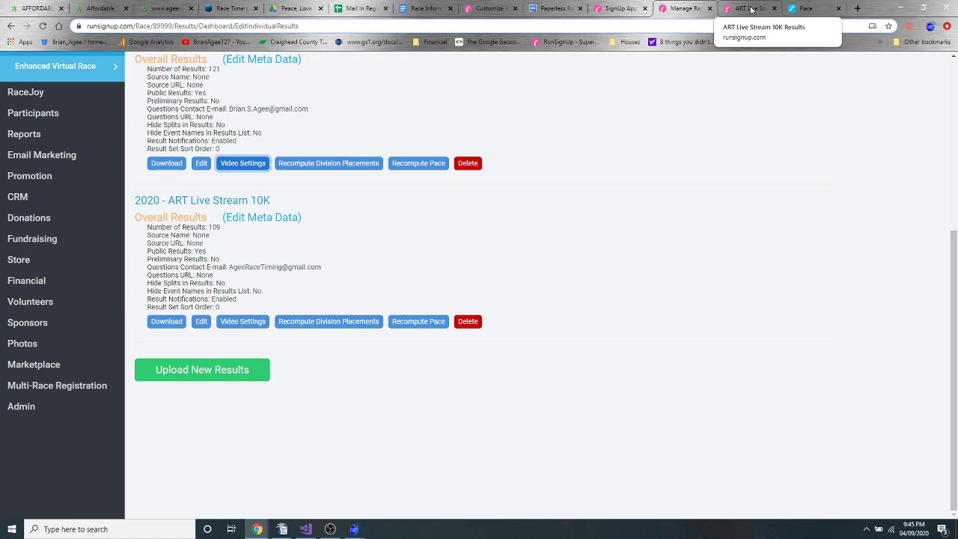
Reload the public results page and open the first-place finisher's finish line video.
left_click(809, 8)
left_click(747, 8)
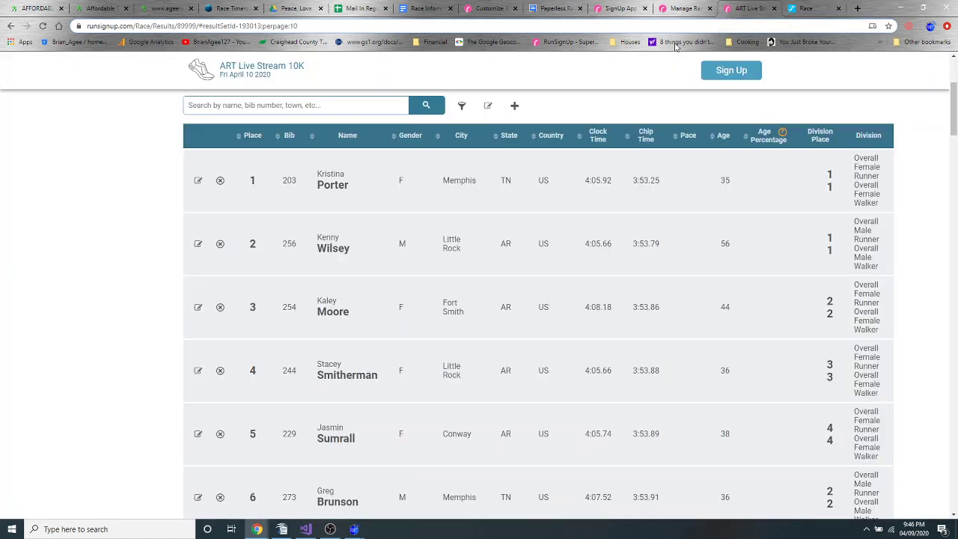
right_click(120, 200)
left_click(147, 227)
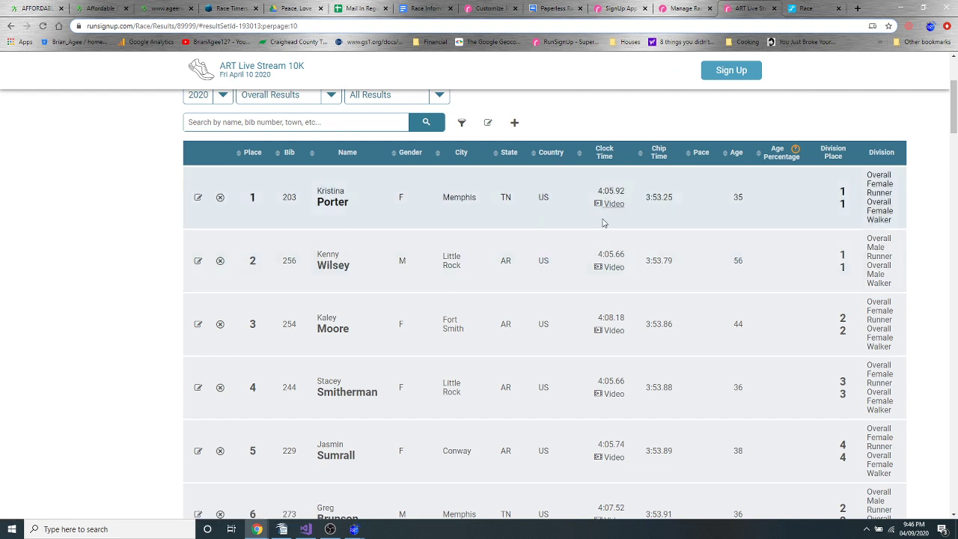
left_click(613, 205)
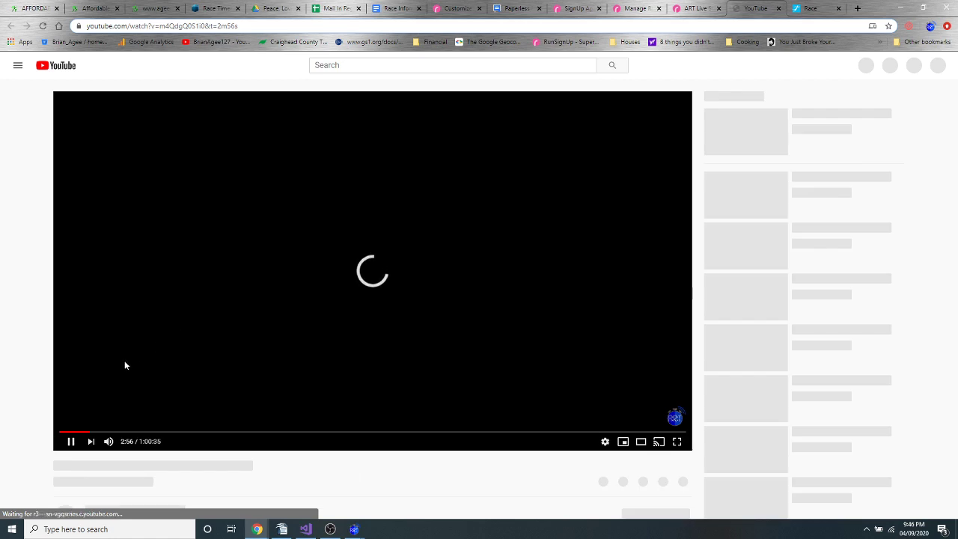
Skim the finish line video by skipping ahead to about 11:01 and then further along the recording.
scroll(120, 389, "down", 3)
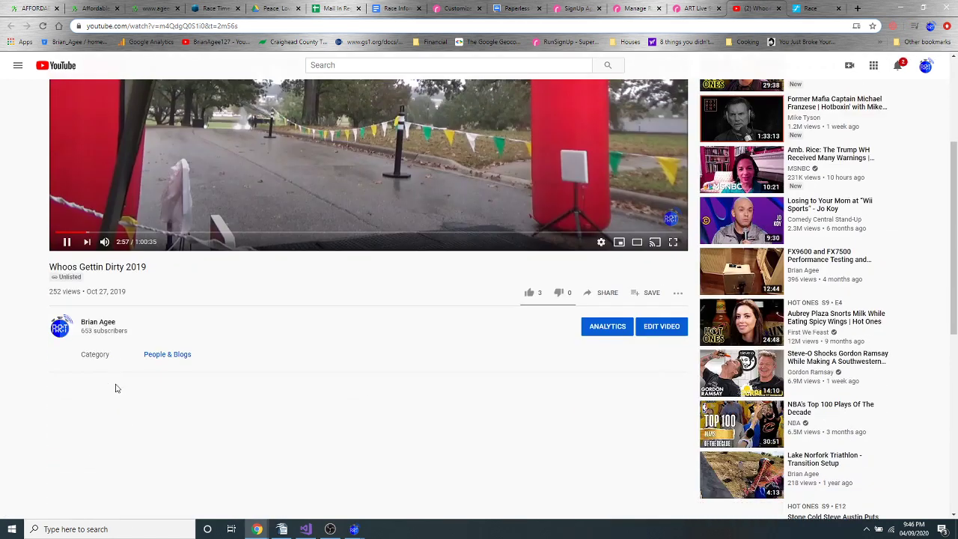
scroll(87, 275, "up", 3)
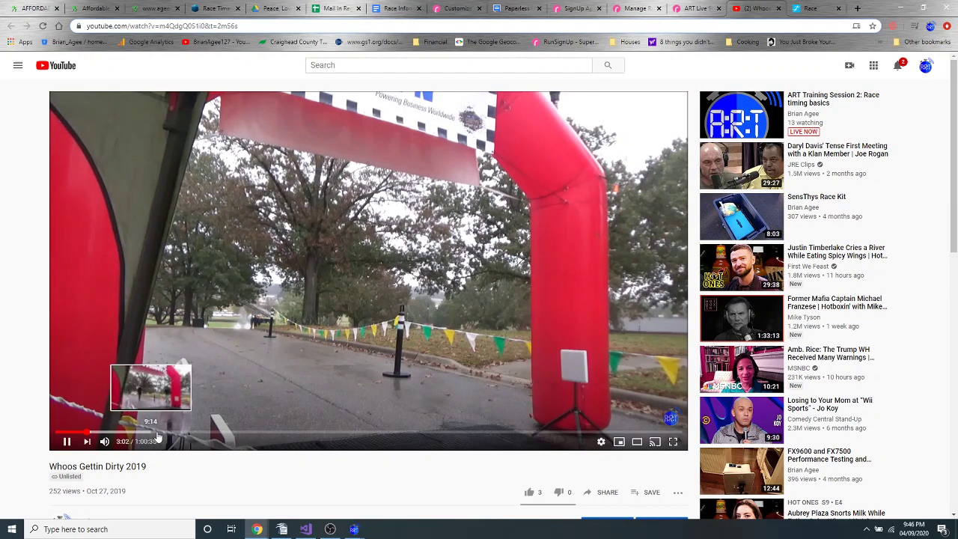
left_click(171, 432)
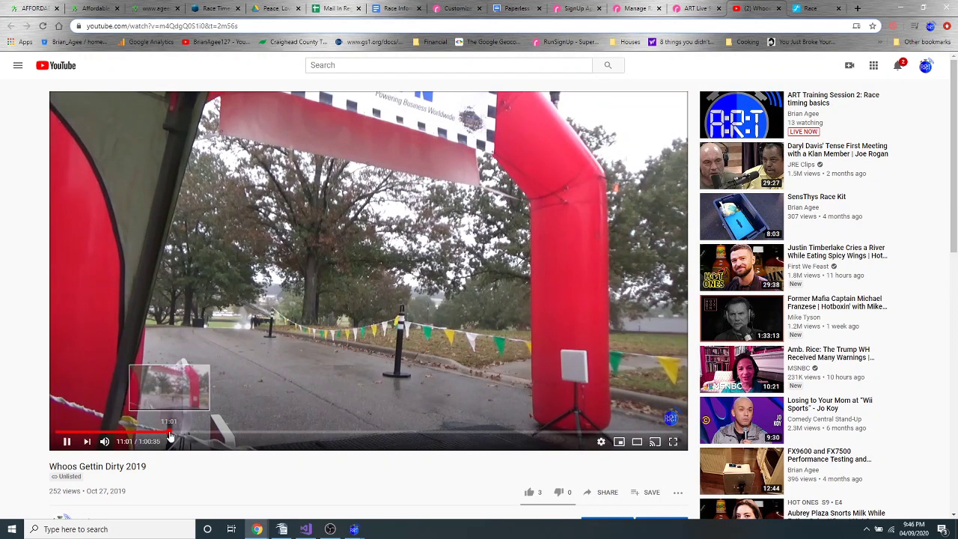
left_click(275, 434)
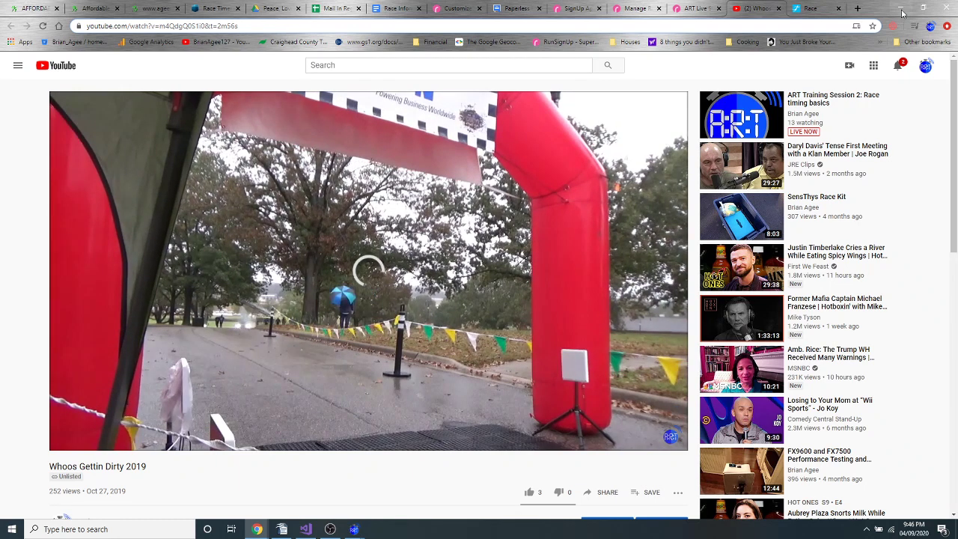
Switch back to Agee Race Timing and close the clock screen, confirming that timing is finished.
key("alt+Tab")
left_click(945, 6)
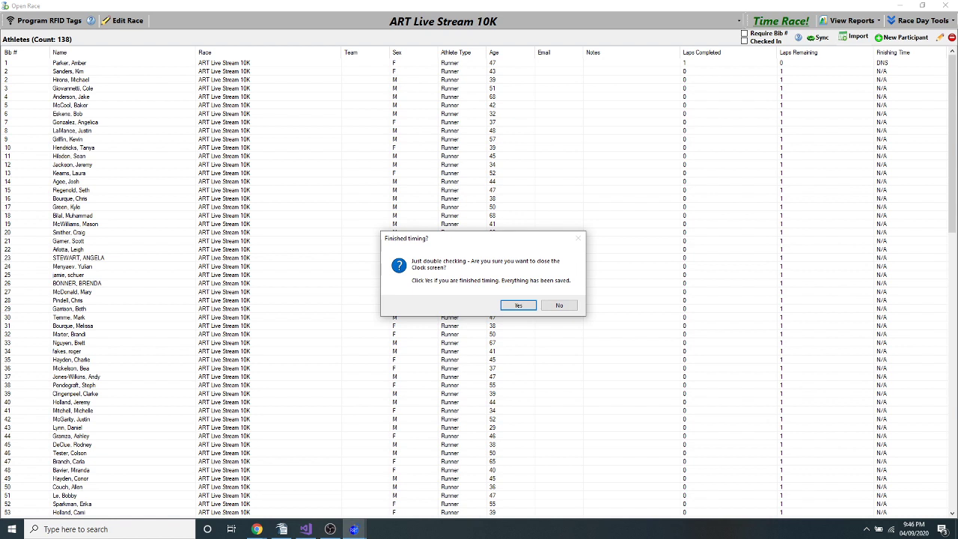
left_click(518, 306)
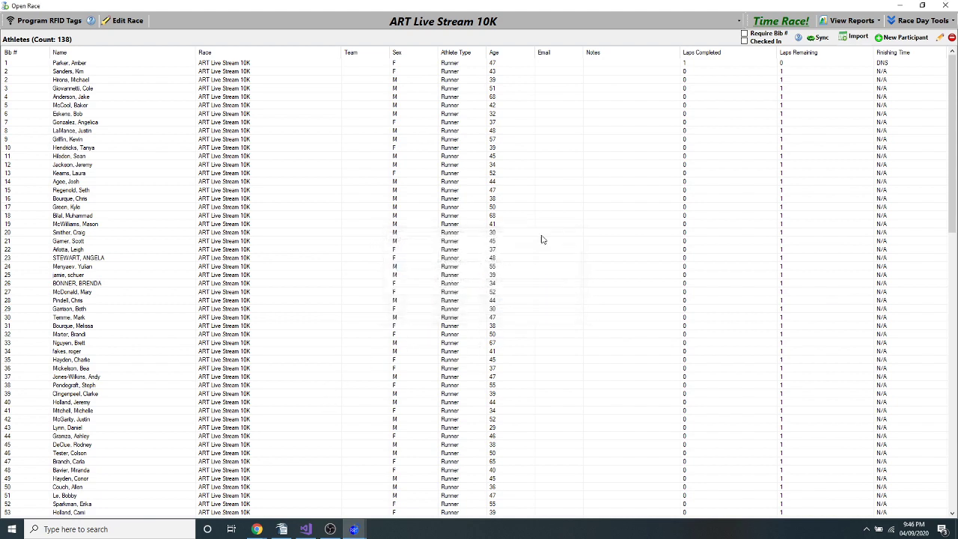
Open a new email announcement and load the ART Live Stream 5K participants as its recipients.
left_click(497, 21)
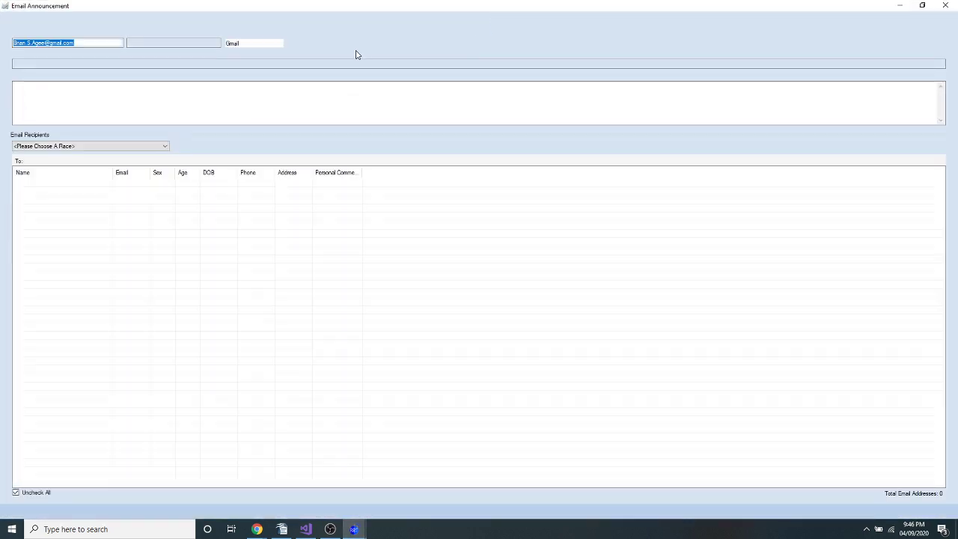
left_click(79, 146)
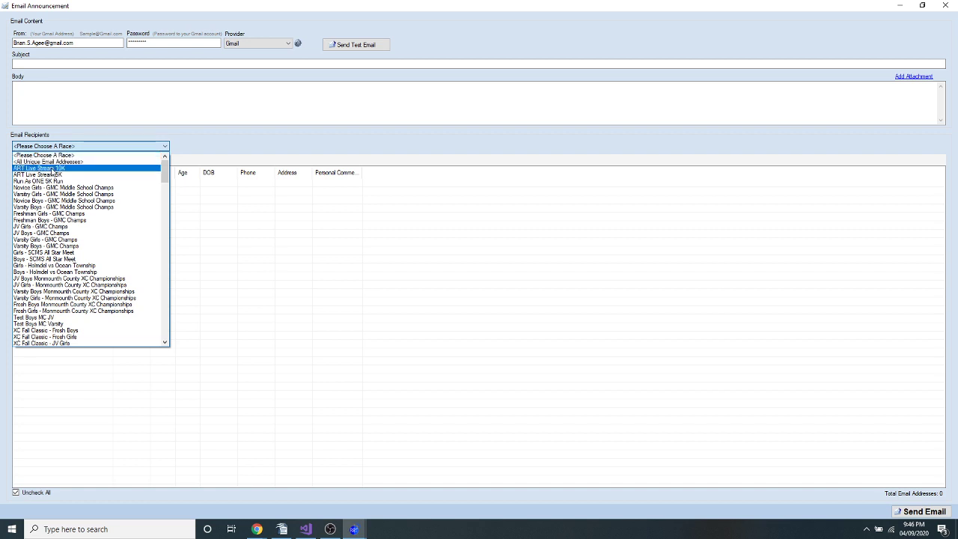
left_click(53, 167)
left_click(69, 147)
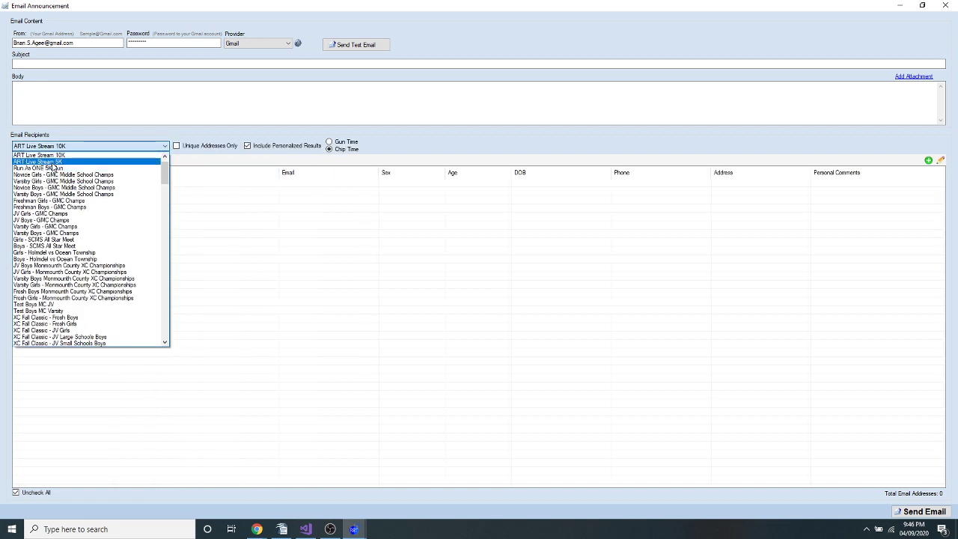
left_click(53, 164)
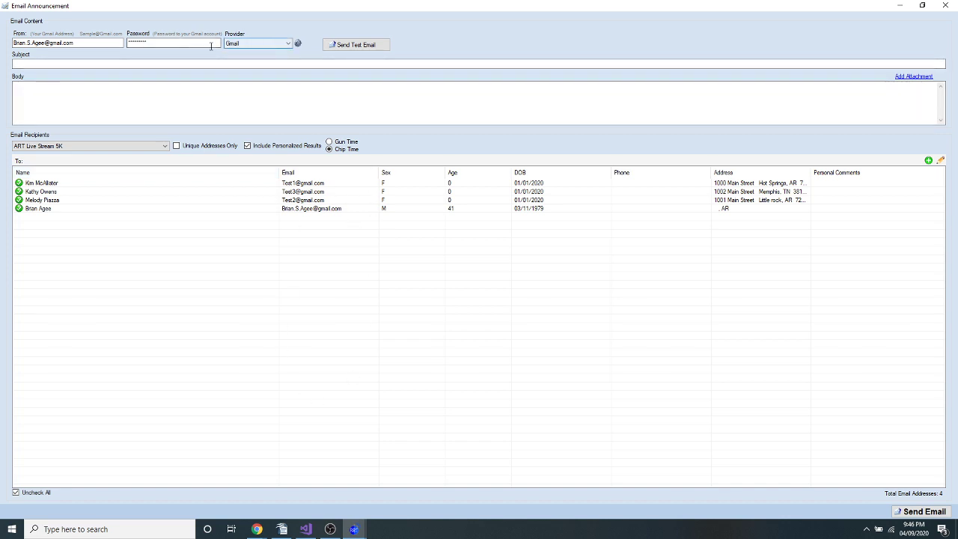
Review the sender account fields and the list of configured email providers with their SMTP addresses and ports.
key("Tab")
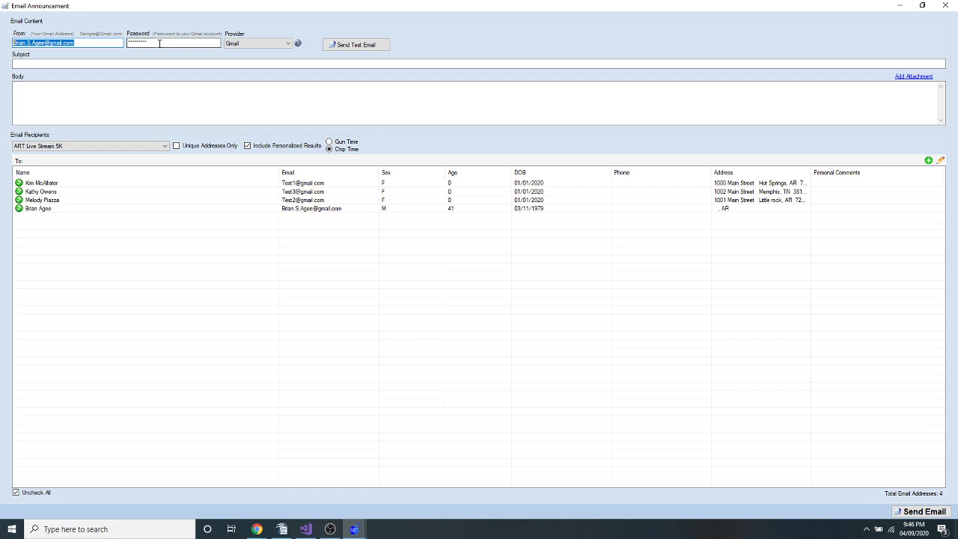
left_click(298, 43)
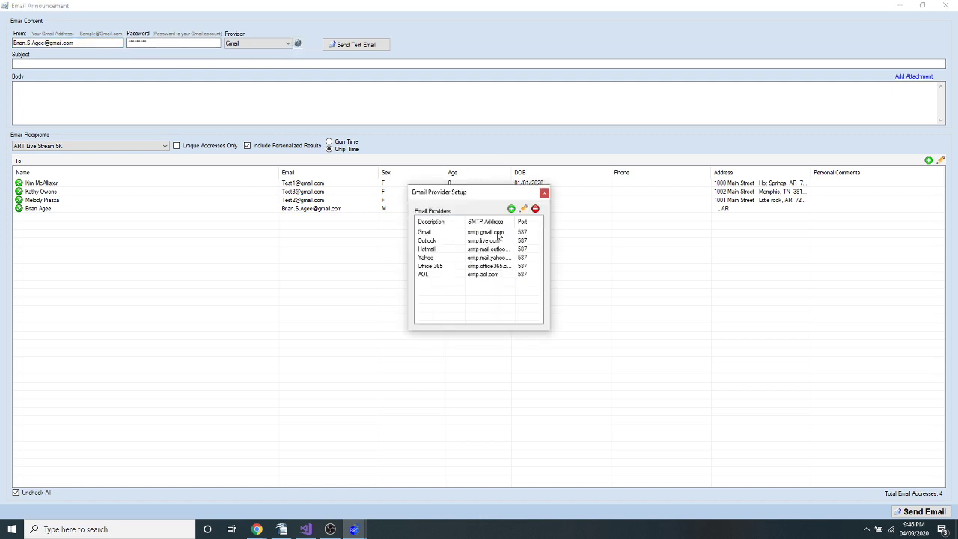
left_click(544, 194)
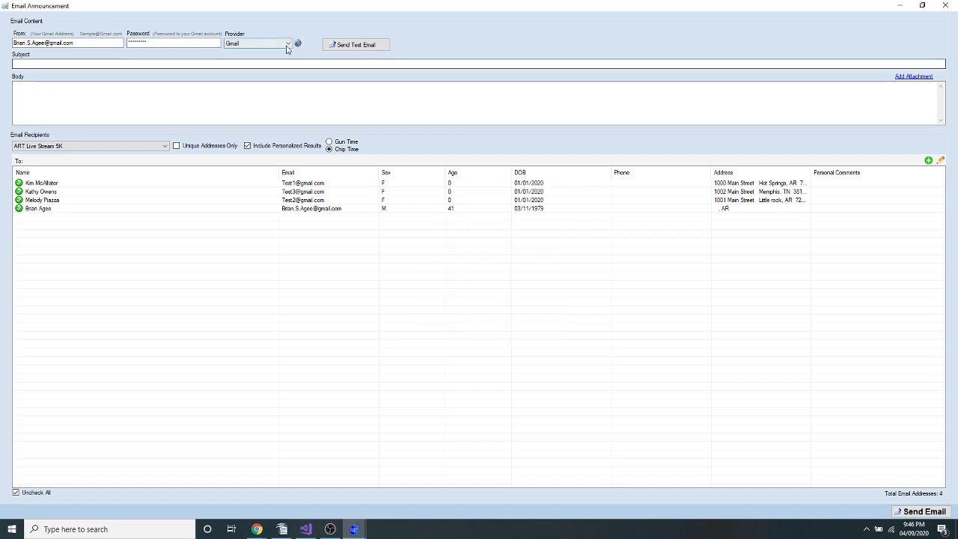
Set the announcement's subject to "Test Results and Photos" and put the cursor in the message body.
left_click(123, 65)
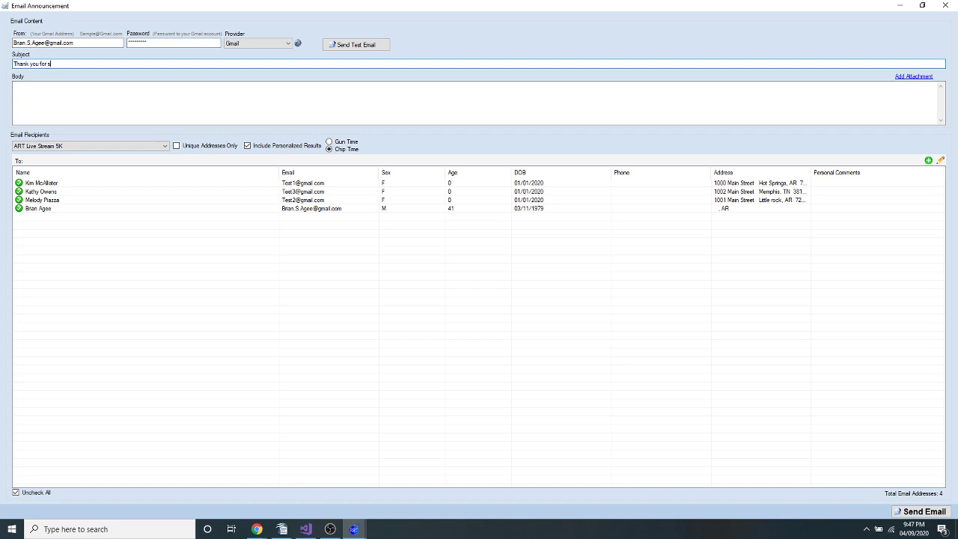
key("ctrl+a")
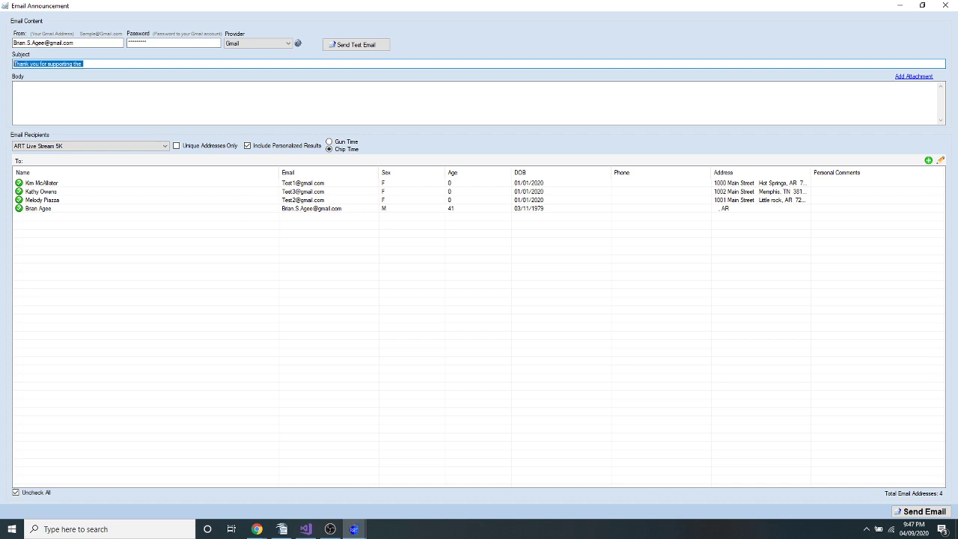
type("Test Results and Photos")
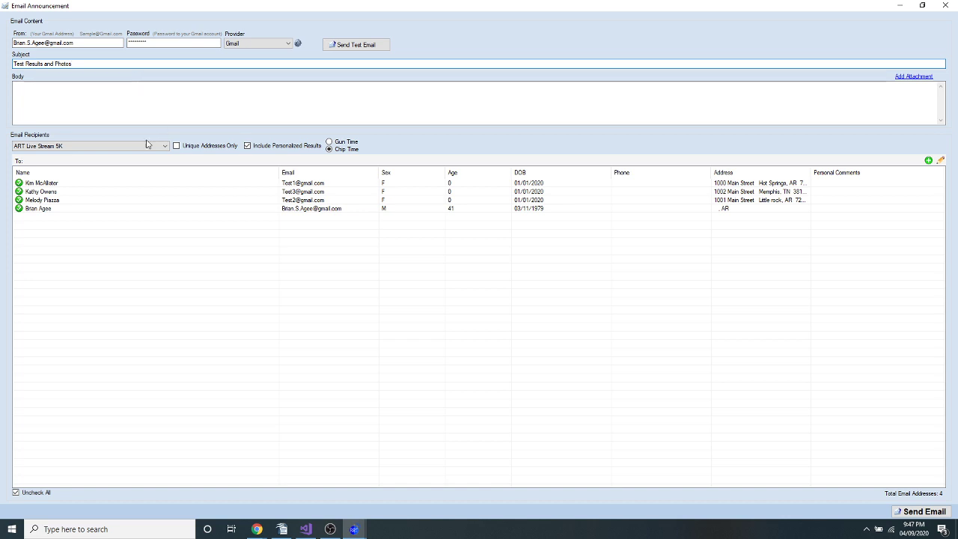
left_click(70, 96)
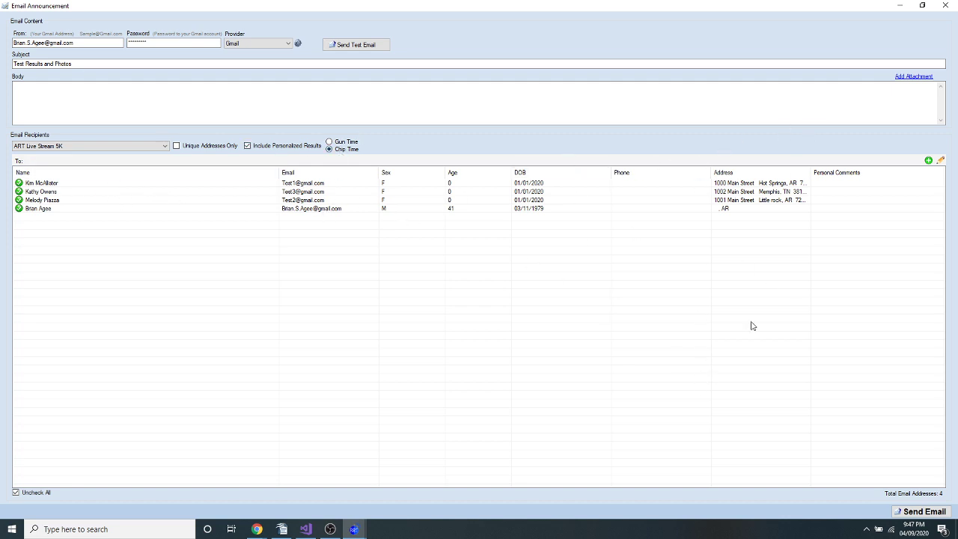
left_click(409, 106)
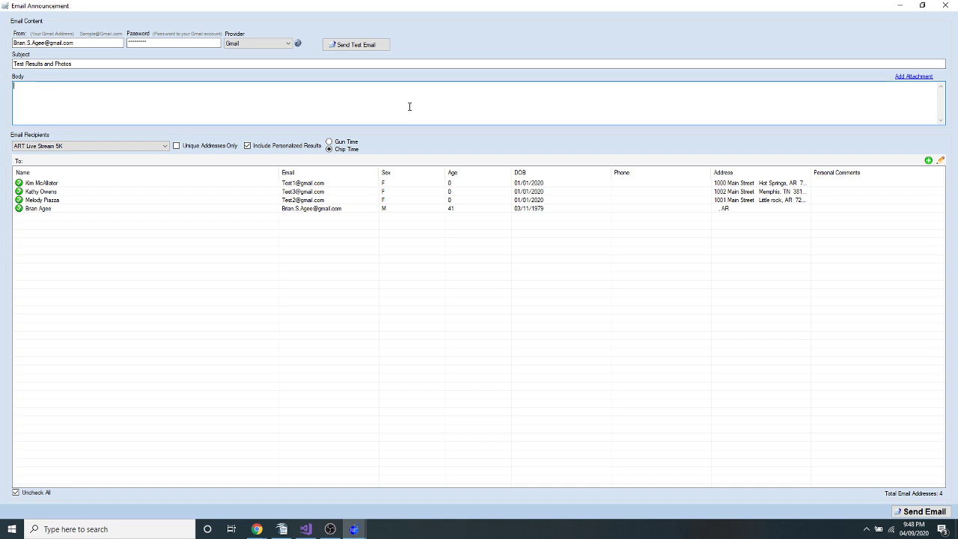
Set the email announcement aside and reopen the ART Live Stream 10K race.
left_click(900, 5)
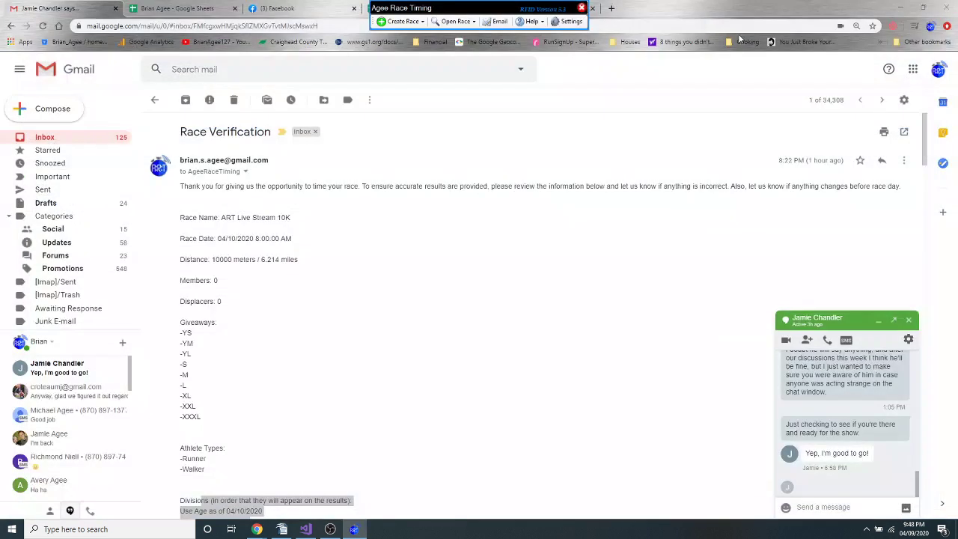
left_click(454, 21)
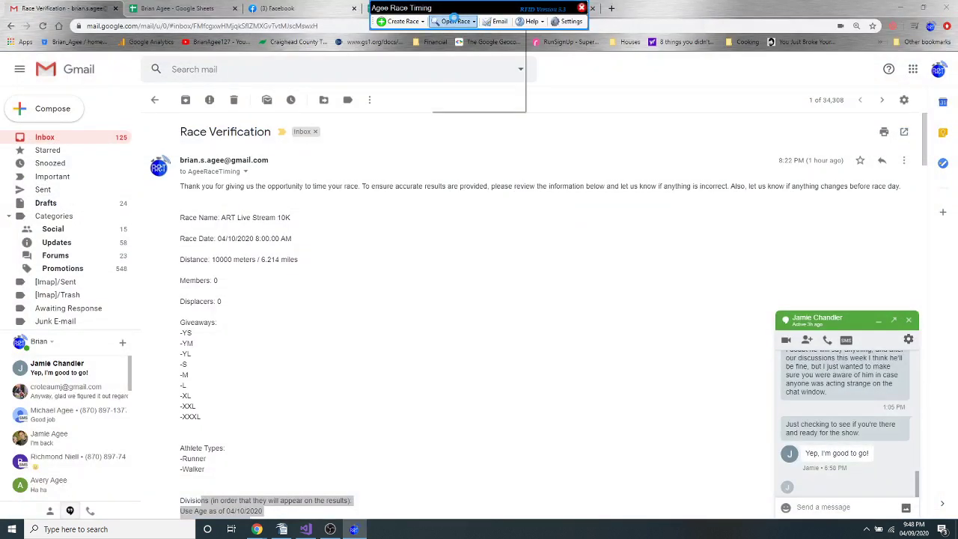
left_click(479, 61)
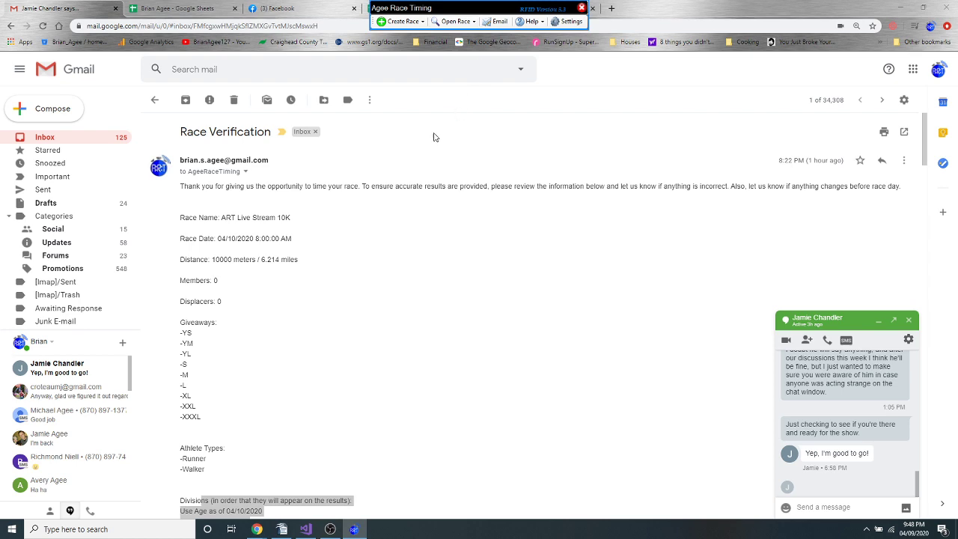
Generate the Invoice report for all of today's races, review it and close it.
left_click(852, 21)
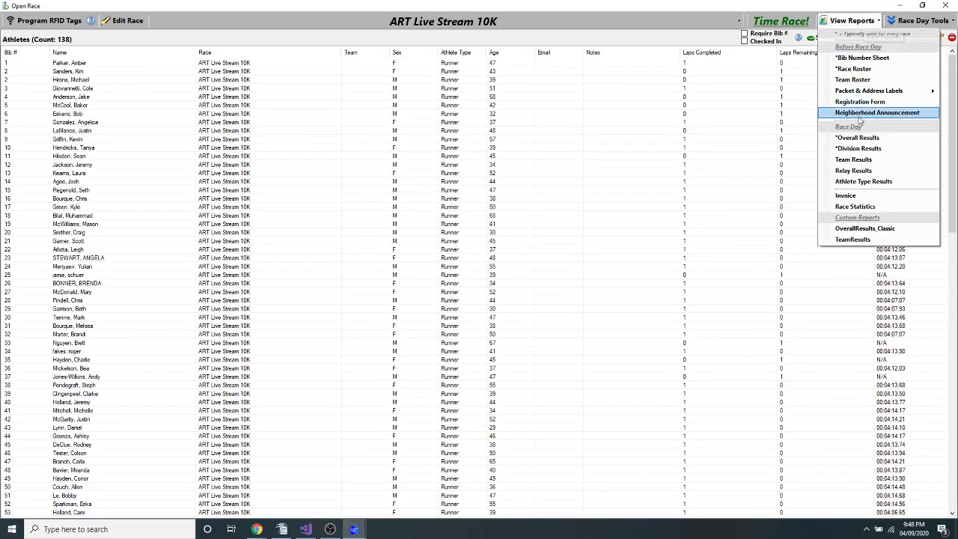
left_click(861, 195)
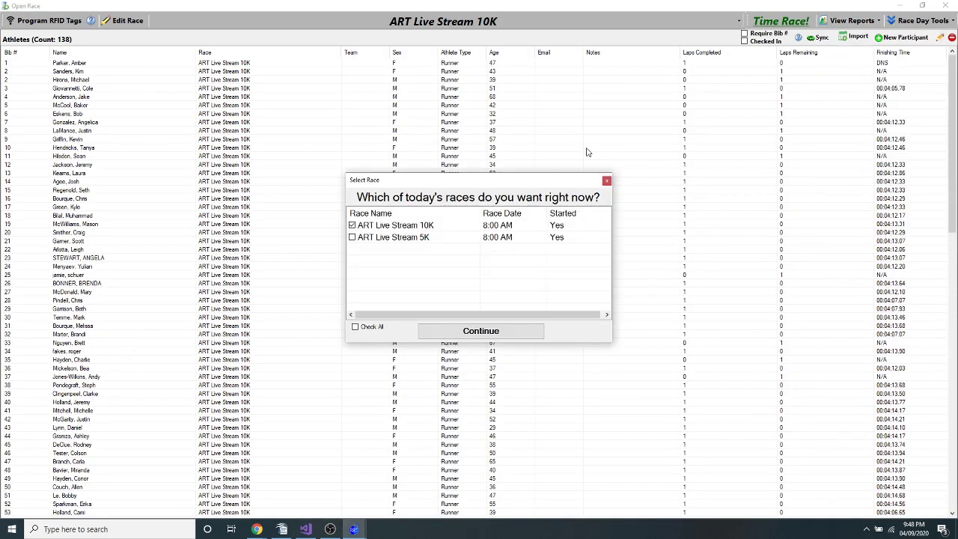
left_click(365, 327)
left_click(443, 331)
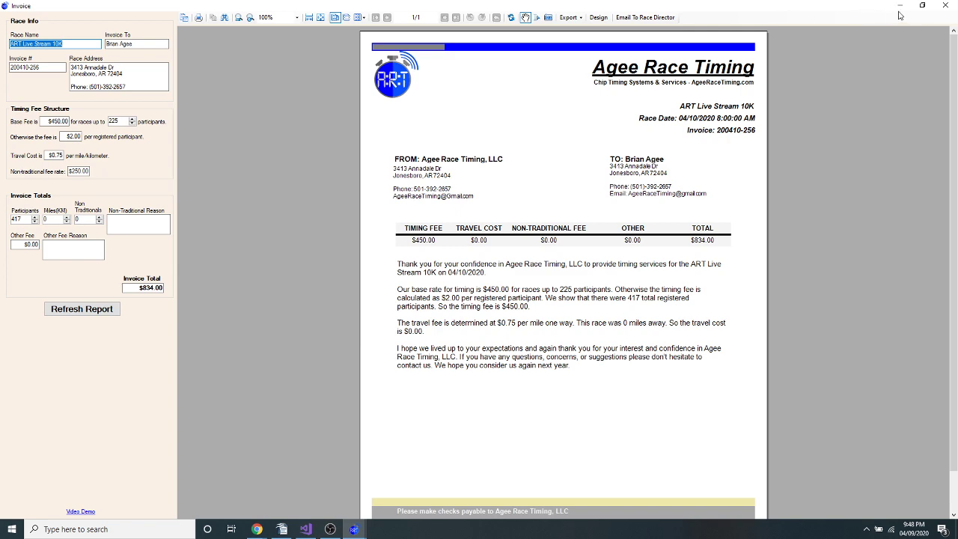
left_click(946, 10)
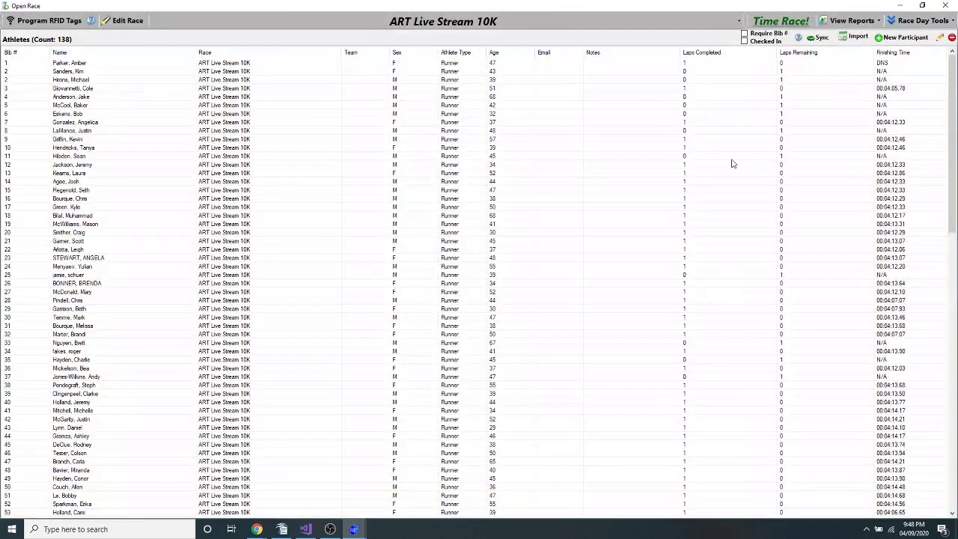